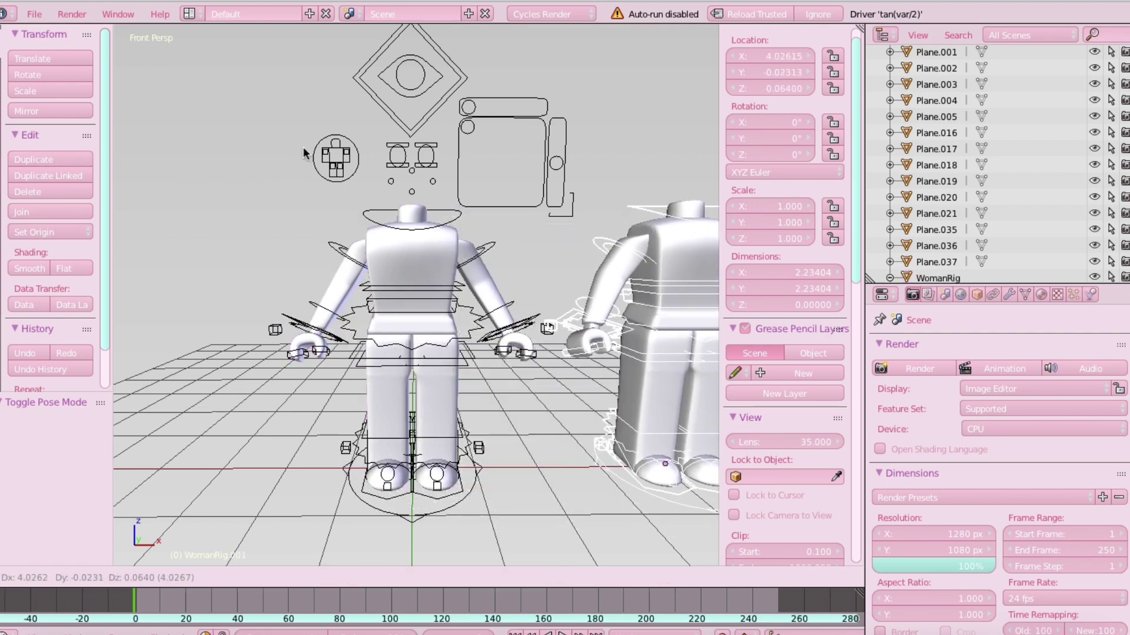
Step: Place the duplicated woman rig beside the original, offset by about 3.58 along X
click(274, 150)
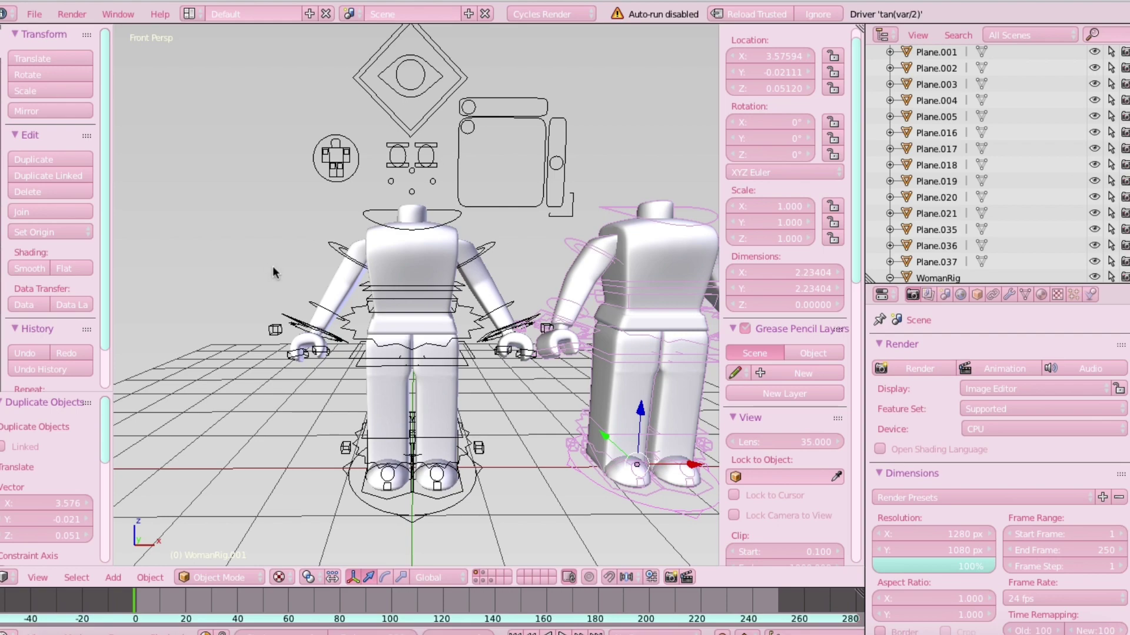
key(shift+f)
click(415, 294)
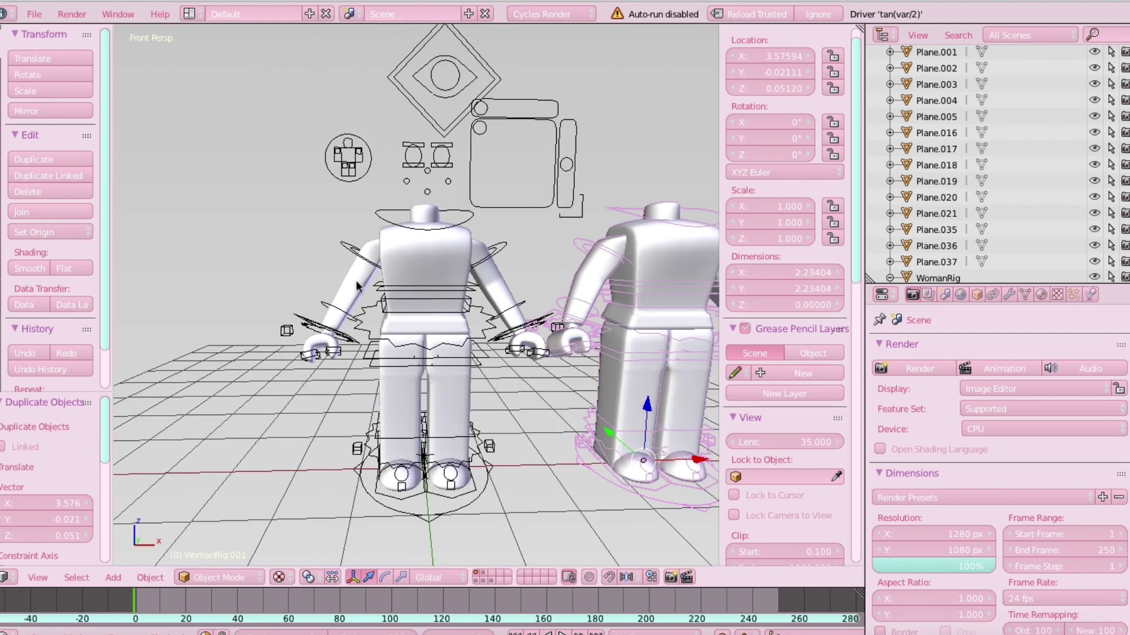
Step: Switch the original character's rig and the duplicated rig to Pose Mode
right_click(351, 241)
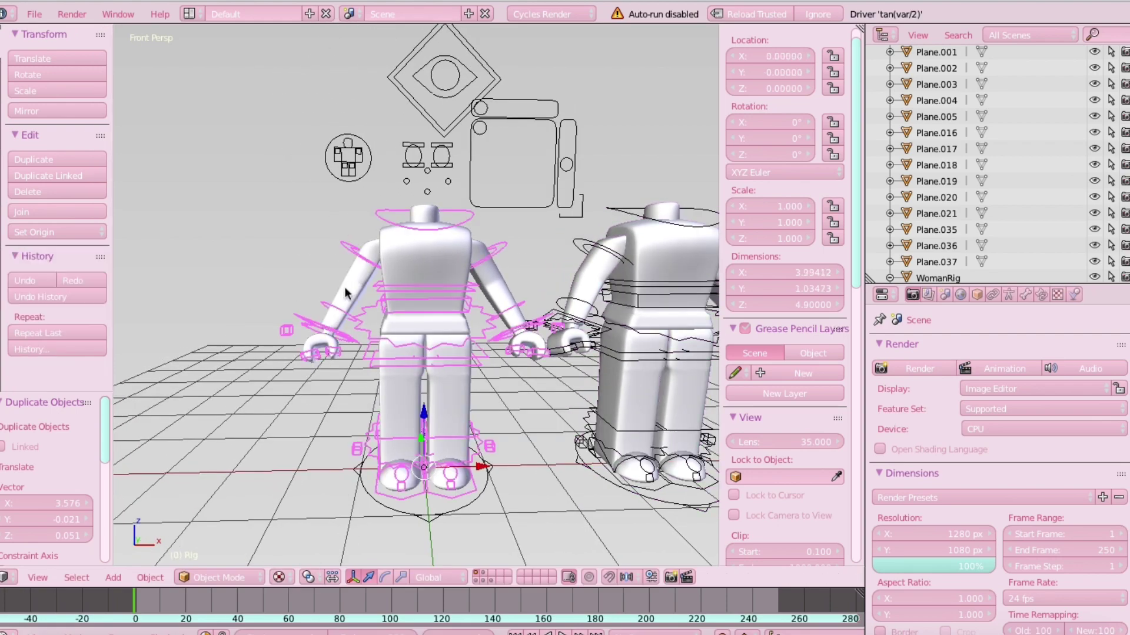
click(211, 577)
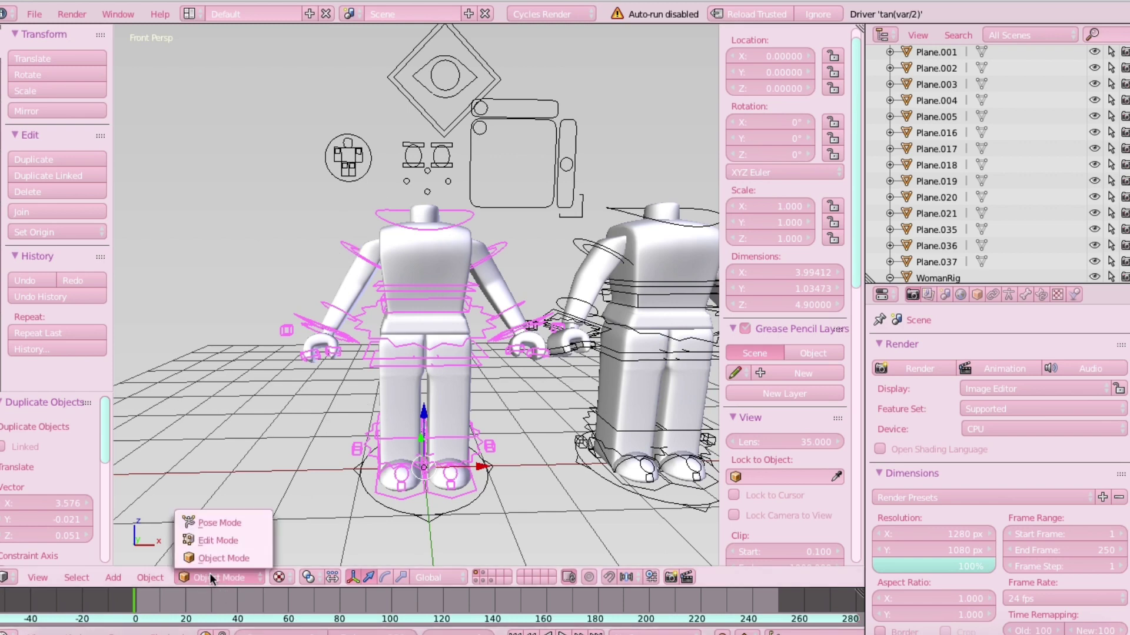
click(213, 522)
right_click(593, 244)
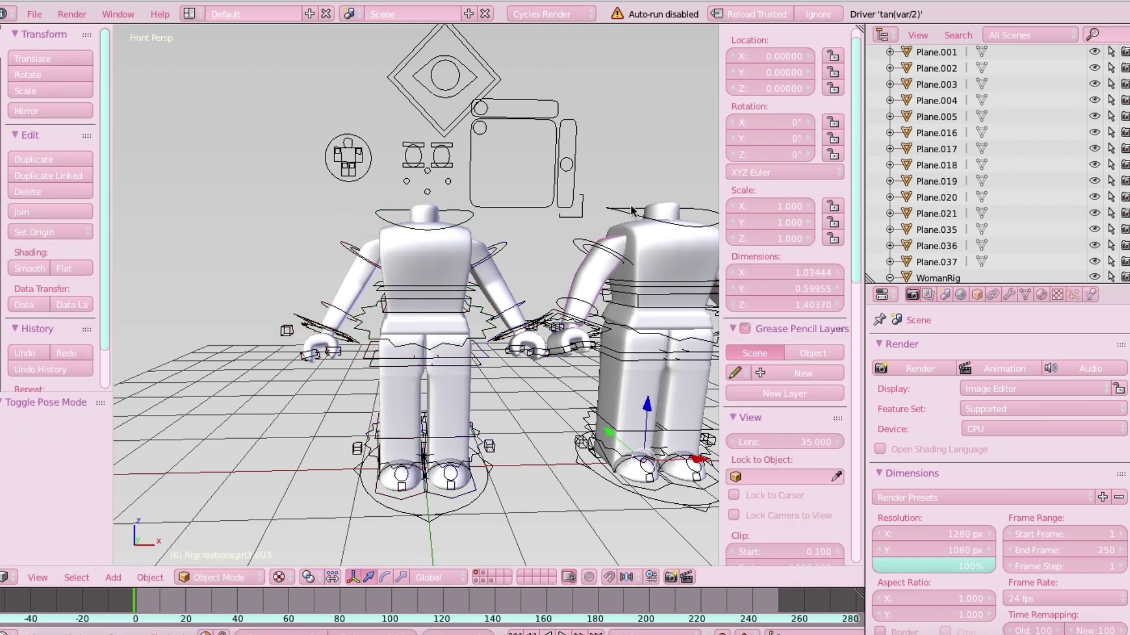
right_click(598, 246)
click(235, 579)
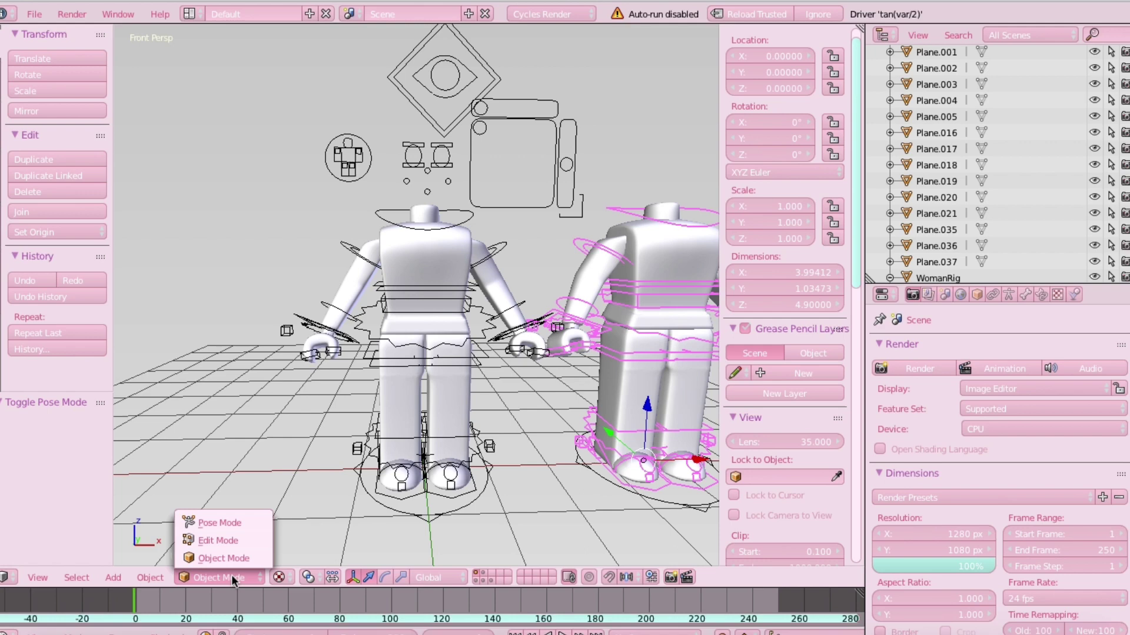
click(222, 523)
Step: Assign the existing Eyes material to the original character's arm on the negative X side
right_click(349, 275)
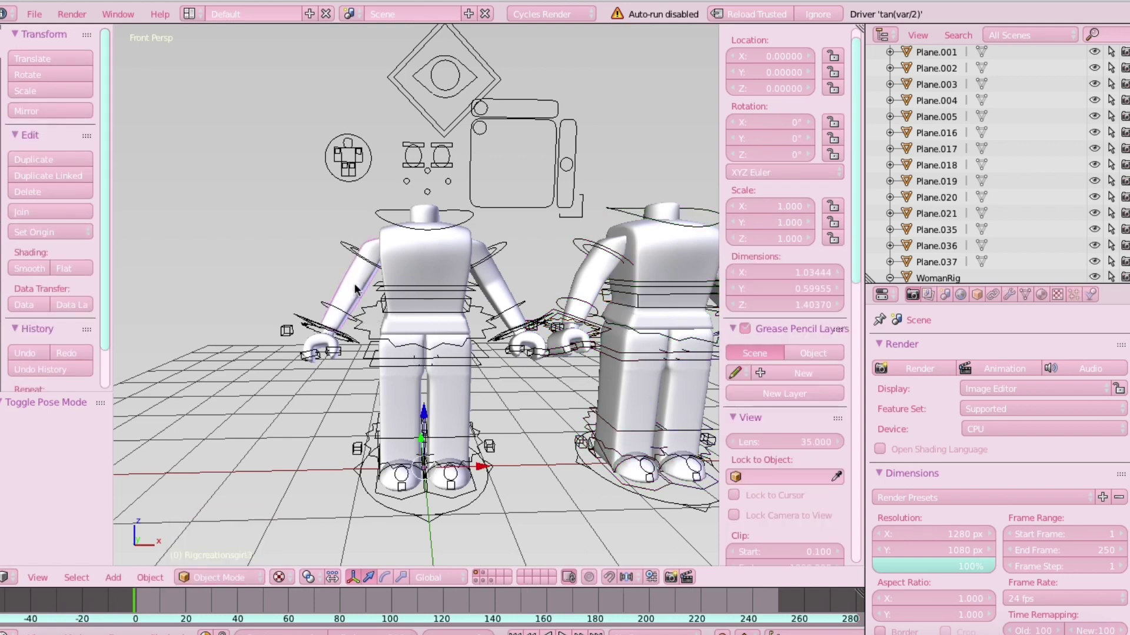
click(1041, 295)
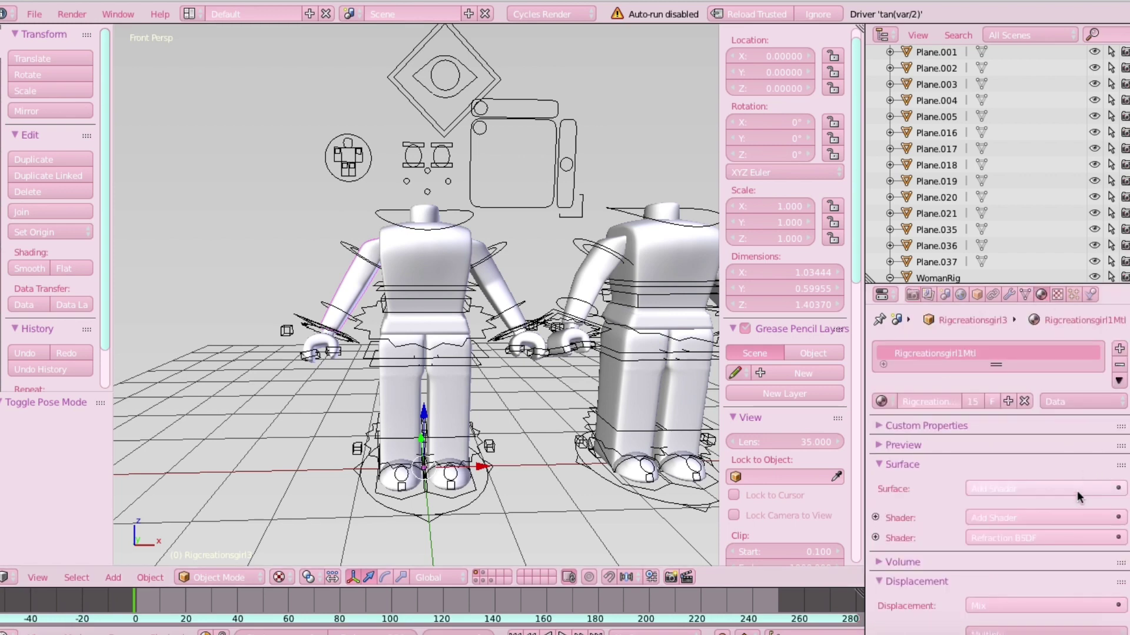
scroll(1022, 485, down, 2)
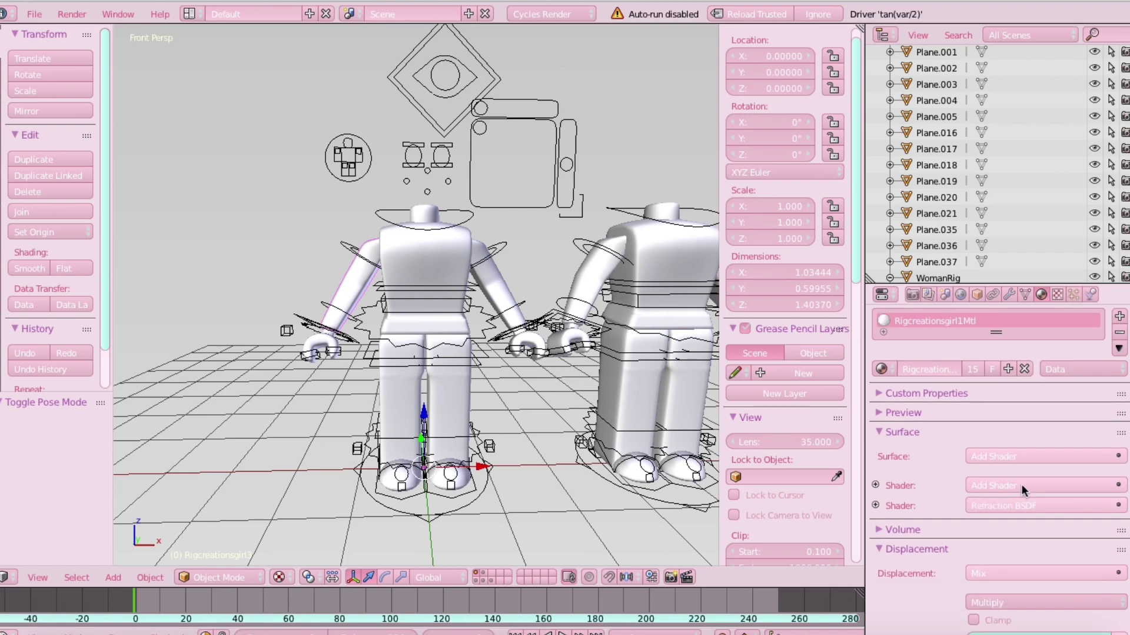
click(882, 369)
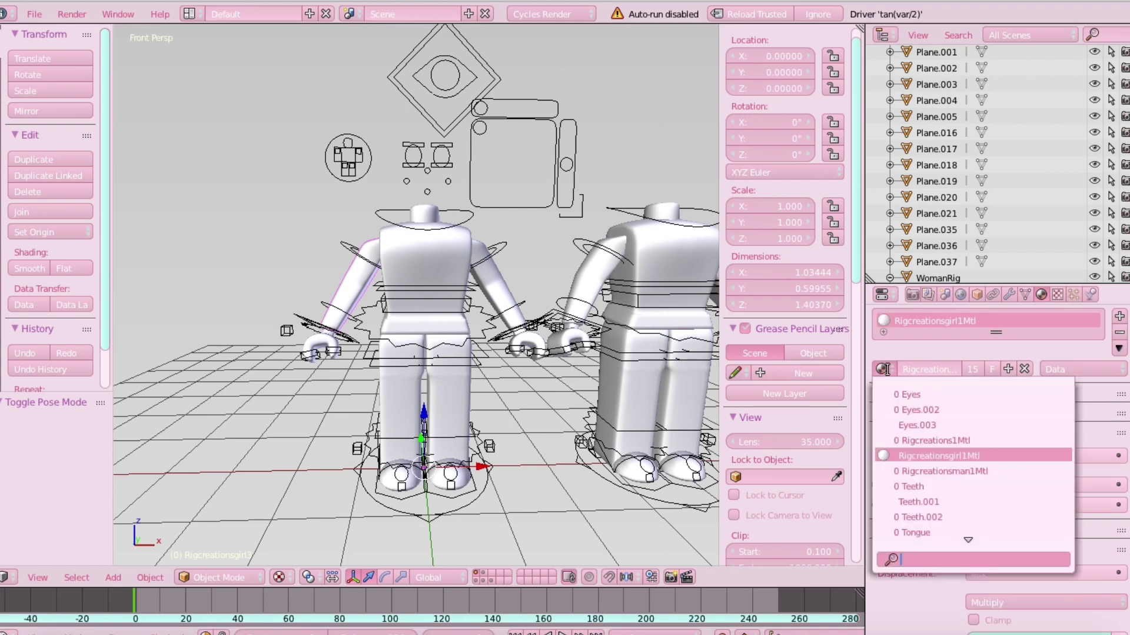
click(922, 393)
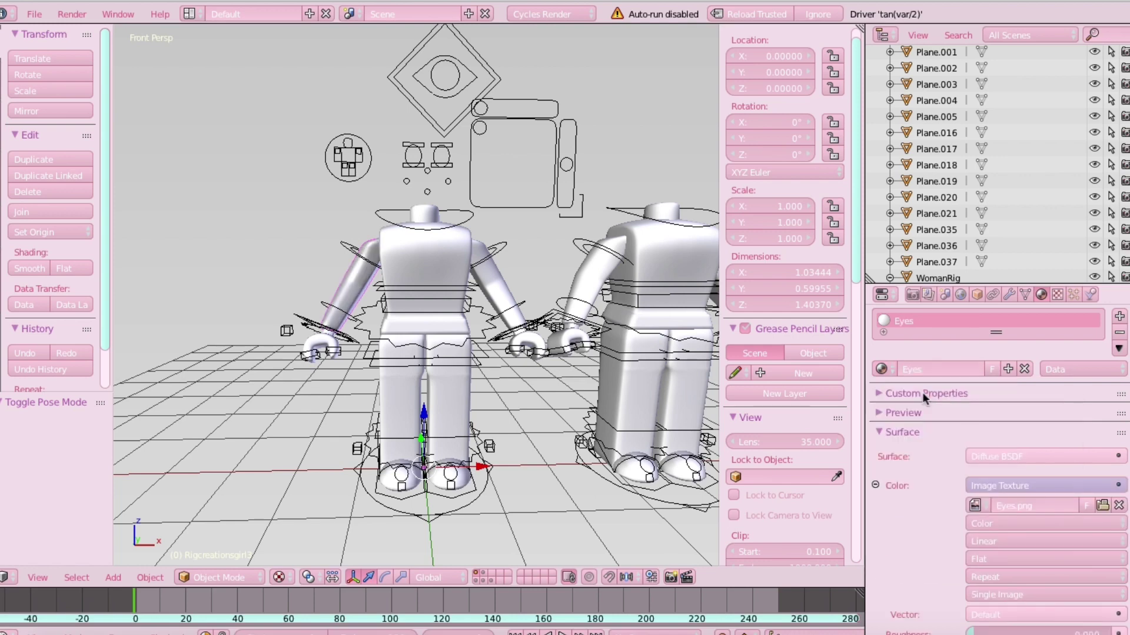
Step: Load Handle1_diff.png from the nested "me" folder on the Desktop as the Eyes material's image texture
click(1102, 506)
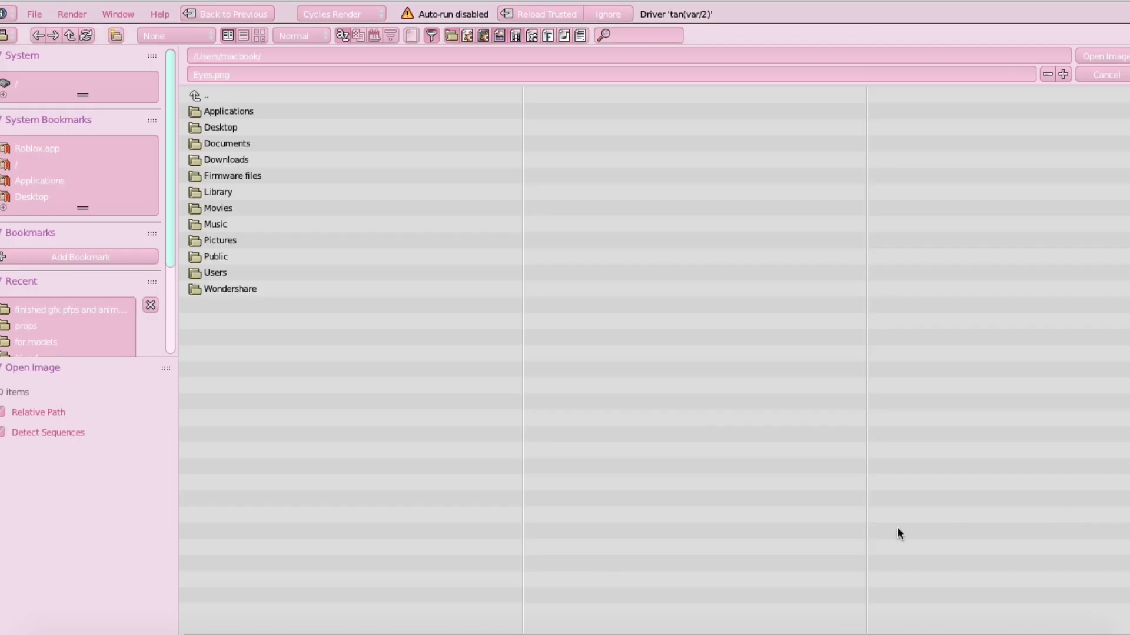
click(34, 197)
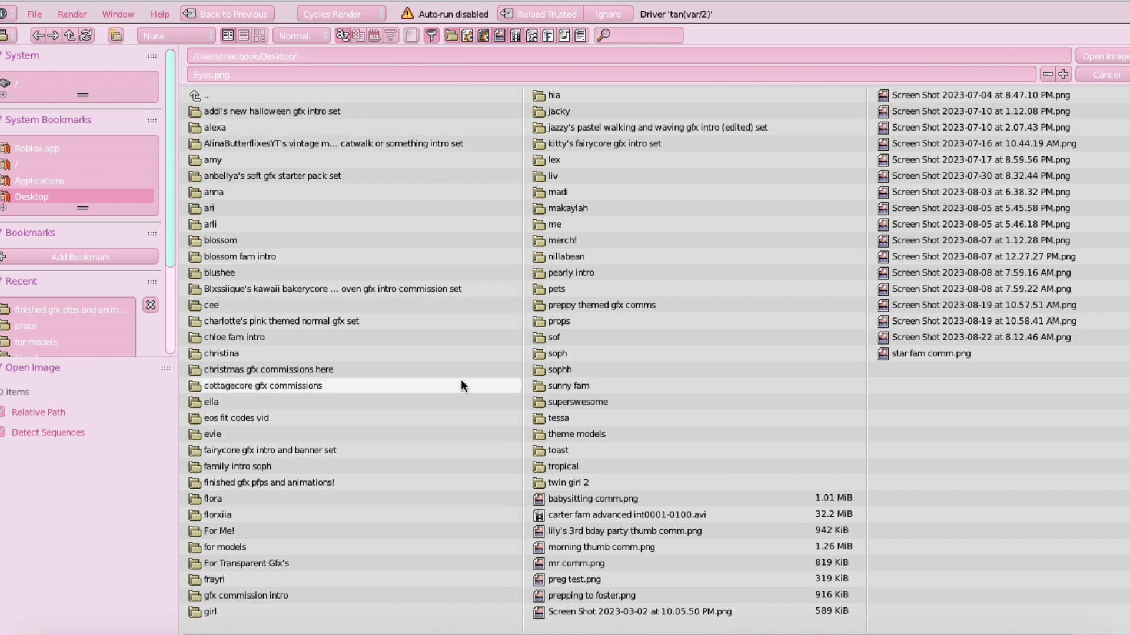
click(370, 401)
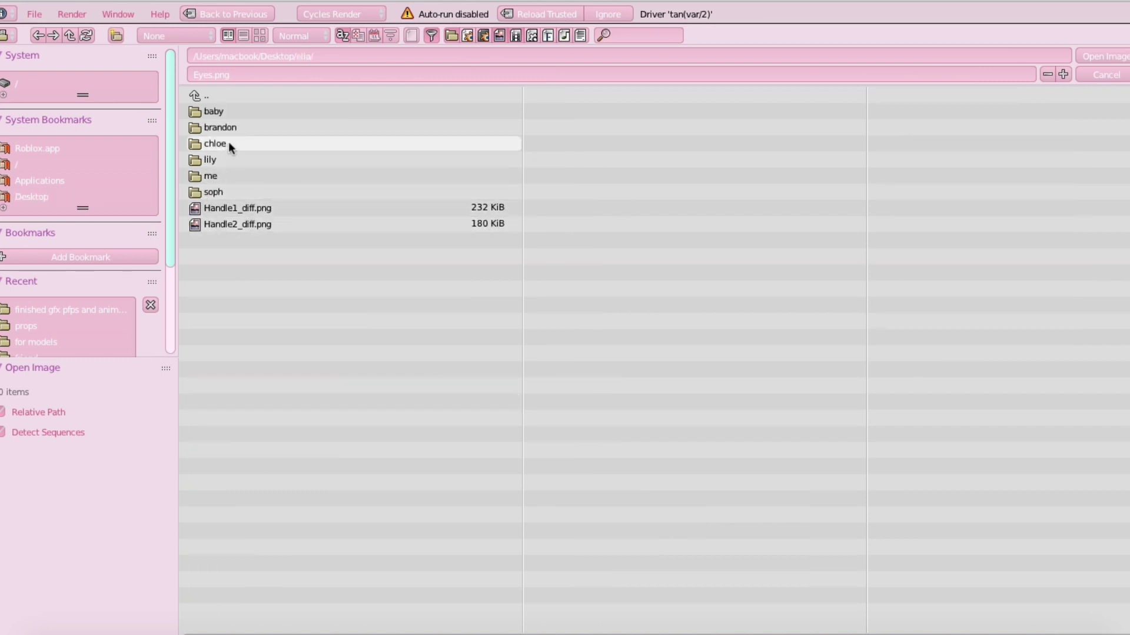
click(228, 176)
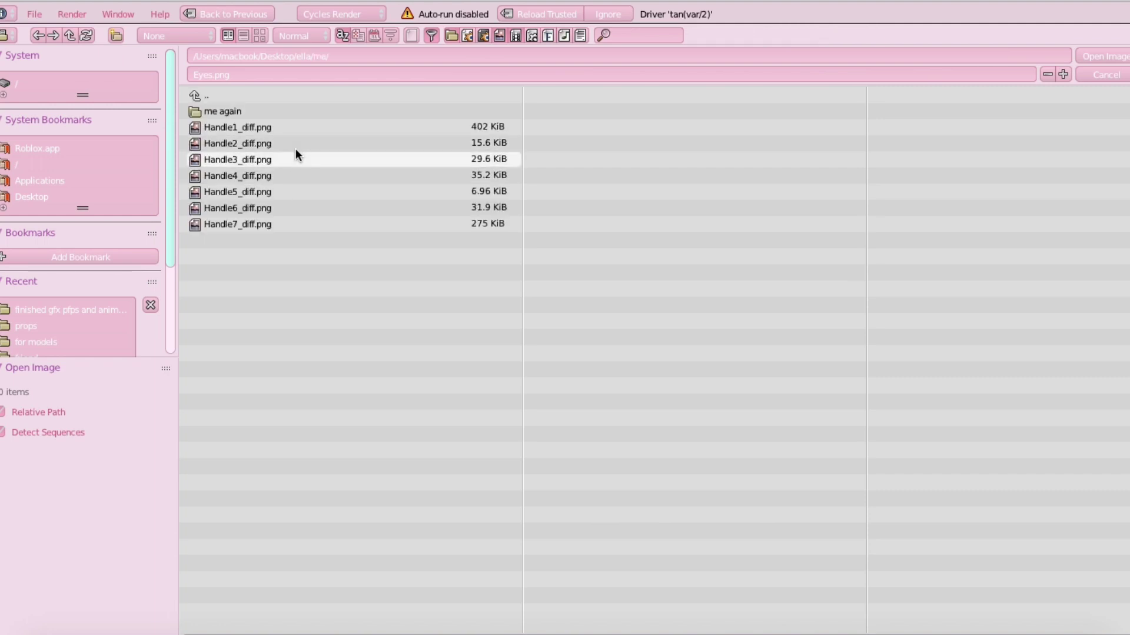
double_click(278, 126)
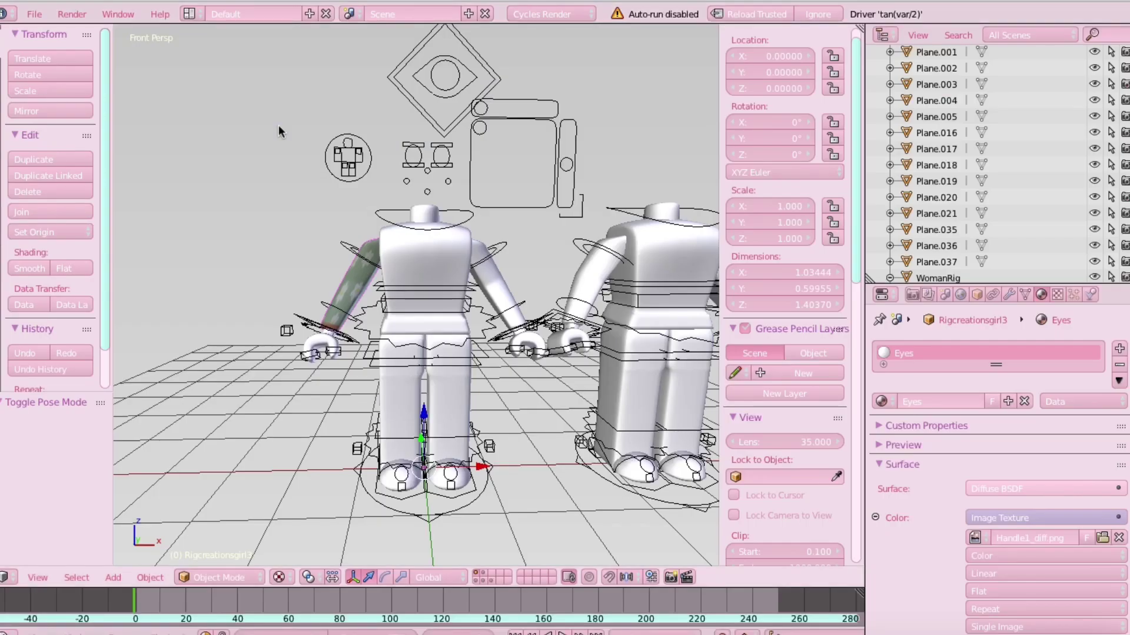
Step: Choose Handle1_diff.png again as the image for the arm's texture
scroll(298, 327, up, 5)
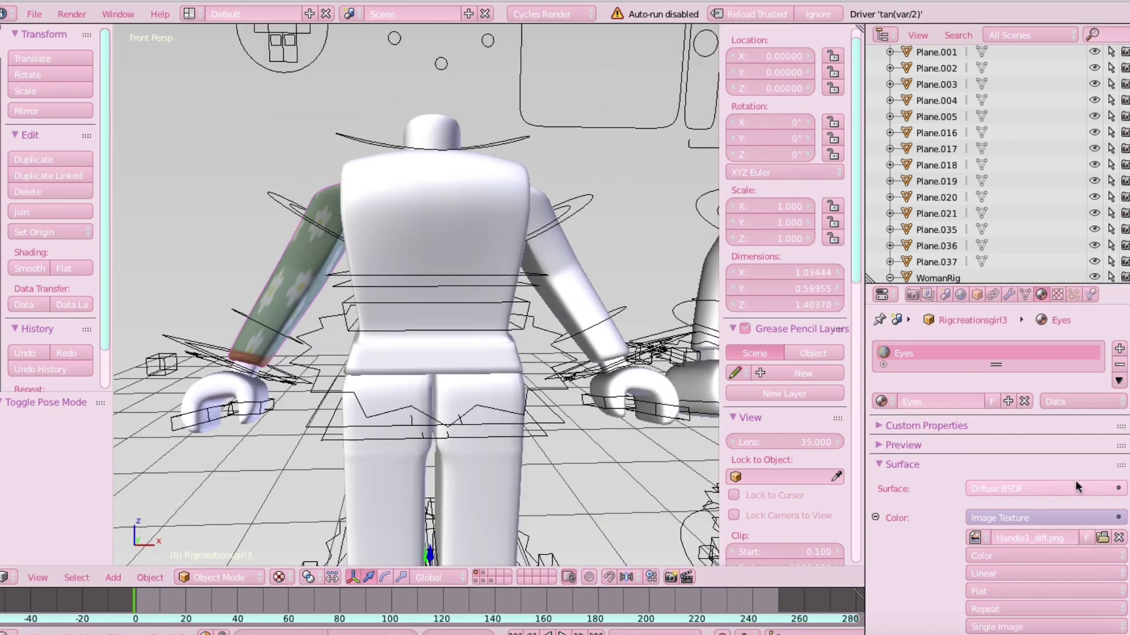
click(1101, 538)
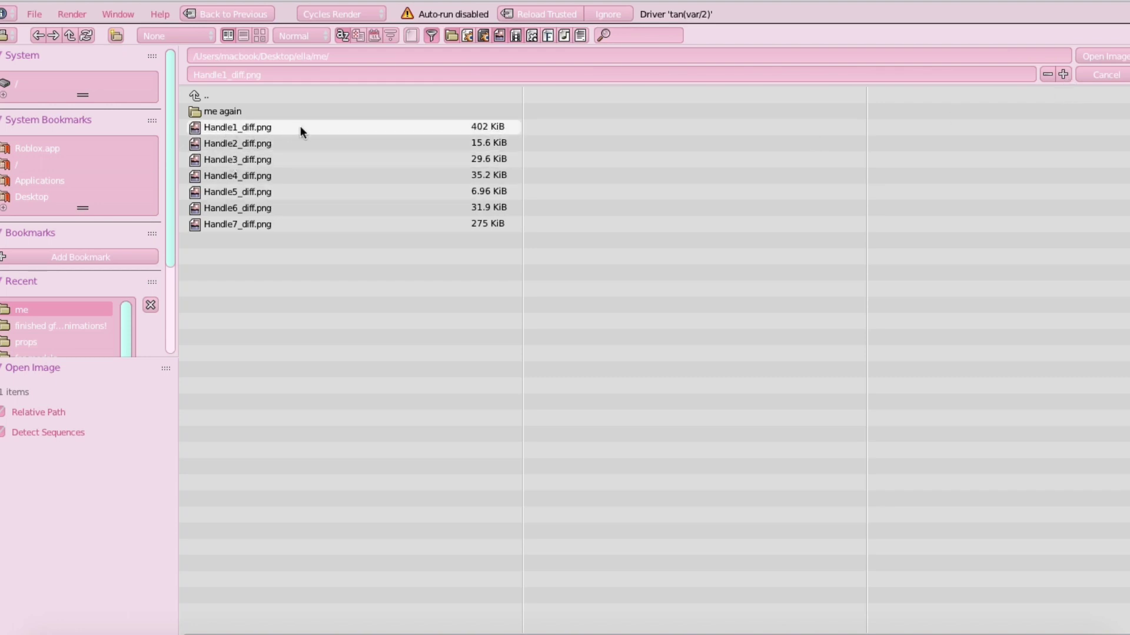
click(1101, 56)
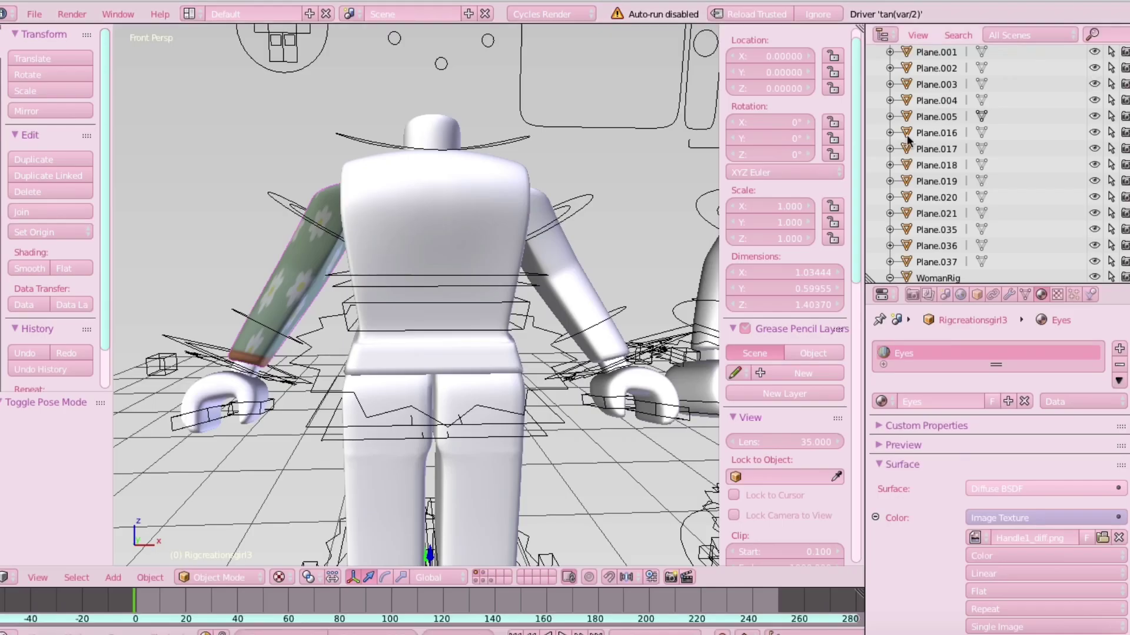
Step: Switch the original character's rig to Object Mode
right_click(203, 386)
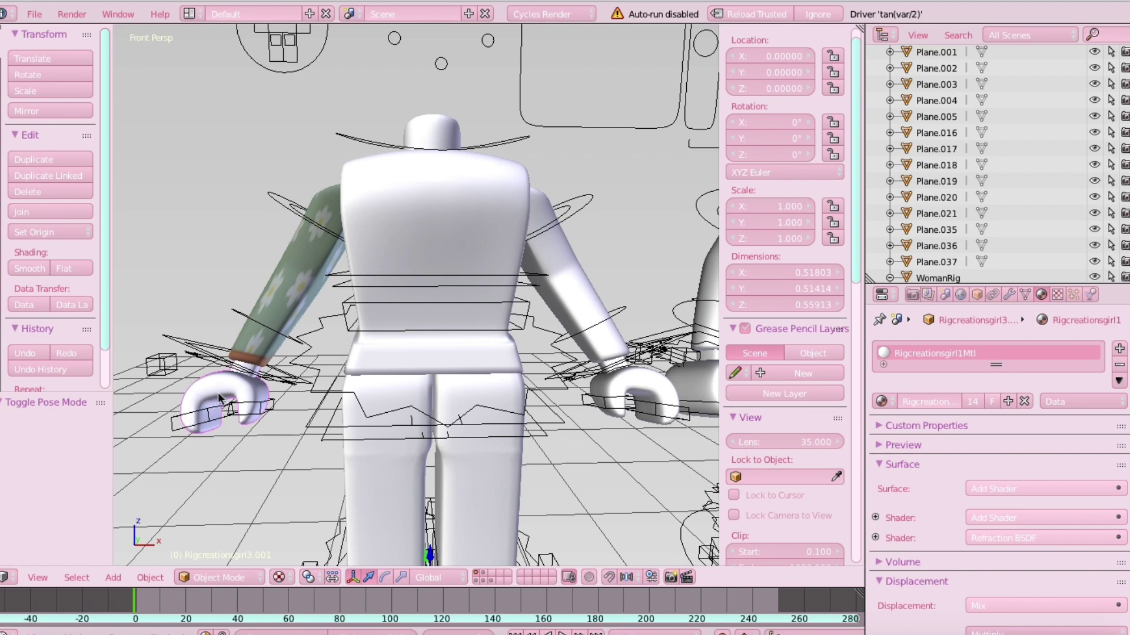
right_click(274, 208)
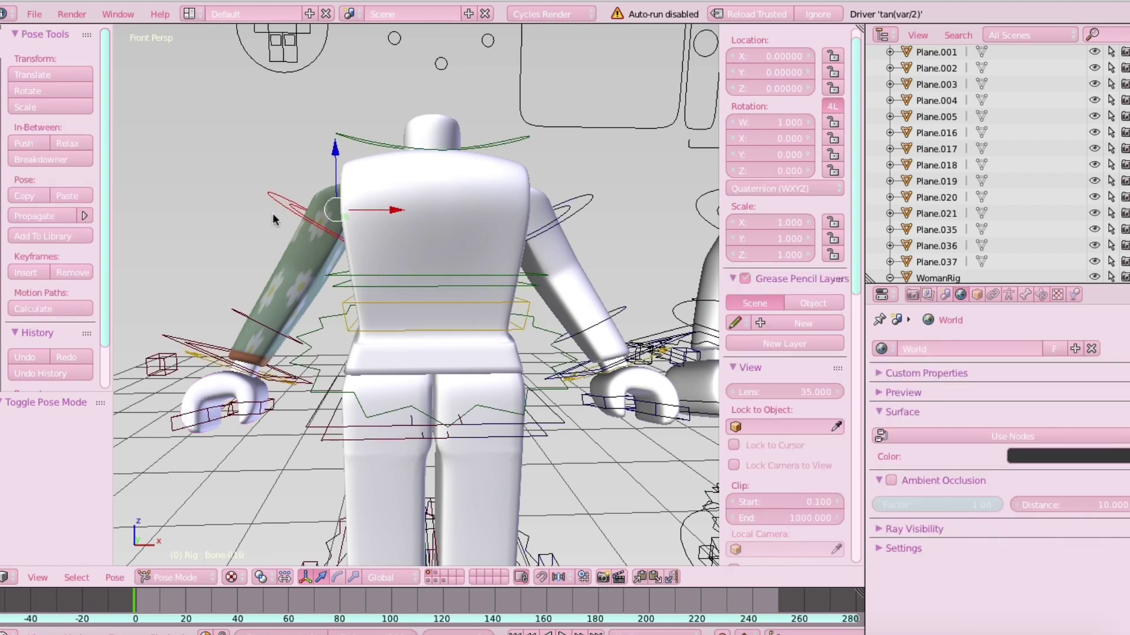
click(171, 575)
click(178, 553)
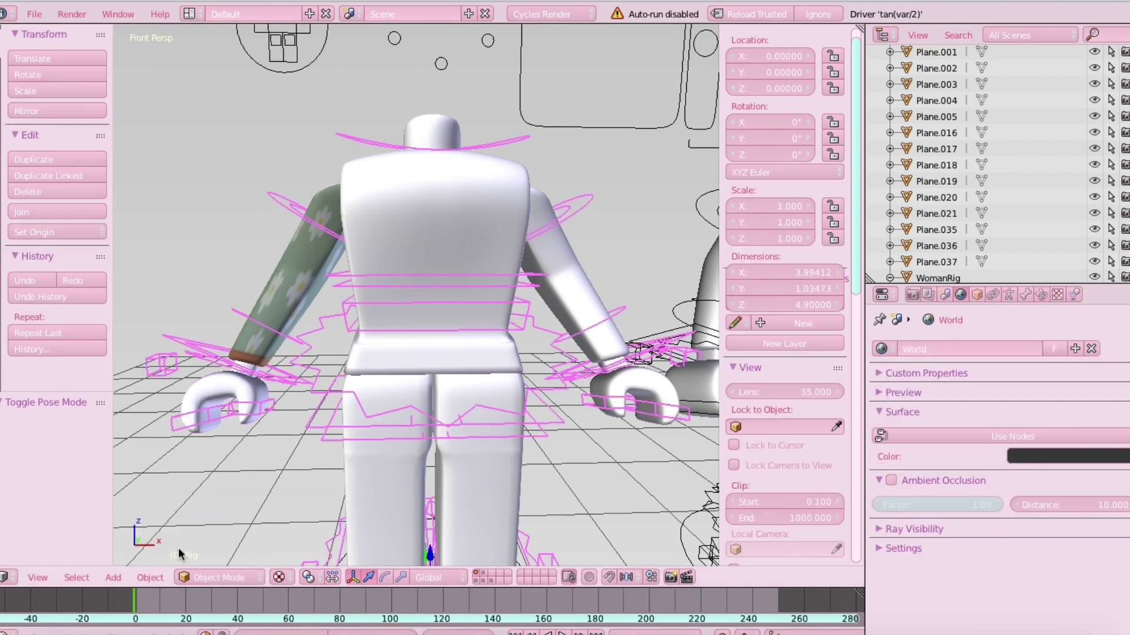
Step: Try selecting the hand and torso meshes, and return the original character's rig to Pose Mode
right_click(198, 390)
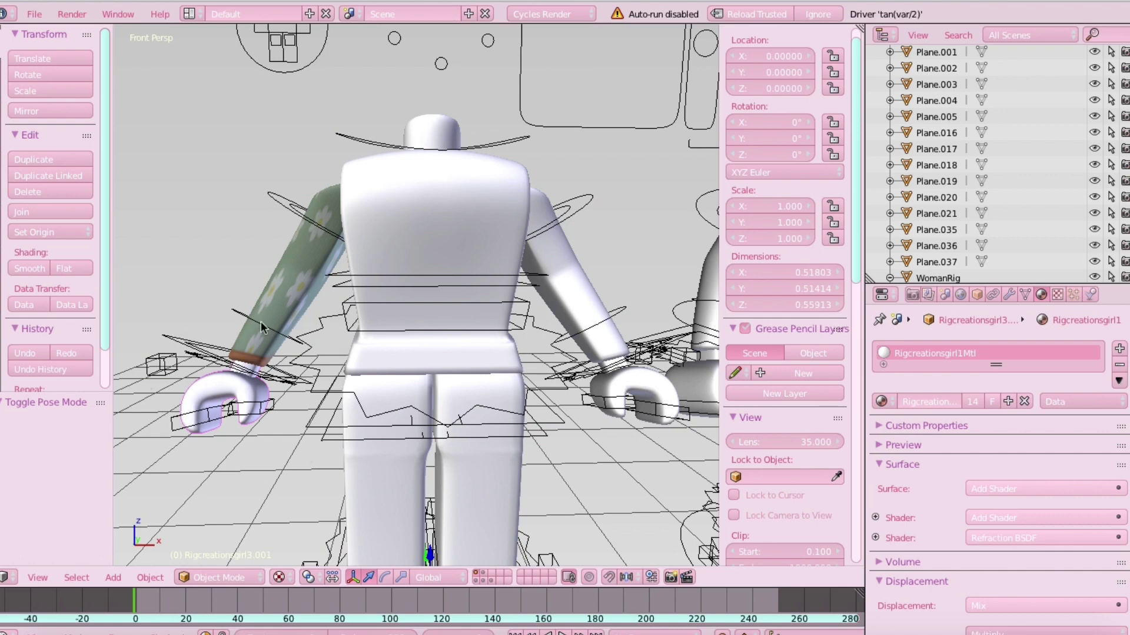
right_click(378, 287)
right_click(330, 239)
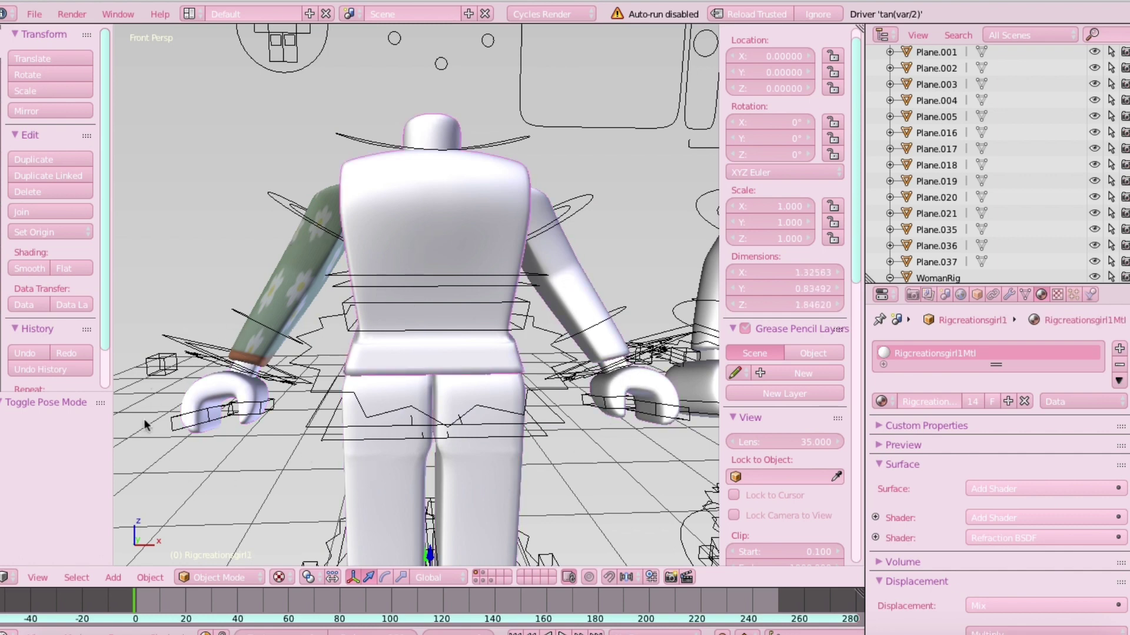
click(235, 578)
right_click(278, 197)
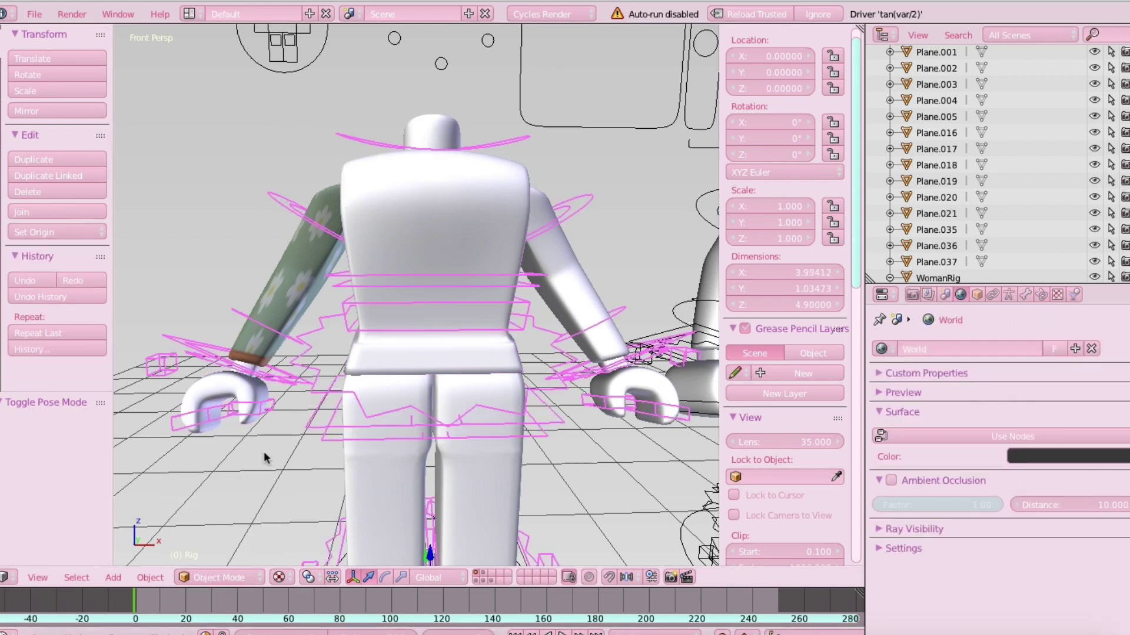
click(228, 578)
click(218, 525)
Step: Assign the Eyes material to the original character's hand on the negative X side and to the torso
right_click(193, 400)
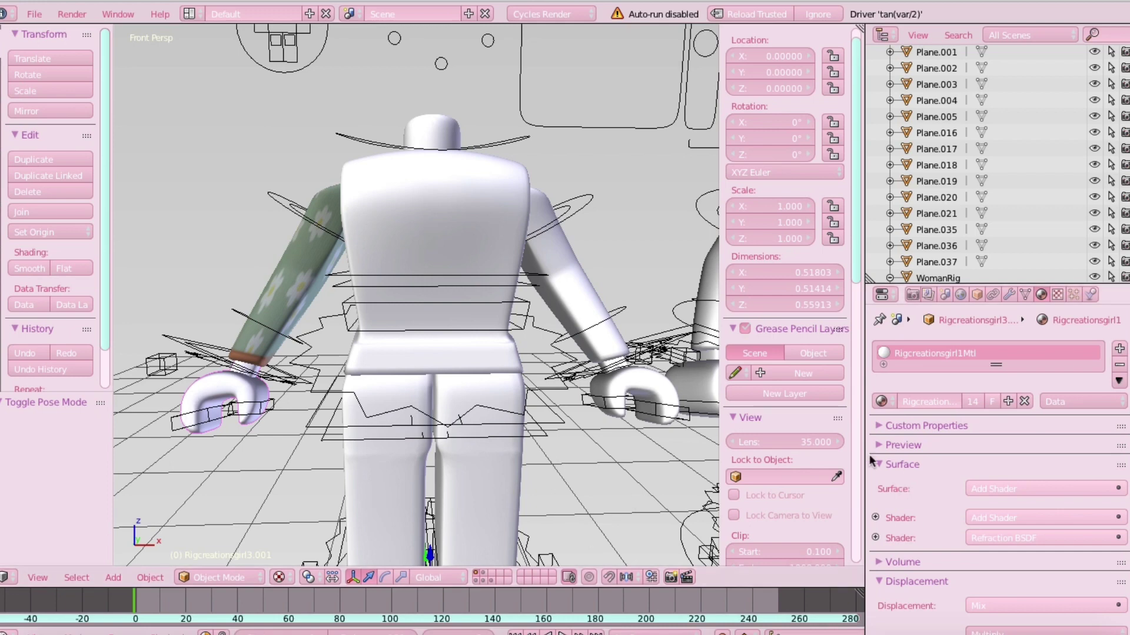
click(885, 401)
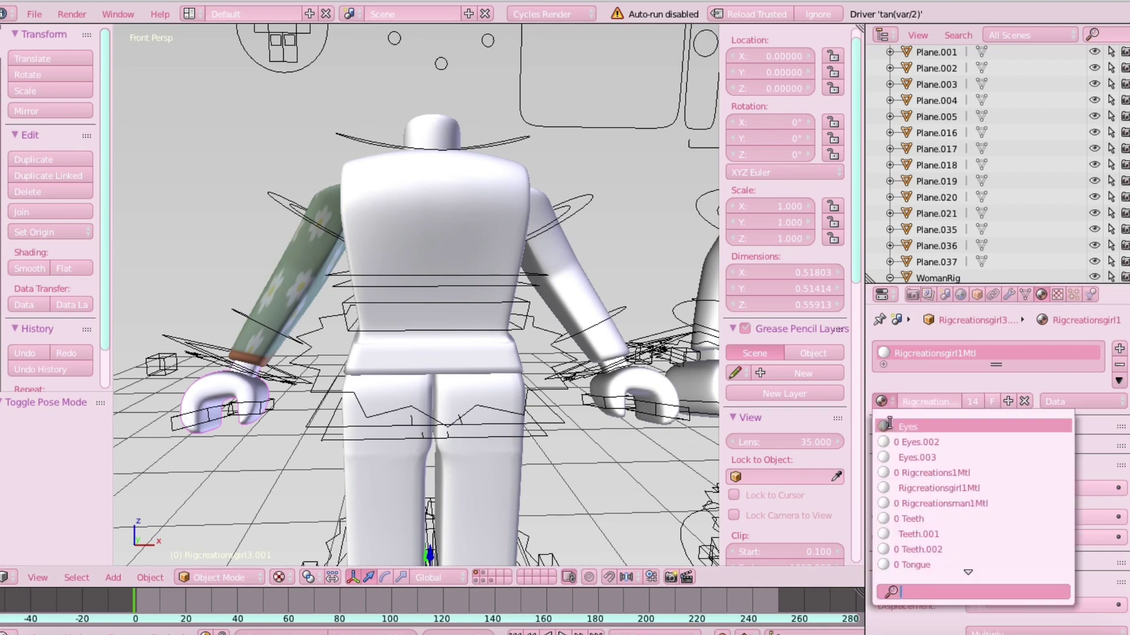
click(920, 428)
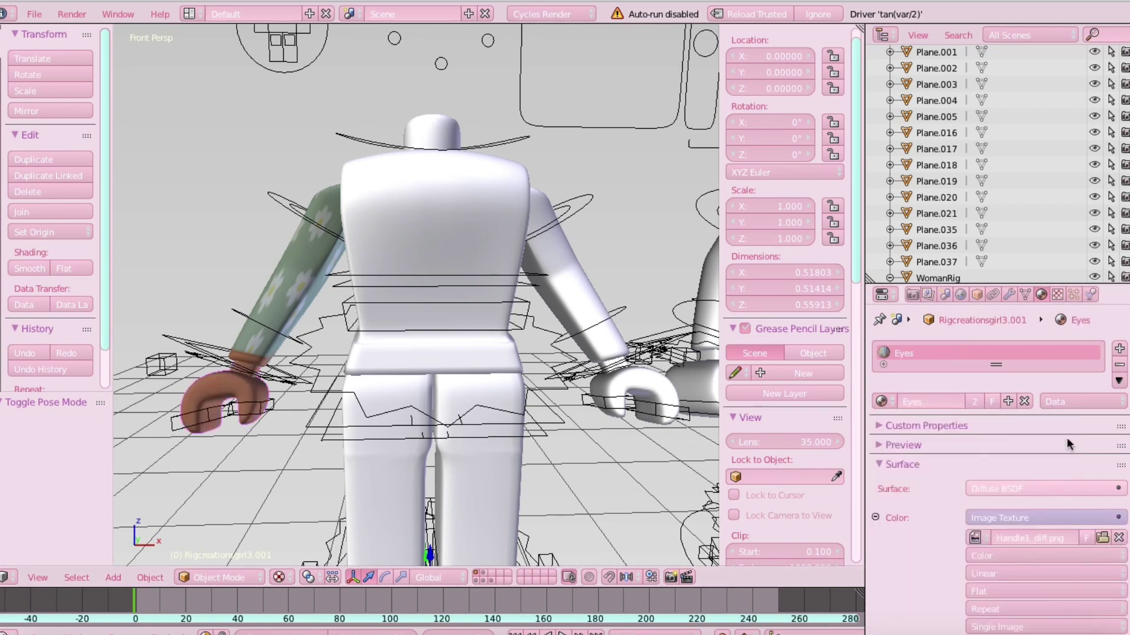
right_click(450, 228)
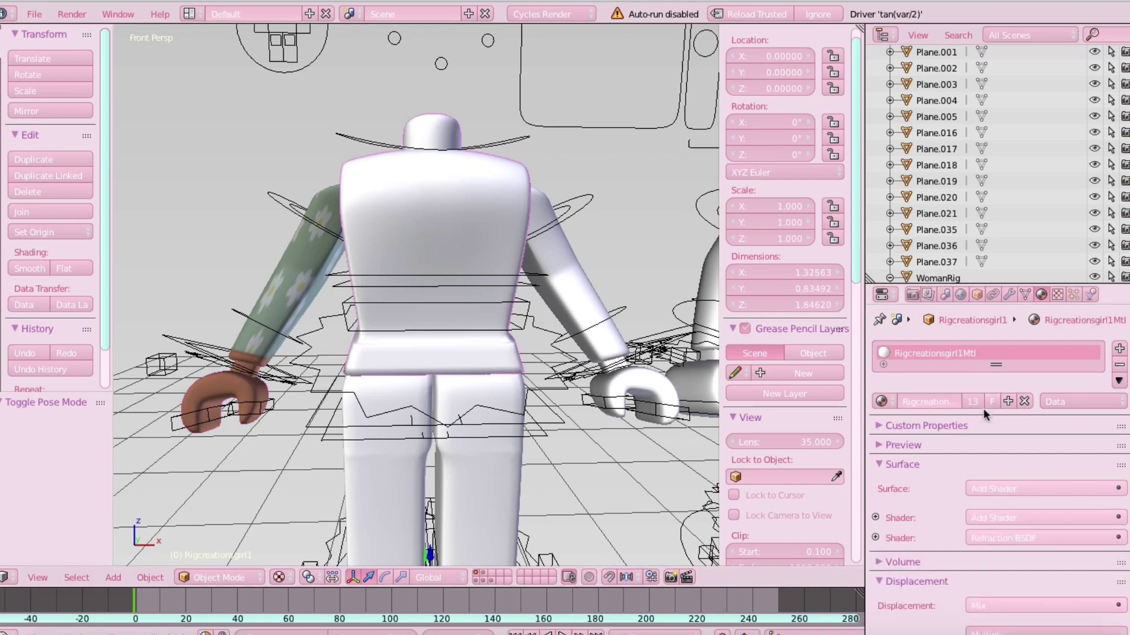
click(891, 401)
click(903, 423)
Step: Undo the accidental move of the original character's other arm and assign the Eyes material to it
right_drag(562, 283, 326, 419)
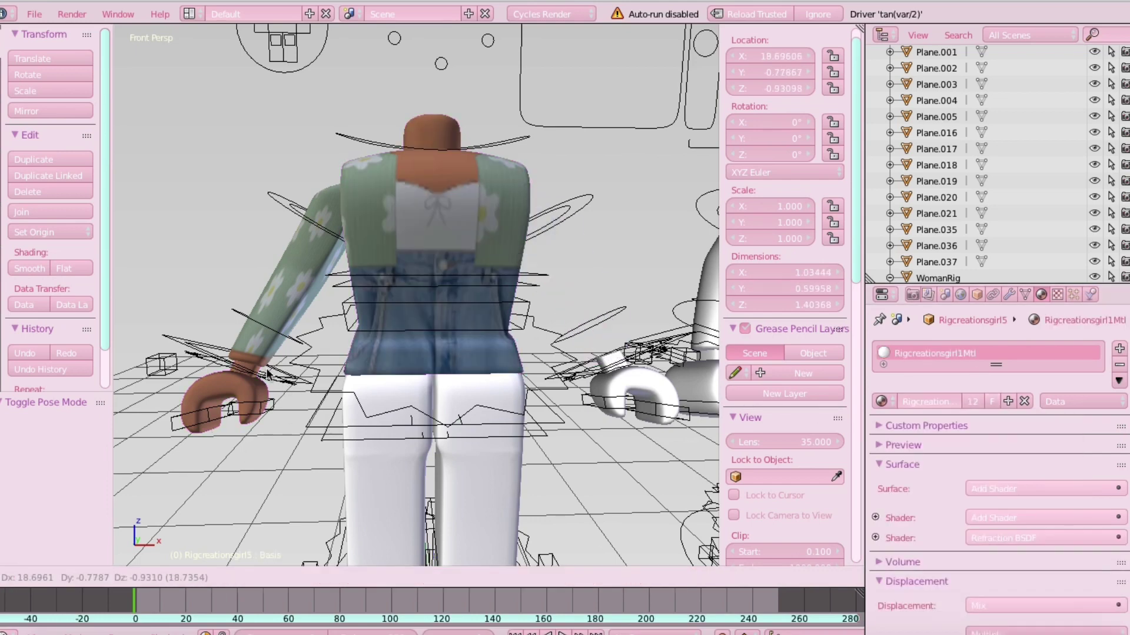
click(644, 376)
click(38, 353)
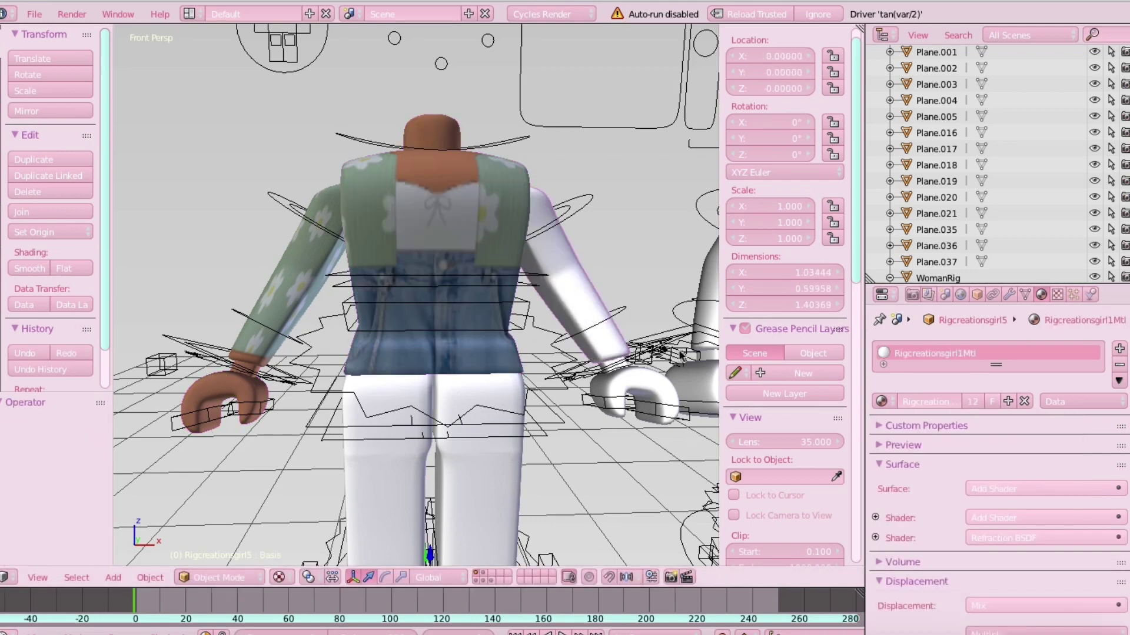
click(889, 401)
click(891, 425)
Step: Assign the Eyes material to the original character's hand on the positive X side
click(623, 363)
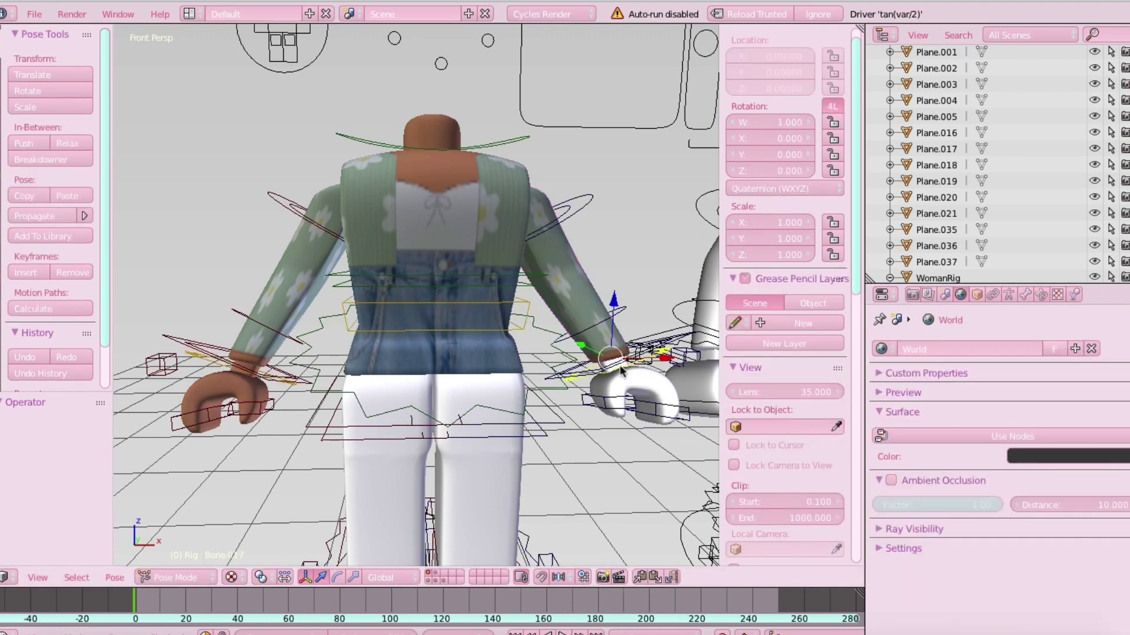
click(613, 374)
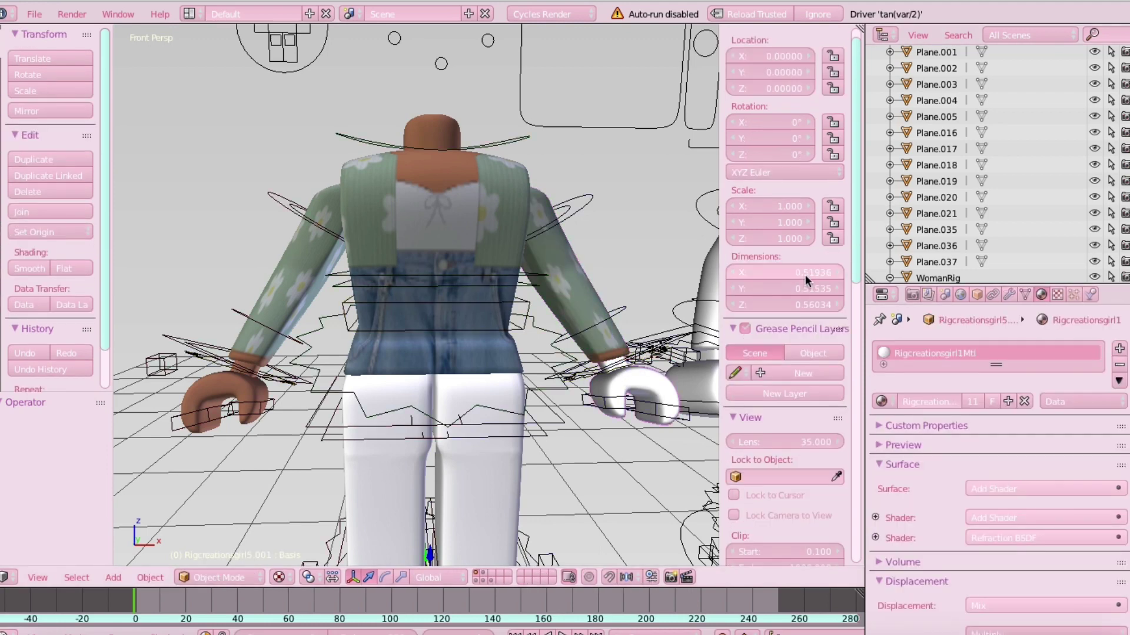
click(881, 402)
click(904, 427)
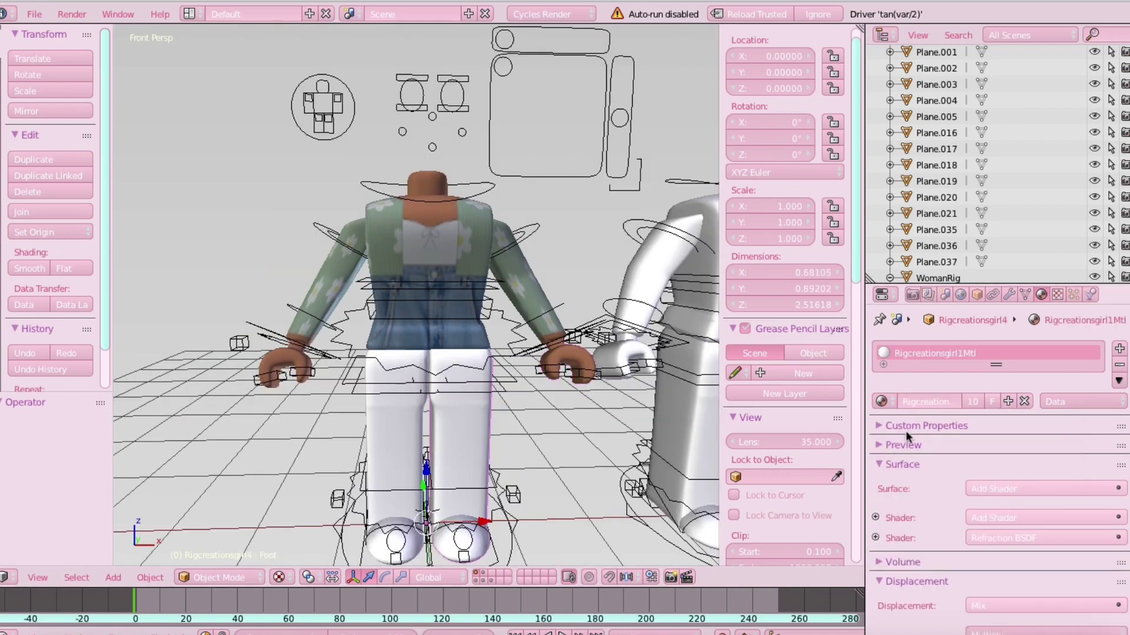
Step: Assign the Eyes material to both legs of the original character
click(882, 401)
click(906, 432)
key(shift+f)
right_click(400, 424)
click(889, 401)
click(906, 432)
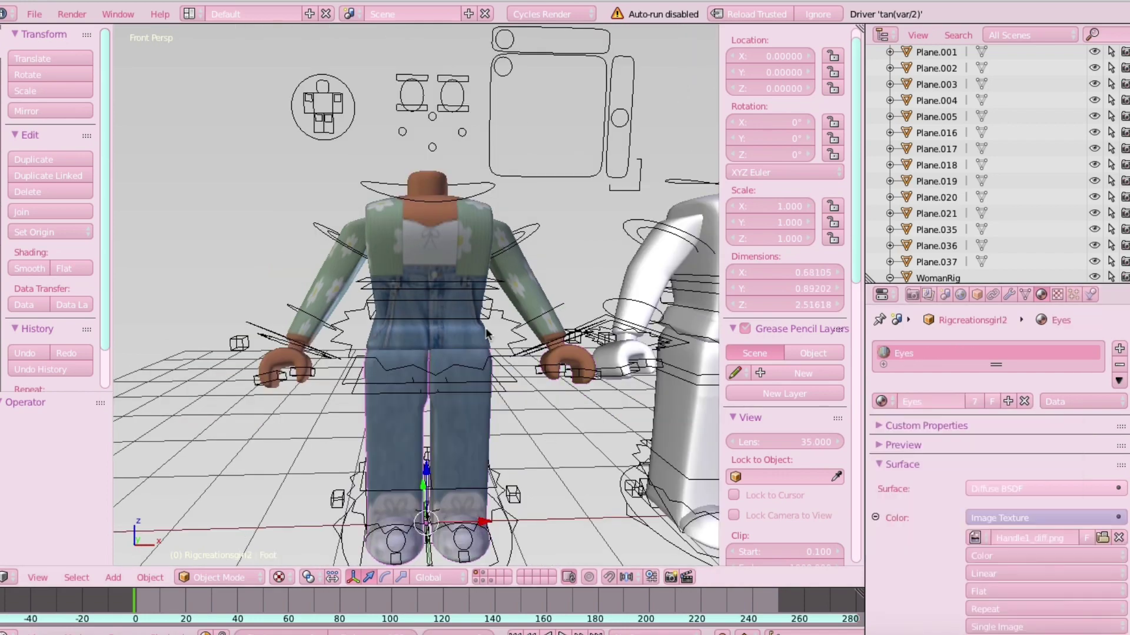
key(shift+f)
key(d)
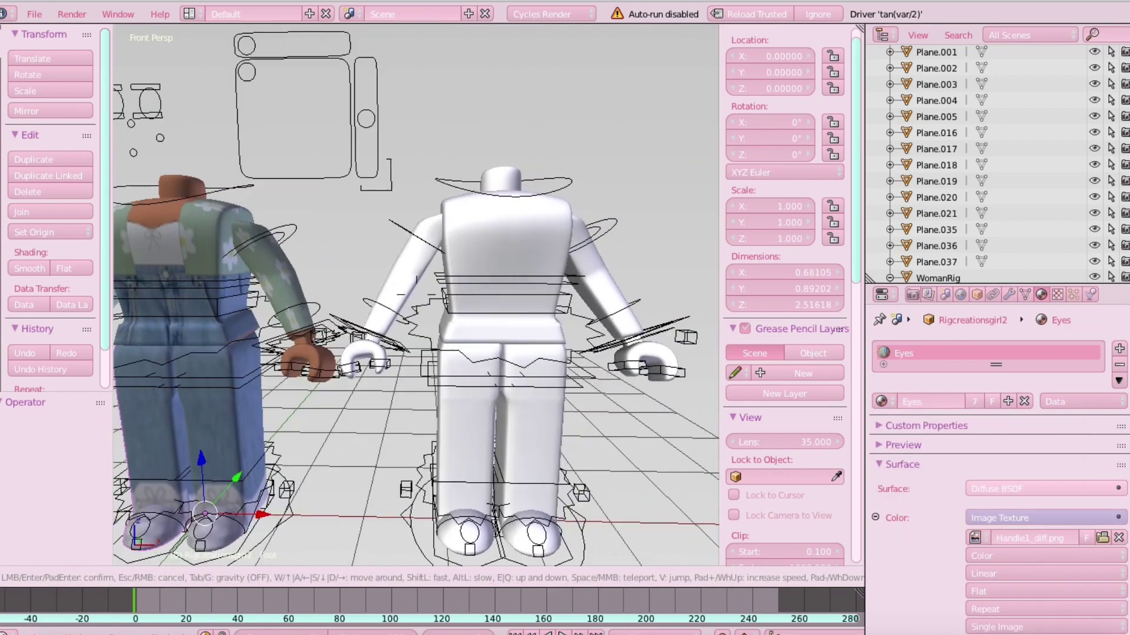
click(376, 291)
right_click(365, 228)
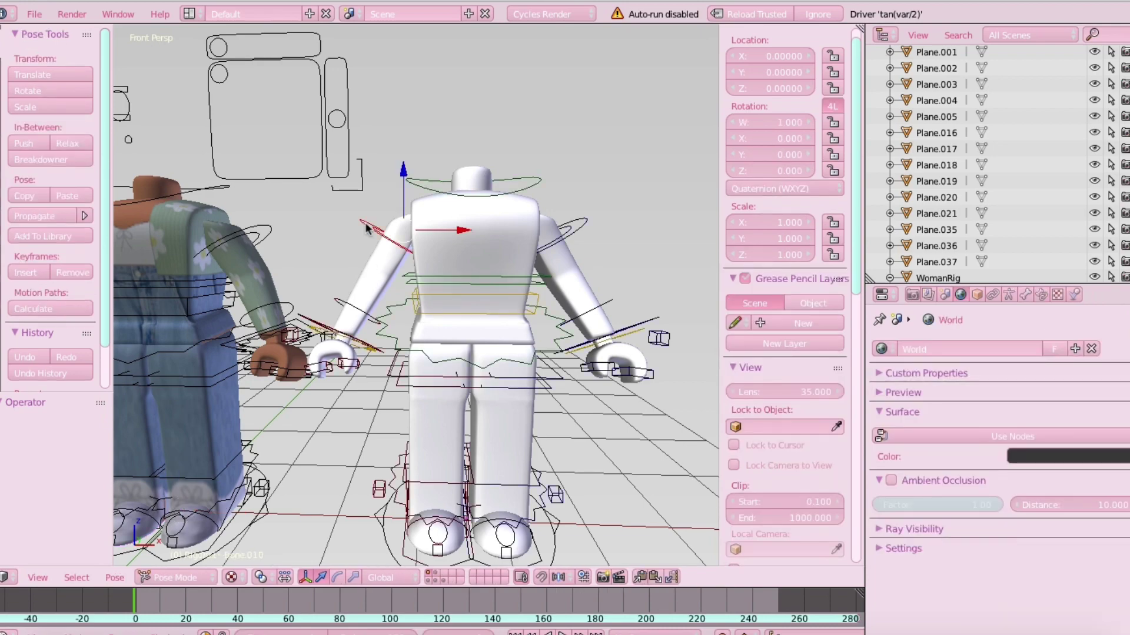
Step: Replace the image texture of the original character's Eyes material with the Handle1_diff.png stored one folder above the current one
key(shift+f)
key(a)
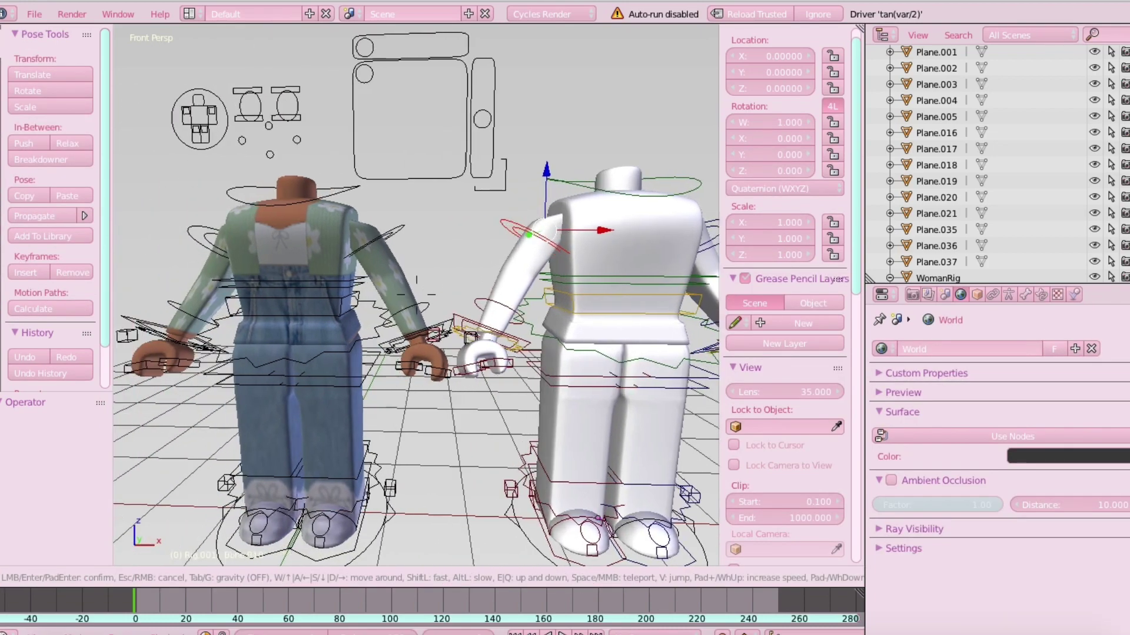
key(d)
key(a)
click(404, 303)
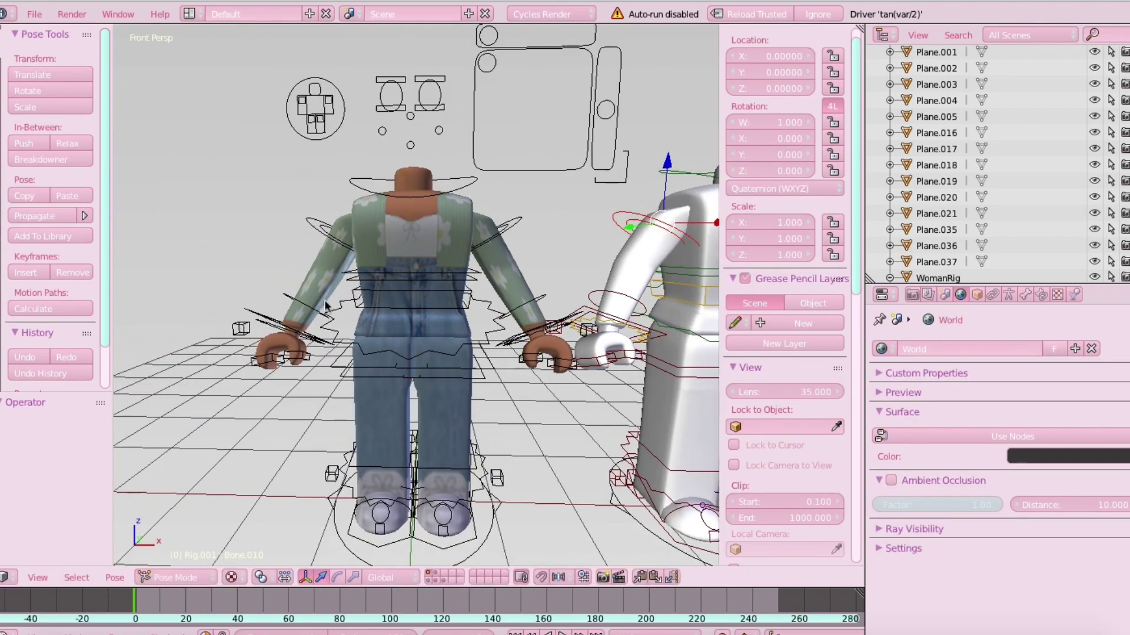
right_click(317, 256)
click(1092, 536)
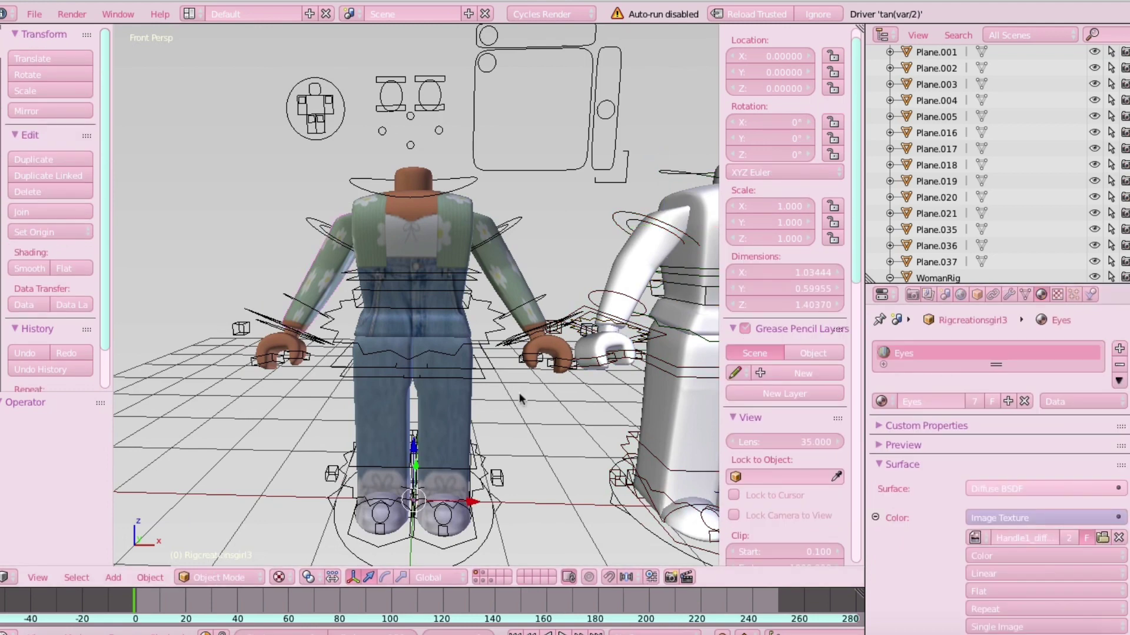
click(1102, 538)
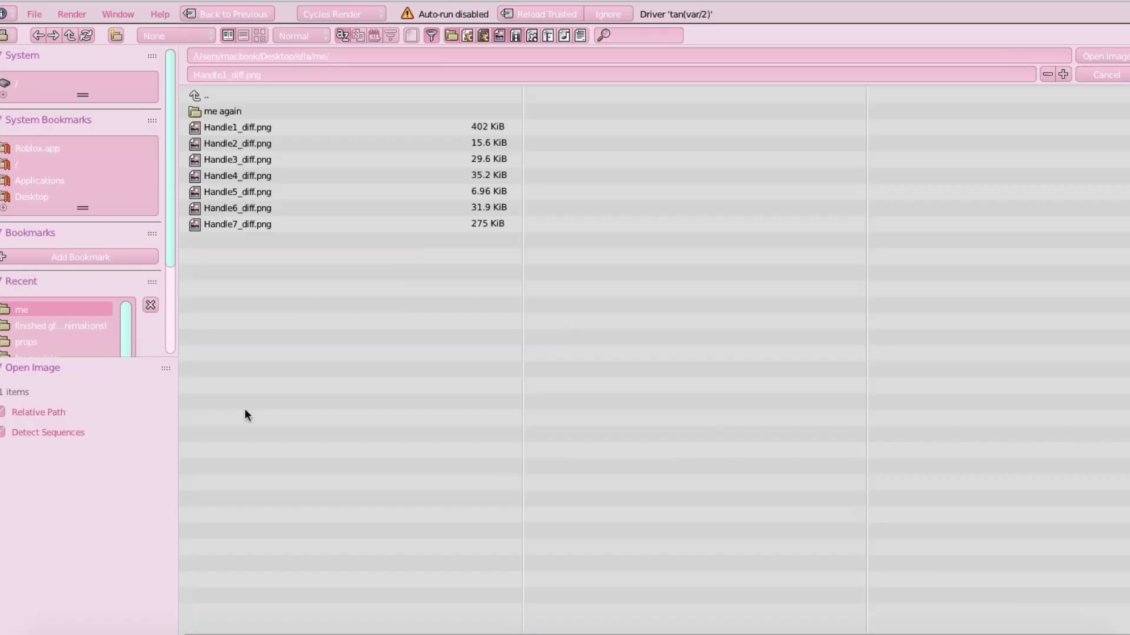
click(212, 94)
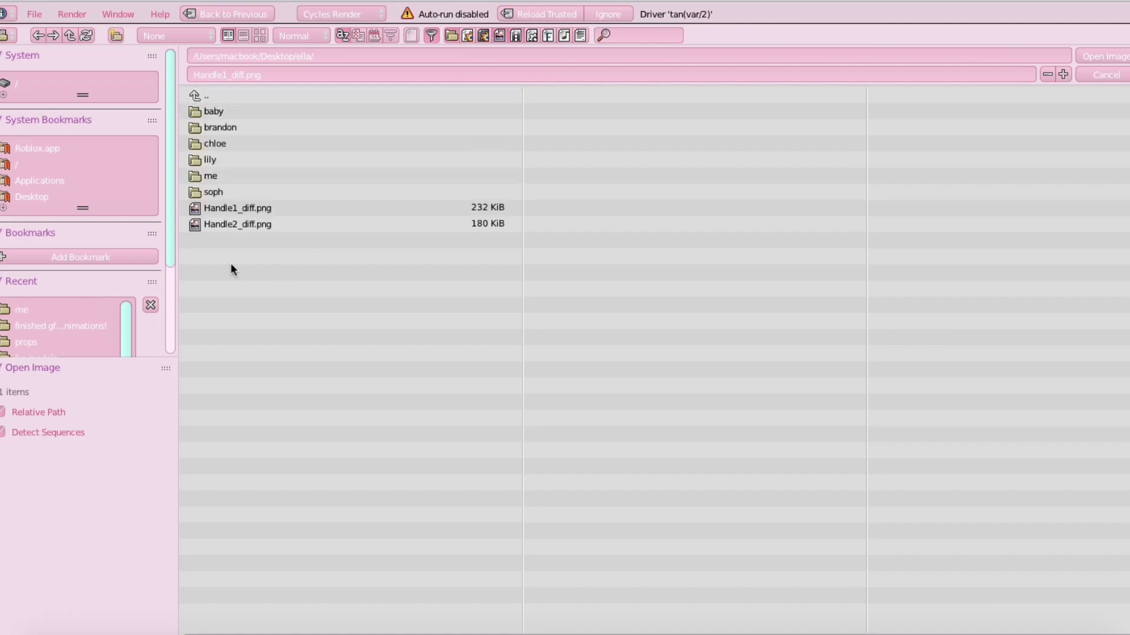
double_click(212, 207)
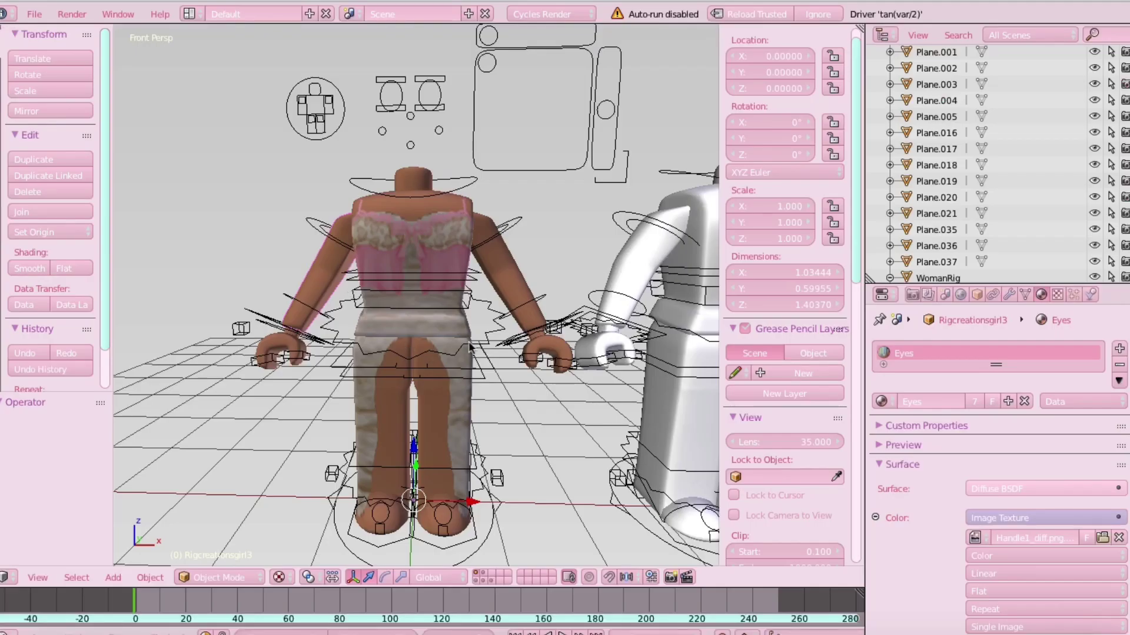
Step: Assign the Eyes.002 material to the duplicate character's arm on the negative X side
key(shift+f)
key(d)
key(a)
click(465, 337)
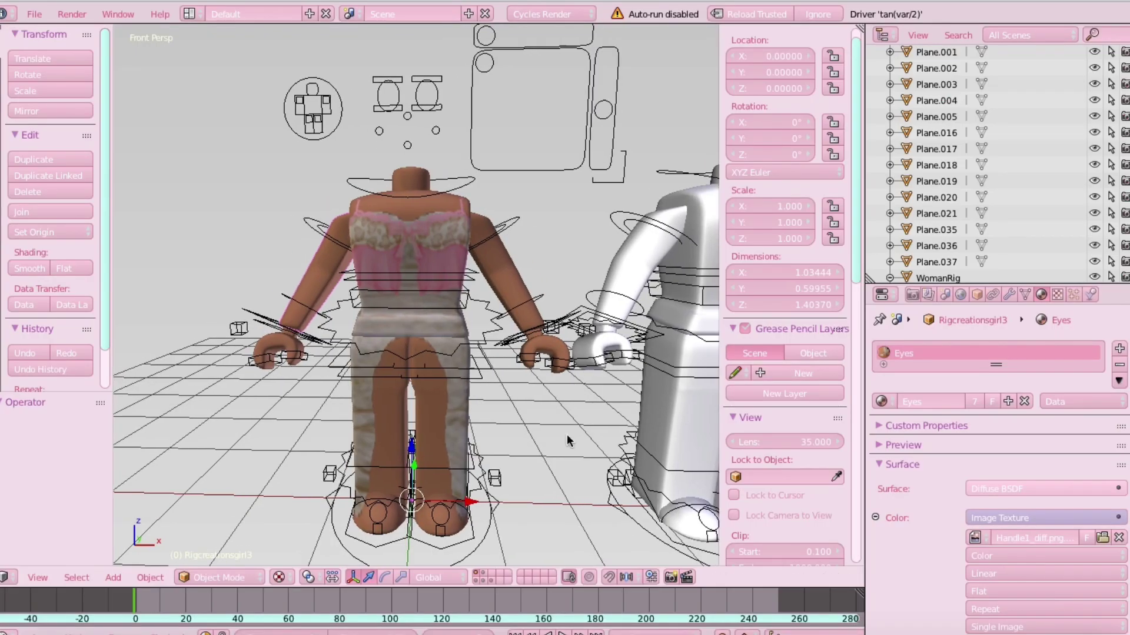
key(shift+f)
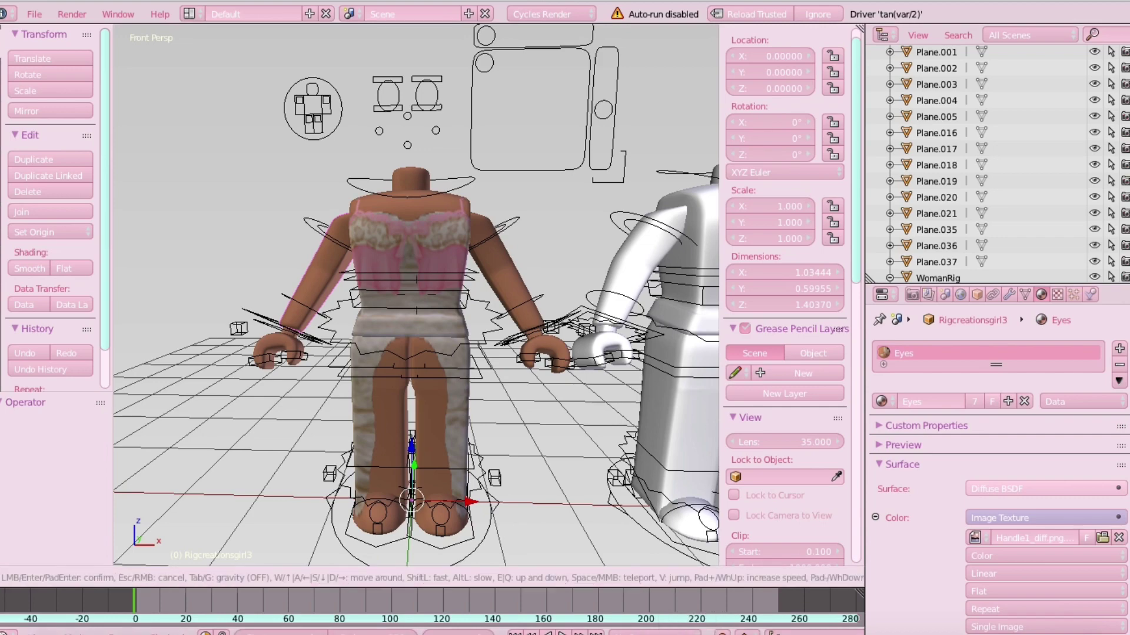
key(d)
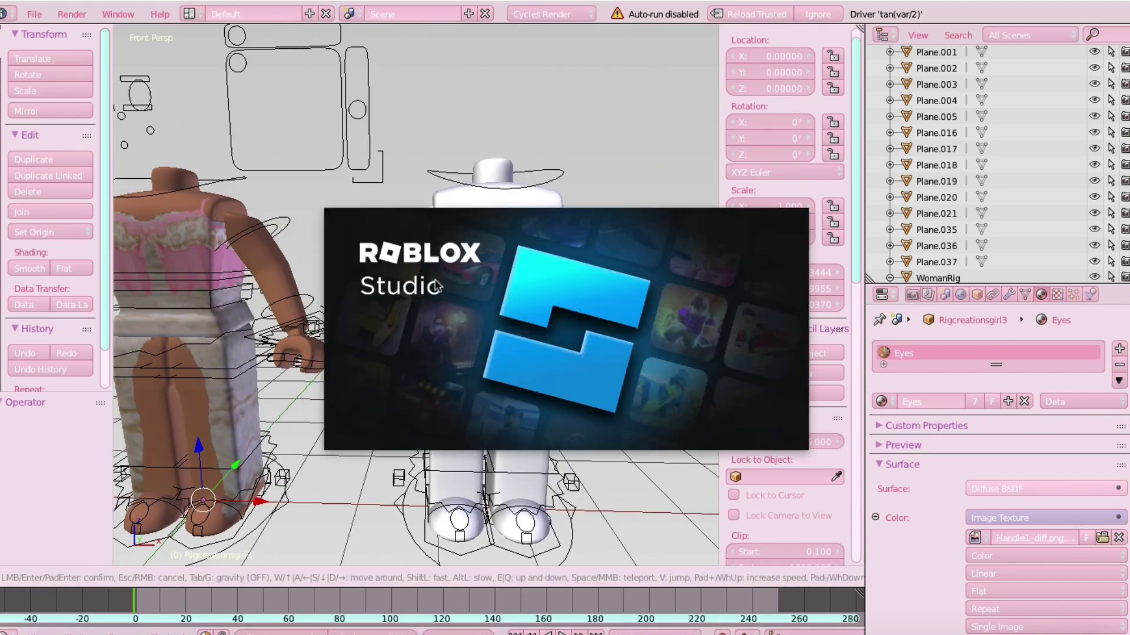
key(w)
click(334, 278)
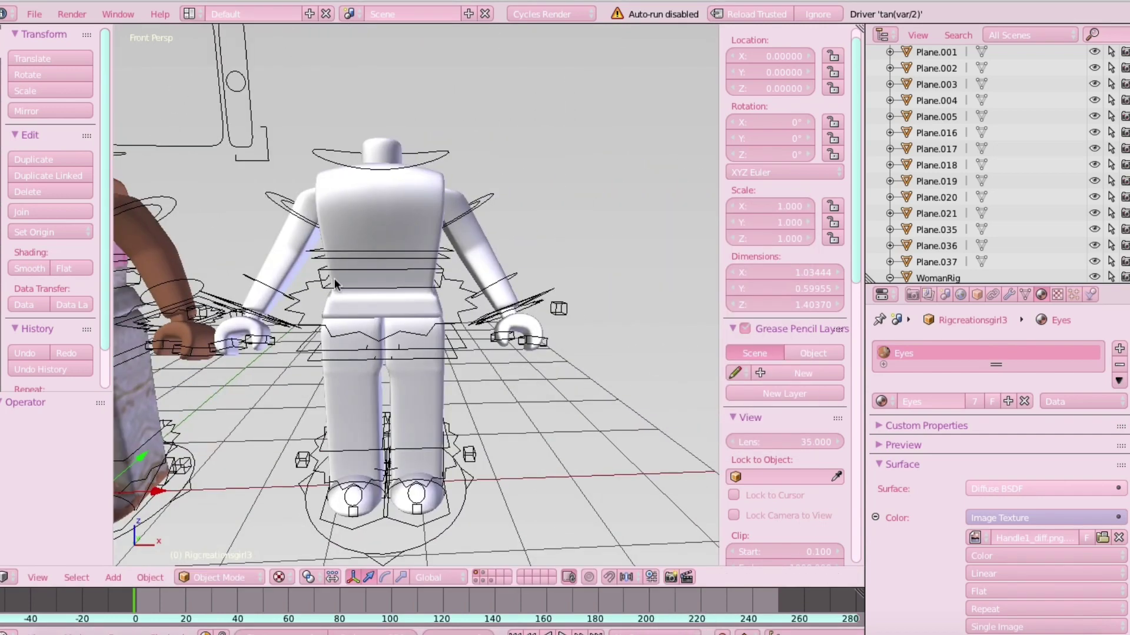
right_click(276, 246)
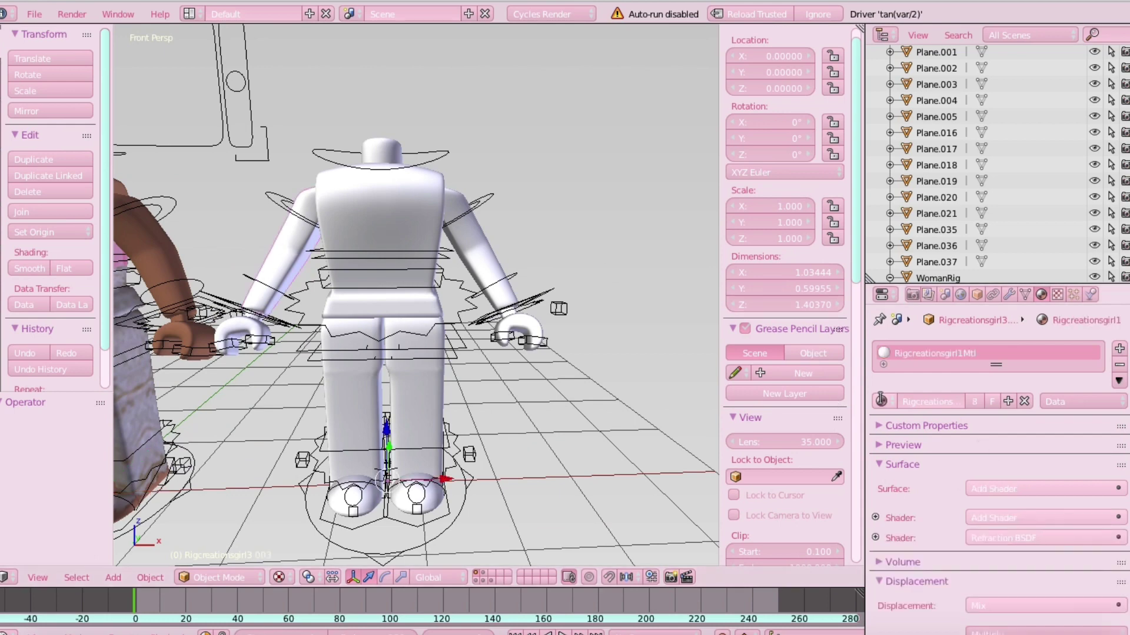
click(881, 401)
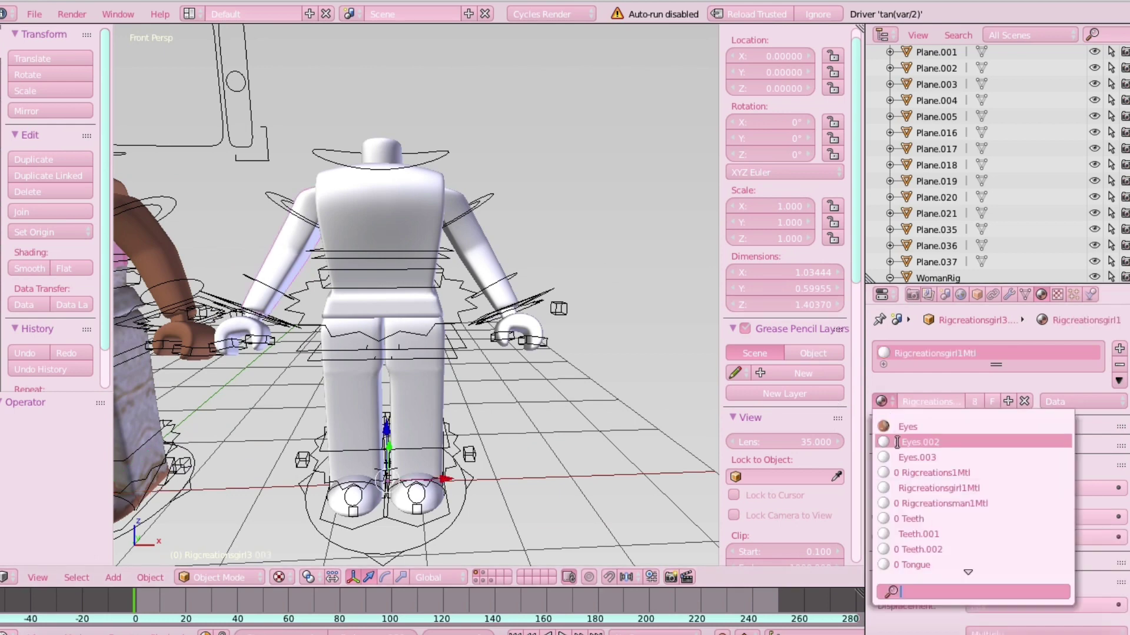
click(944, 440)
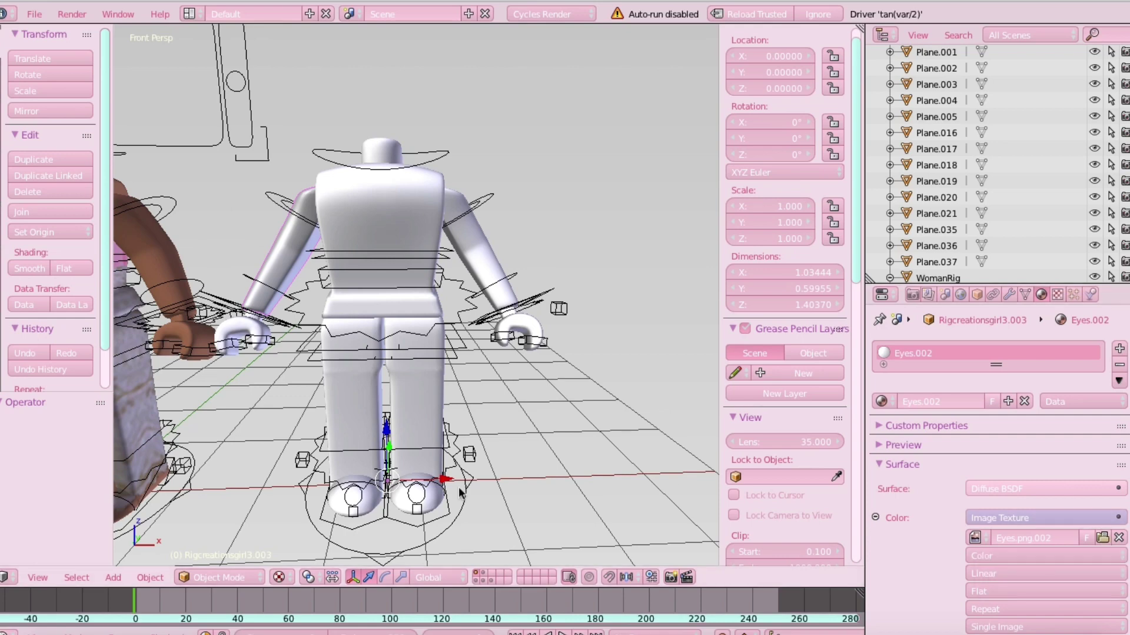
Step: Load Handle1_diff.png from the "me" subfolder on the Desktop as the image texture of the Eyes.002 material
click(1103, 538)
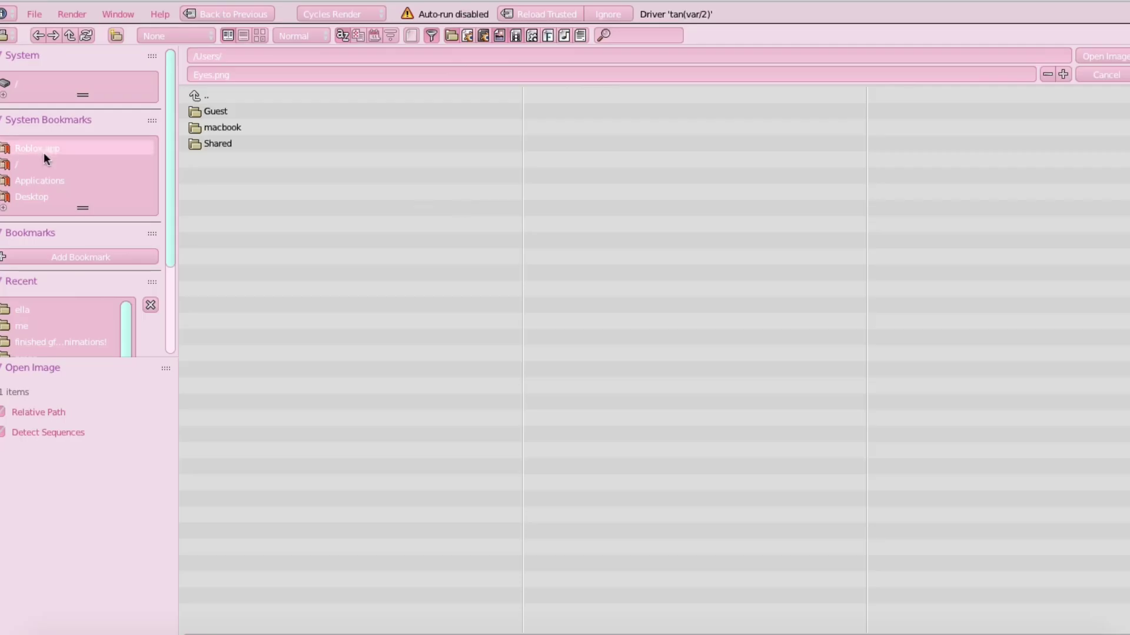
click(72, 194)
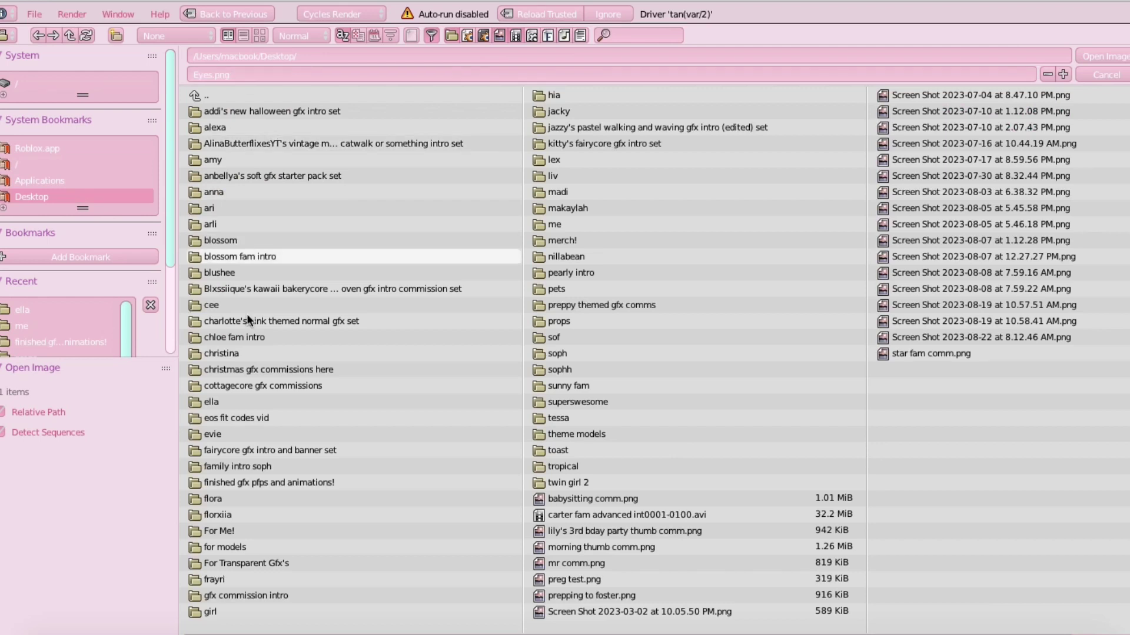
click(257, 401)
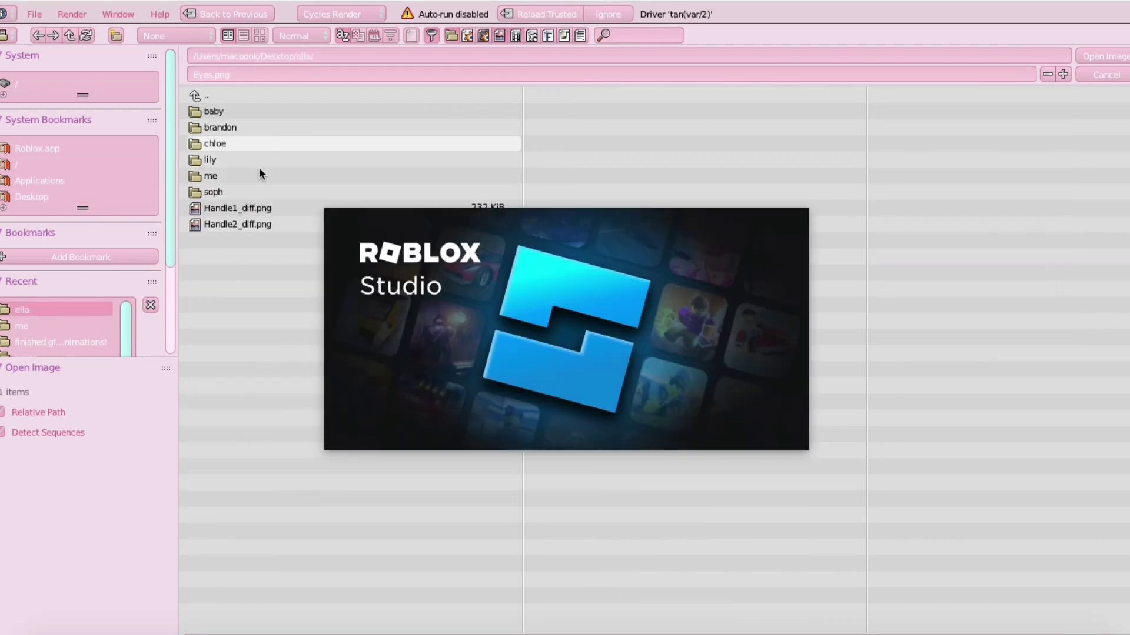
click(257, 178)
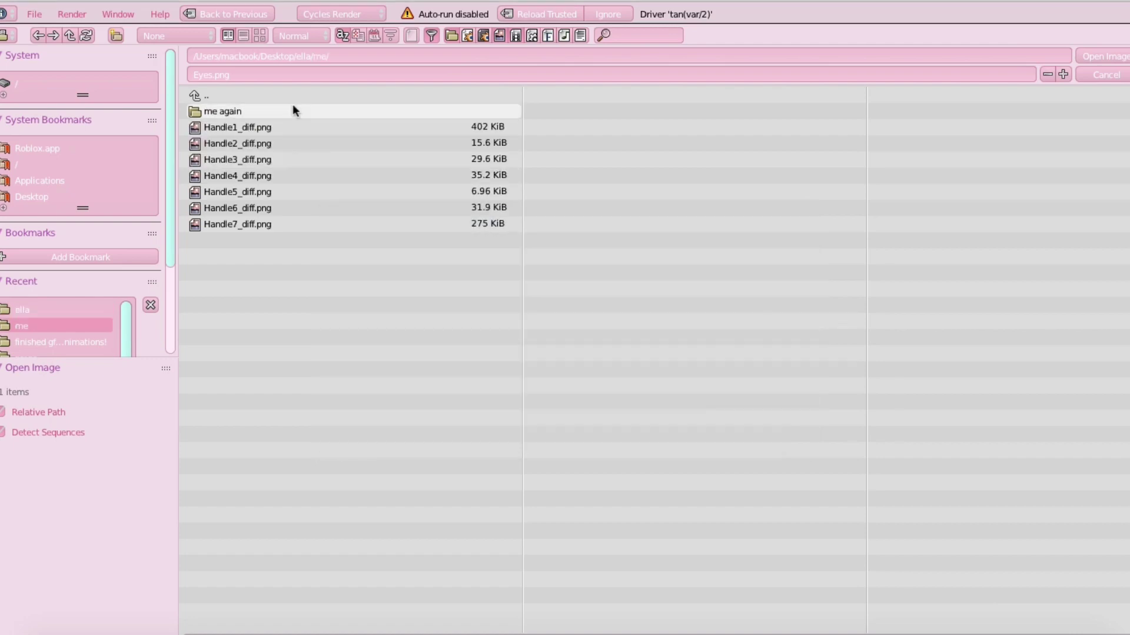
click(268, 127)
key(Return)
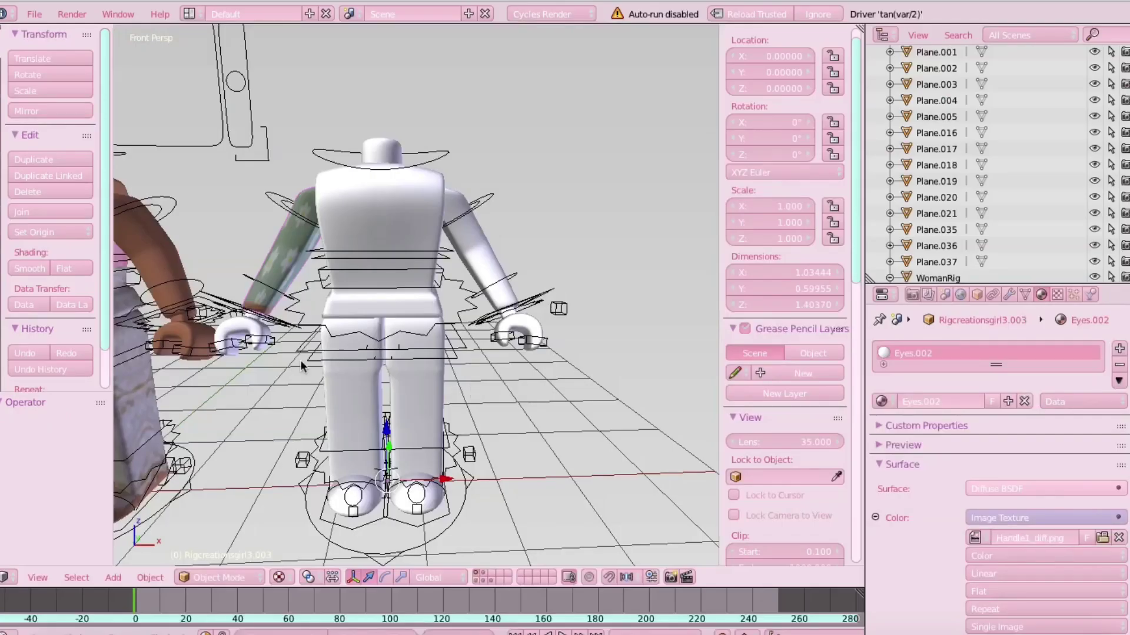
Step: Assign the Eyes.002 material to the duplicate character's hand on the negative X side and to its torso
right_click(225, 329)
scroll(225, 329, up, 2)
right_click(197, 349)
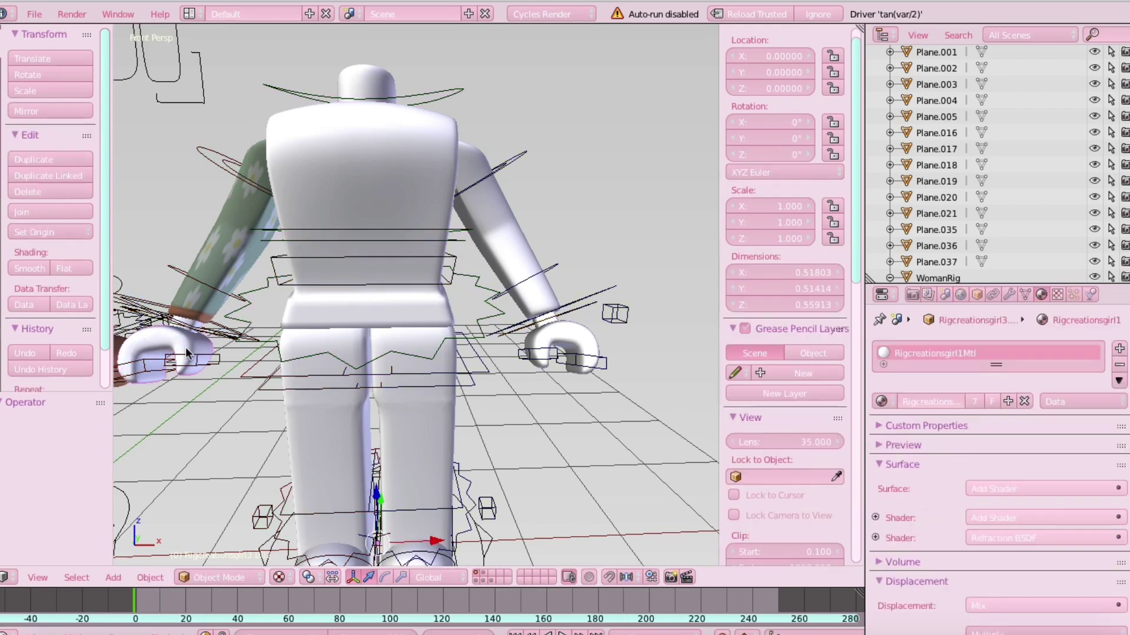
click(882, 403)
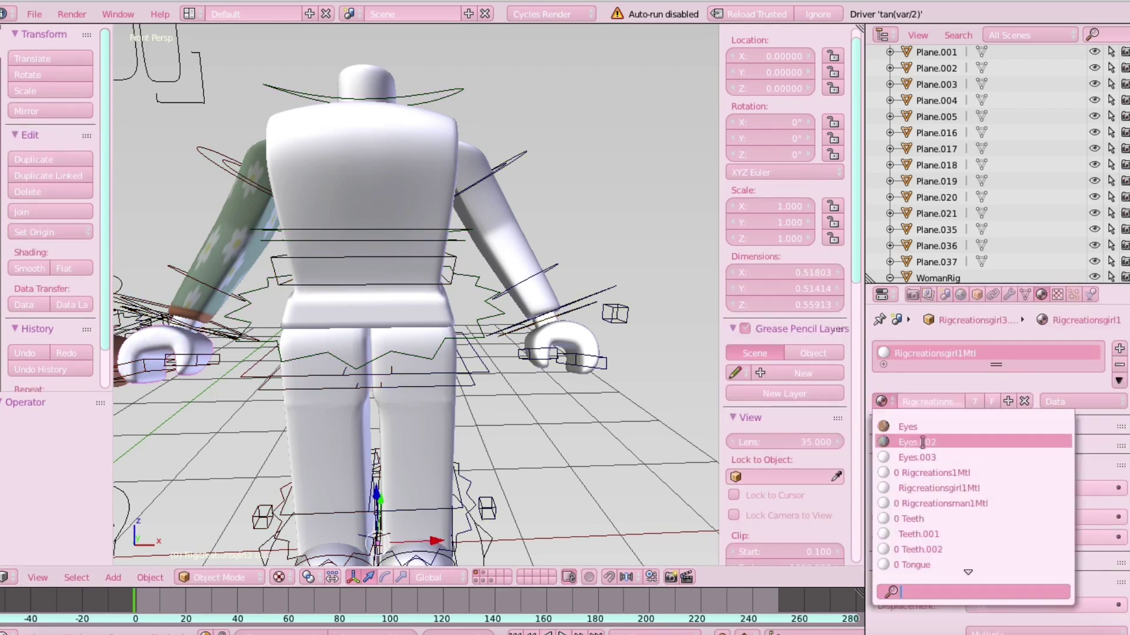
click(906, 425)
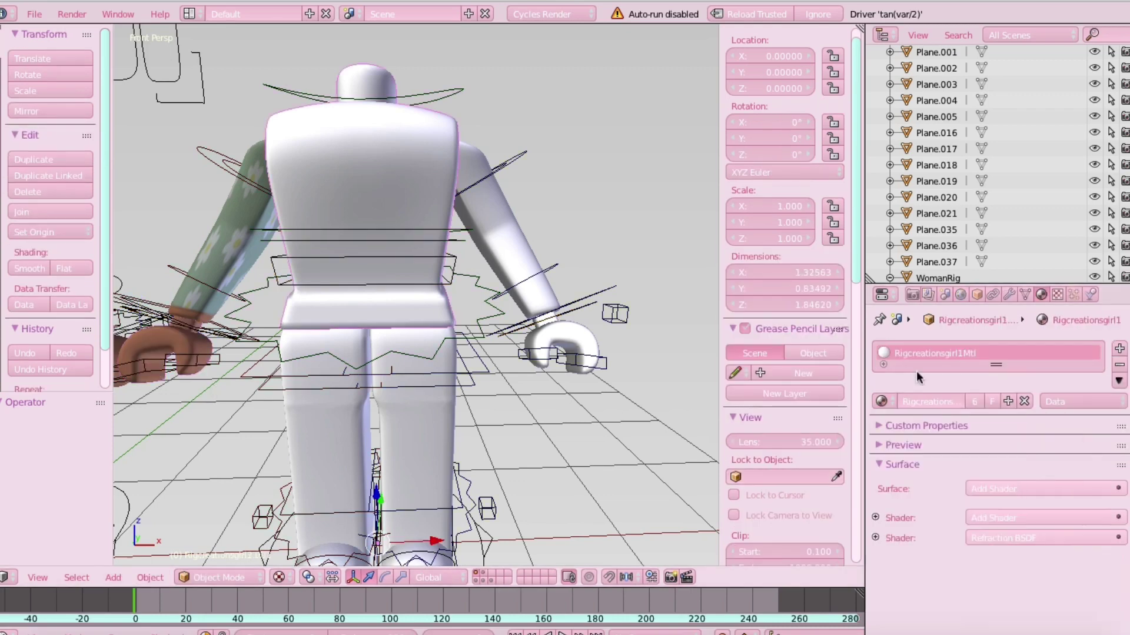
click(886, 401)
click(908, 441)
Step: Assign the Eyes.002 material to the duplicate character's arm and hand on the positive X side
right_click(522, 240)
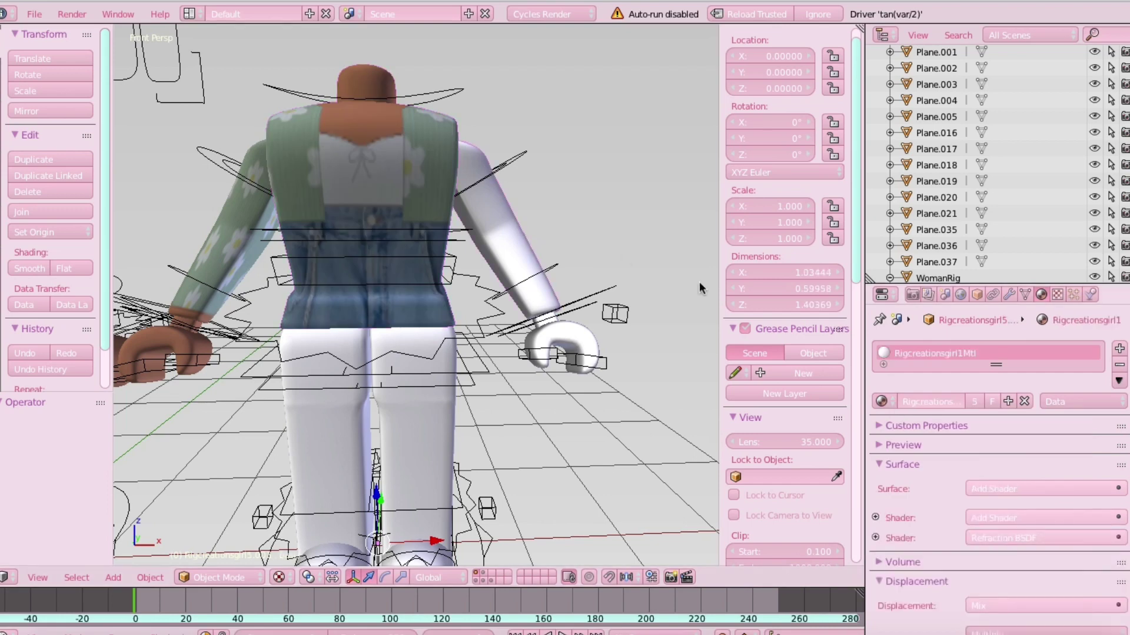
click(882, 401)
right_click(565, 347)
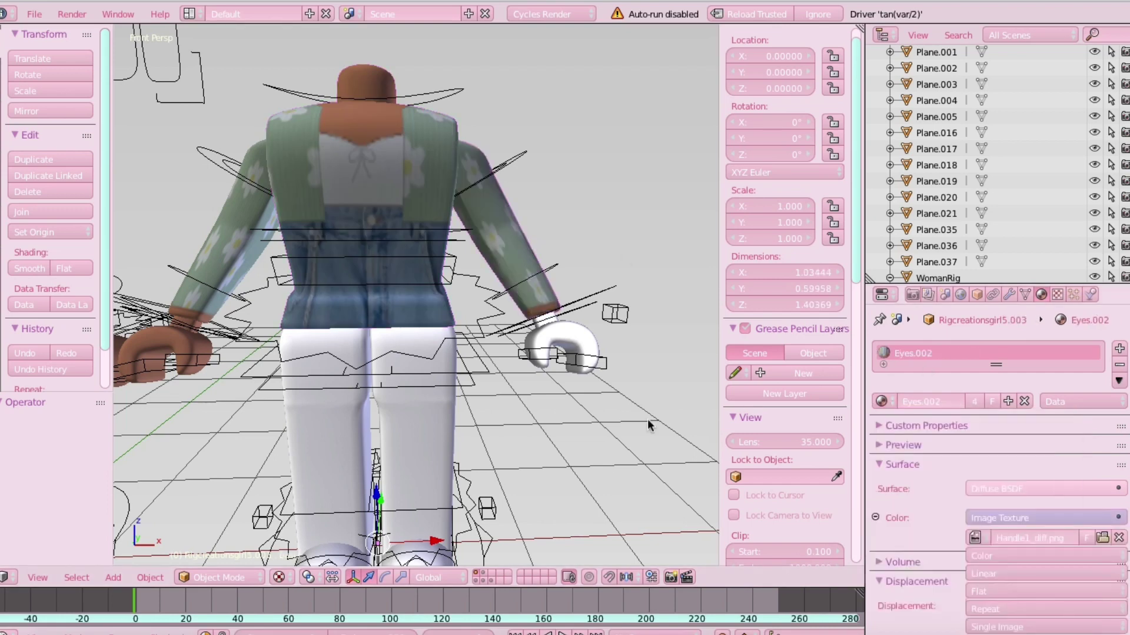
click(882, 401)
click(906, 444)
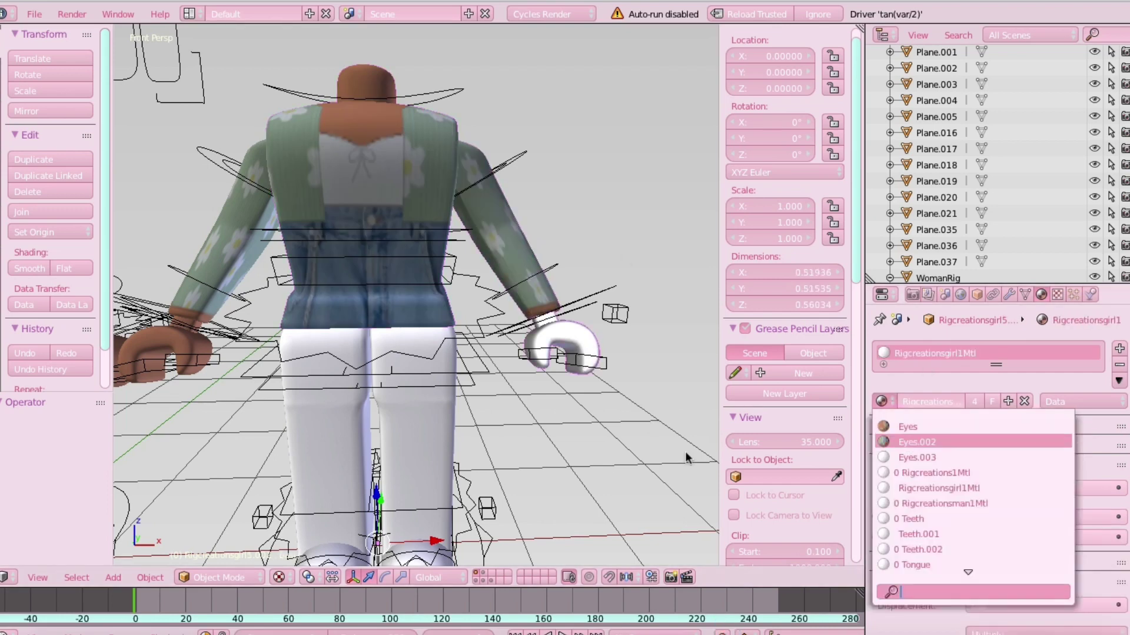
Step: Undo the accidental move of the duplicate character's leg and assign the Eyes.002 material to both of its legs
scroll(422, 379, down, 2)
right_drag(422, 379, 277, 389)
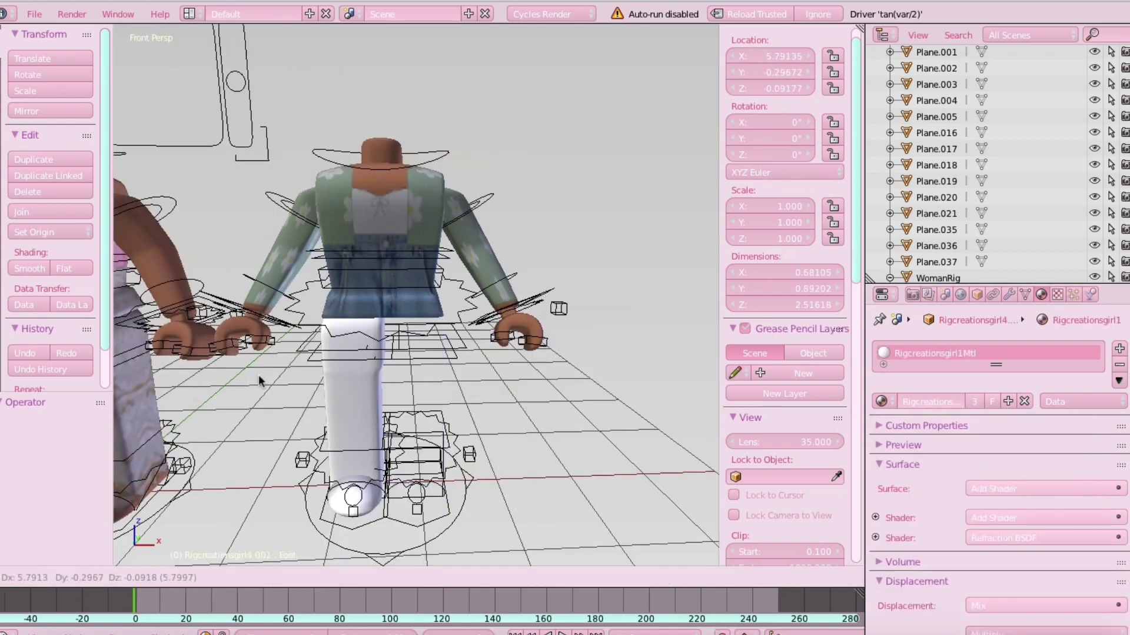
click(64, 356)
click(22, 353)
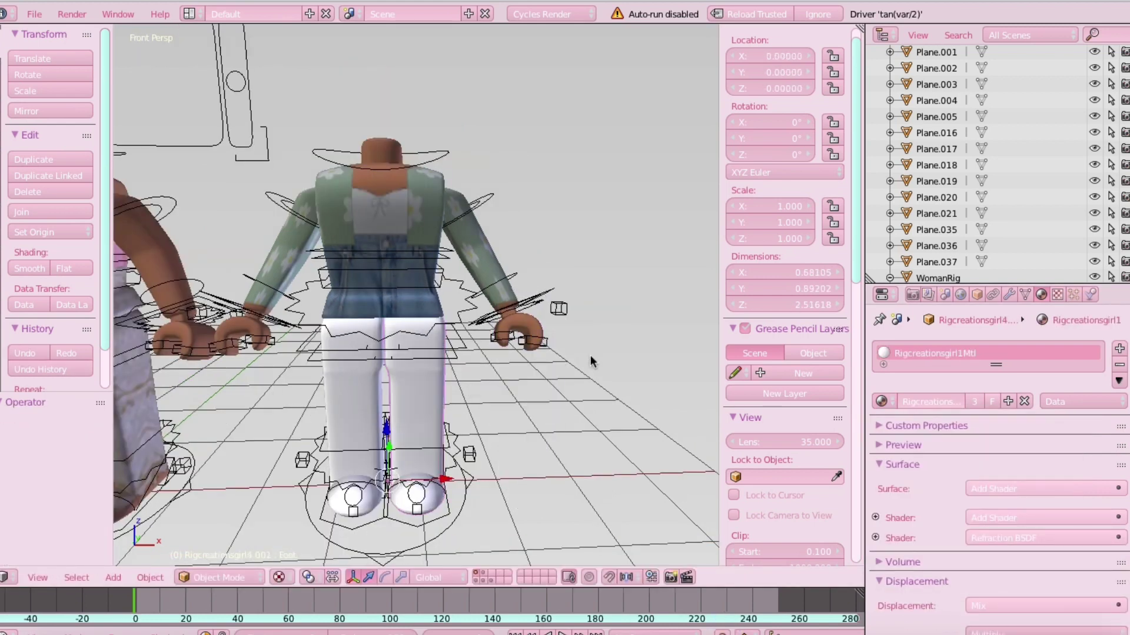
click(882, 401)
click(900, 443)
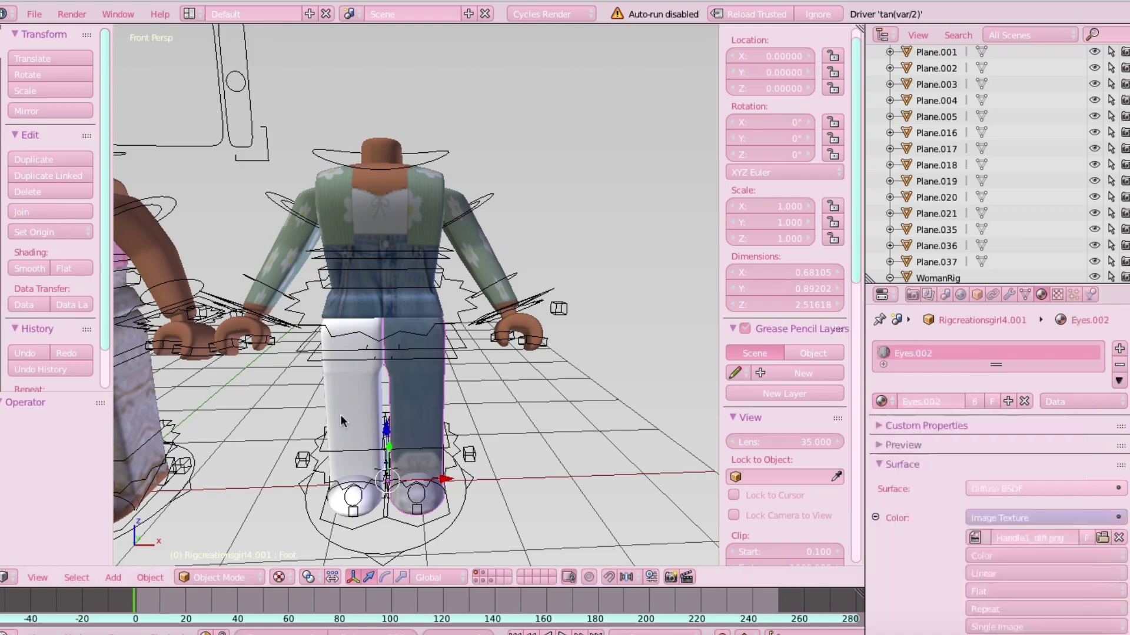
right_click(342, 398)
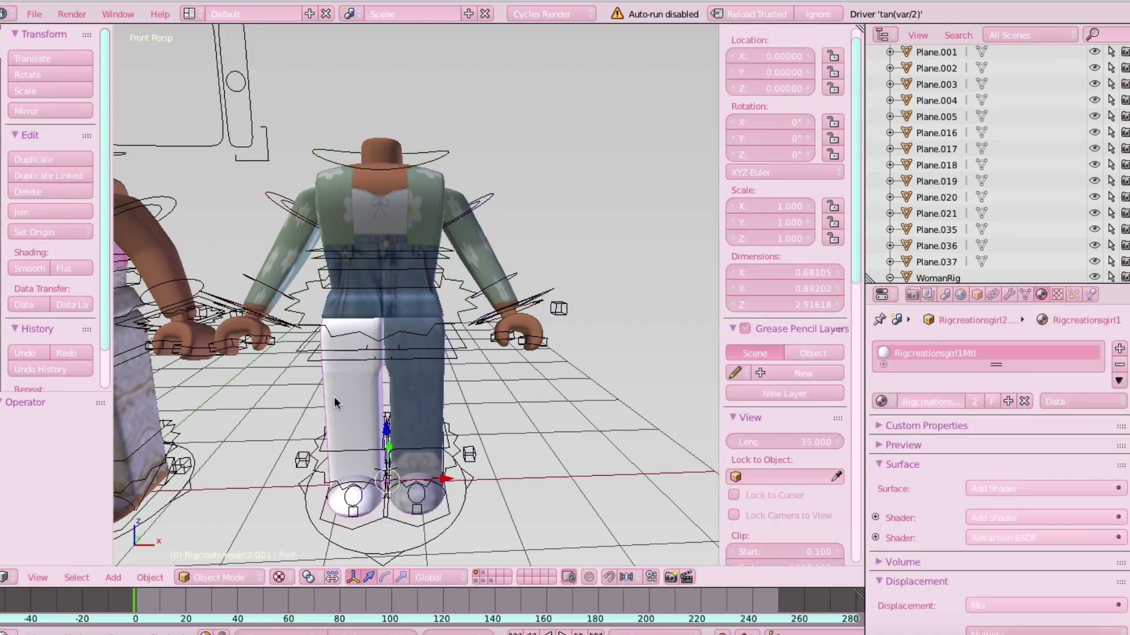
click(886, 401)
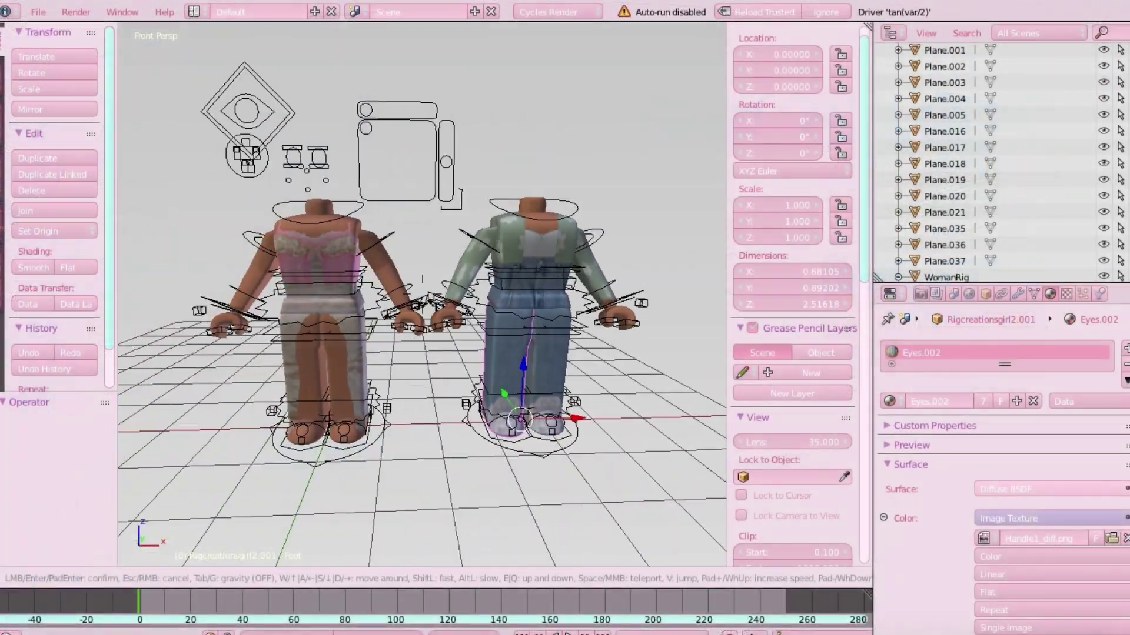
Step: Select the original character's leg on the positive X side and examine the character's outfit up close
key(w)
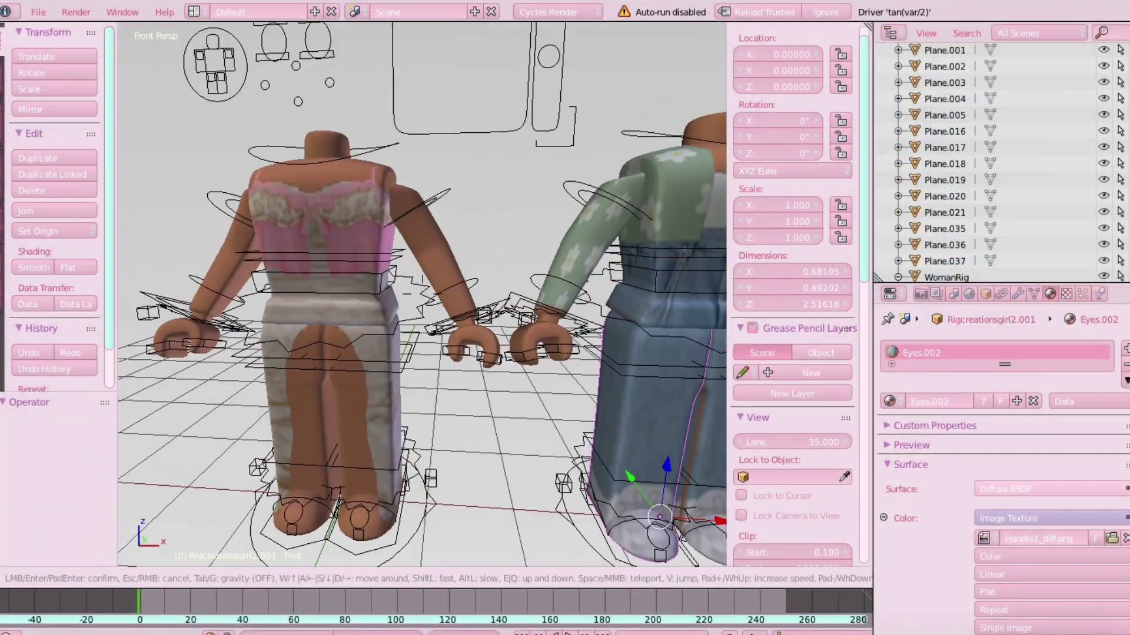
key(d)
right_click(472, 438)
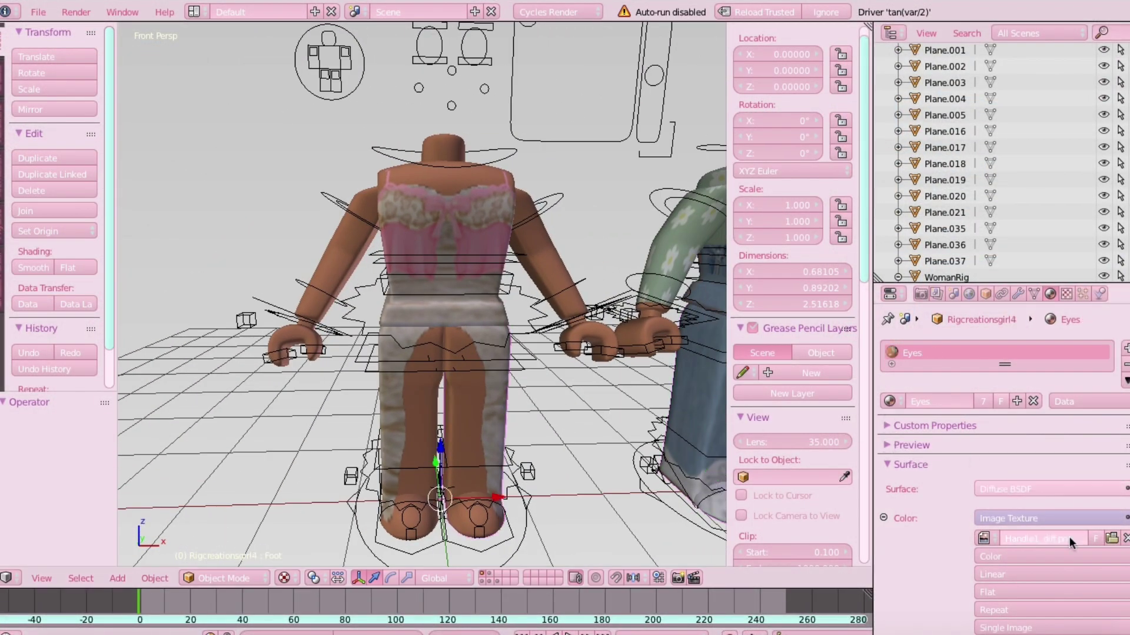
click(889, 402)
key(Escape)
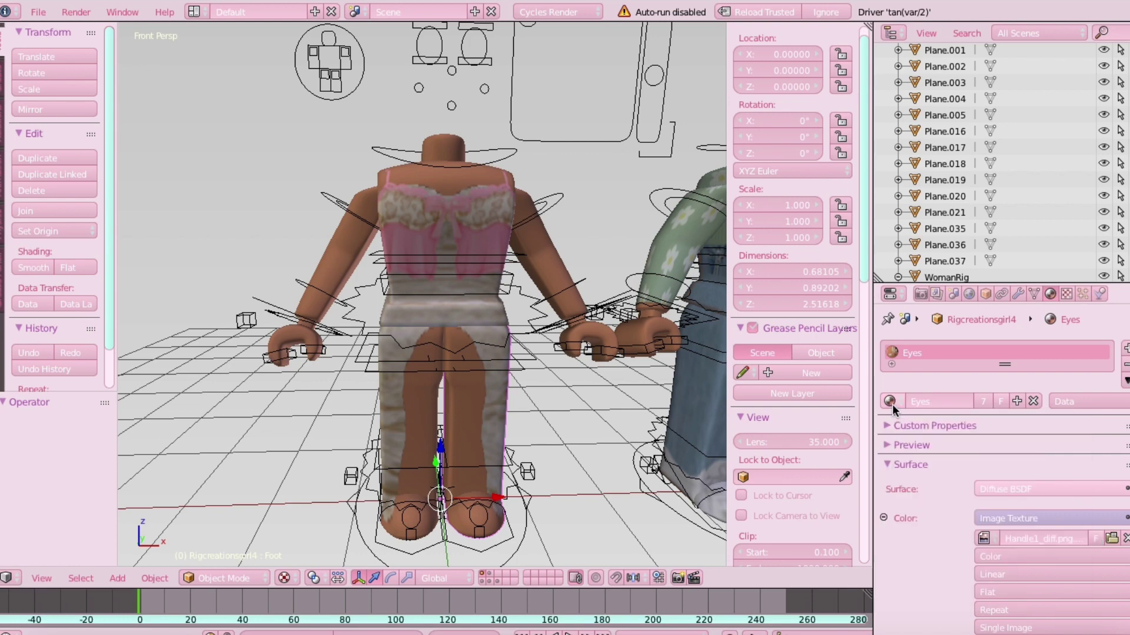
scroll(465, 339, up, 2)
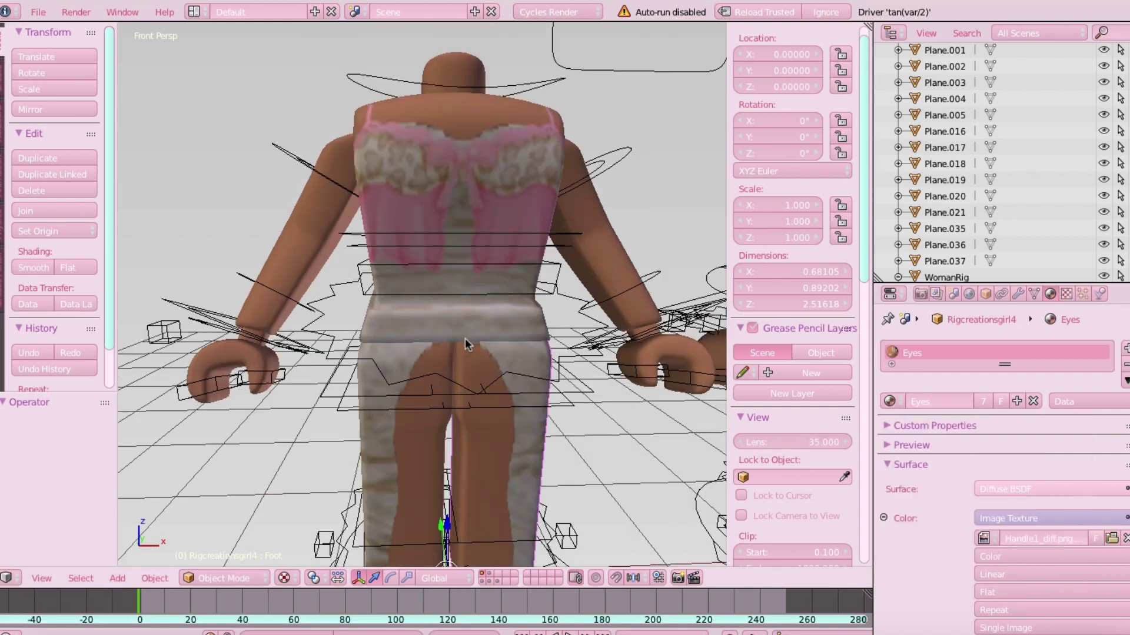
Step: Replace the Eyes material's clothing texture with Handle1_diff.png from the texture ella folder
scroll(467, 339, down, 2)
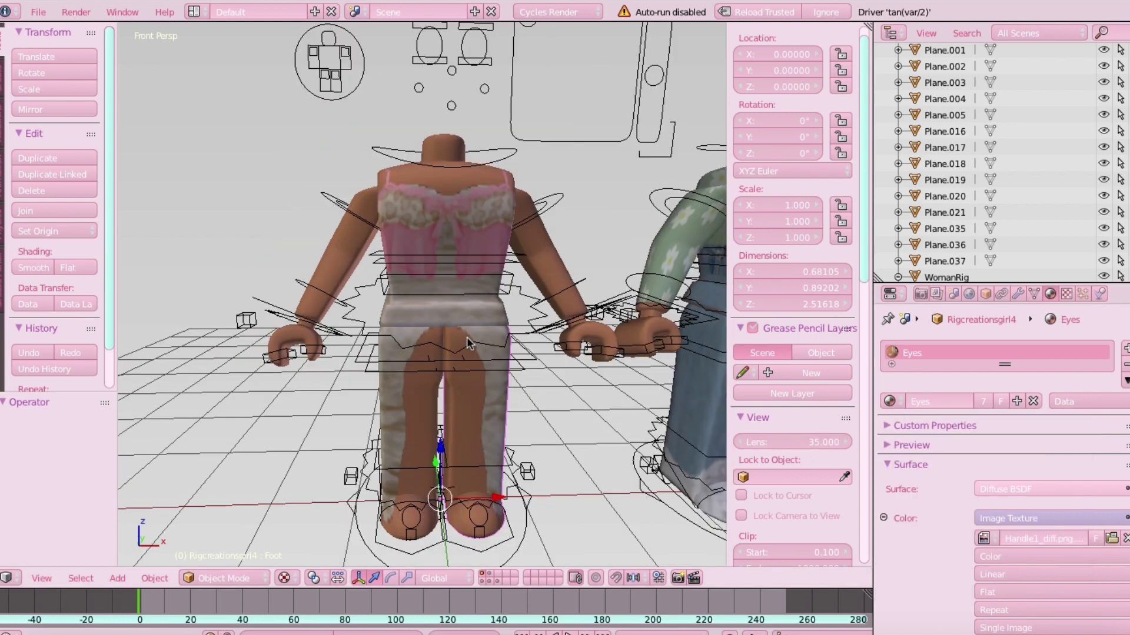
click(1111, 538)
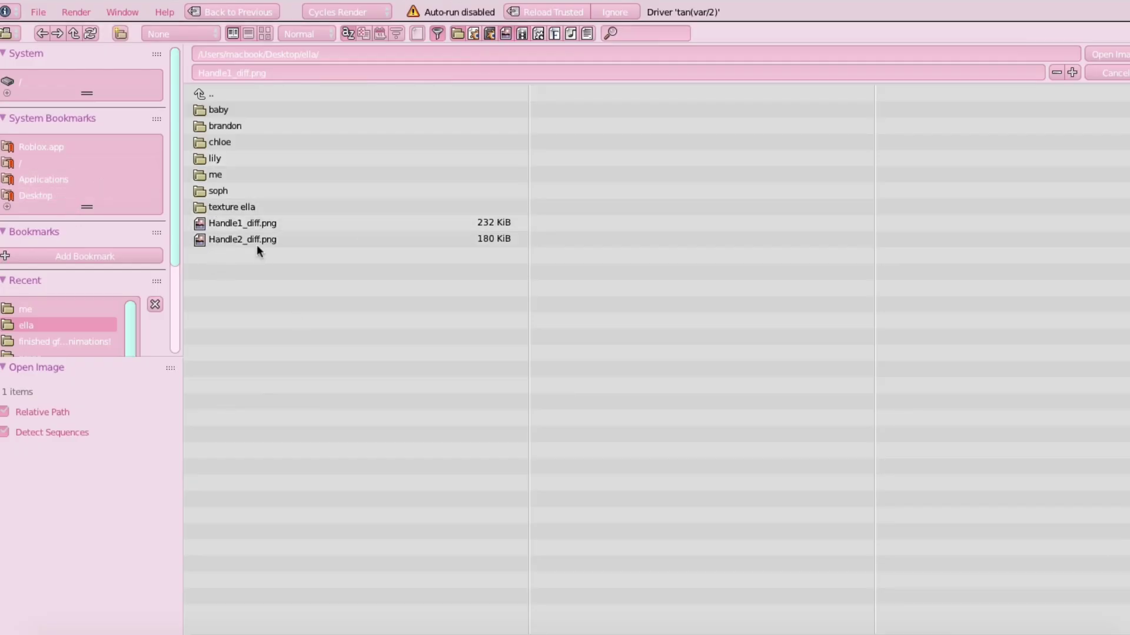
double_click(249, 204)
click(259, 112)
double_click(258, 111)
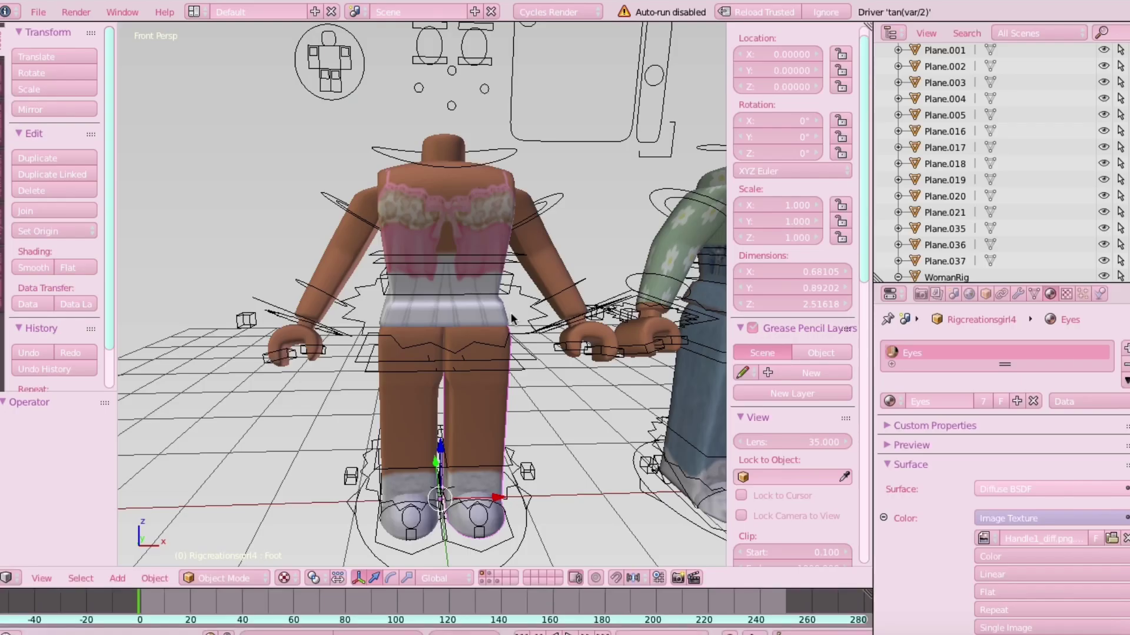
Step: Import the Wavefront model Florellaaa_YT.obj from the ella folder on the Desktop
key(shift+f)
key(s)
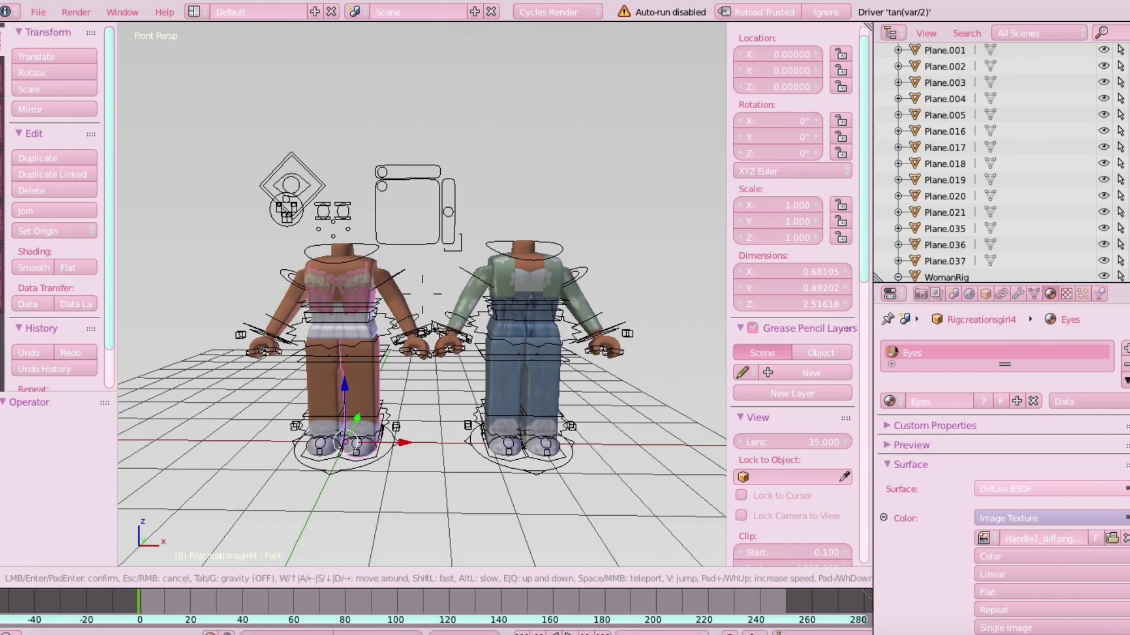
key(w)
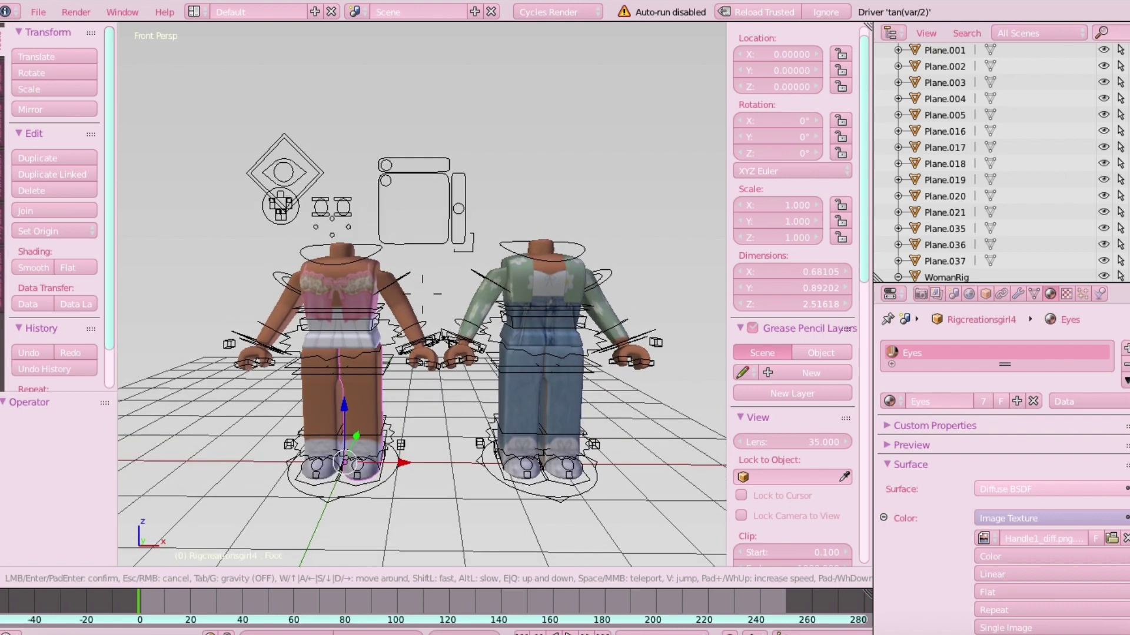
key(Return)
click(920, 293)
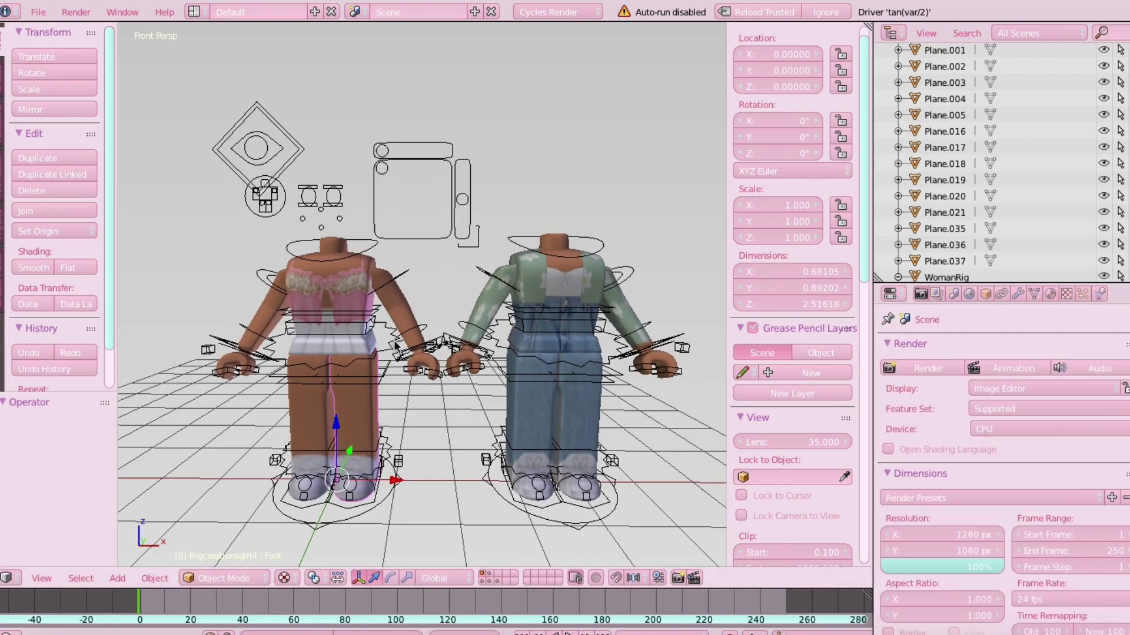
right_click(279, 303)
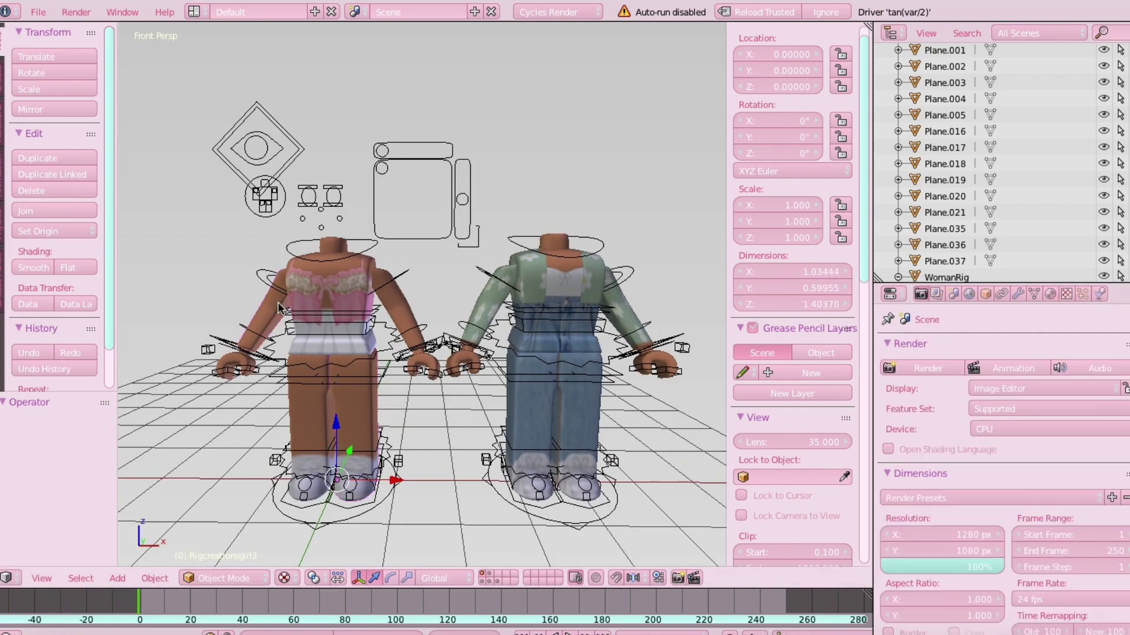
click(37, 13)
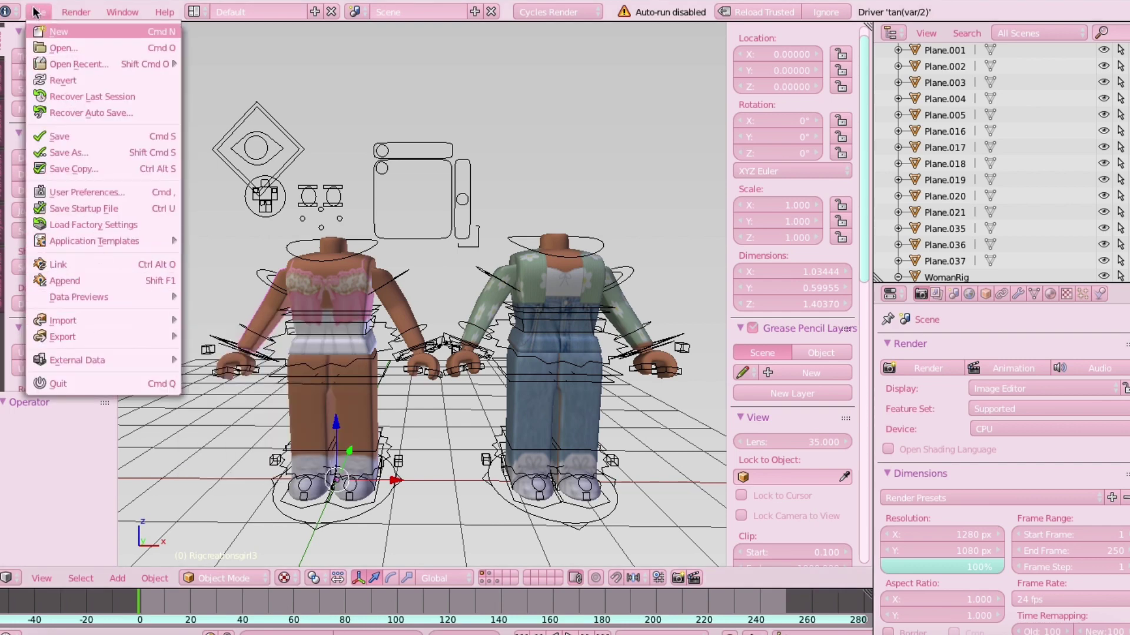
mouse_move(97, 321)
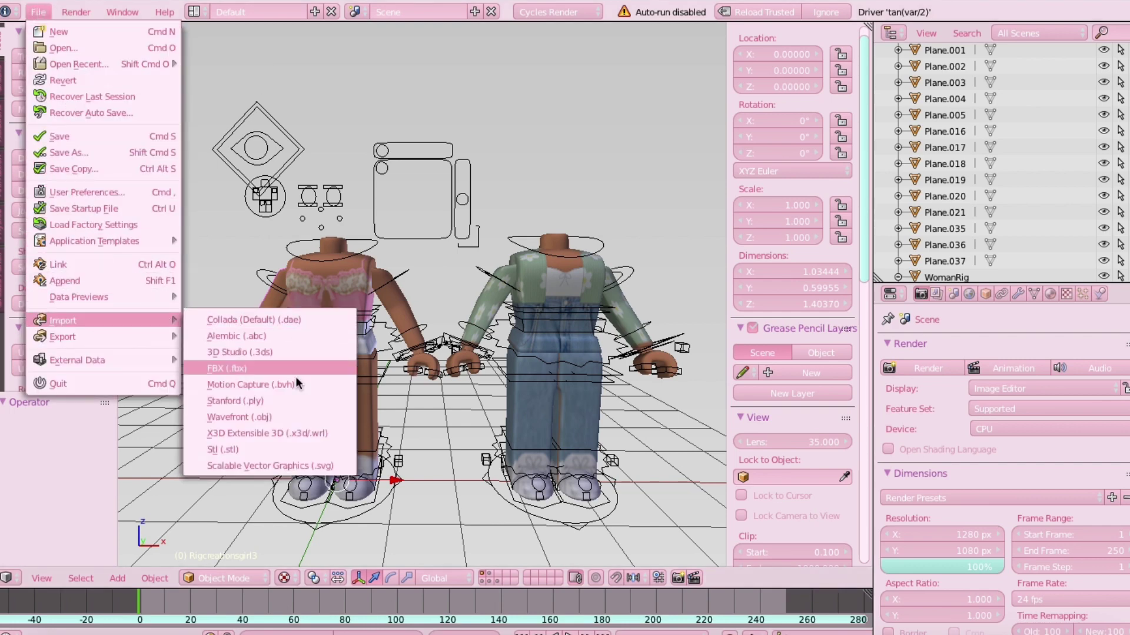
click(295, 416)
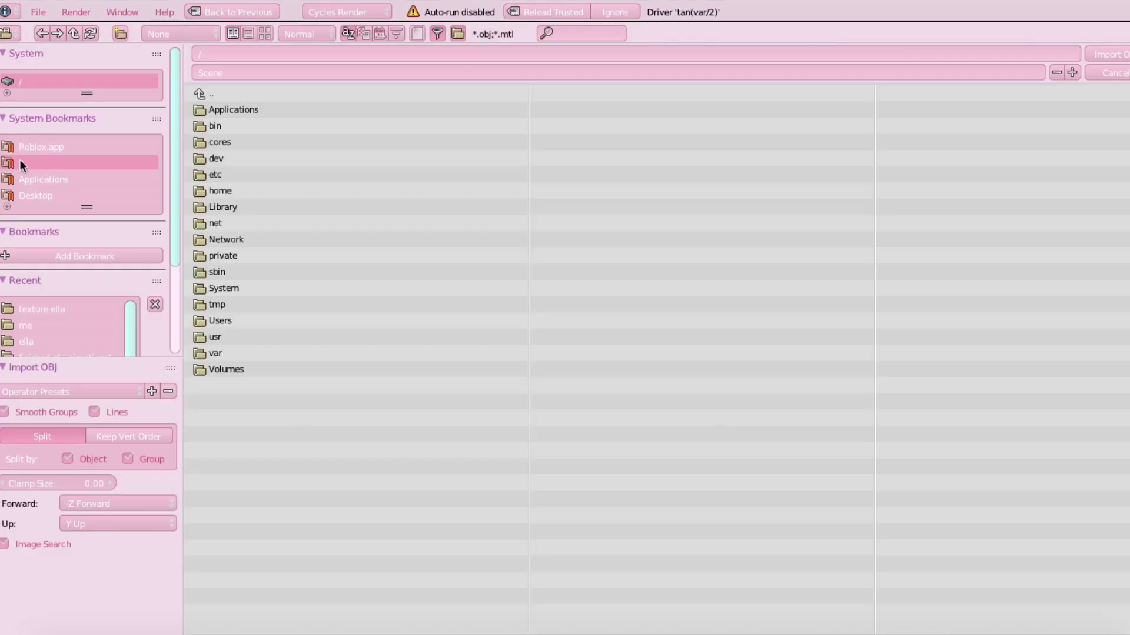
click(36, 195)
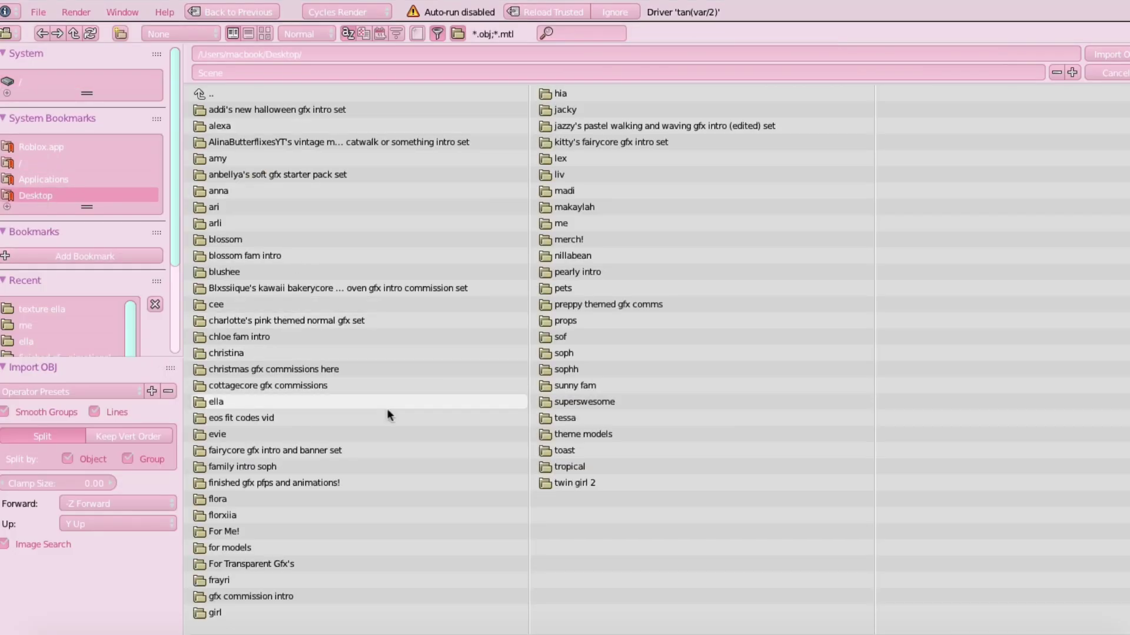
click(309, 402)
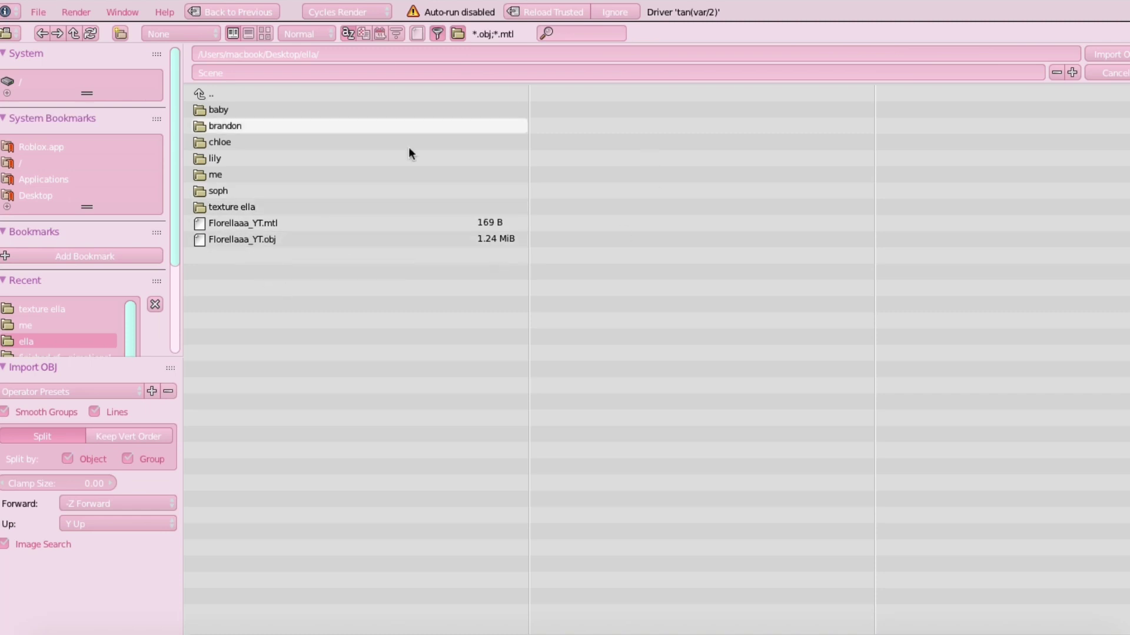
click(238, 238)
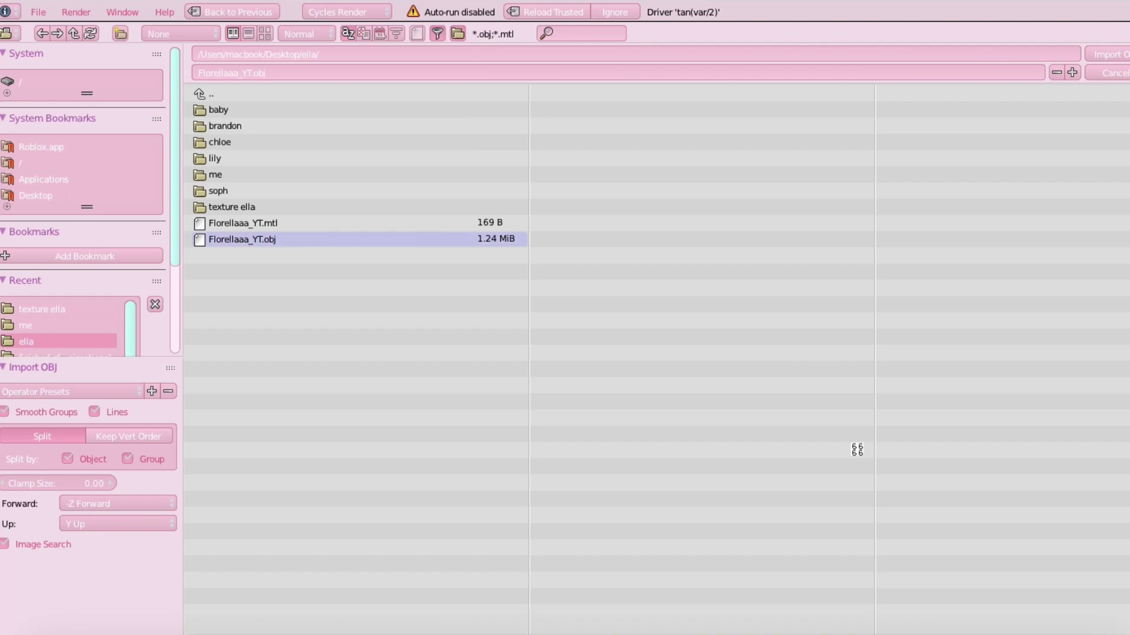
Step: Delete the imported avatar's arms and legs, keeping the original rig's limbs
key(shift+f)
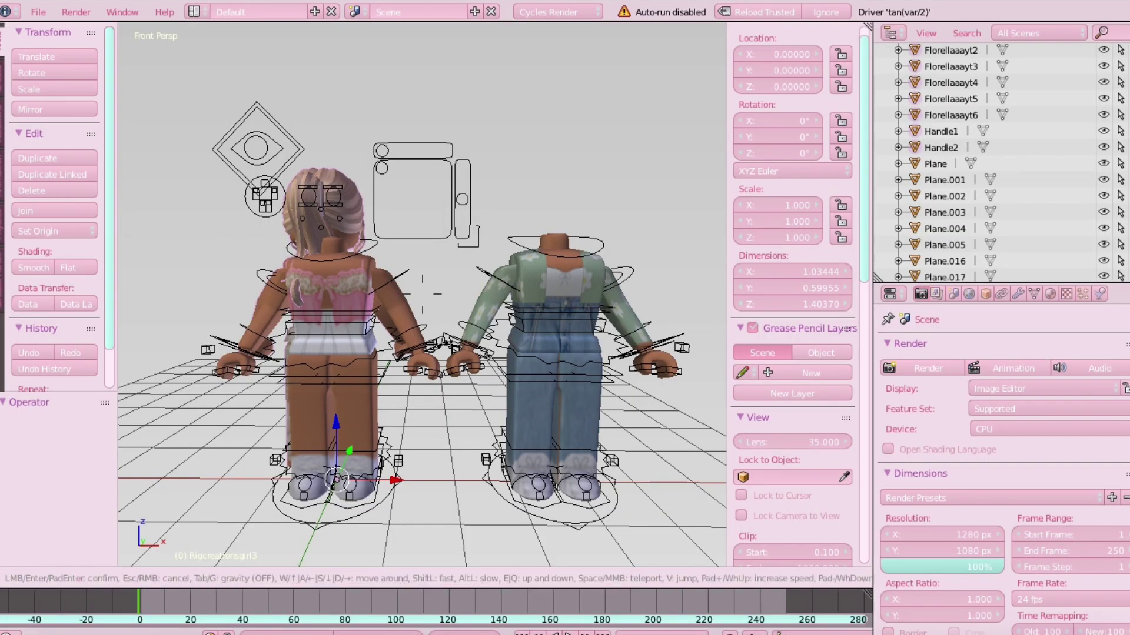
key(w)
key(w)
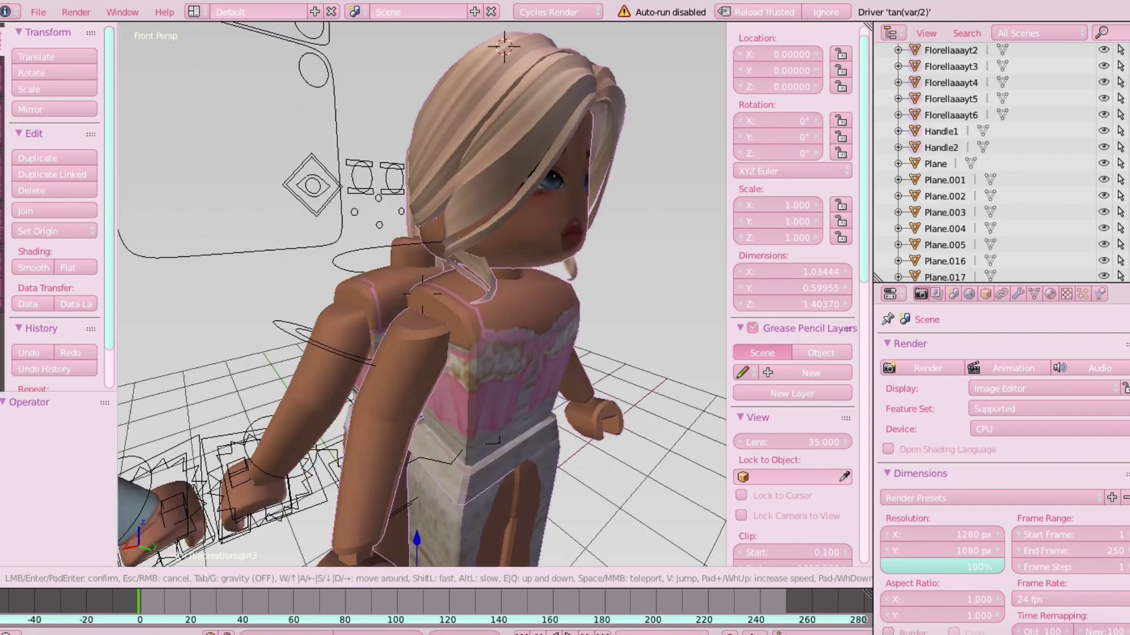
key(s)
click(422, 294)
right_click(433, 453)
right_click(465, 432)
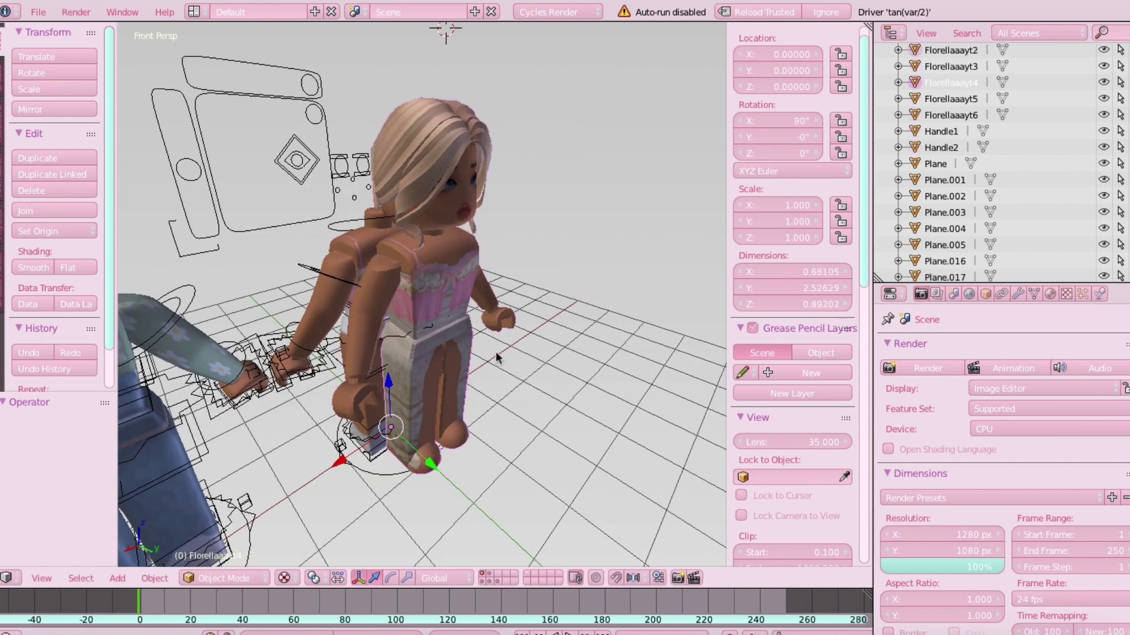
key(x)
click(328, 406)
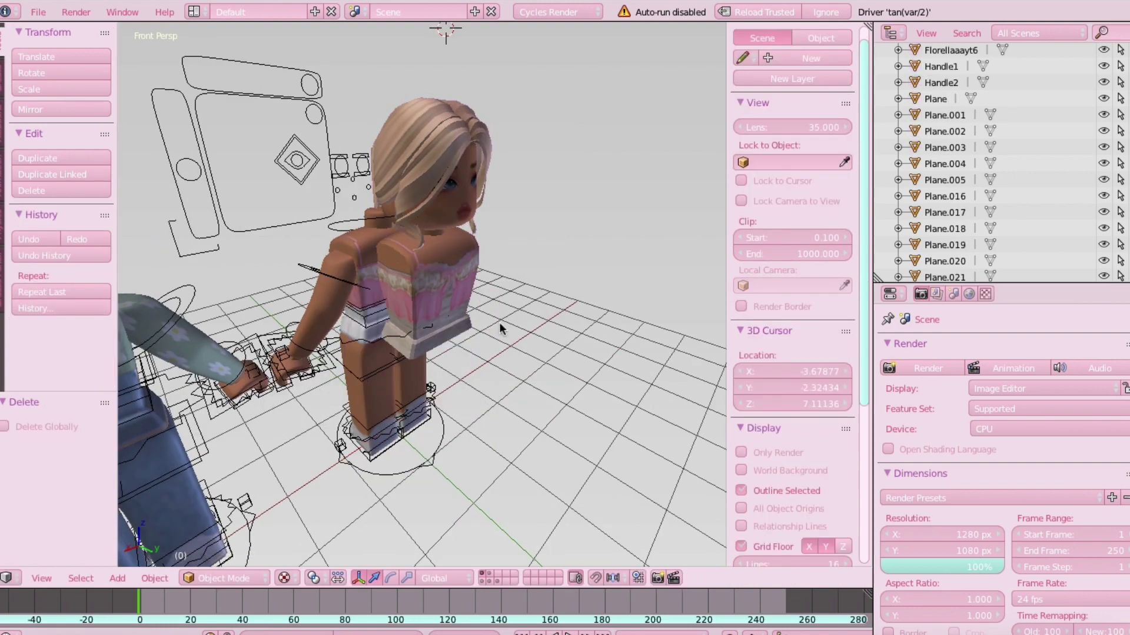
Step: Delete the imported avatar's torso in front of the original rig
scroll(499, 323, up, 2)
right_click(492, 344)
key(x)
click(486, 344)
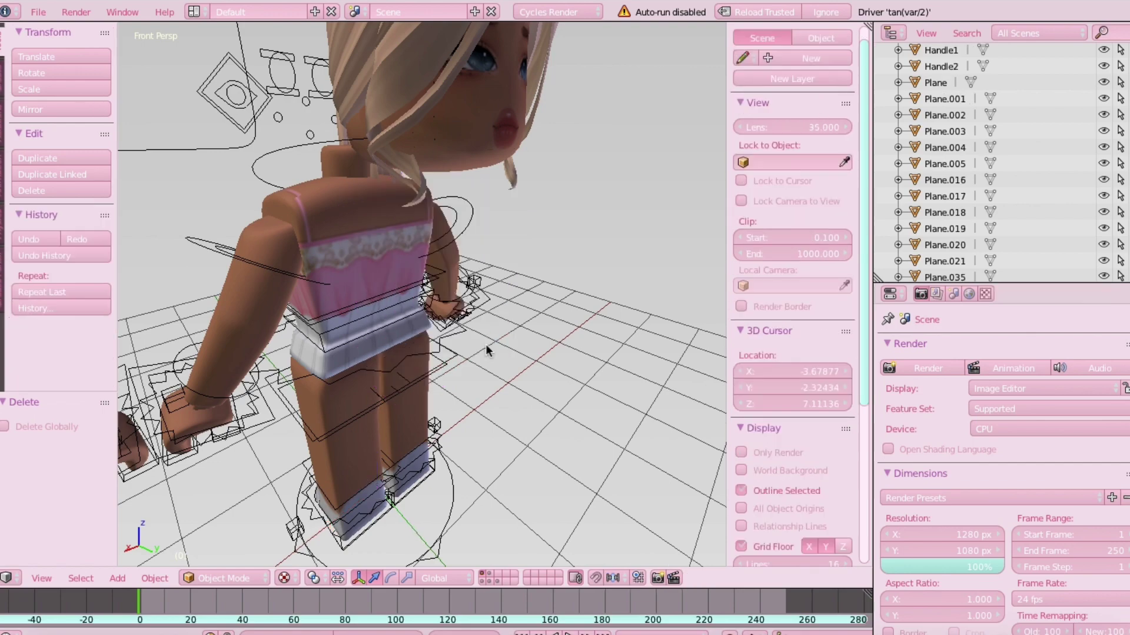
Step: Select the imported avatar's outer face mesh Handle2 together with the inner head mesh beneath it
key(shift+f)
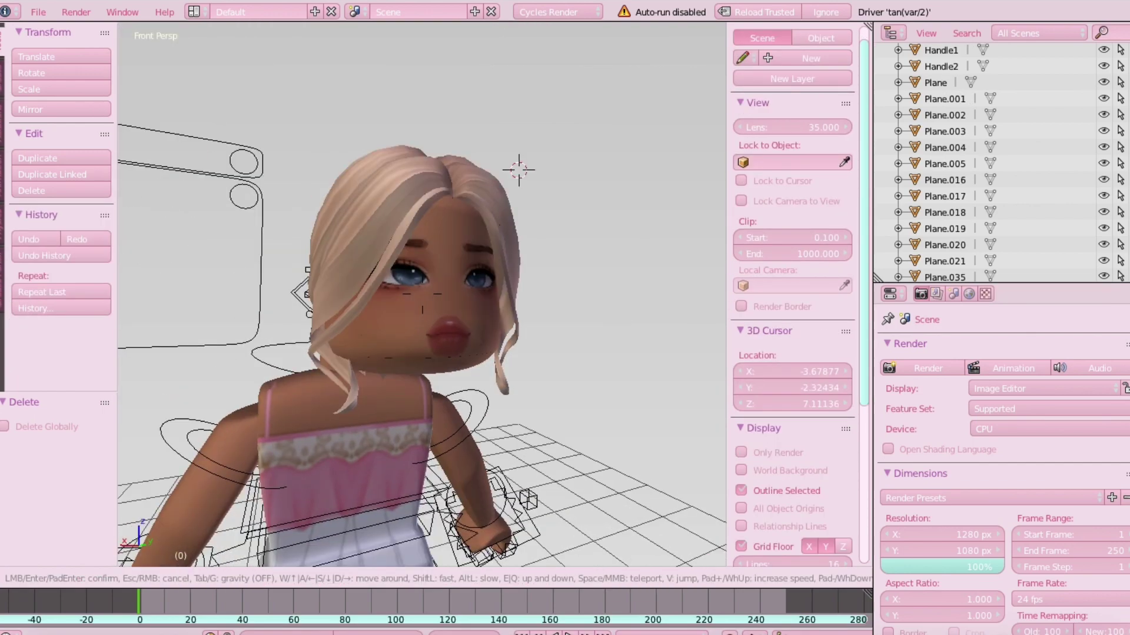
key(w)
key(s)
key(w)
key(s)
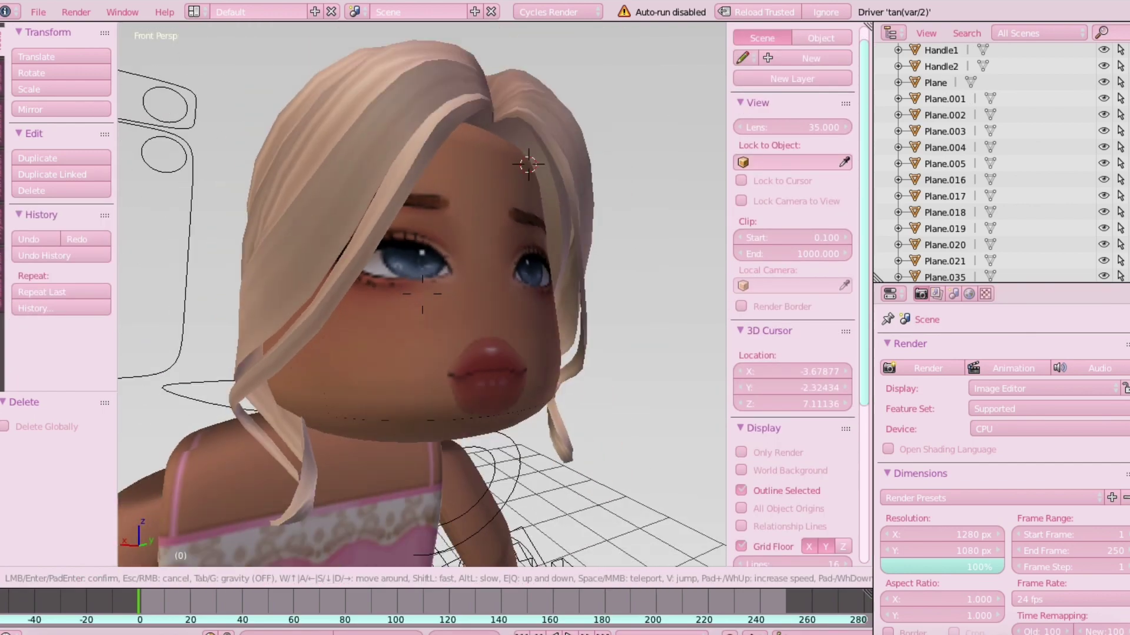
key(Return)
right_click(472, 315)
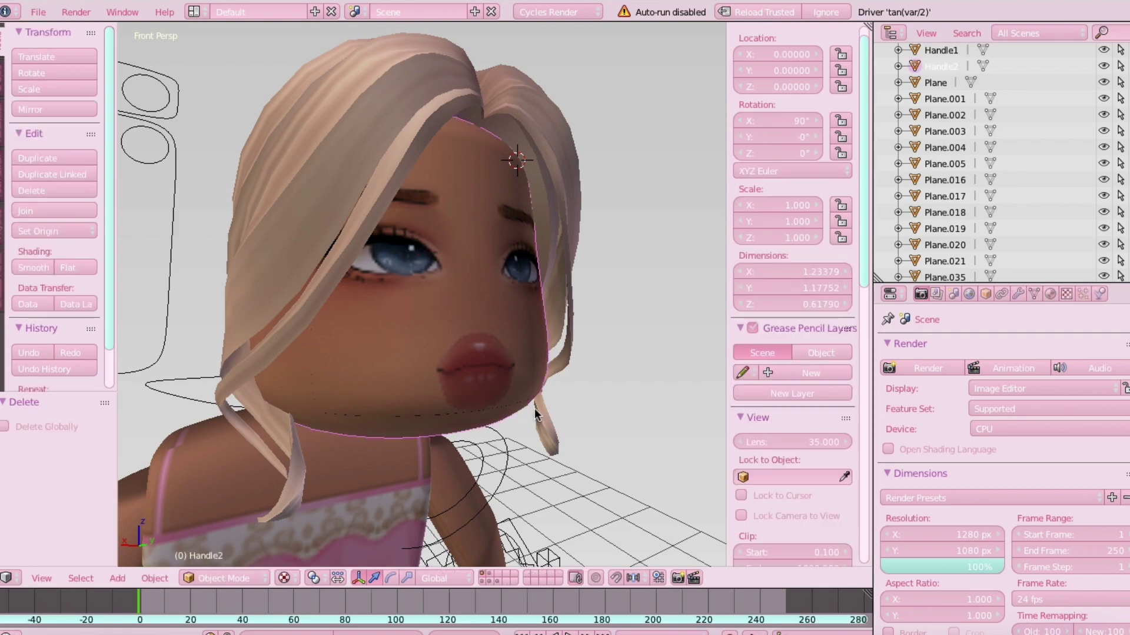
key(shift+f)
key(w)
key(Return)
right_click(454, 241)
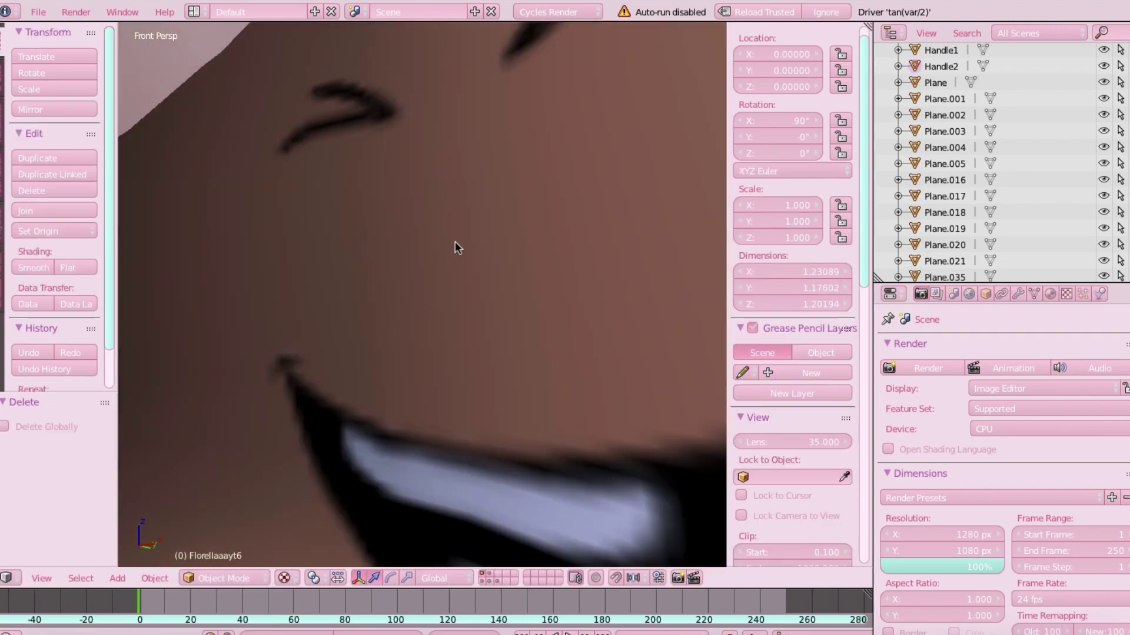
Step: Add the imported hair mesh Handle1 to the selected face and head as the active object
key(shift+f)
key(s)
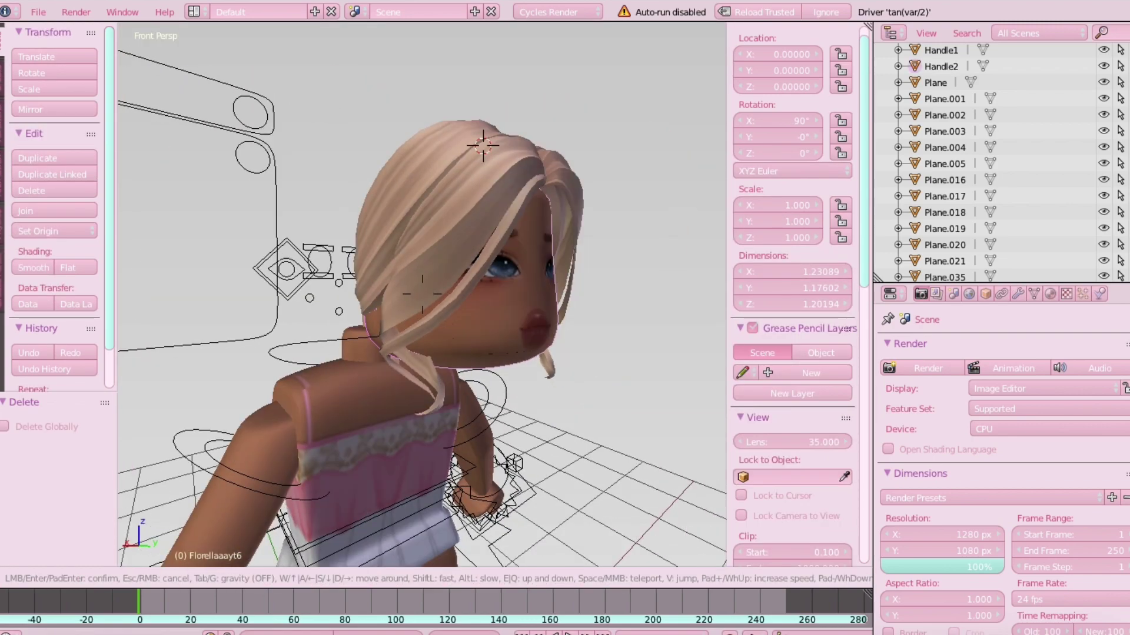
key(w)
key(Return)
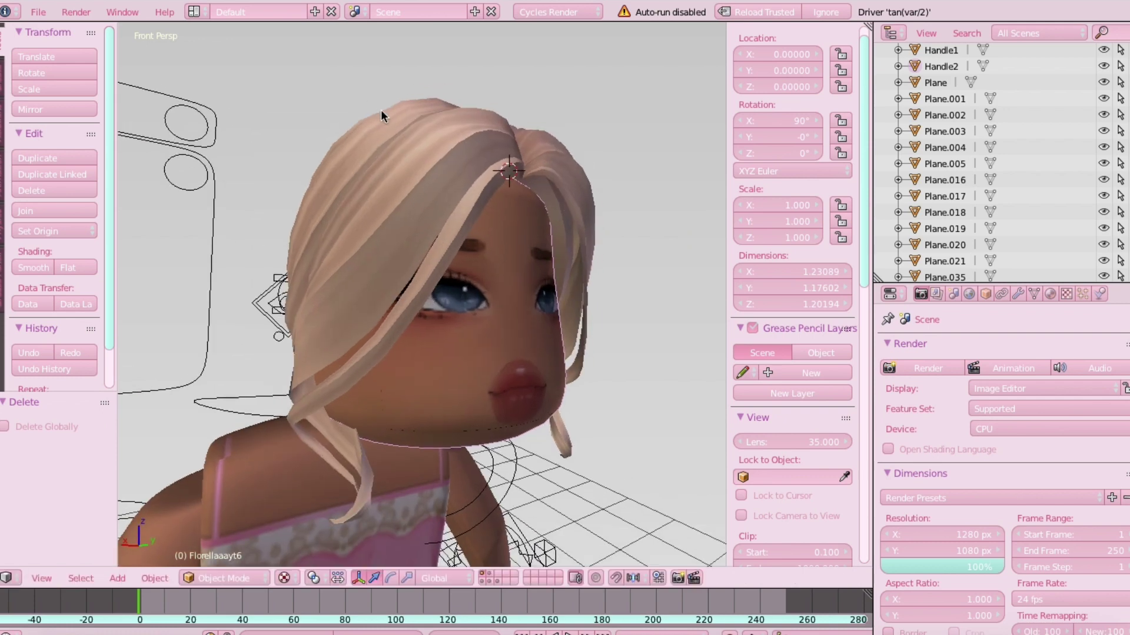
right_click(382, 115)
Step: Set the head pieces' origins to their geometry, try moving them along X and undo the move
click(53, 234)
click(59, 267)
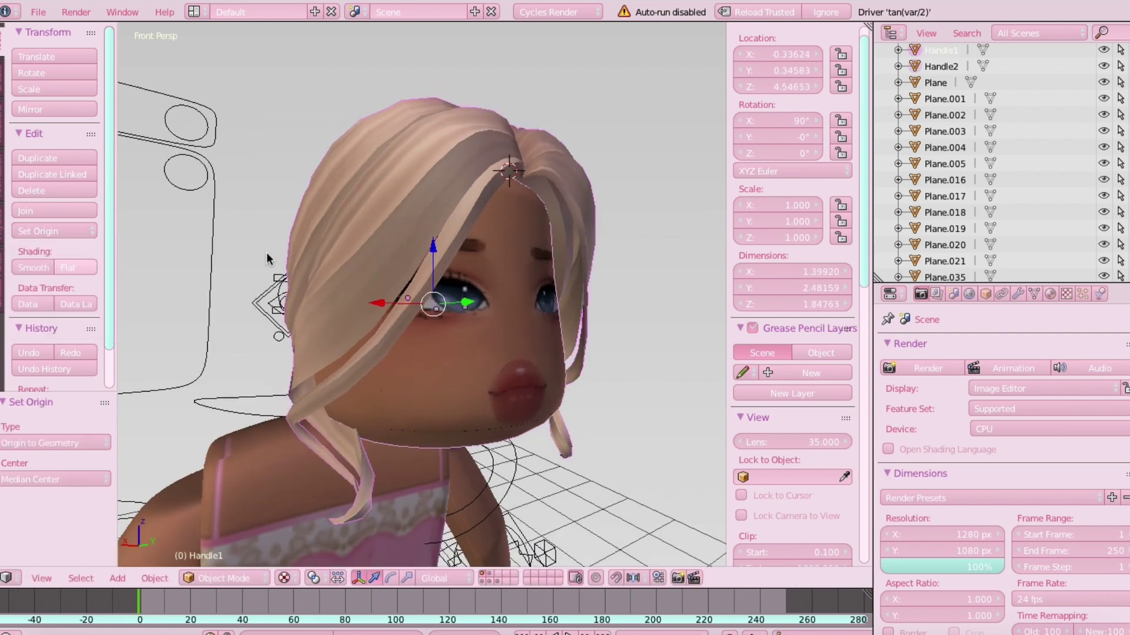
drag(381, 303, 605, 308)
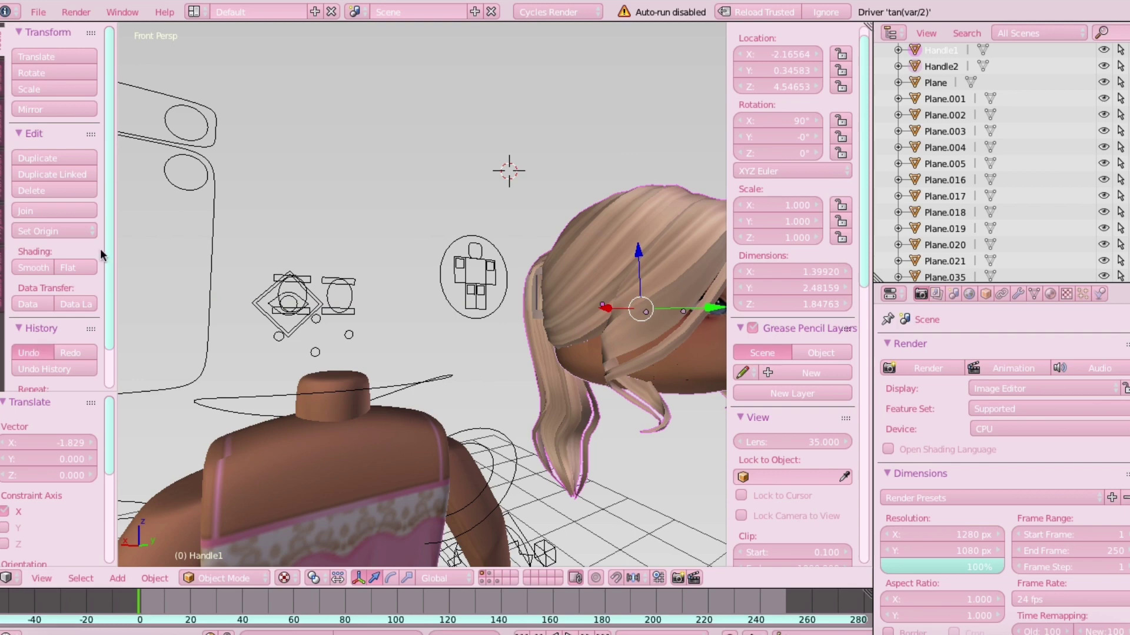
key(ctrl+z)
Step: Join the hair, face and inner head into one object and set its origin to its geometry
click(47, 211)
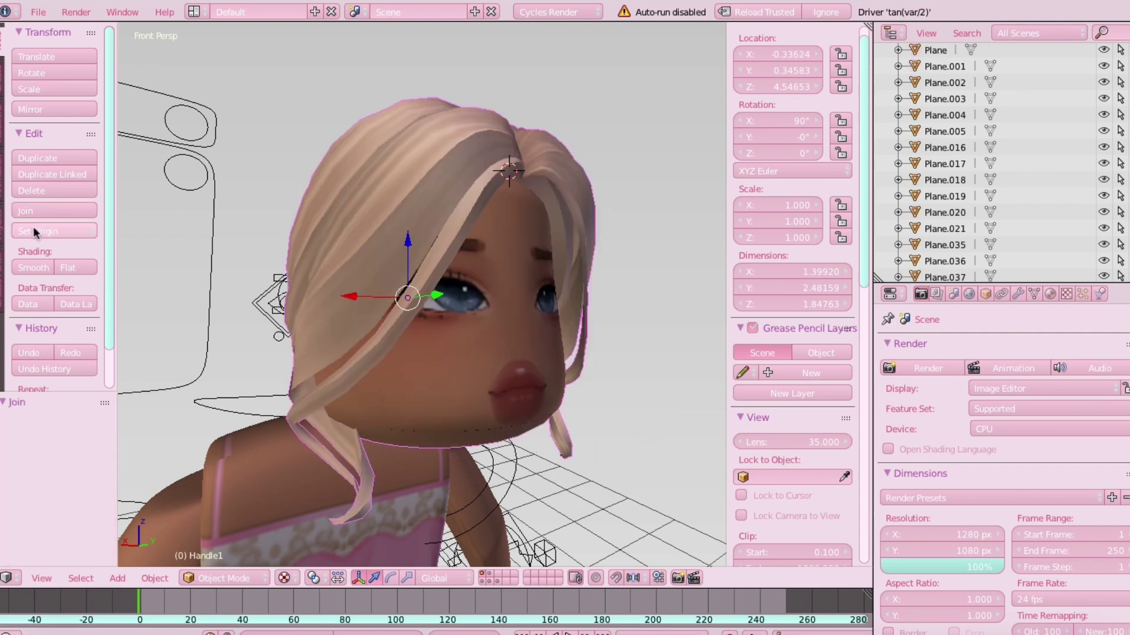
click(51, 233)
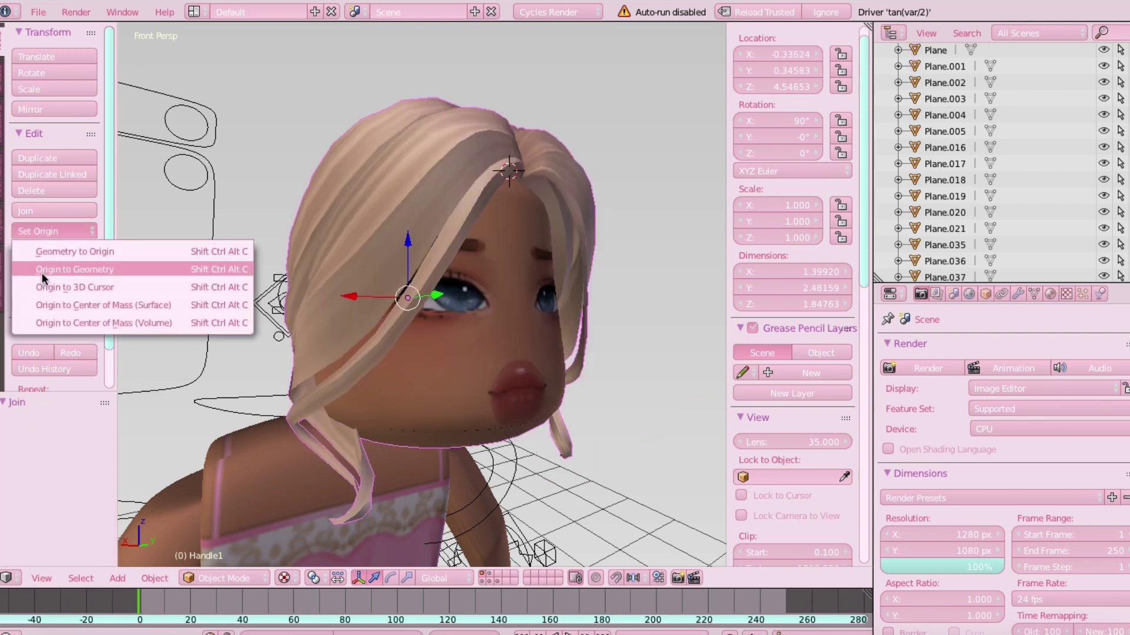
click(147, 272)
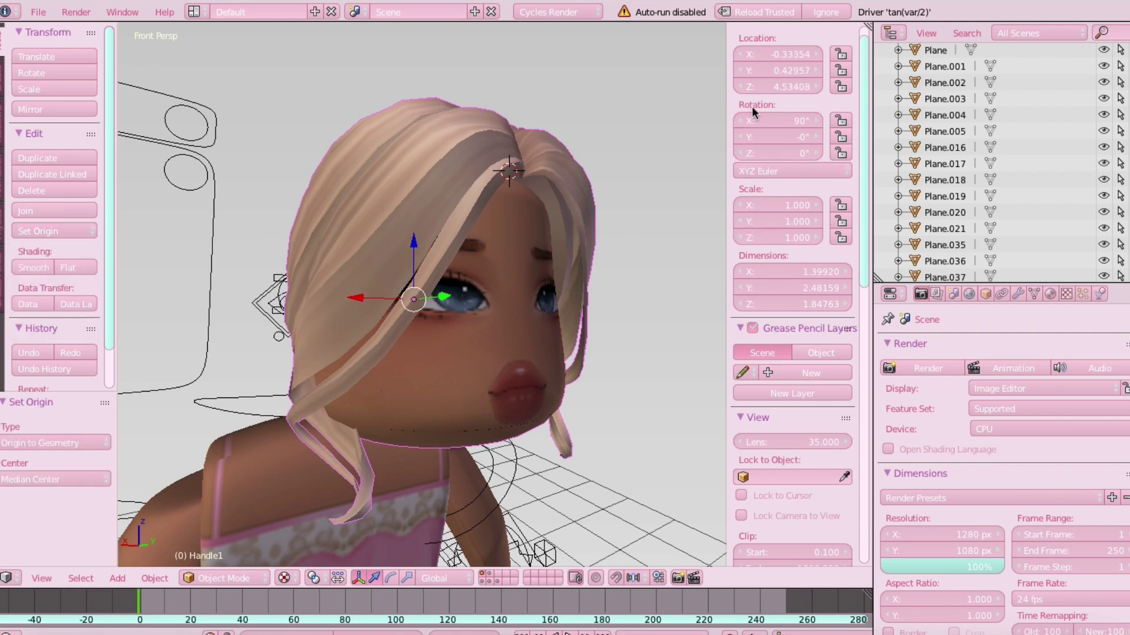
Step: Set the joined head's Z rotation to 180°
click(757, 151)
text(180)
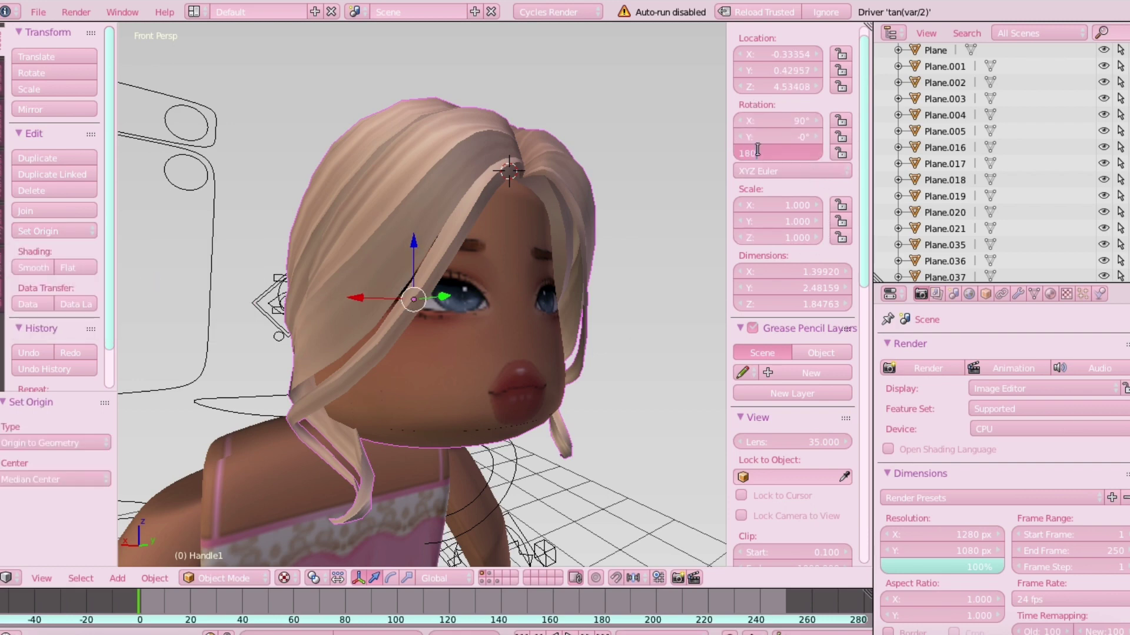
key(Return)
Step: Center the joined head over the original rig's neck by moving it about 0.31 along X and -0.17 along Y
key(shift+f)
key(w)
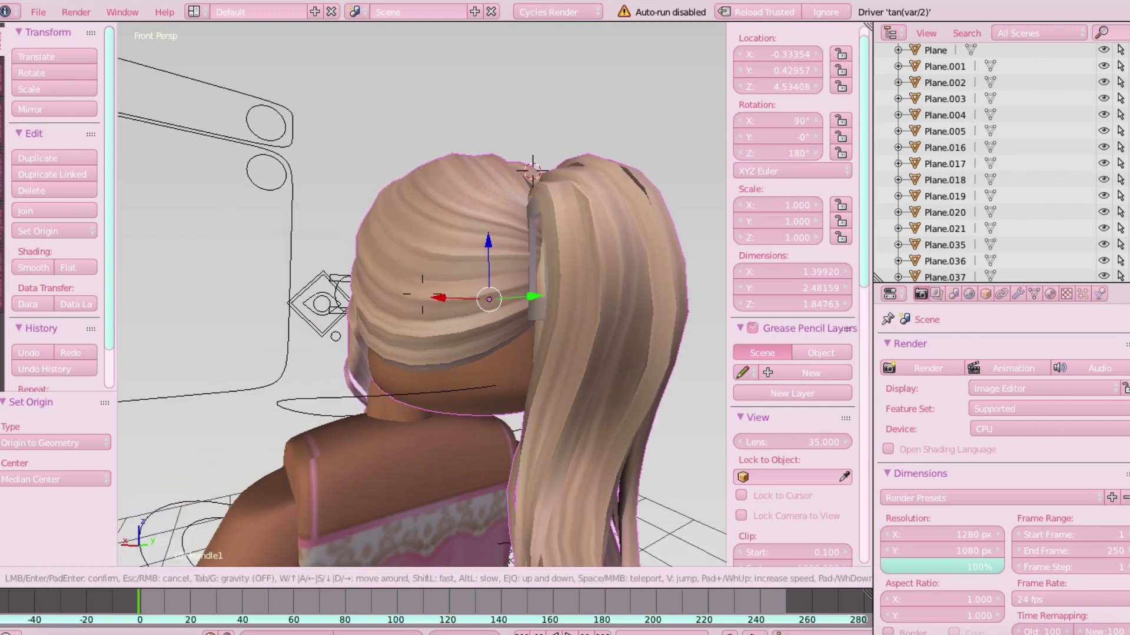
key(a)
key(w)
click(445, 286)
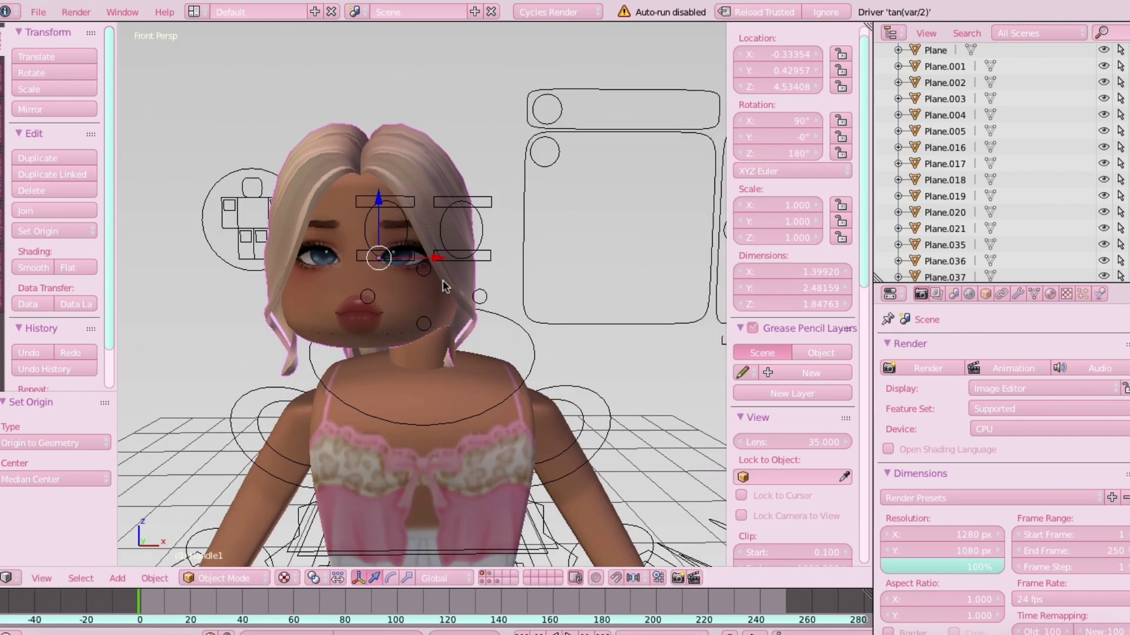
drag(437, 259, 462, 265)
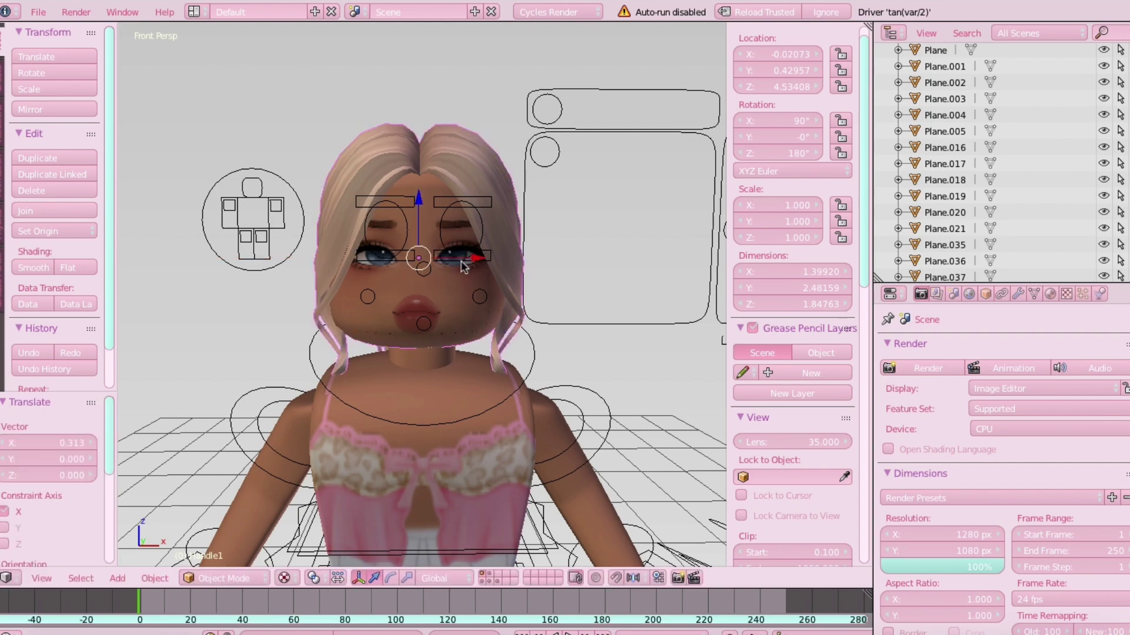
middle_drag(462, 265, 411, 293)
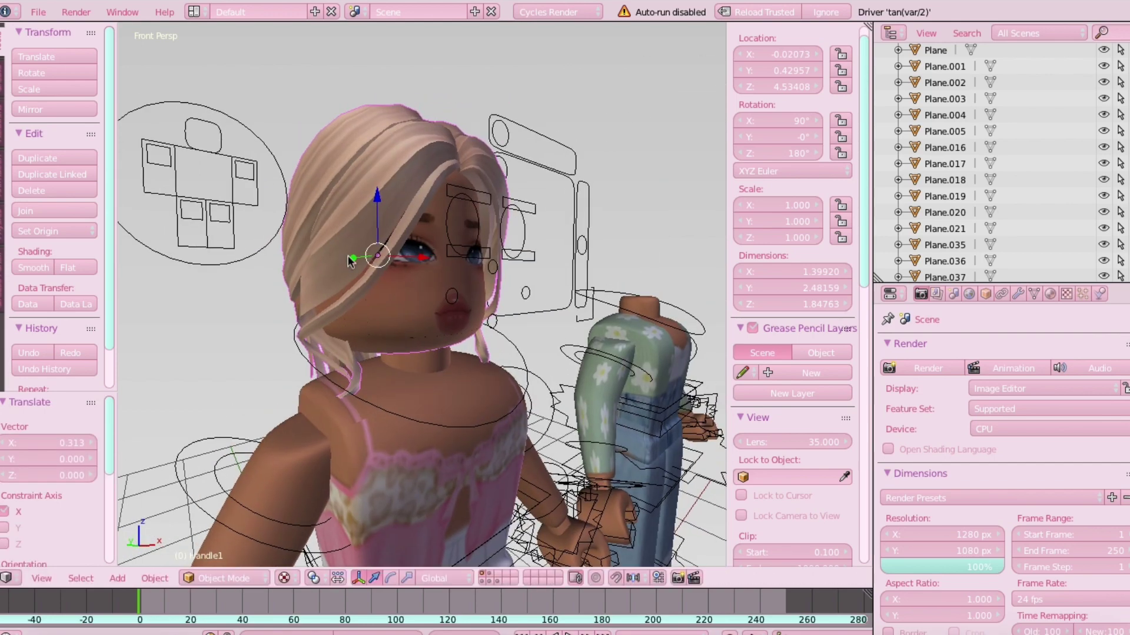
drag(351, 260, 359, 263)
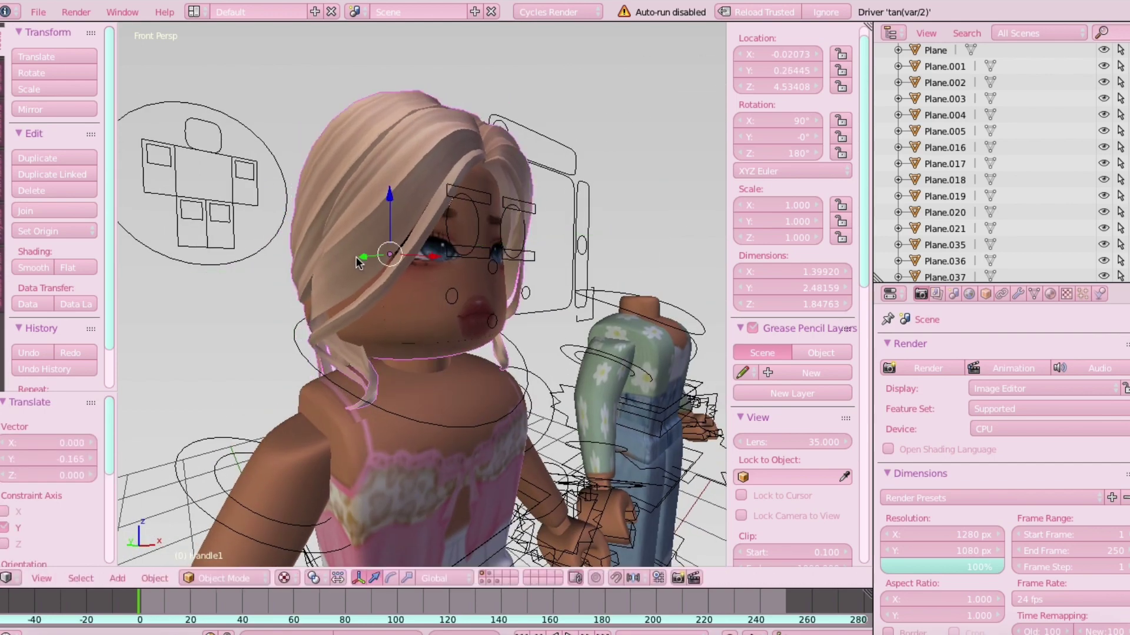
Step: Seat the joined blonde head on the original rig's neck by moving it about -0.18 along Y and -0.02 along Z
key(shift+f)
key(d)
key(w)
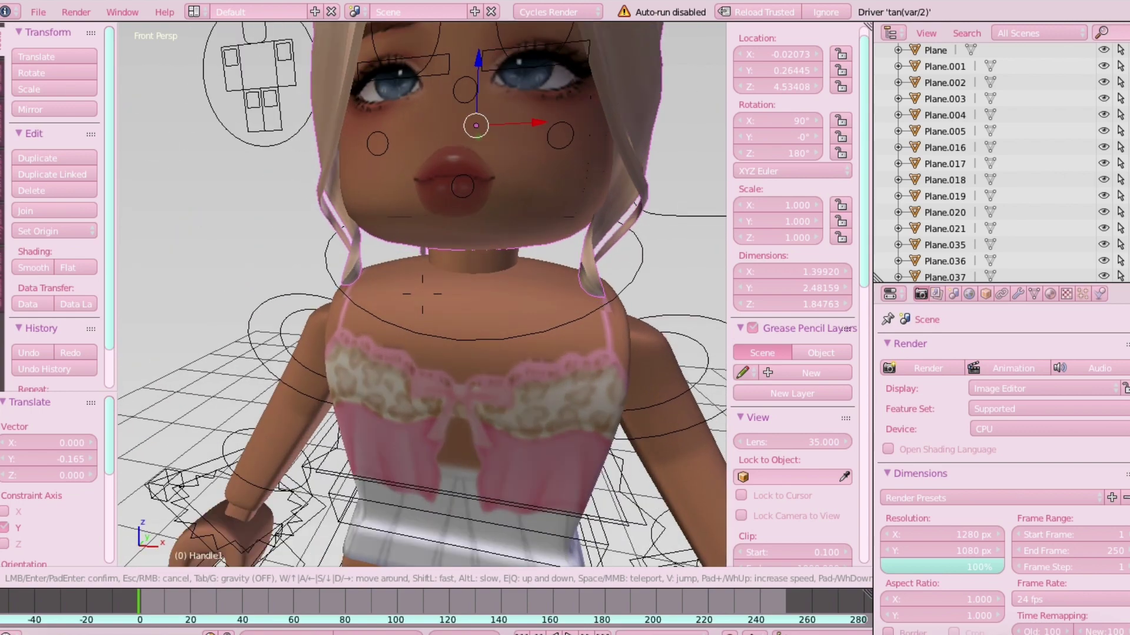
key(s)
key(a)
click(422, 294)
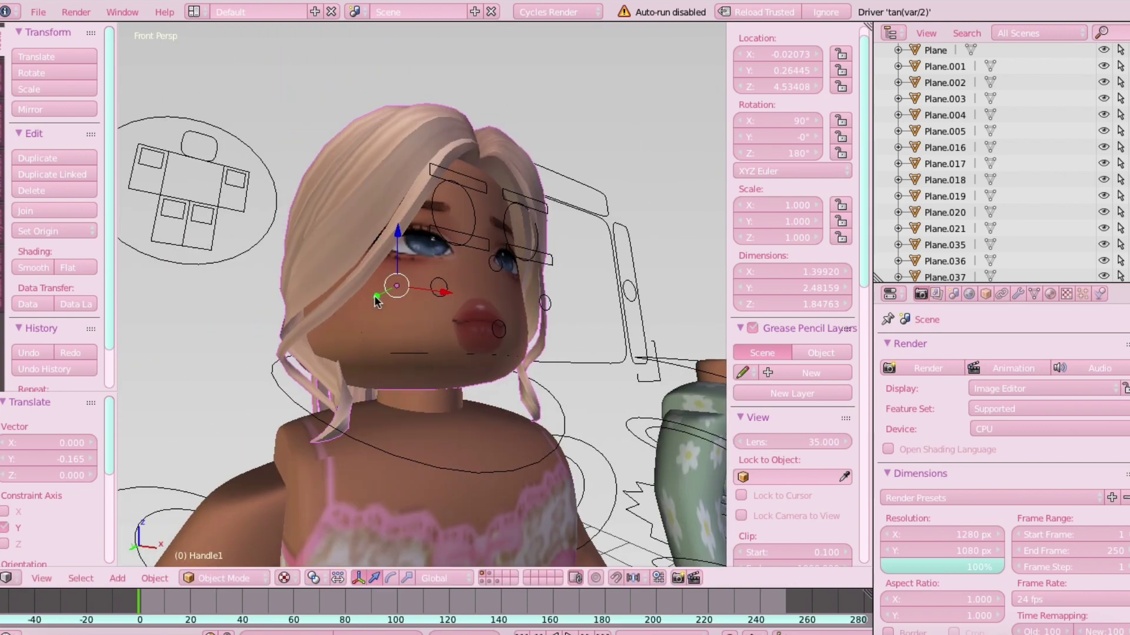
drag(377, 300, 412, 253)
Step: Import the brunette avatar with its origins set to geometry and move it about 3.29 along X onto the second rig
key(shift+f)
key(d)
key(s)
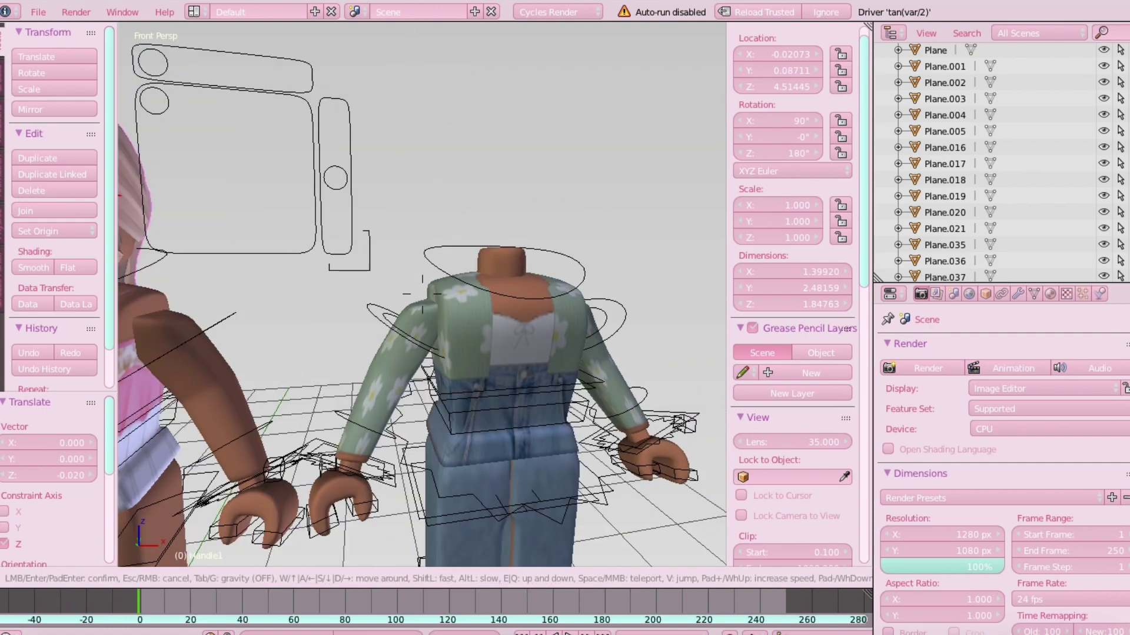
click(421, 293)
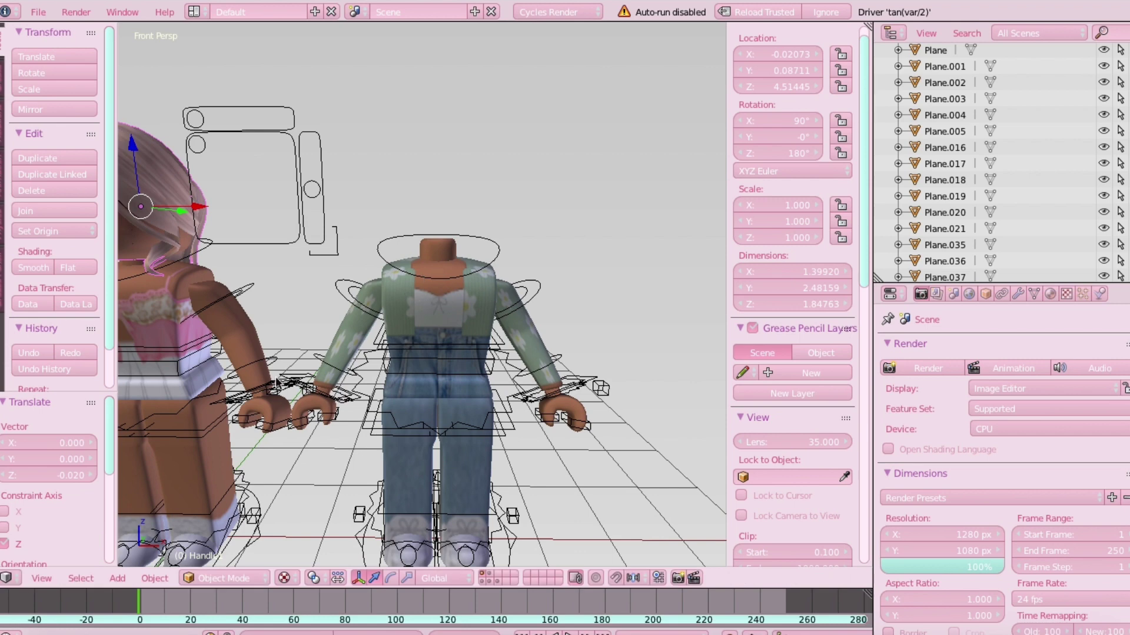
click(35, 12)
mouse_move(116, 320)
click(35, 12)
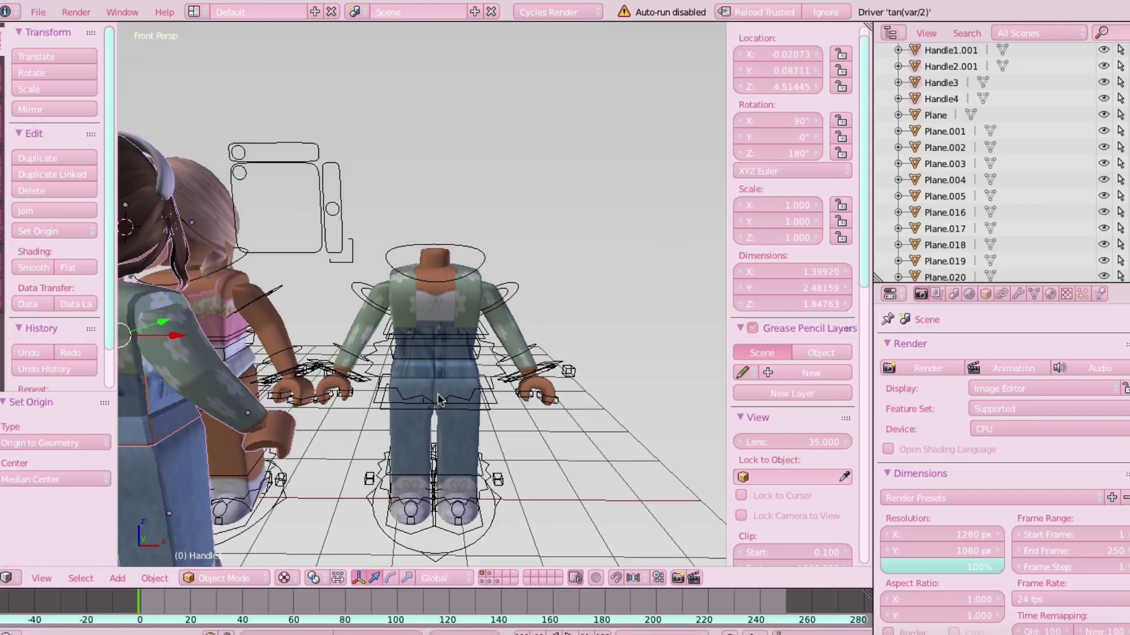
drag(163, 322, 492, 300)
Step: Nudge the blonde head slightly along Y over the original rig's neck
key(shift+f)
click(422, 294)
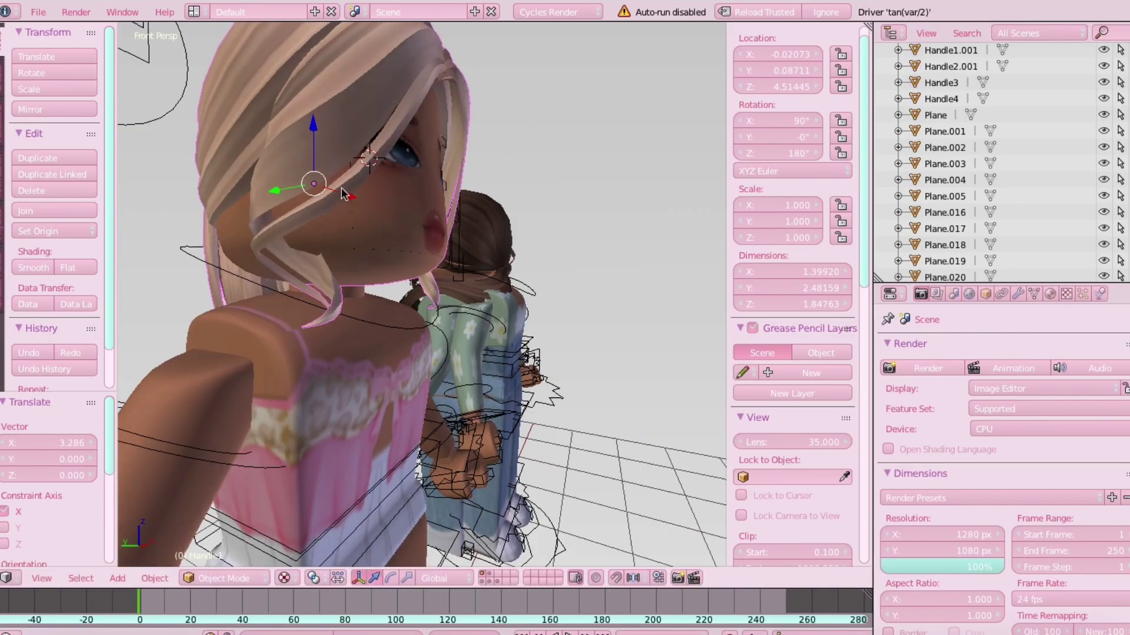
drag(274, 189, 269, 190)
Step: Delete the imported brunette avatar's duplicate body parts, keeping its head, hair and headband
key(shift+f)
click(421, 294)
key(shift+f)
click(422, 294)
right_click(411, 537)
key(Delete)
right_click(231, 405)
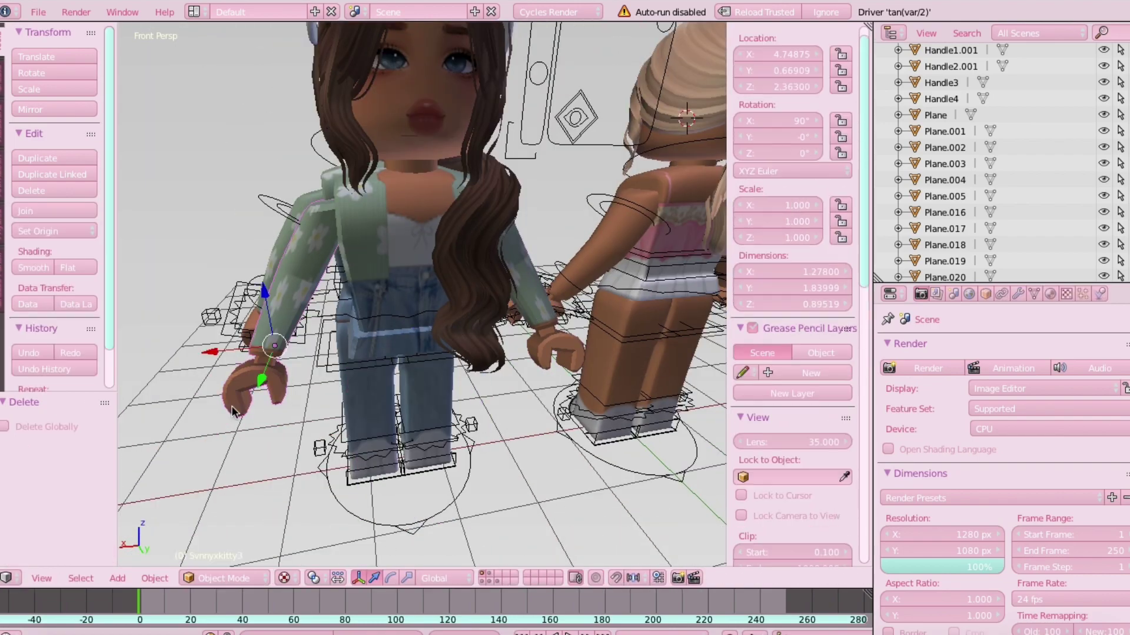
key(Delete)
Step: Select one of the brunette avatar's head pieces and lower it about 0.128 along Z
key(shift+f)
key(shift+f)
click(422, 294)
right_click(403, 189)
drag(396, 168, 396, 190)
Step: Select all of the brunette avatar's head, hair and headband pieces and join them into one object
shift+right_click(343, 277)
key(shift+f)
click(422, 294)
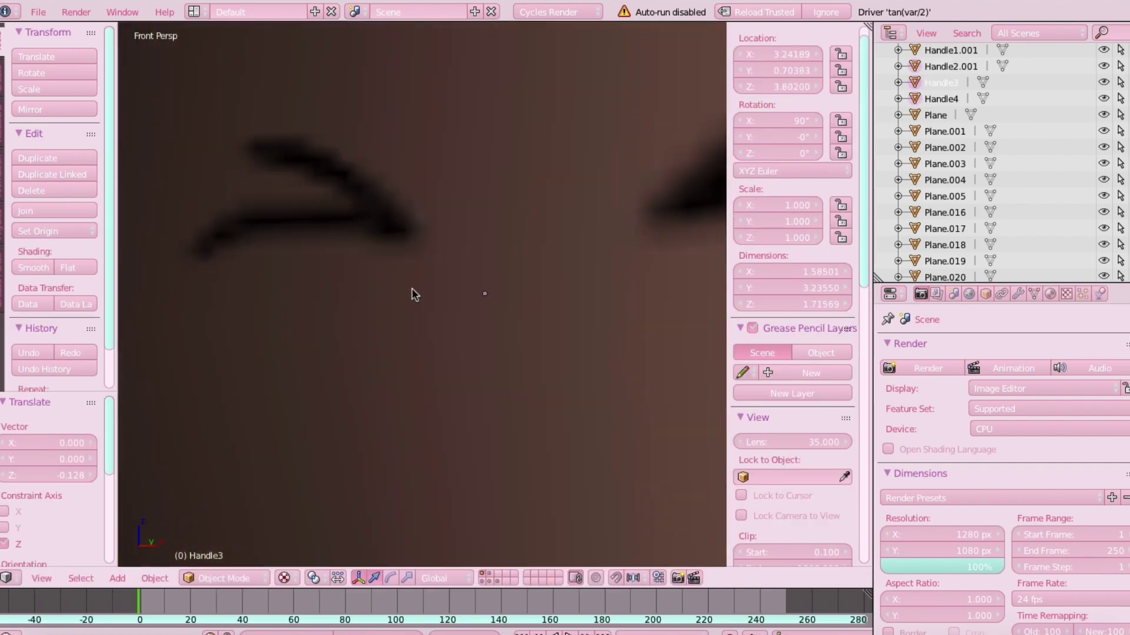
shift+right_click(412, 289)
shift+right_click(283, 233)
key(ctrl+z)
key(shift+f)
click(422, 294)
shift+right_click(353, 277)
click(71, 232)
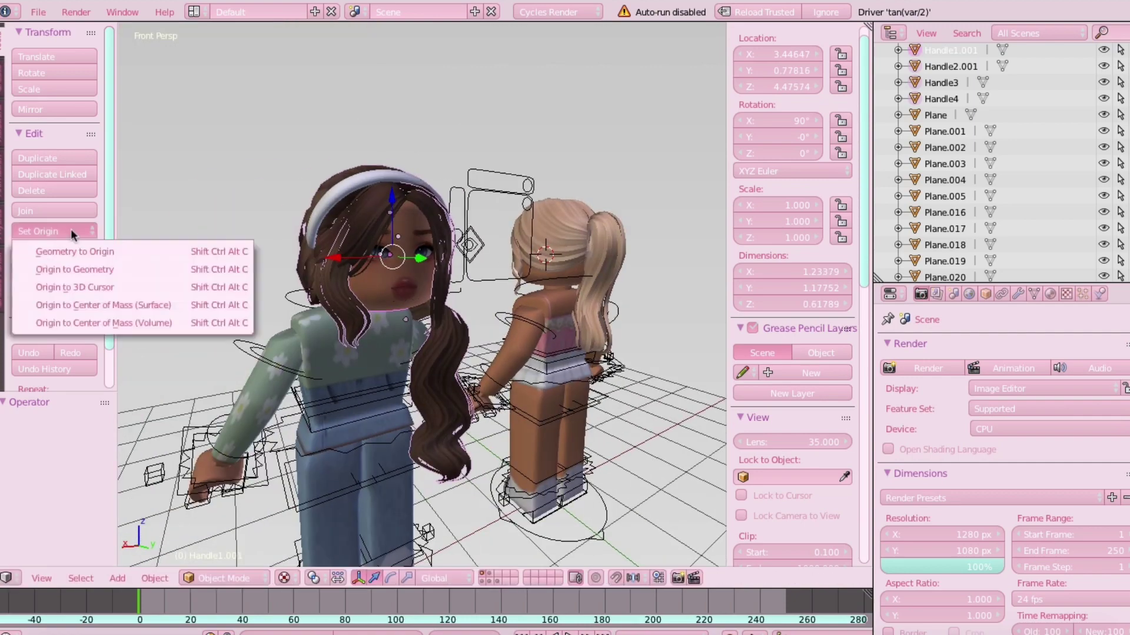
click(54, 212)
Step: Set the joined brunette head's origin to its geometry and its Z rotation to 180°
click(70, 270)
double_click(778, 154)
text(180)
key(Return)
Step: Fit the brunette head over the second rig's neck at about X 3.62, Y -0.47 and Z 4.46
key(shift+f)
click(422, 294)
drag(265, 262, 347, 268)
key(shift+f)
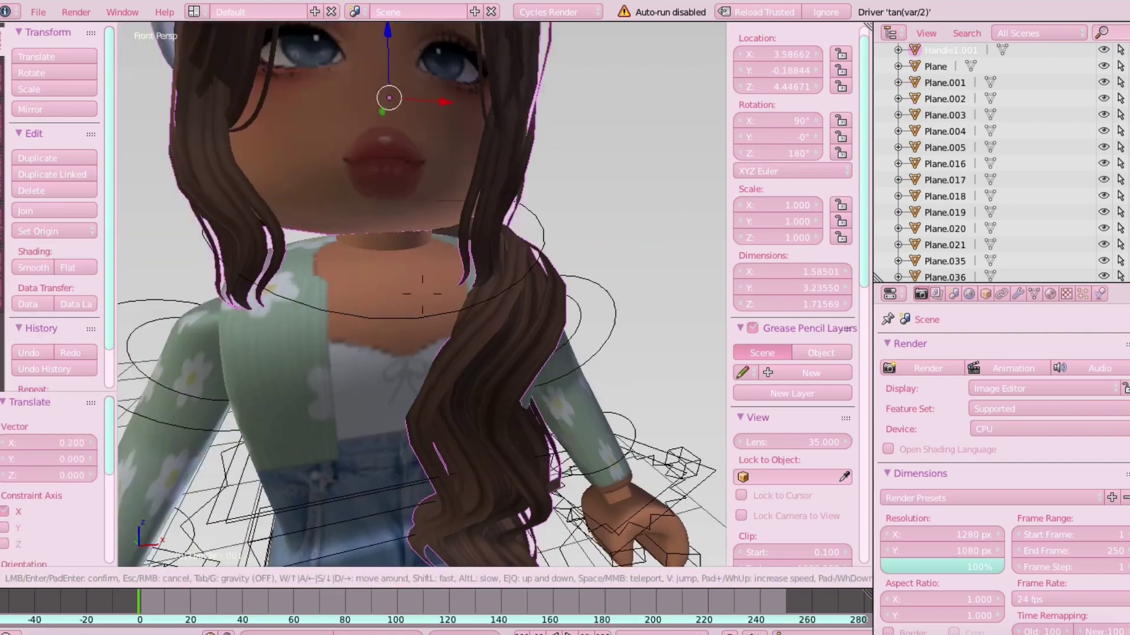
drag(444, 216, 448, 215)
key(shift+f)
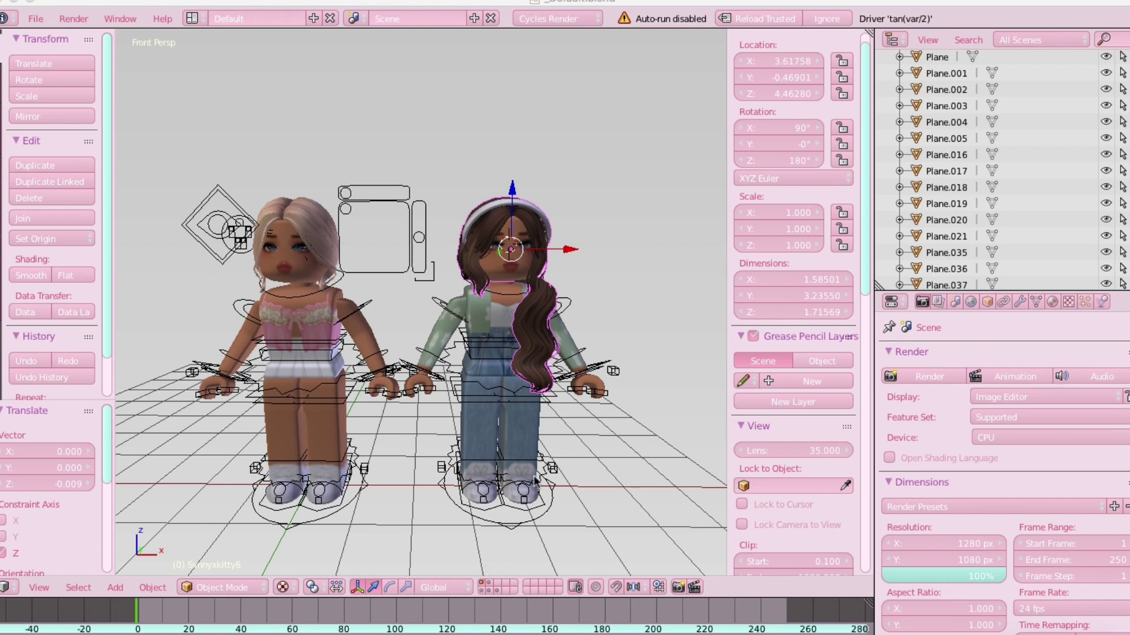
Step: Select the second rig by its base ring and scale it to about 0.947 along X
right_click(497, 540)
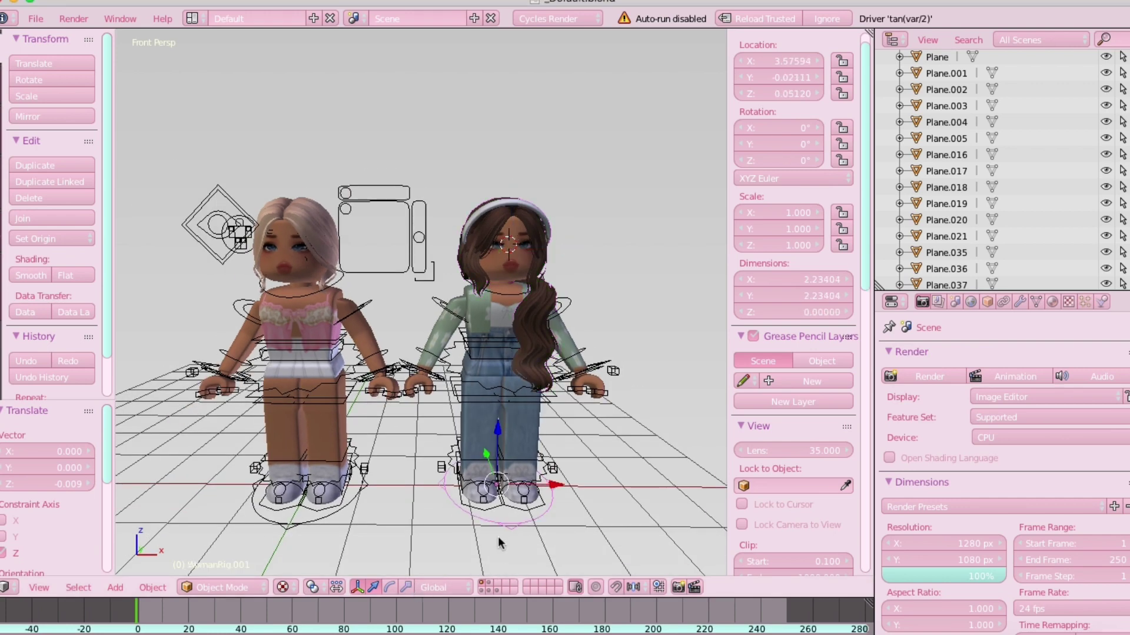
click(406, 587)
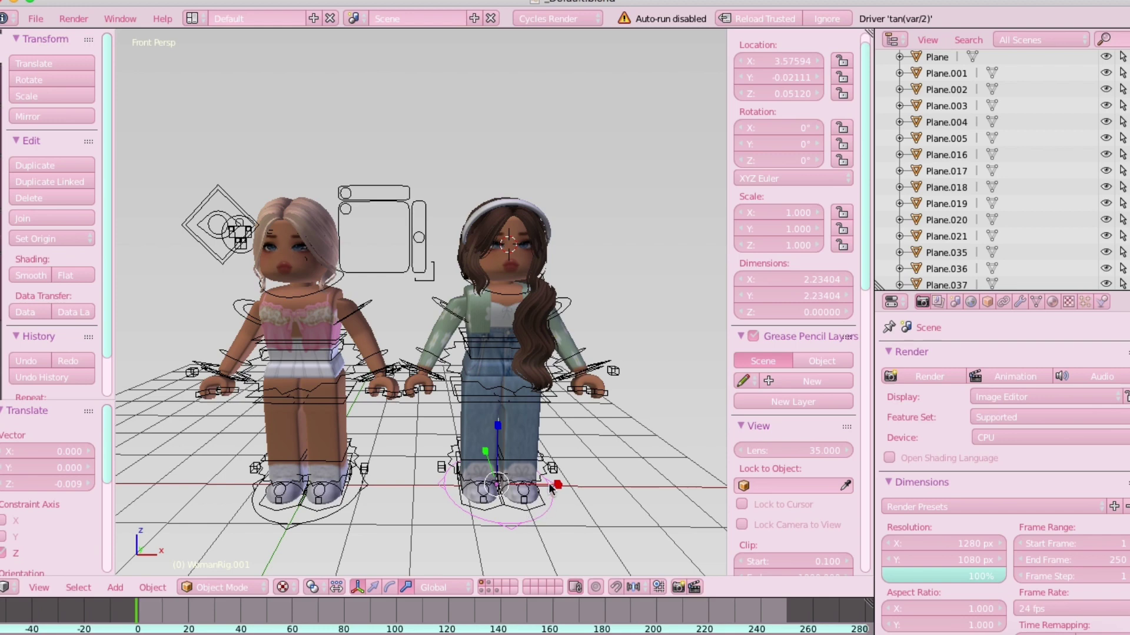
click(373, 588)
click(406, 587)
drag(558, 487, 558, 487)
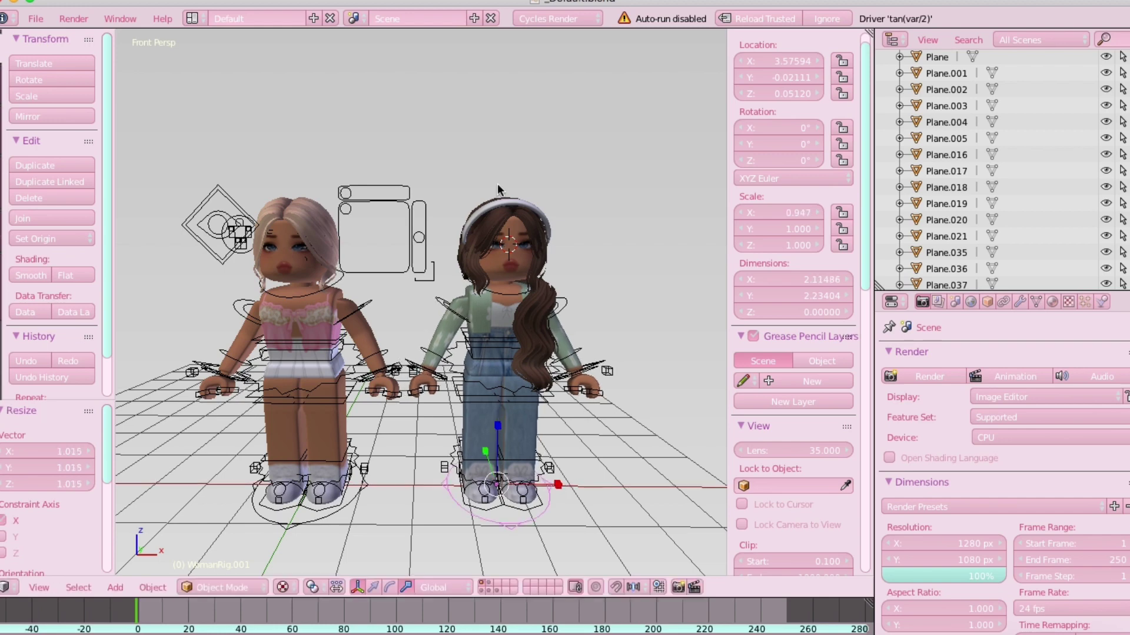
Step: Scale the second rig and its brunette head together uniformly to about 0.889
right_click(478, 204)
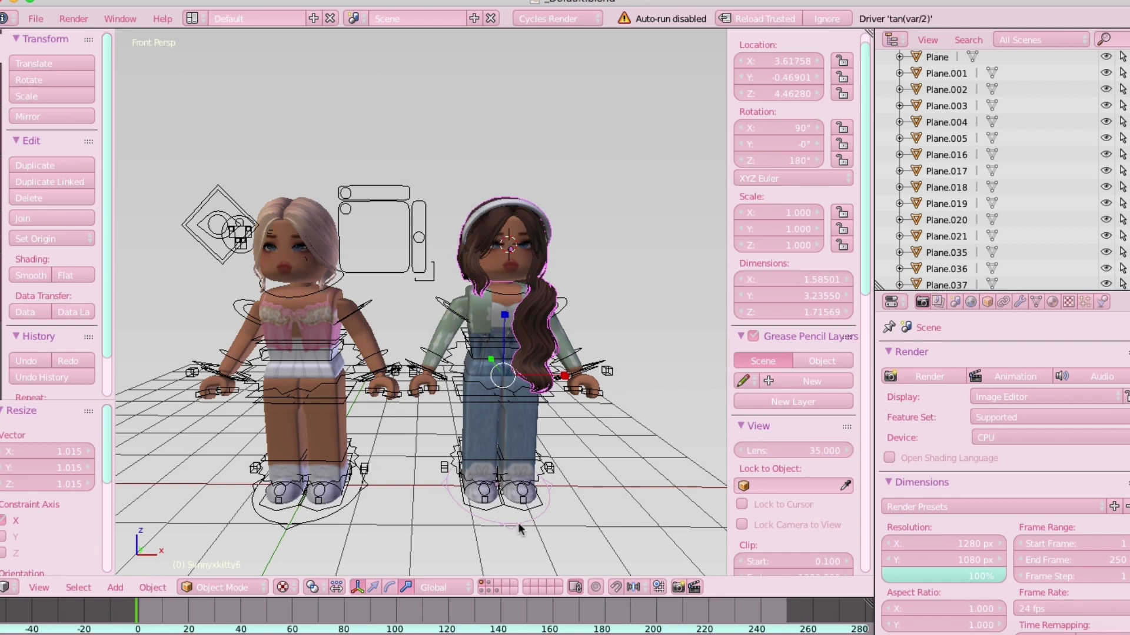
click(371, 589)
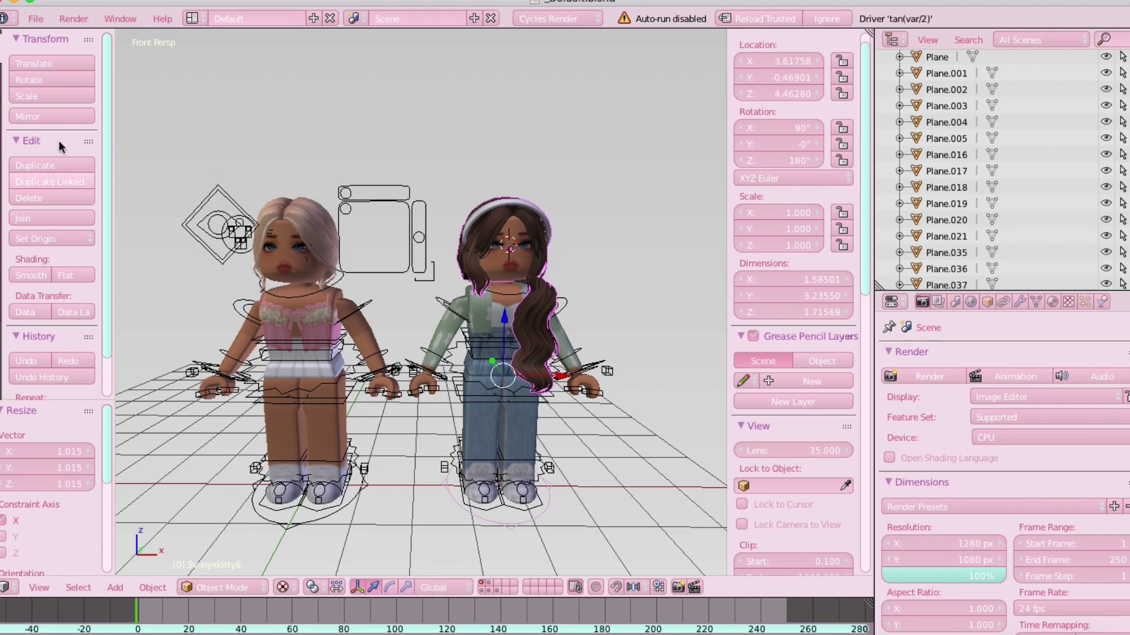
click(39, 96)
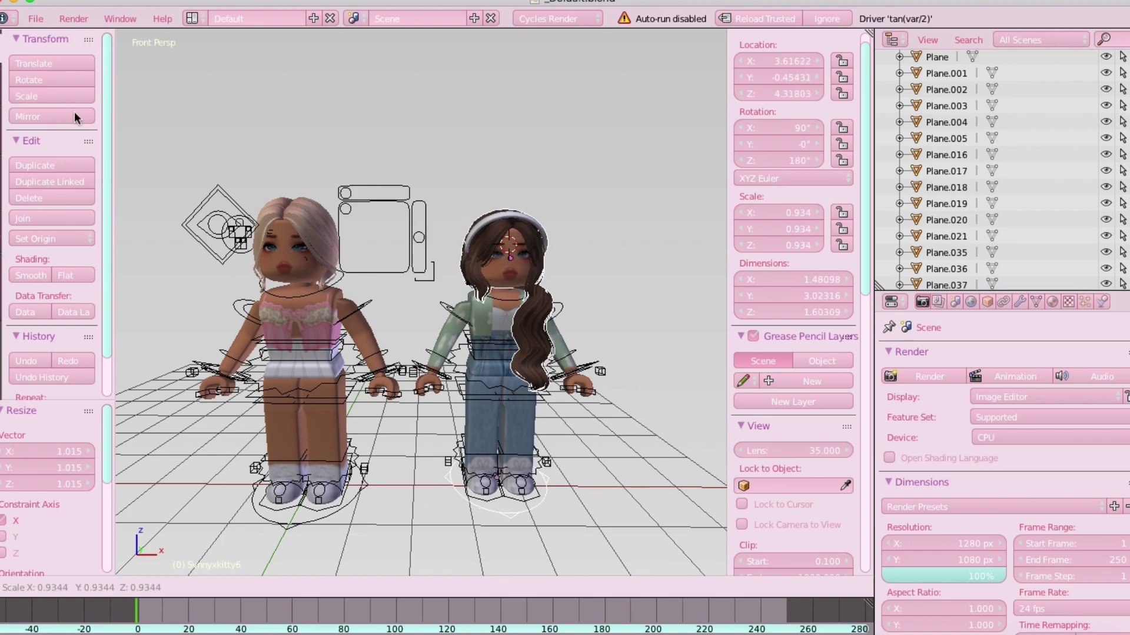
click(235, 136)
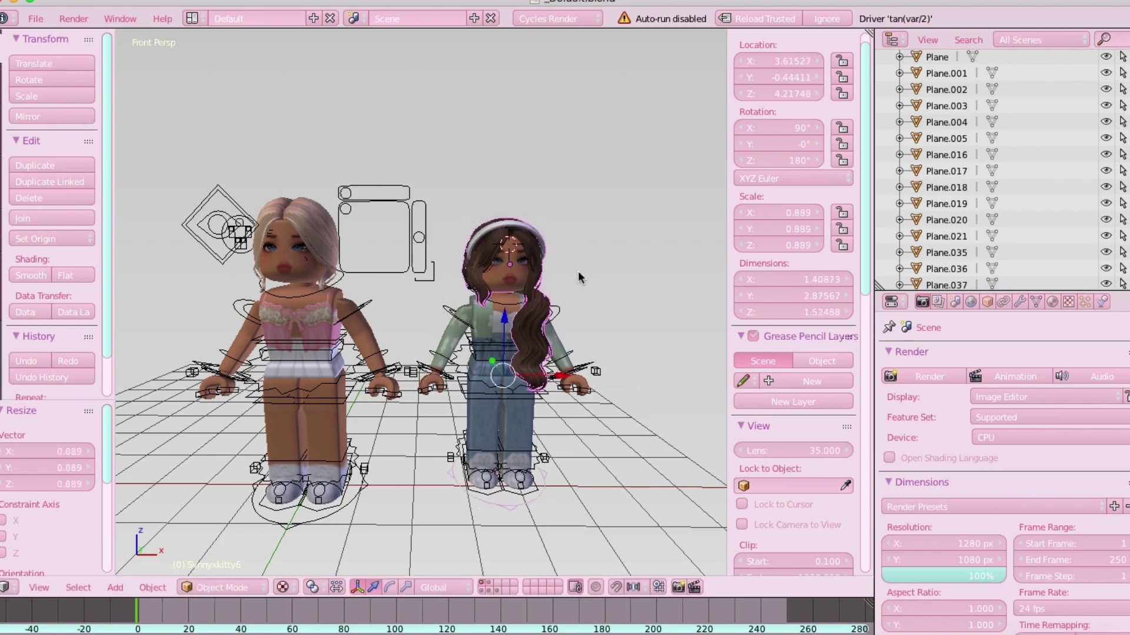
Step: Scale the original rig and its blonde head together uniformly to about 0.952
key(shift+f)
key(w)
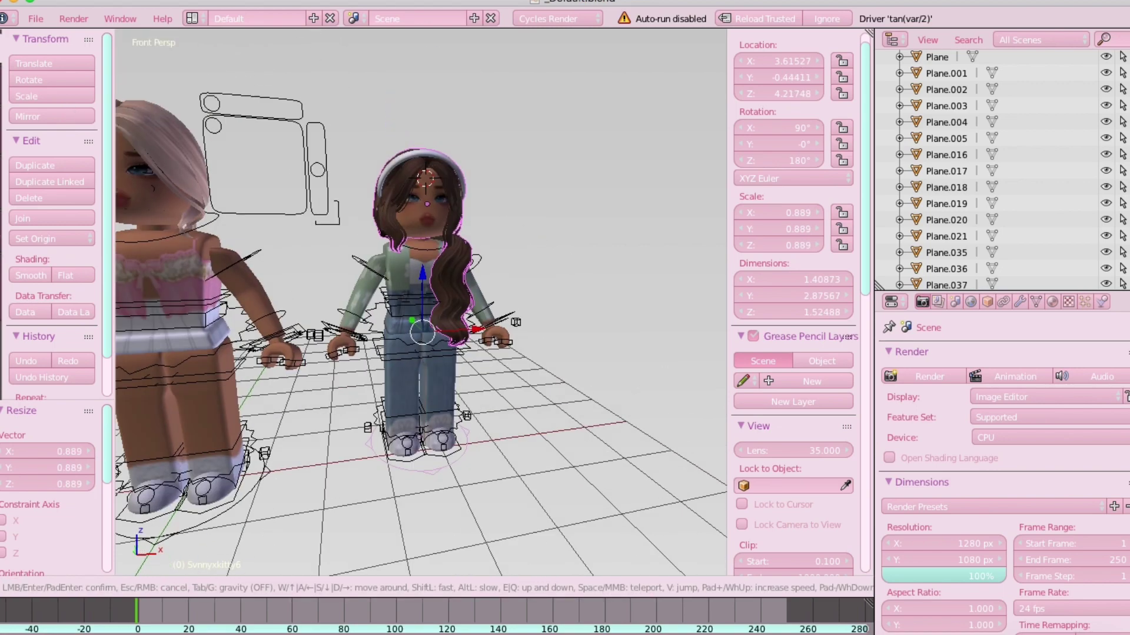
key(s)
key(Return)
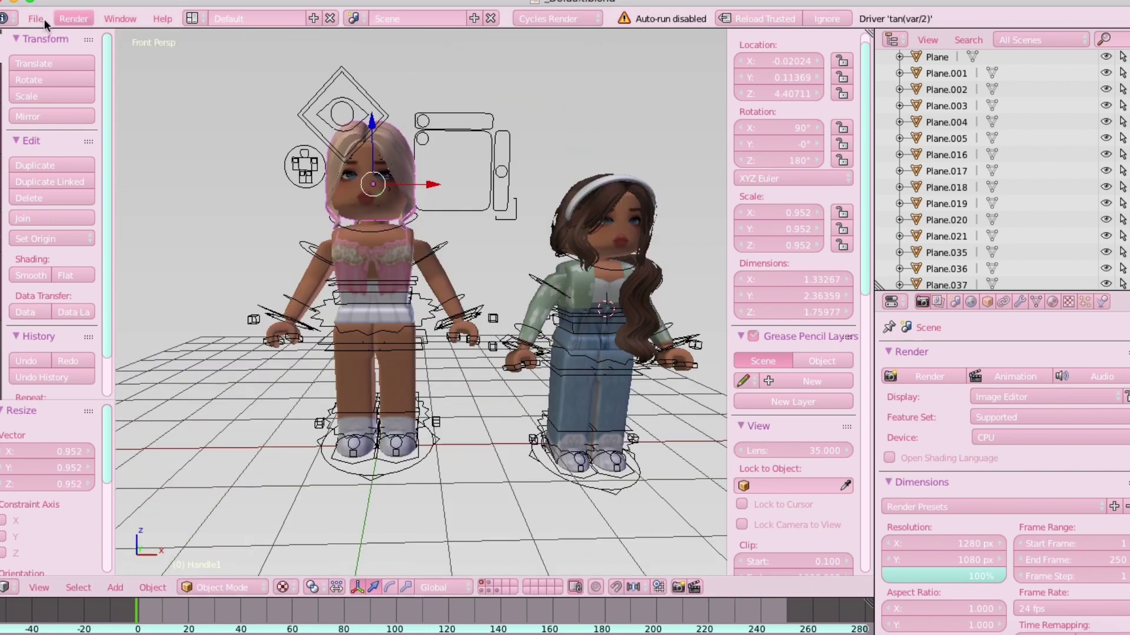
Step: Save the scene as a new thumbnail .blend file in the Downloads folder
click(36, 20)
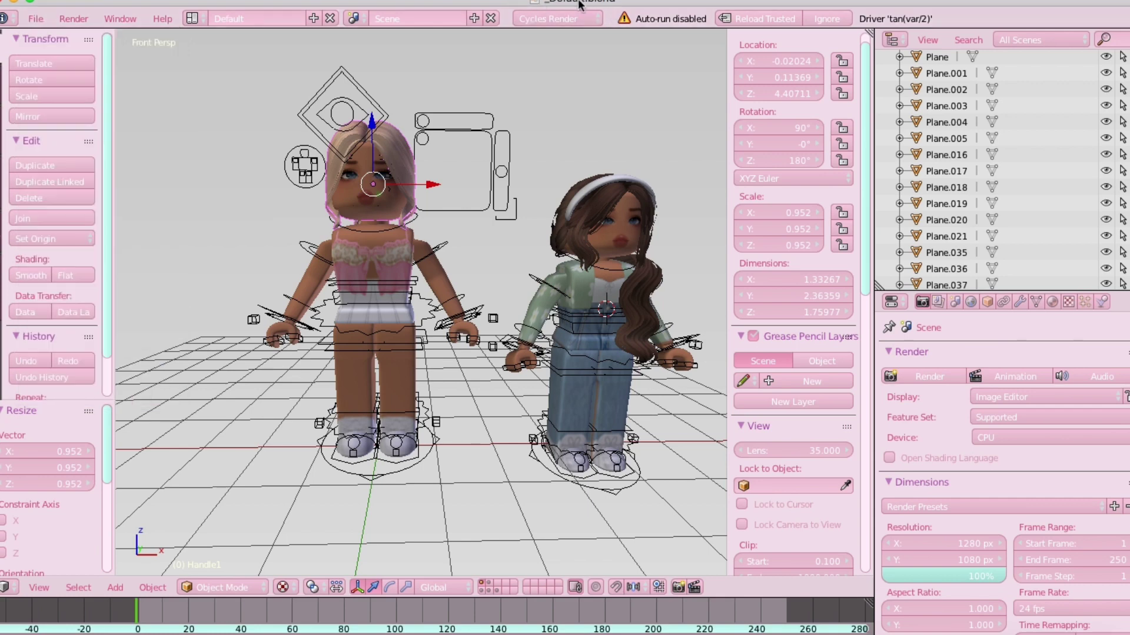
click(36, 19)
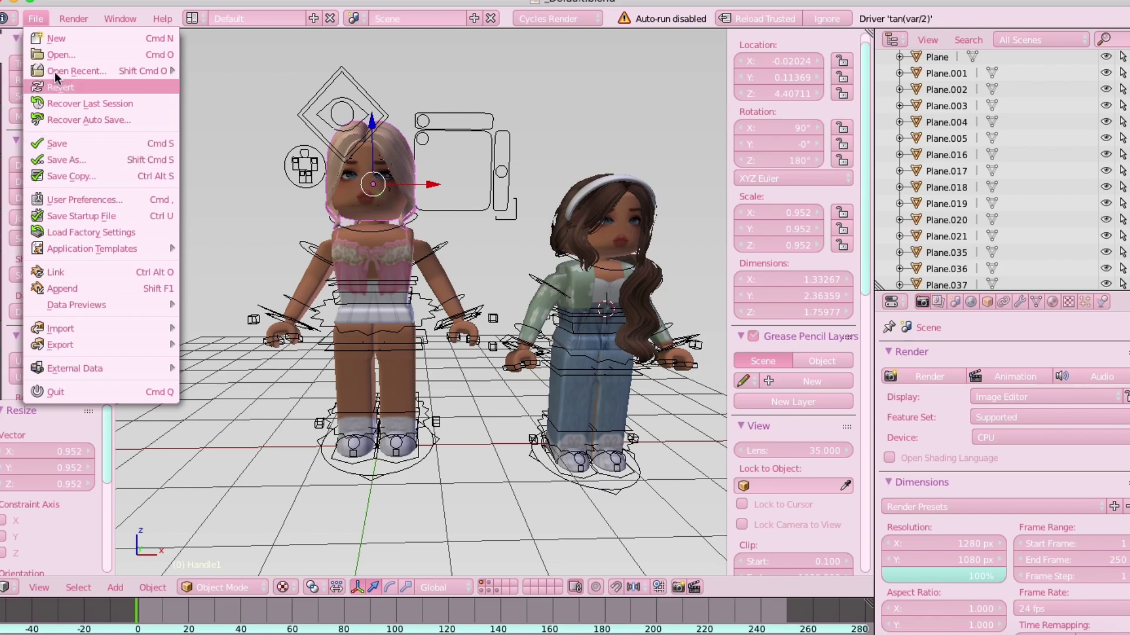
click(125, 159)
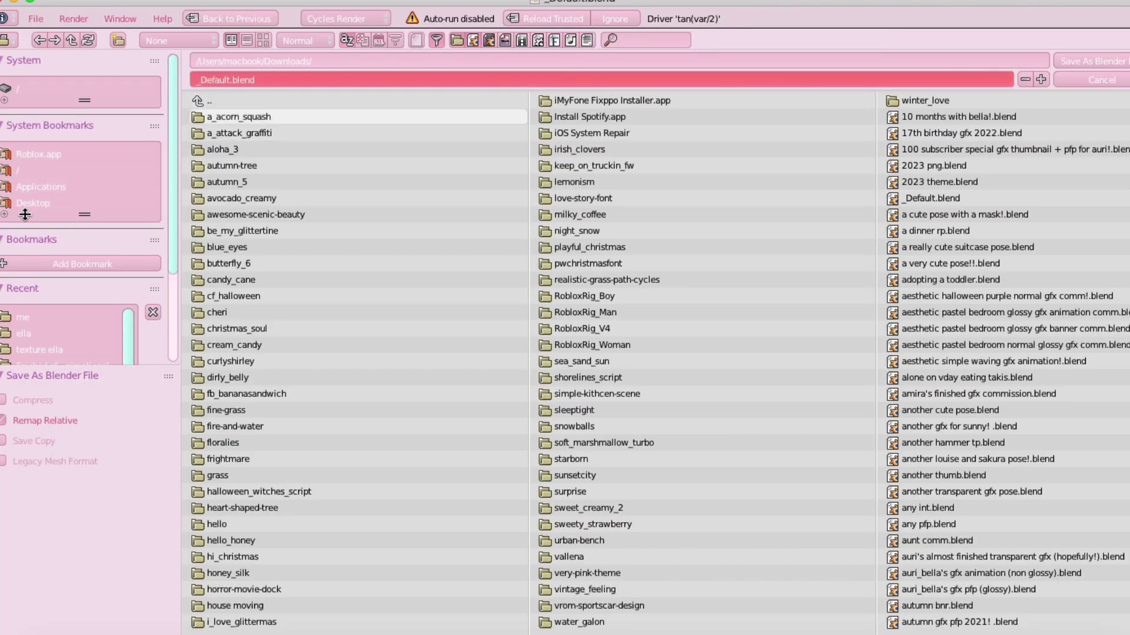
click(239, 79)
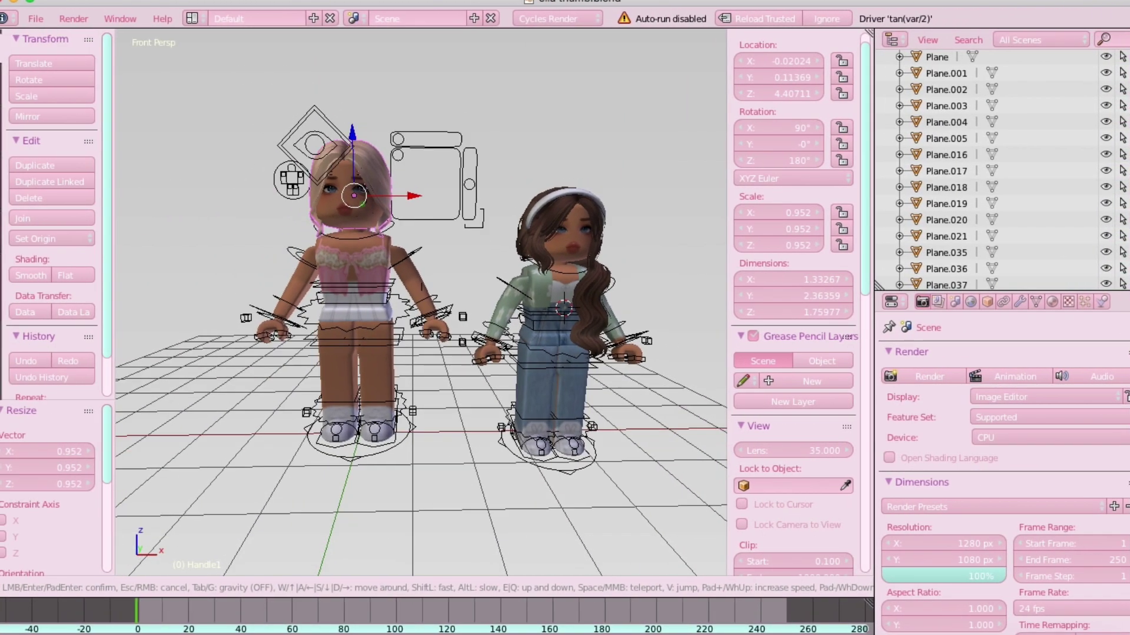
Step: Append every object from the Type A Default.blend file in the RobloxRig_Boy folder's Rig subfolder
click(256, 196)
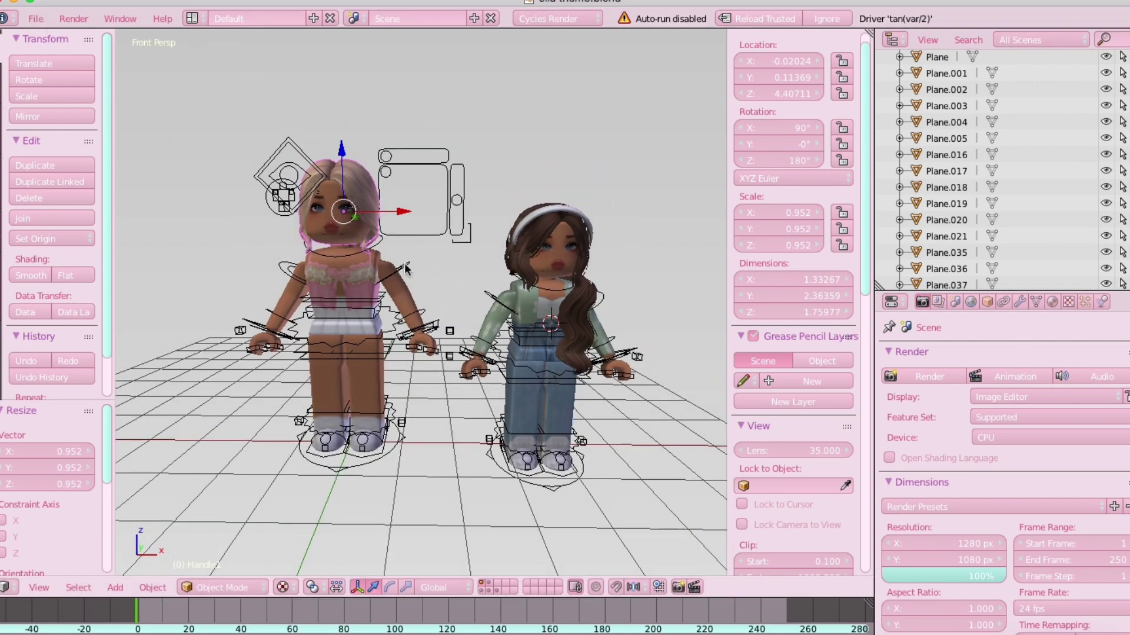
click(39, 19)
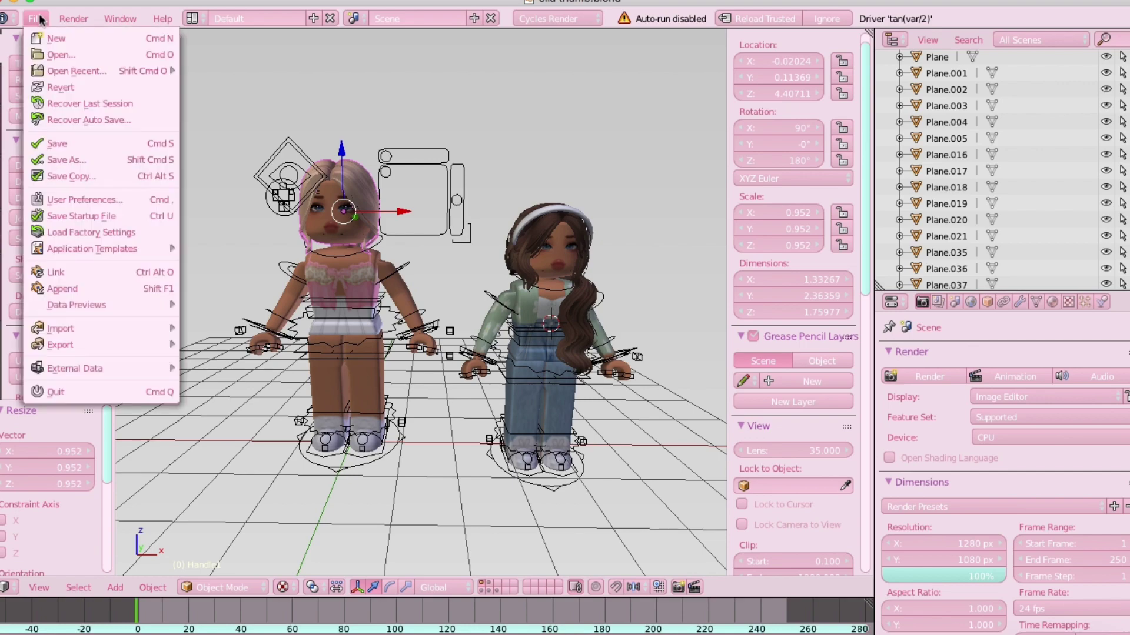
click(77, 288)
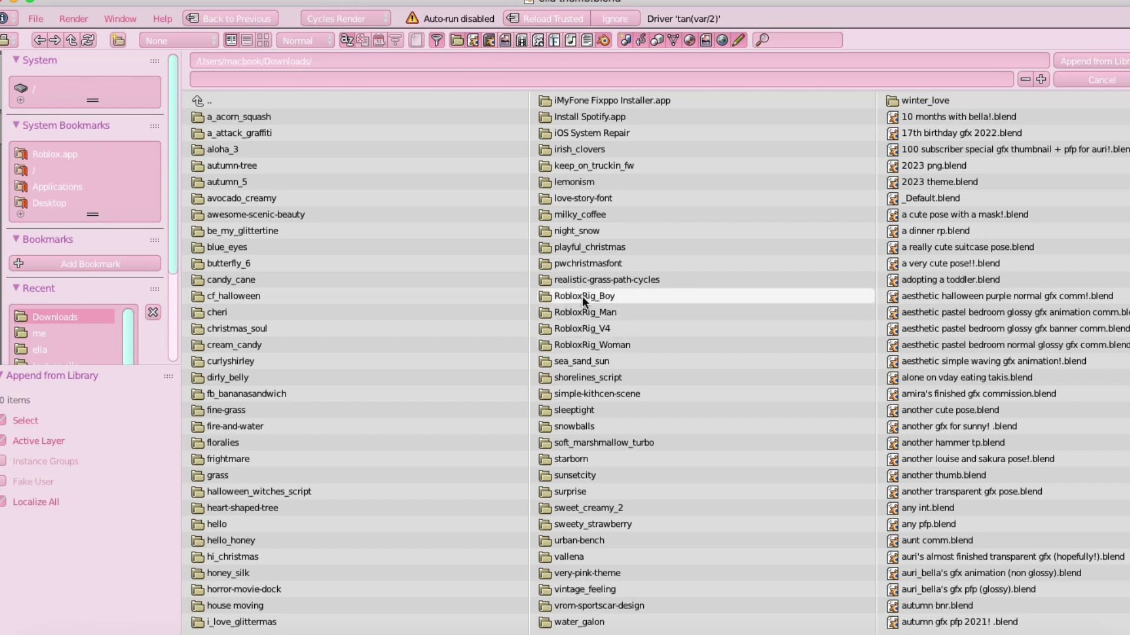
click(612, 299)
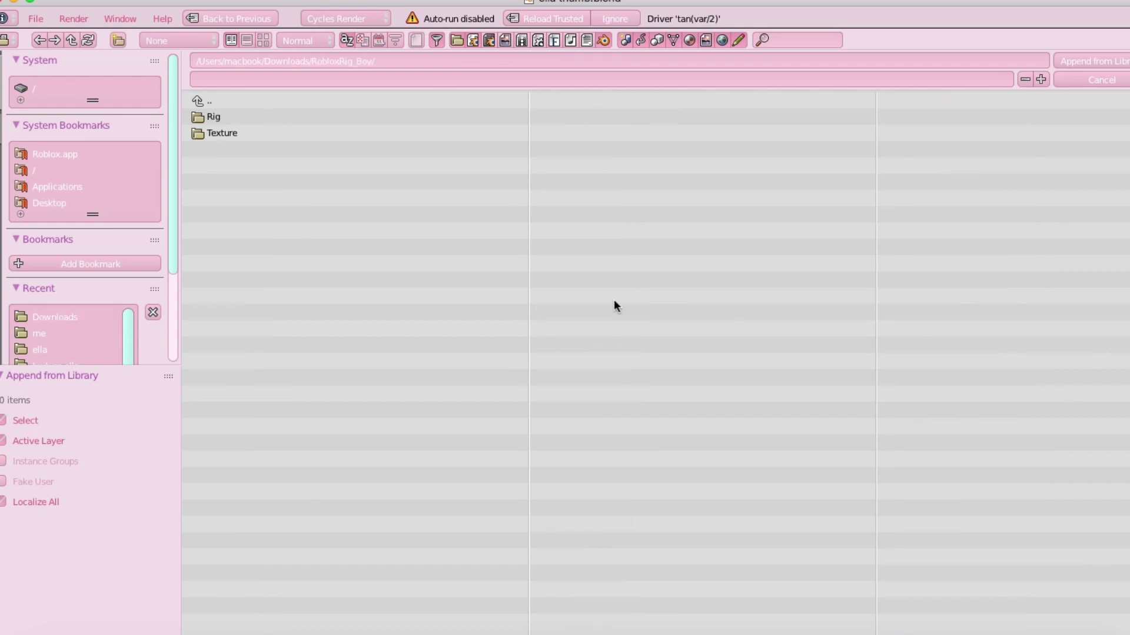
click(215, 118)
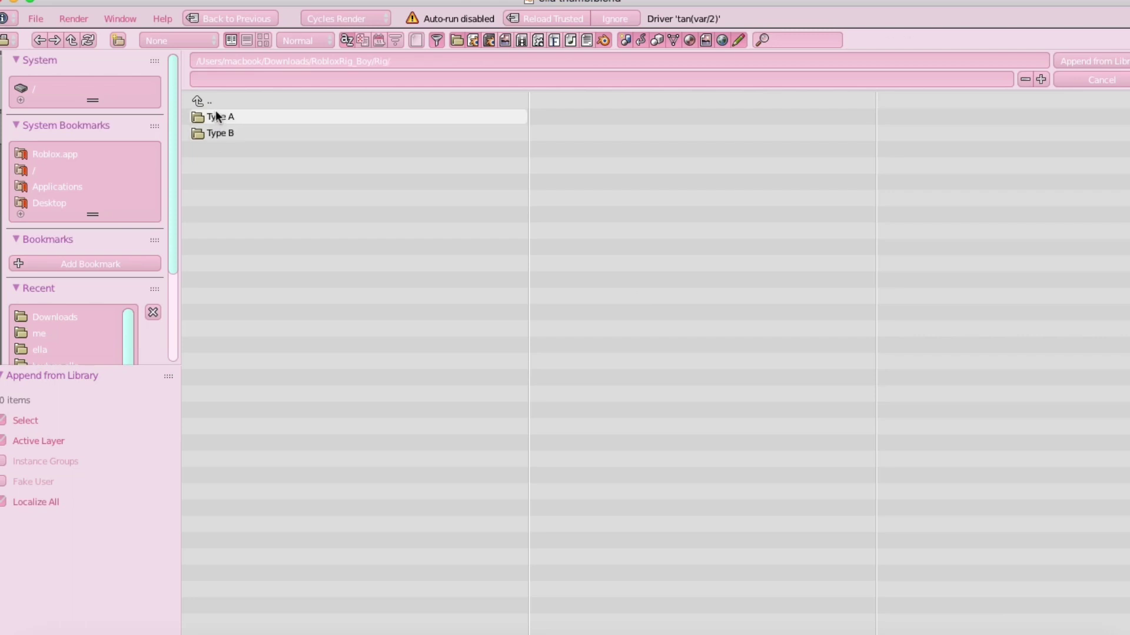
click(249, 115)
click(273, 116)
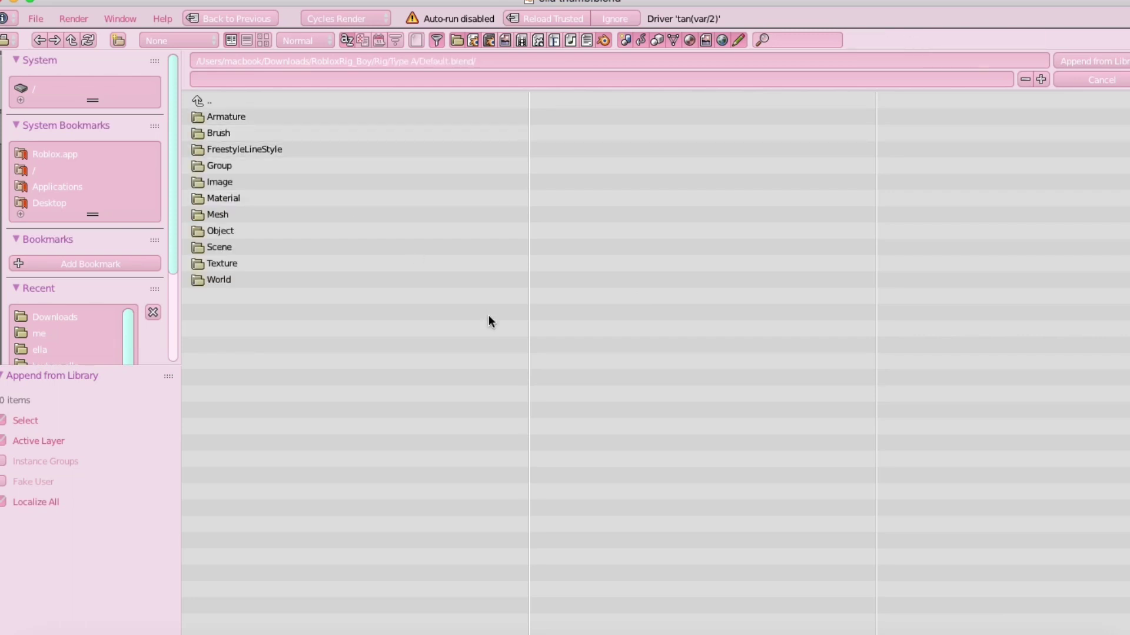
click(257, 230)
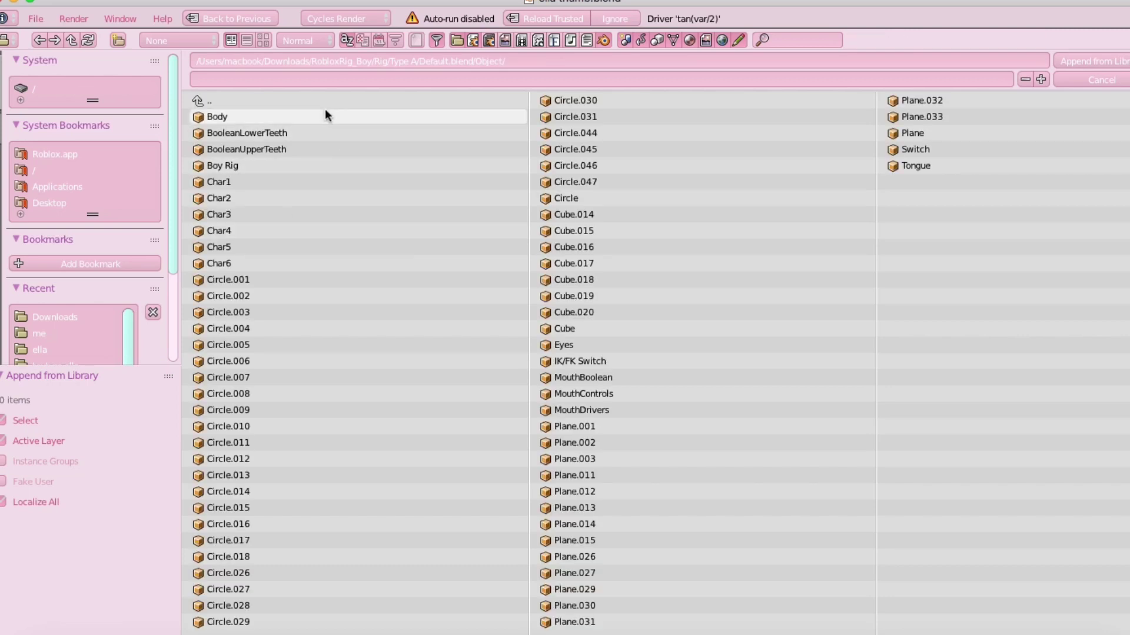
drag(322, 109, 1012, 601)
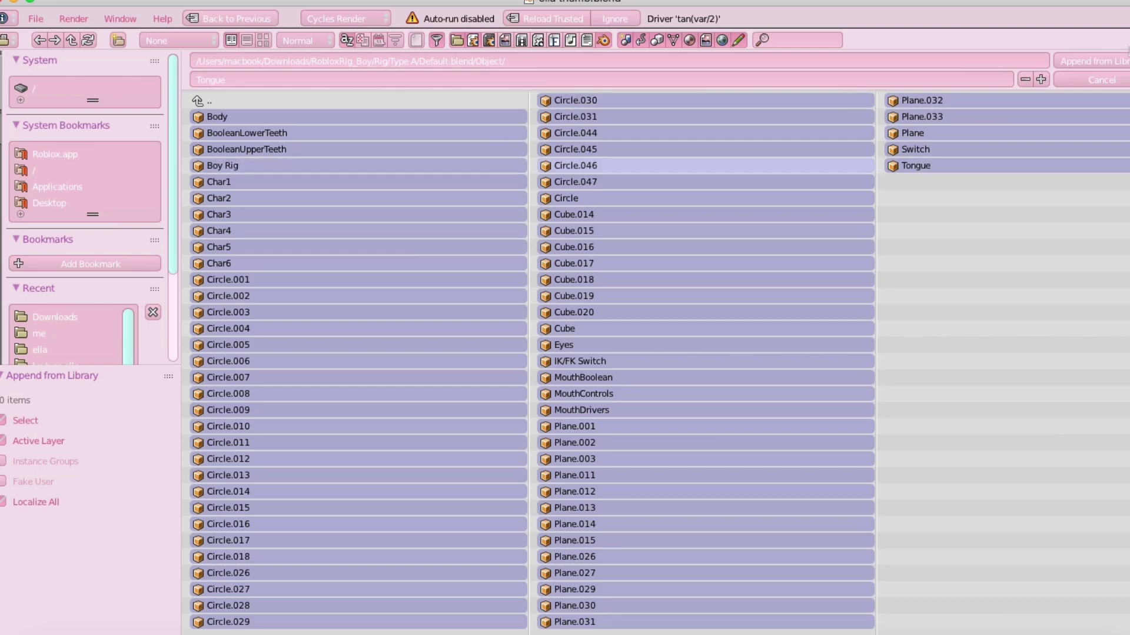
click(1091, 59)
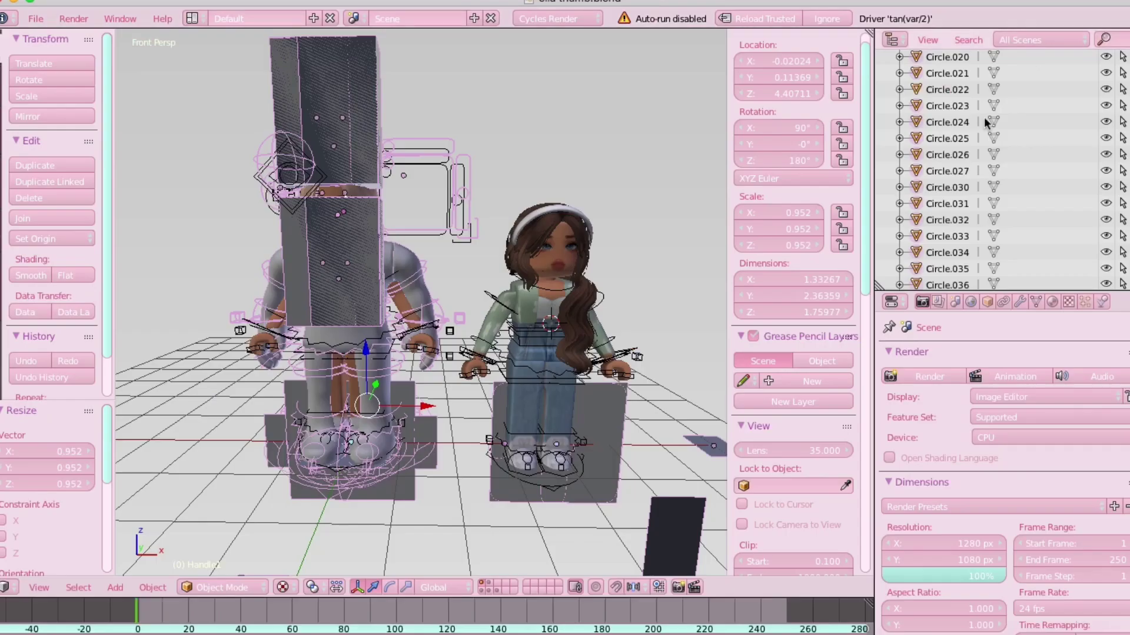
Step: Move the whole appended boy rig about 16.4 units in the negative X direction, clear of the two woman rigs
key(shift+f)
key(s)
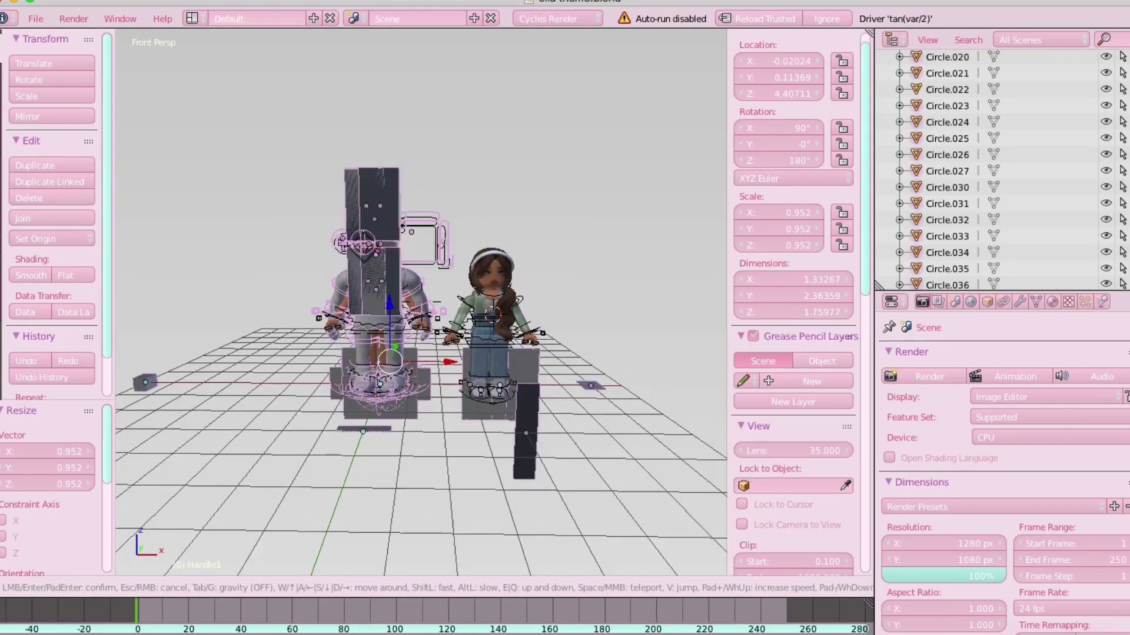
key(a)
click(580, 391)
key(g)
key(x)
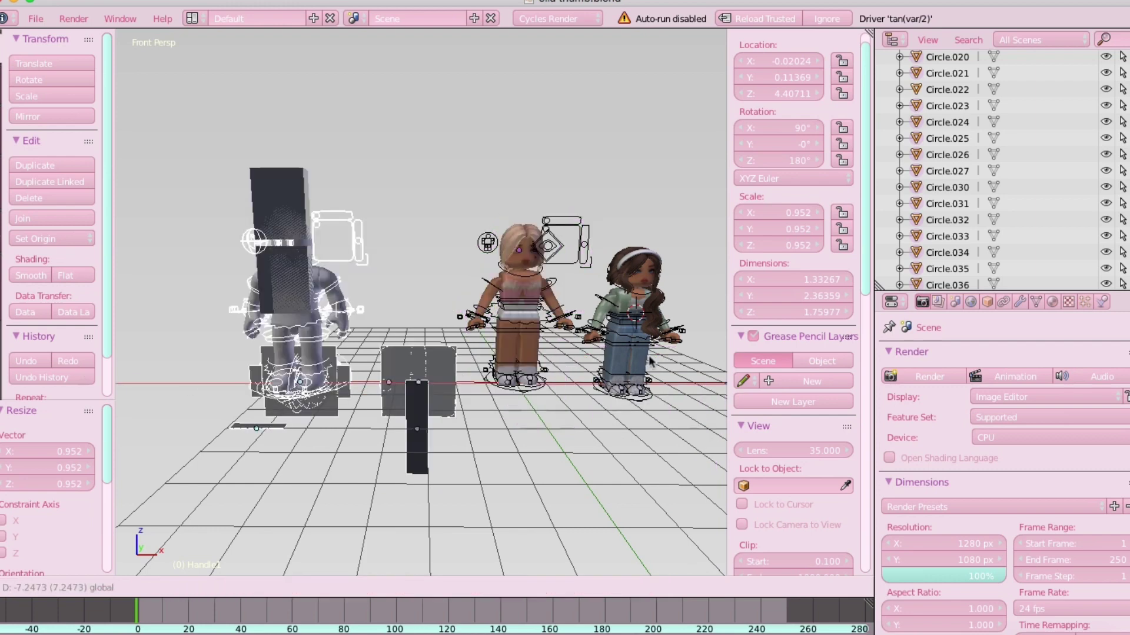
click(656, 348)
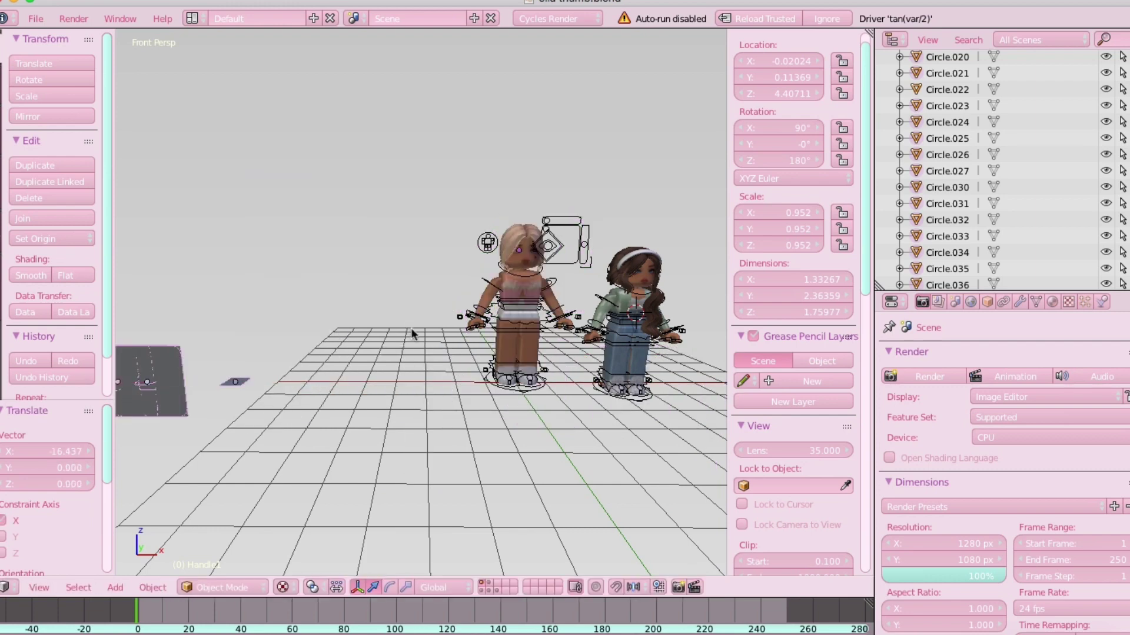
Step: Delete the two tall blocks that cover and rise above the boy rig's head
key(shift+f)
key(w)
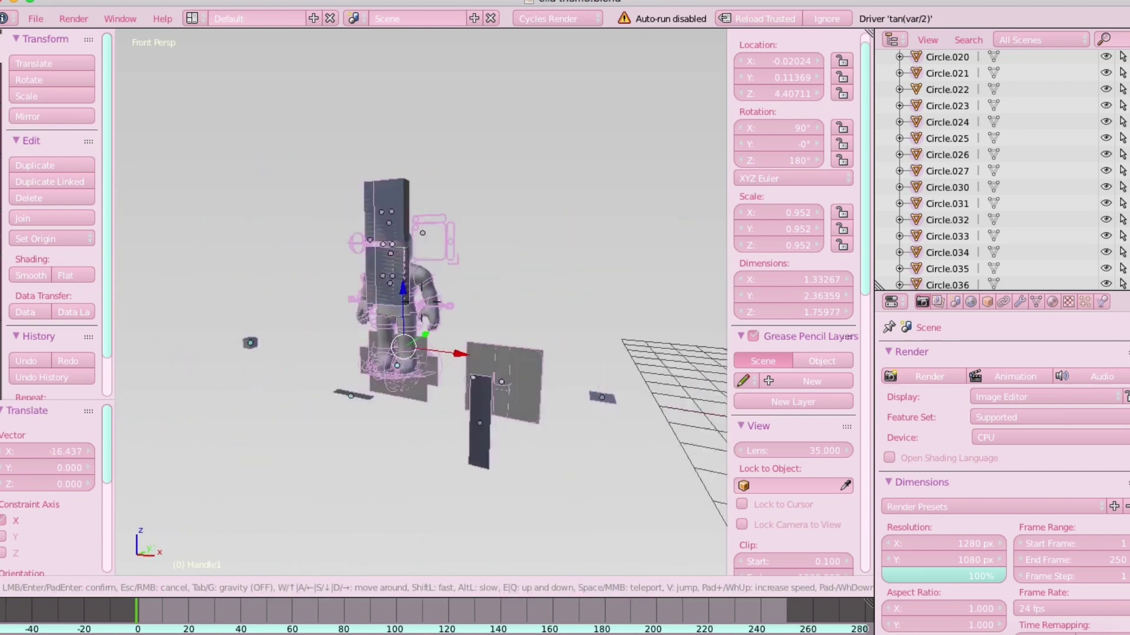
key(w)
key(w)
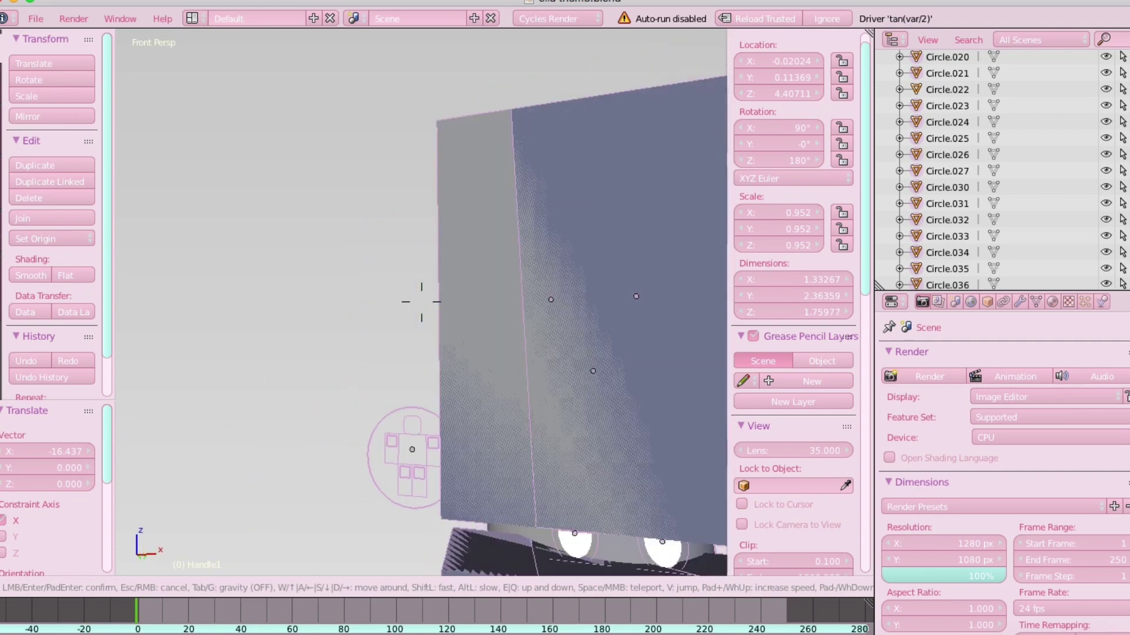
key(s)
click(421, 301)
right_click(414, 206)
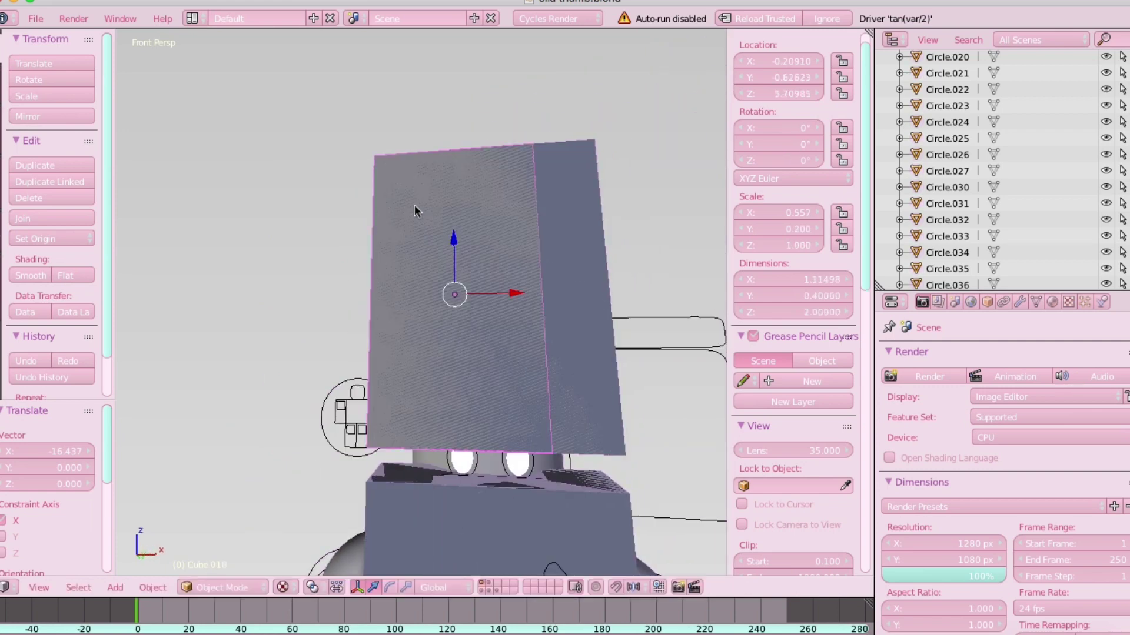
key(x)
click(571, 196)
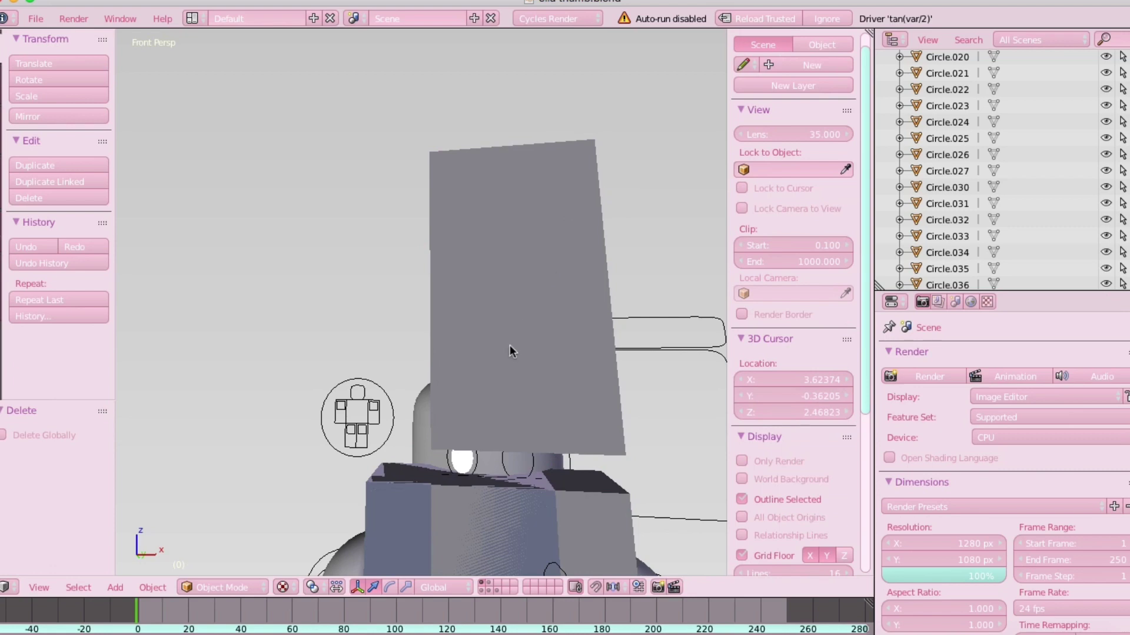
right_click(568, 238)
key(x)
click(592, 201)
Step: Delete the large block covering the boy rig's torso
key(shift+f)
key(w)
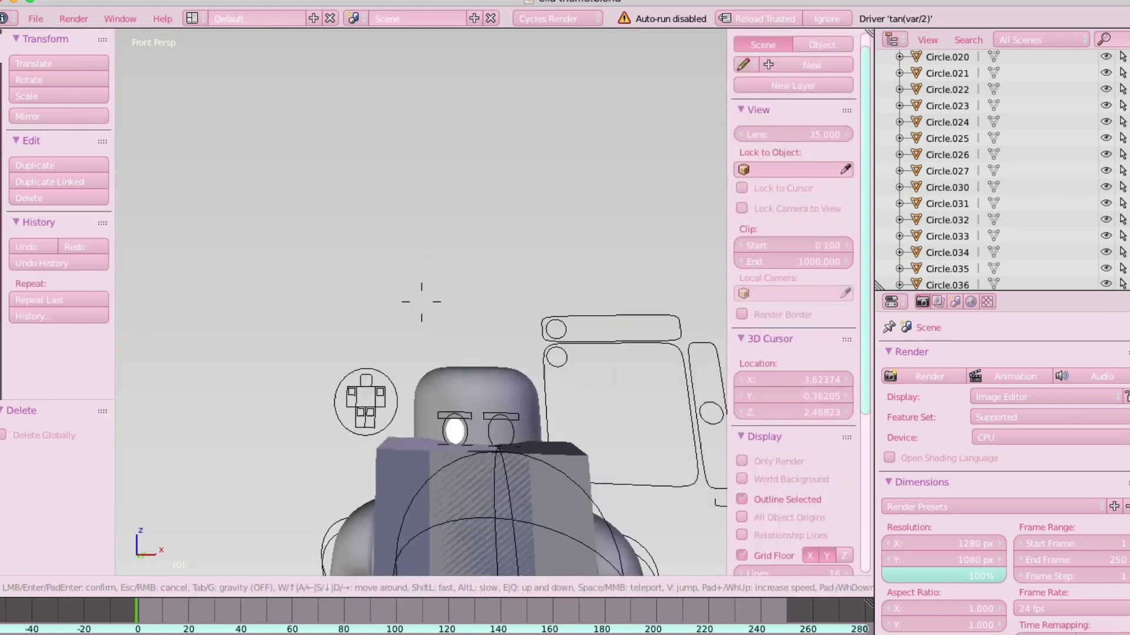
key(s)
key(w)
click(410, 354)
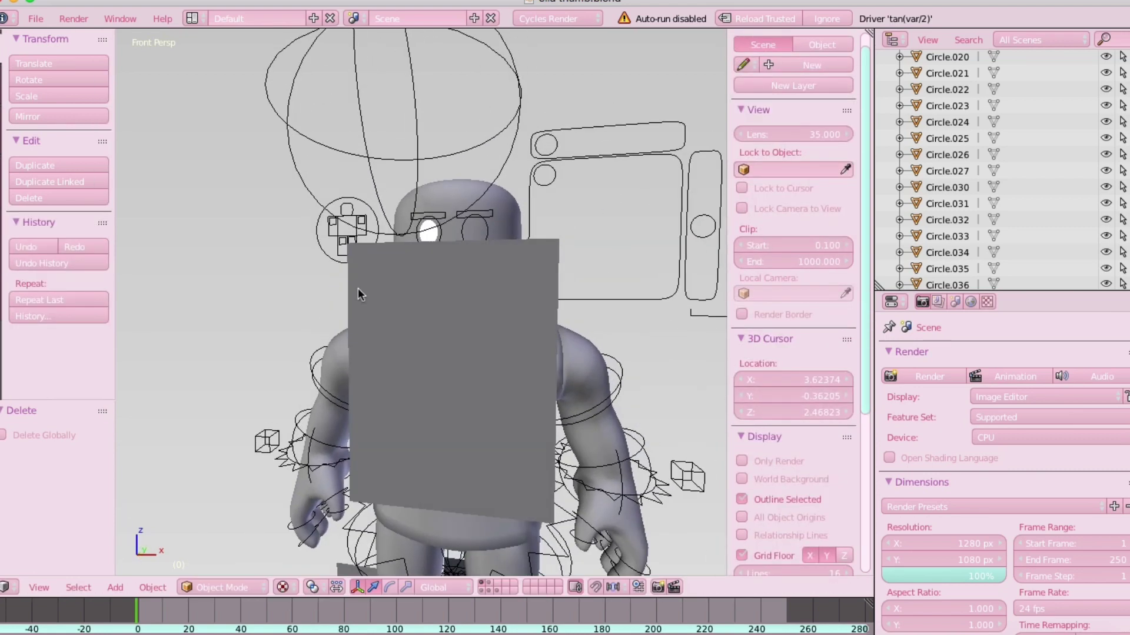
right_click(526, 275)
key(x)
click(503, 271)
Step: Delete the boy rig's white eye mesh and its head mesh
scroll(489, 271, up, 1)
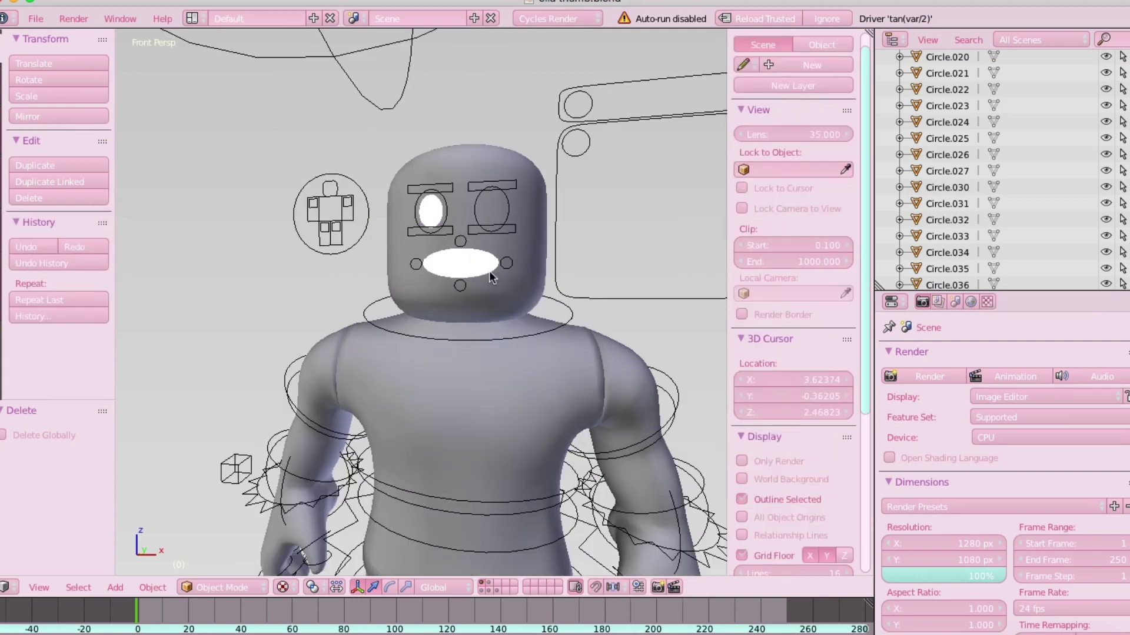
right_click(430, 210)
key(x)
click(428, 212)
right_click(442, 167)
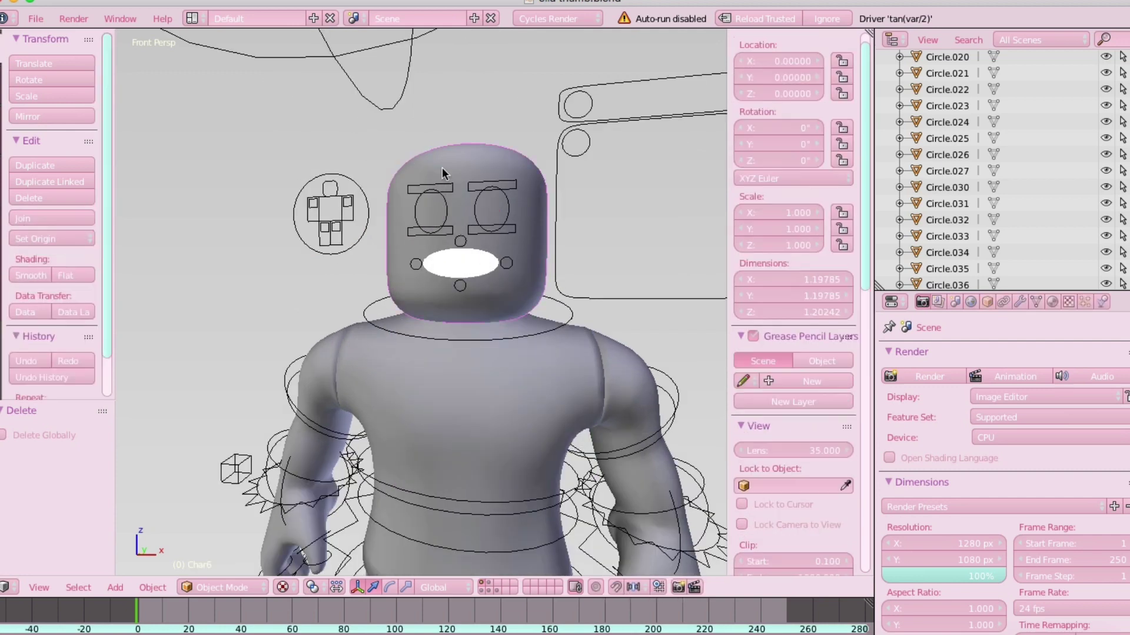
key(x)
click(442, 170)
Step: Delete the white planes in front of the boy rig's face and chest
right_click(453, 255)
key(x)
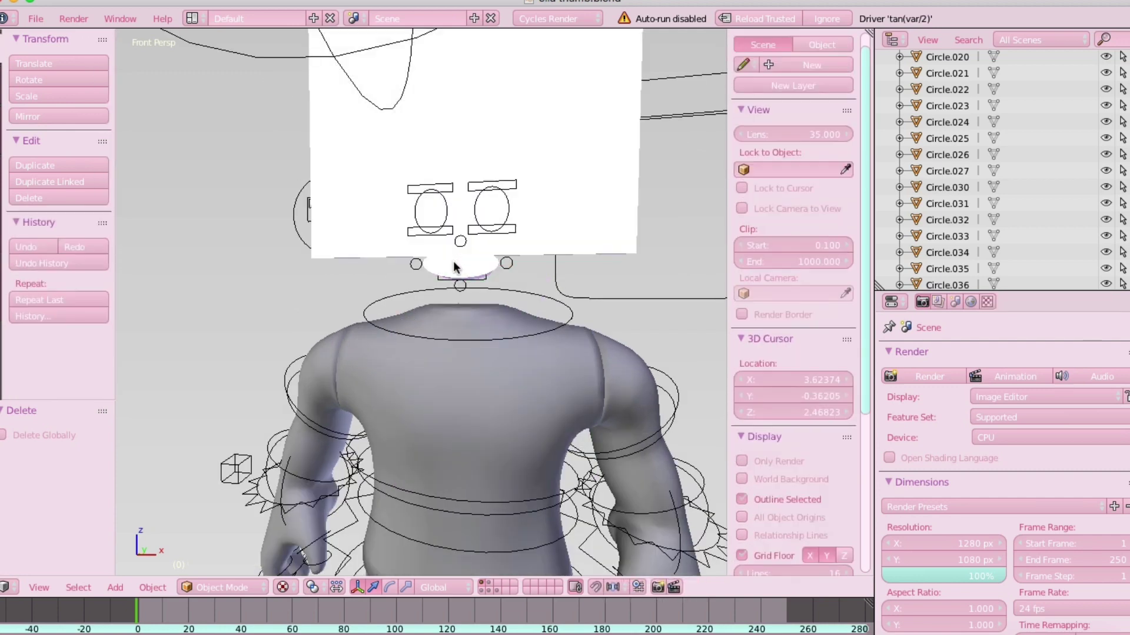
right_click(453, 264)
key(x)
click(453, 260)
right_click(506, 171)
key(x)
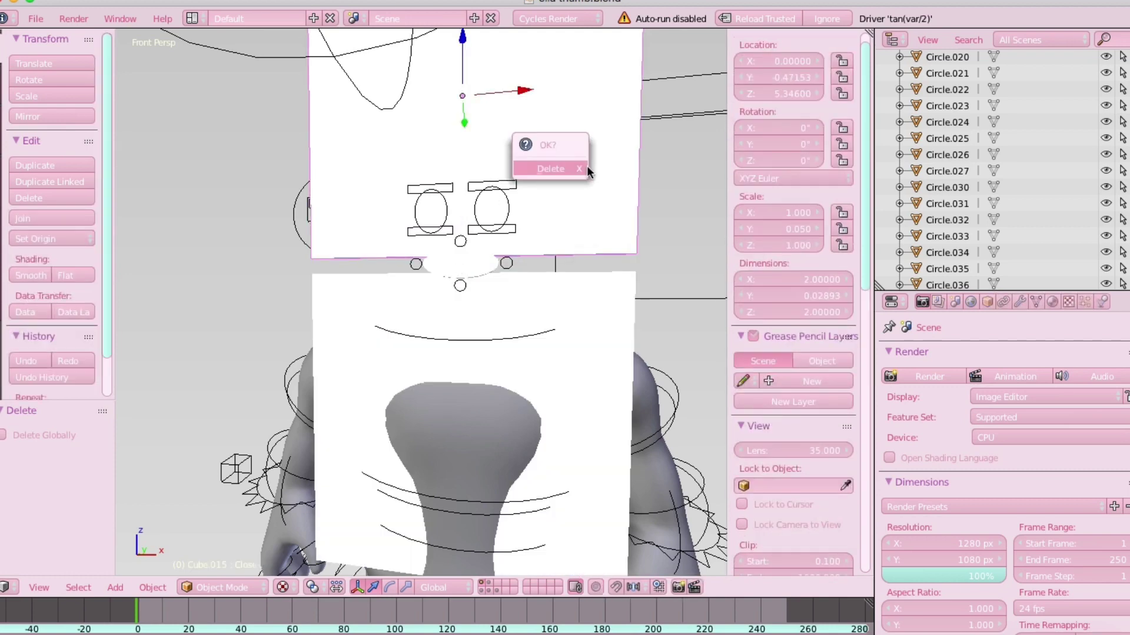
click(586, 170)
right_click(558, 287)
key(x)
click(559, 286)
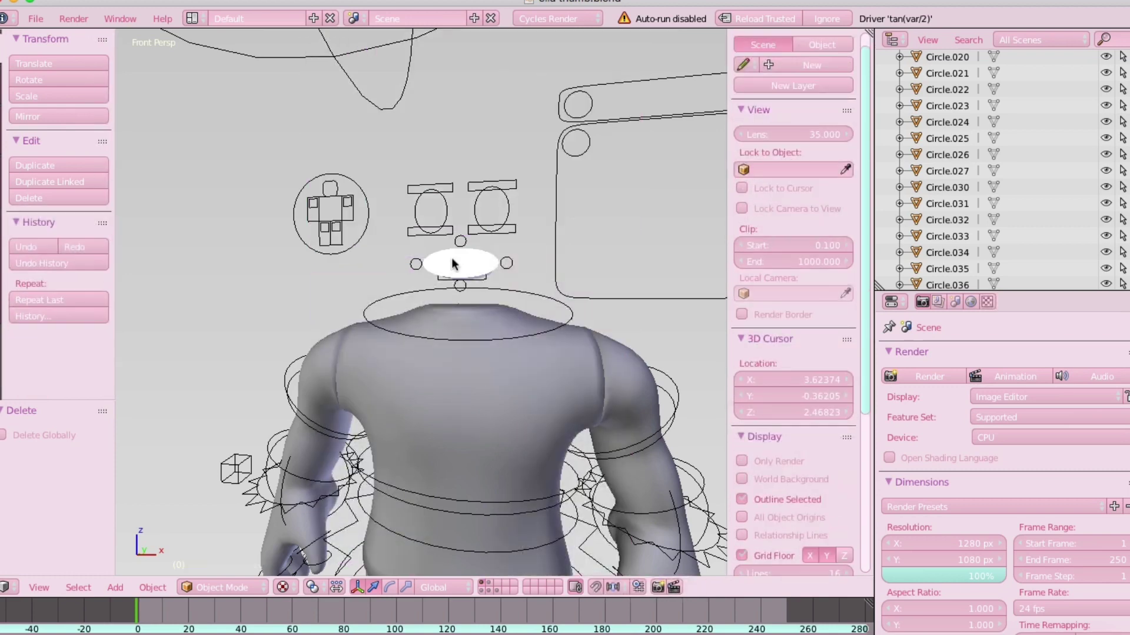
Step: Delete the remaining white mouth and teeth meshes above the boy rig's neck
right_click(453, 257)
key(x)
click(453, 259)
scroll(453, 258, up, 3)
right_click(494, 252)
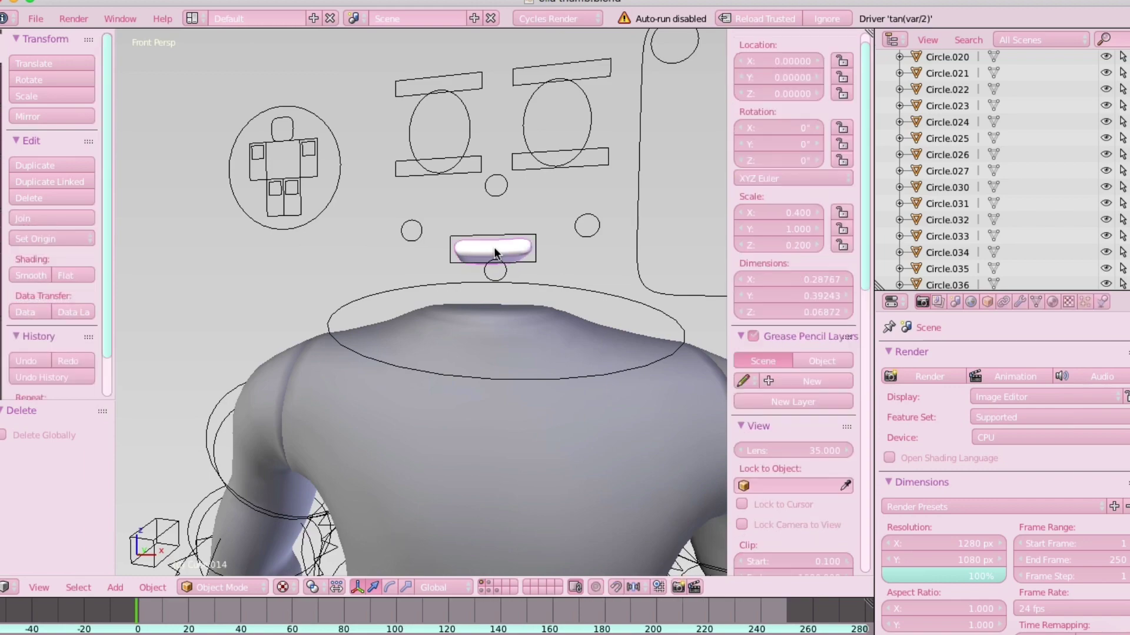
key(x)
click(493, 249)
Step: Move the Boy Rig armature about 12.7 units along X to stand beside the blonde woman rig
key(shift+f)
key(s)
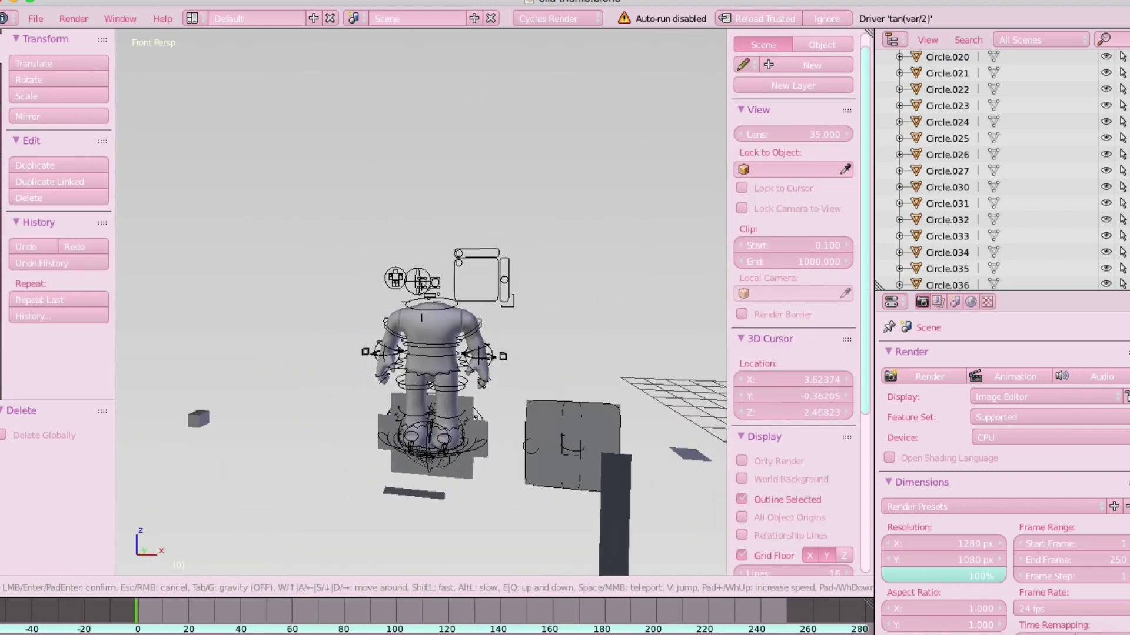
key(d)
key(w)
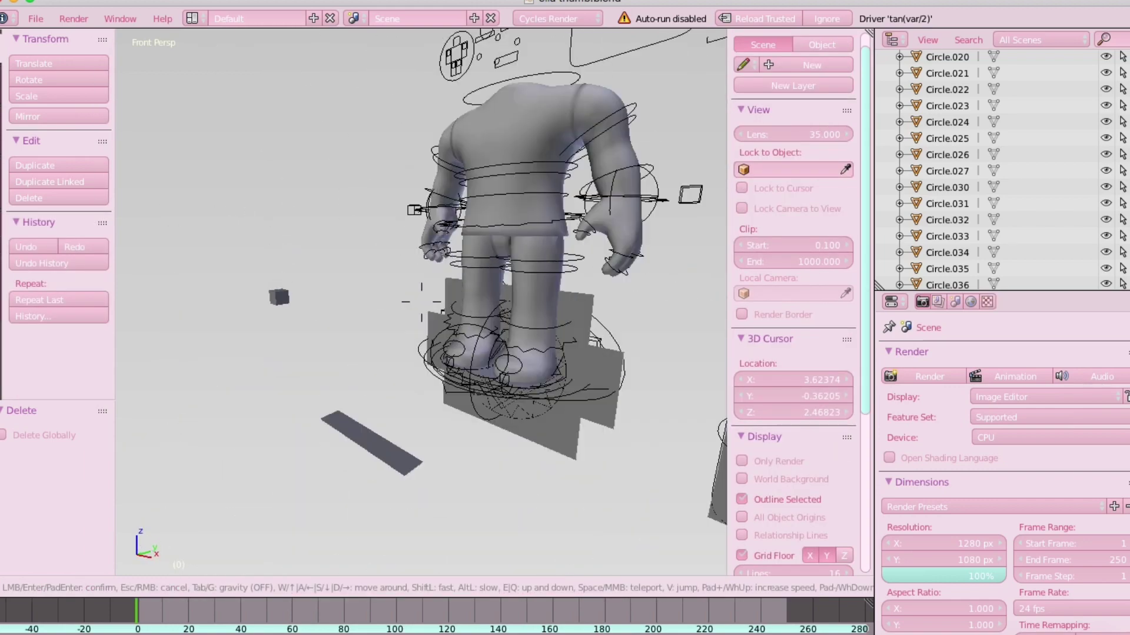
click(421, 301)
right_click(330, 382)
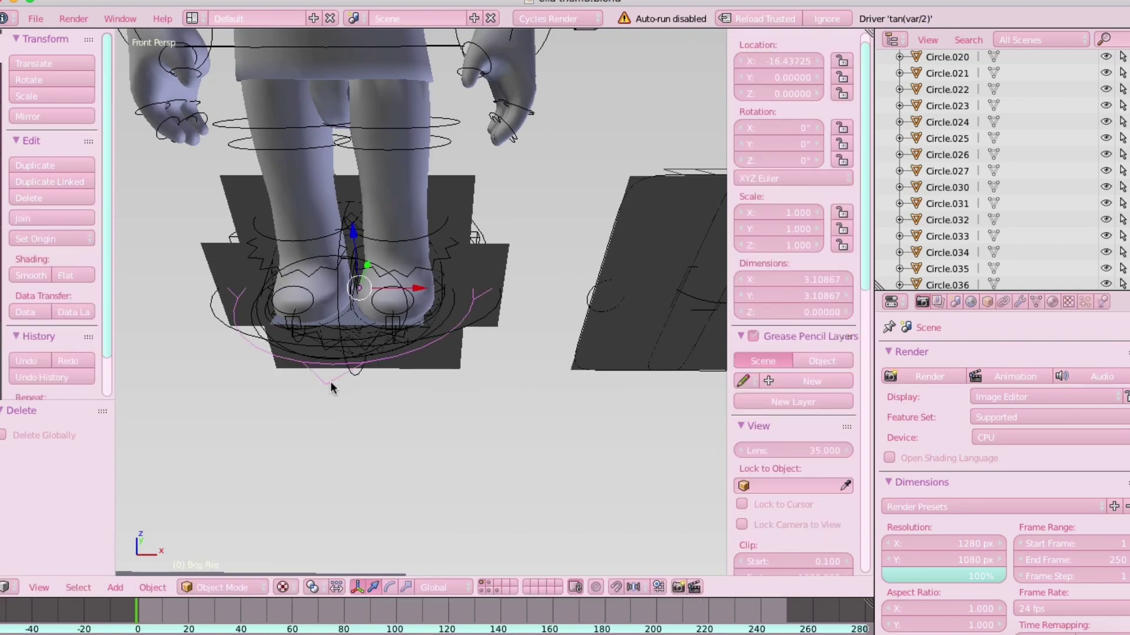
key(shift+f)
key(s)
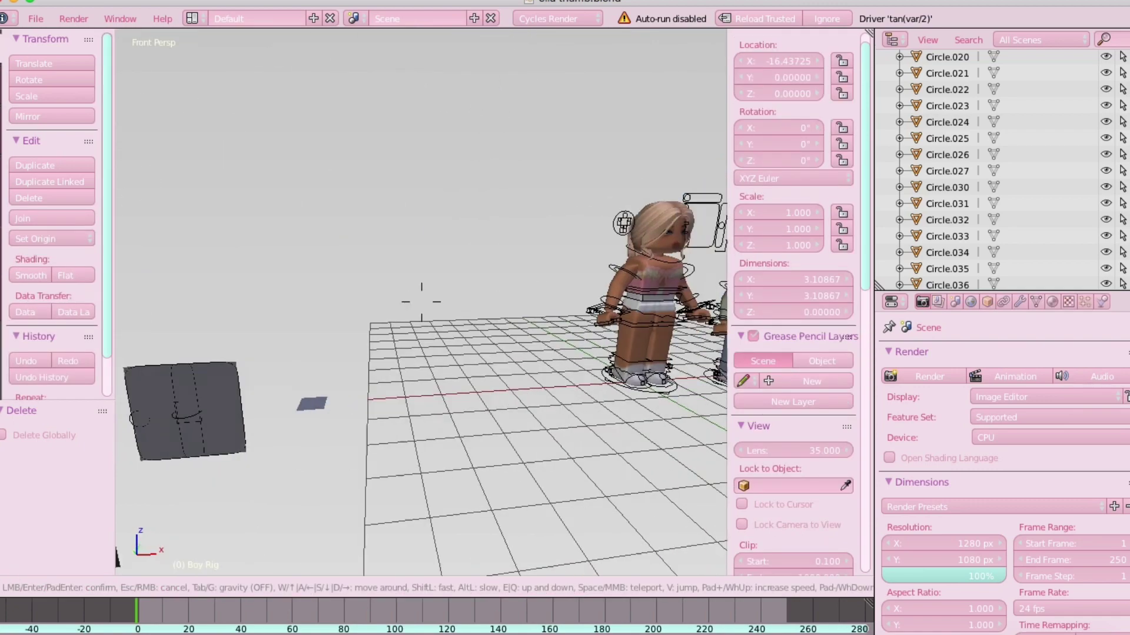
click(422, 302)
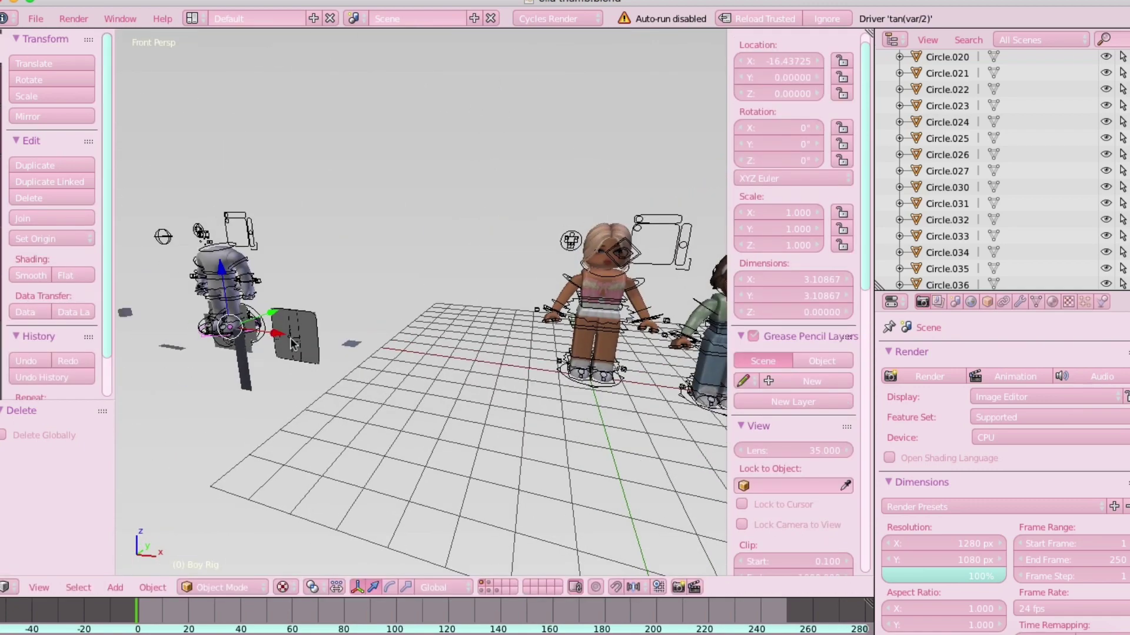
key(g)
key(x)
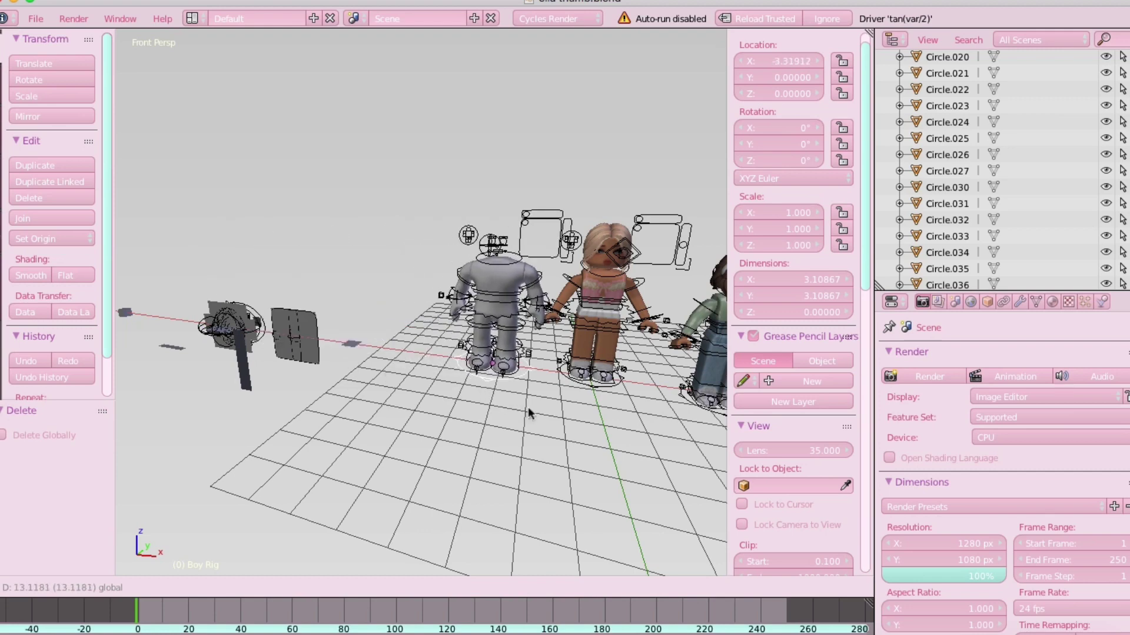
click(518, 401)
Step: Box-select and delete the leftover planes, cubes and control shapes where the boy rig stood before
key(shift+f)
key(w)
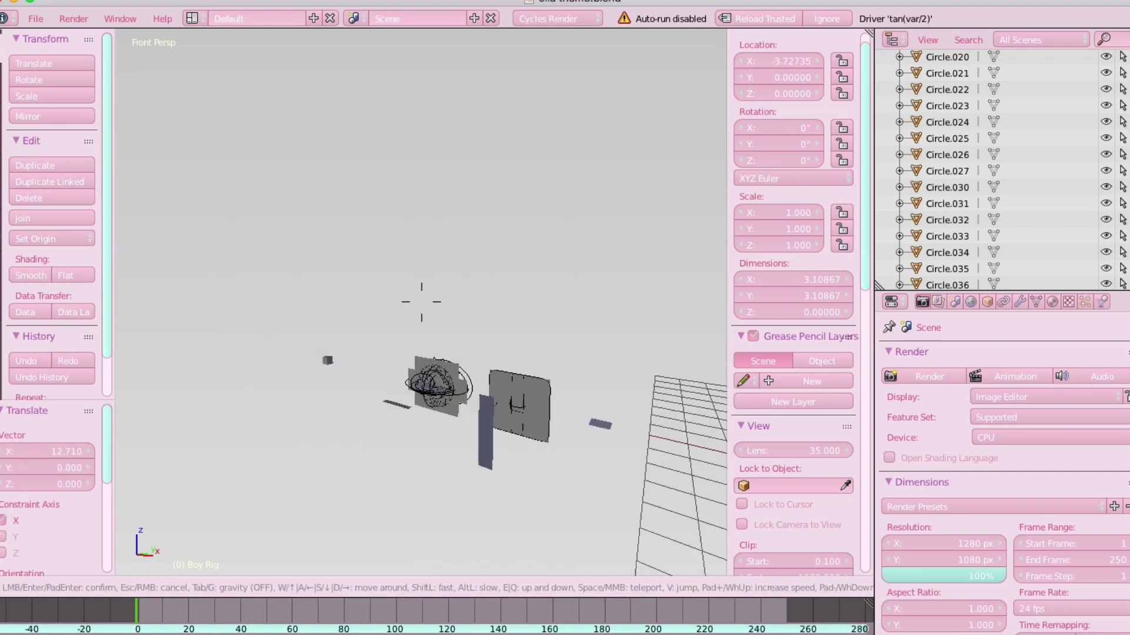
key(w)
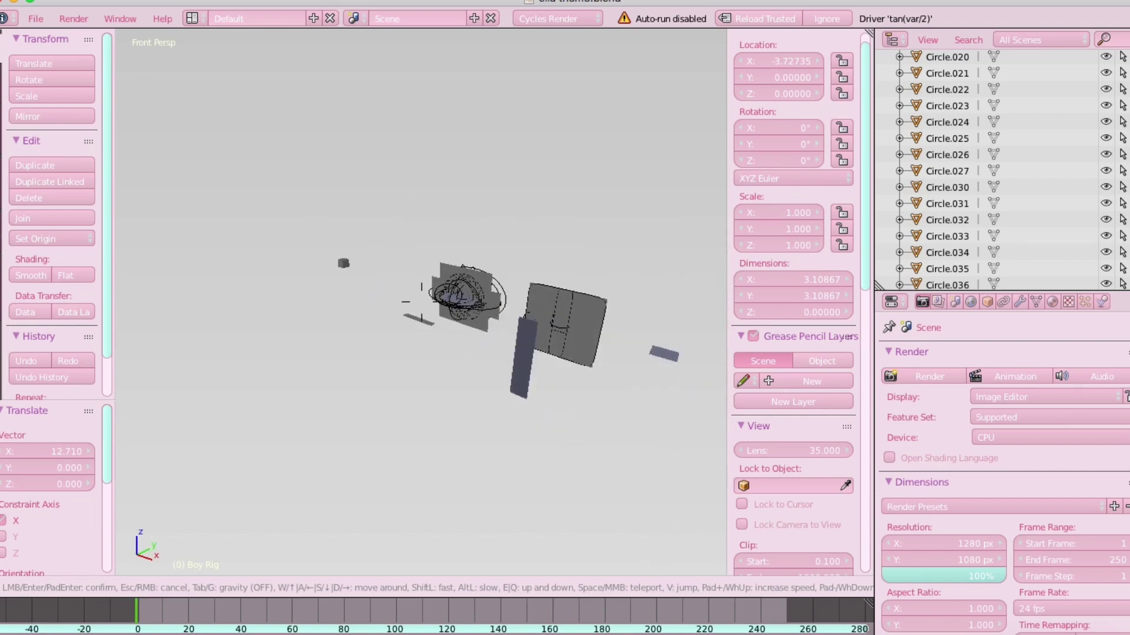
key(w)
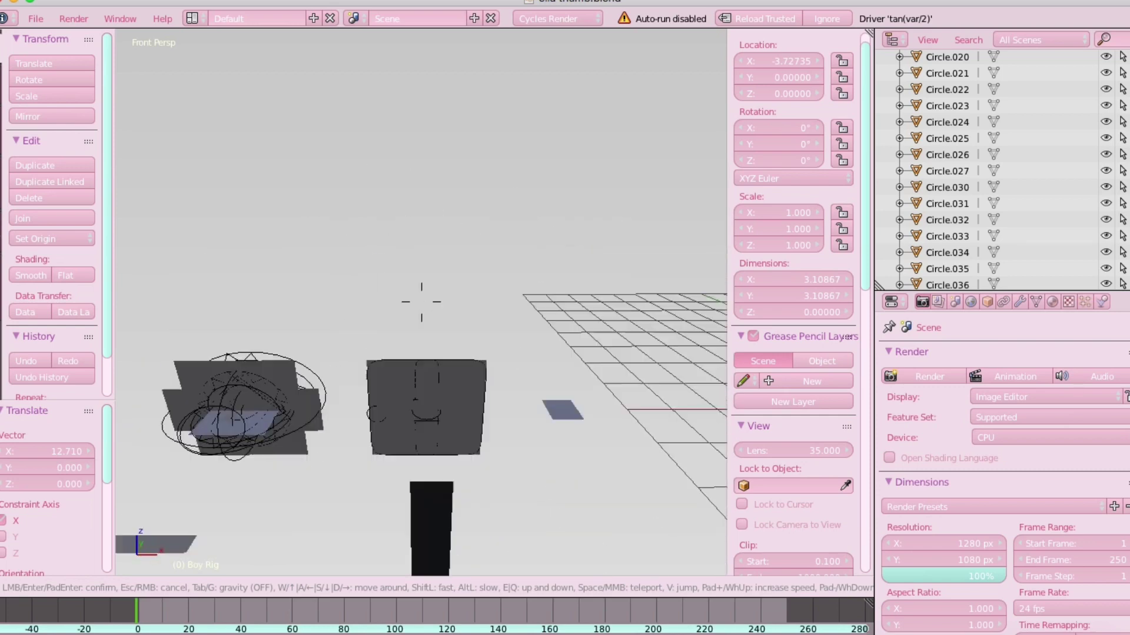
key(s)
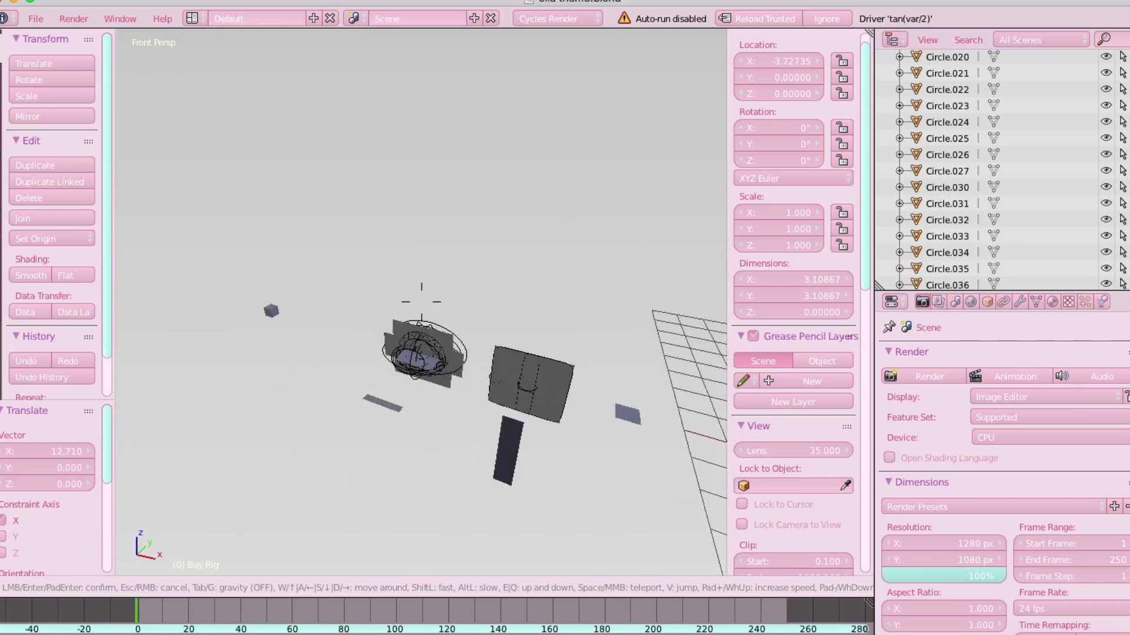
click(296, 319)
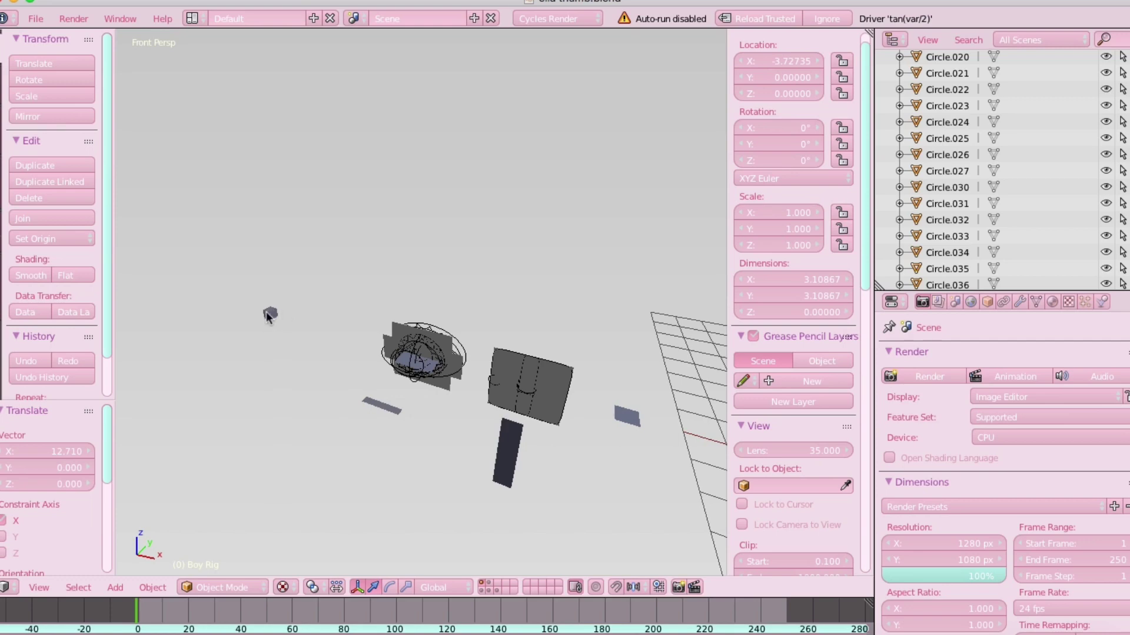
click(269, 315)
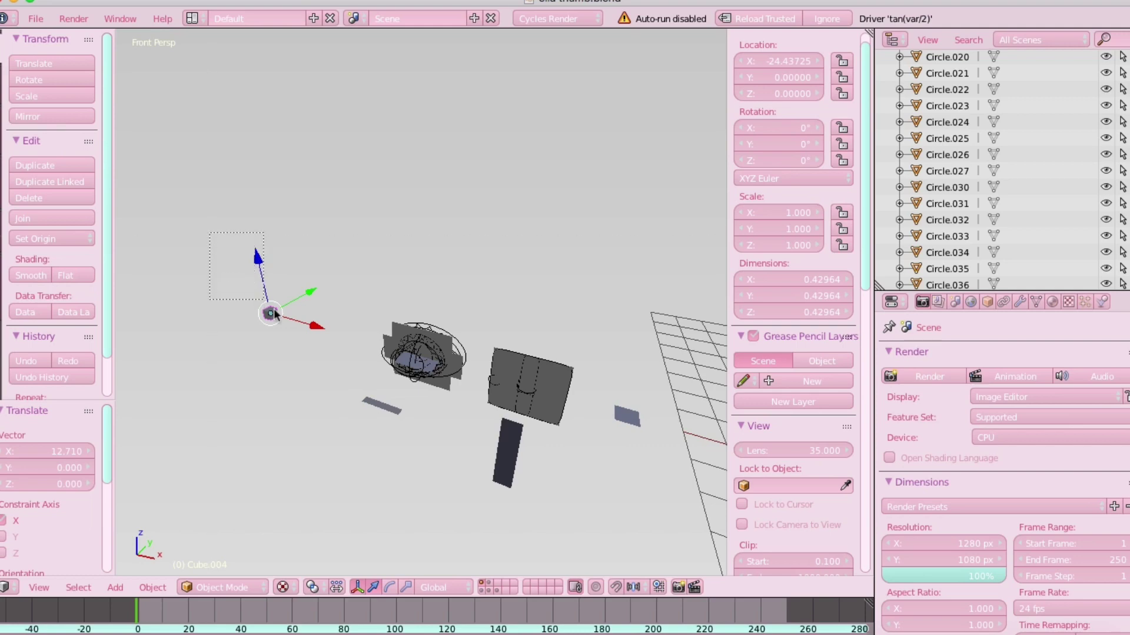
drag(273, 313, 655, 515)
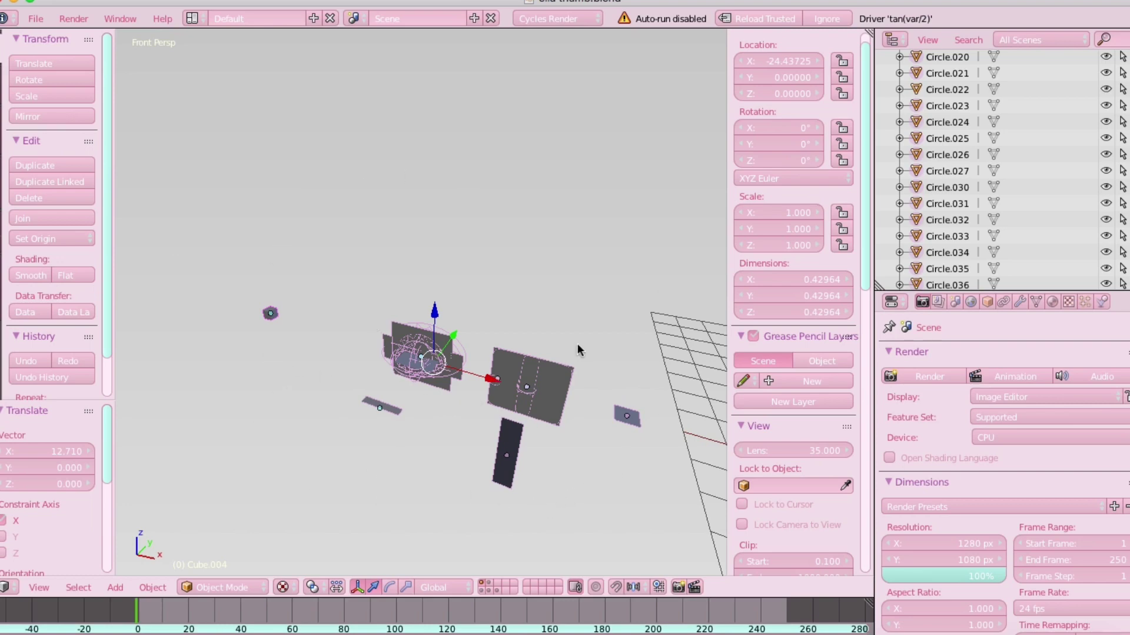
key(x)
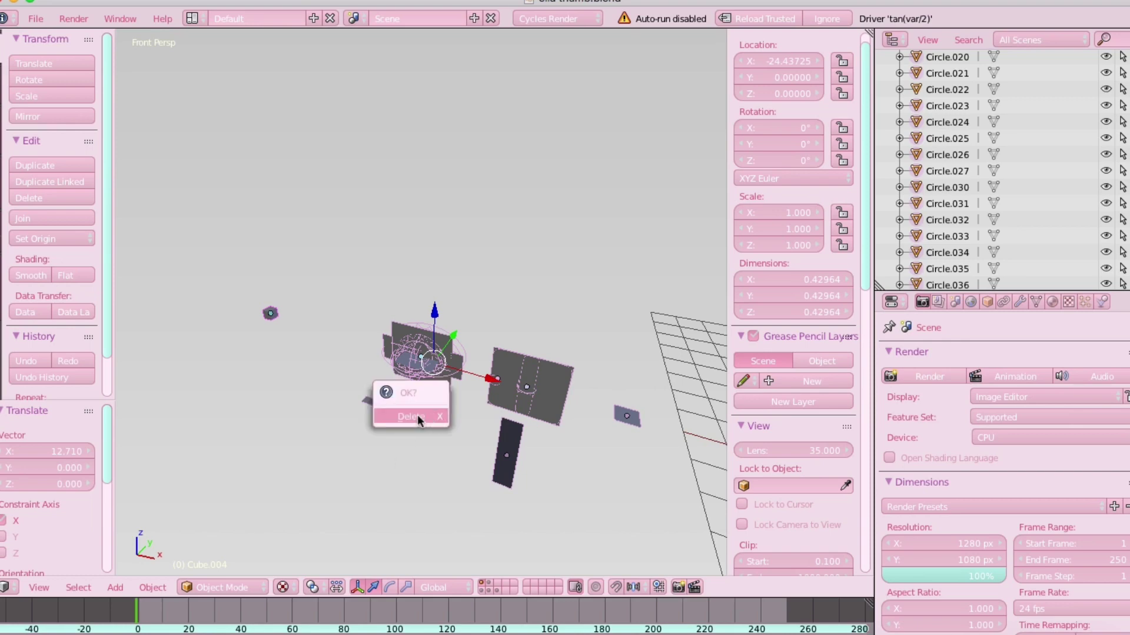
click(400, 415)
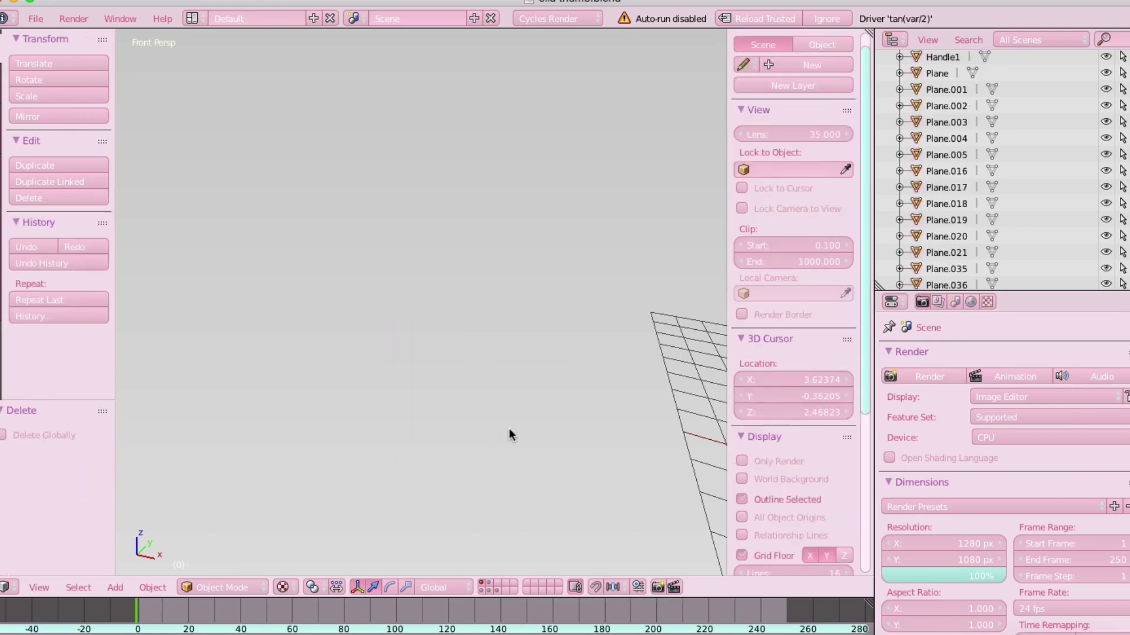
Step: Select the boy rig's arm mesh, split the 3D view horizontally and switch the upper area to the Node Editor
key(shift+f)
key(w)
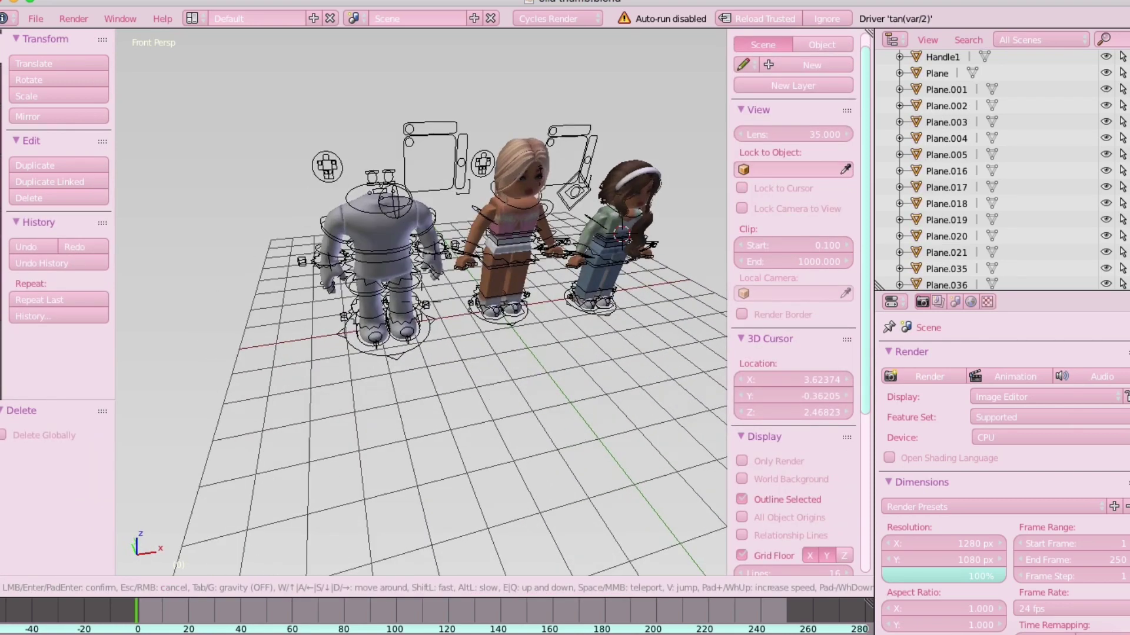
click(421, 301)
right_click(342, 271)
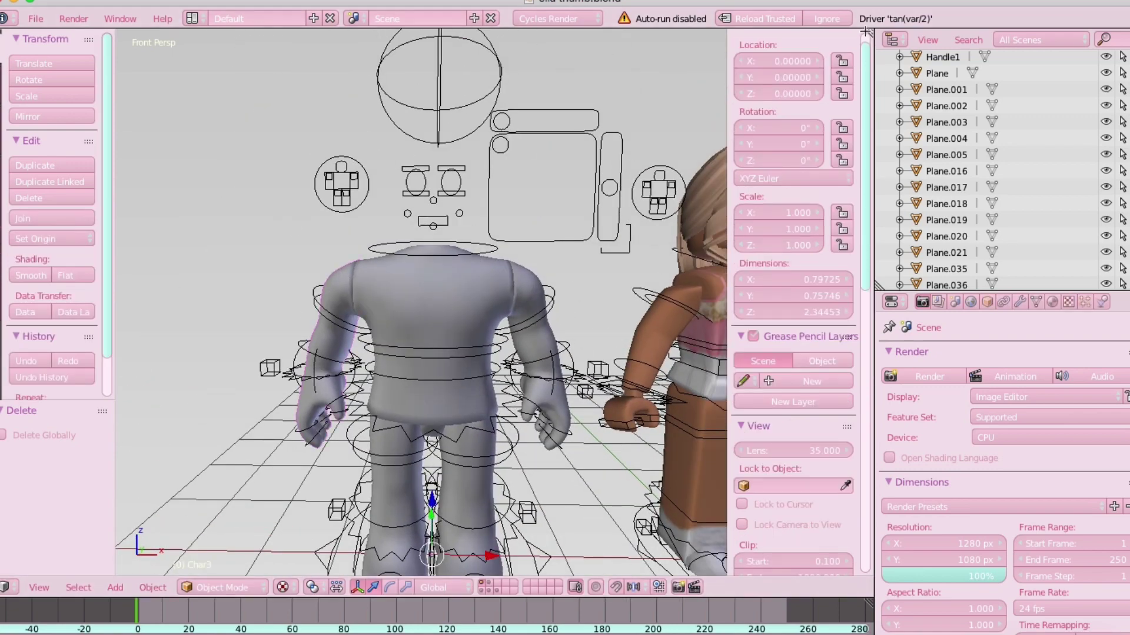
drag(866, 31, 859, 321)
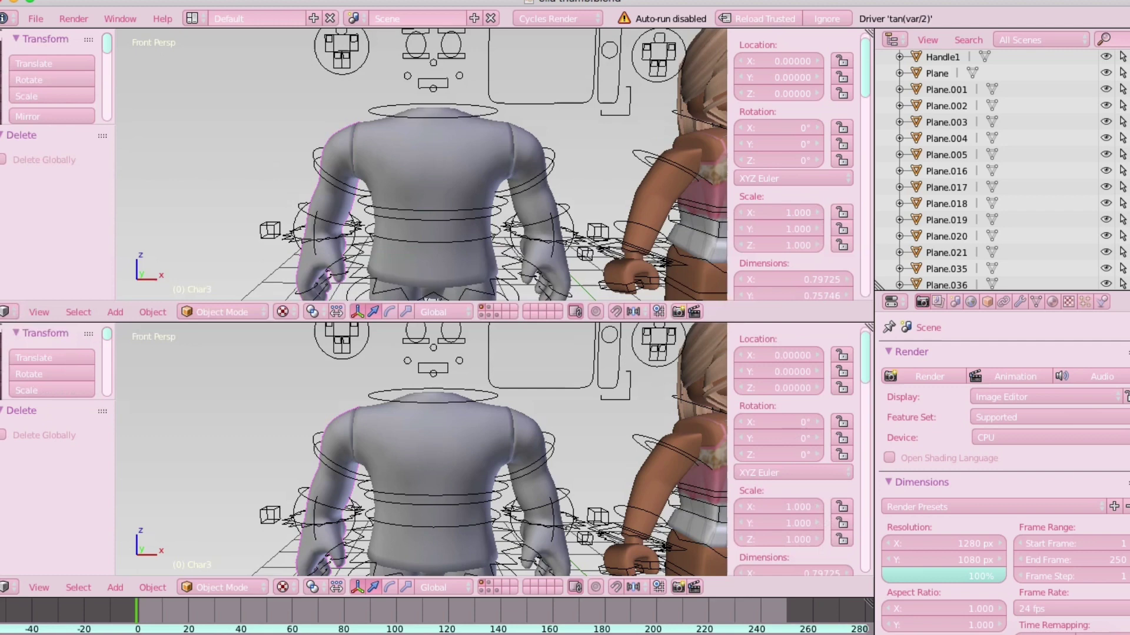
click(8, 312)
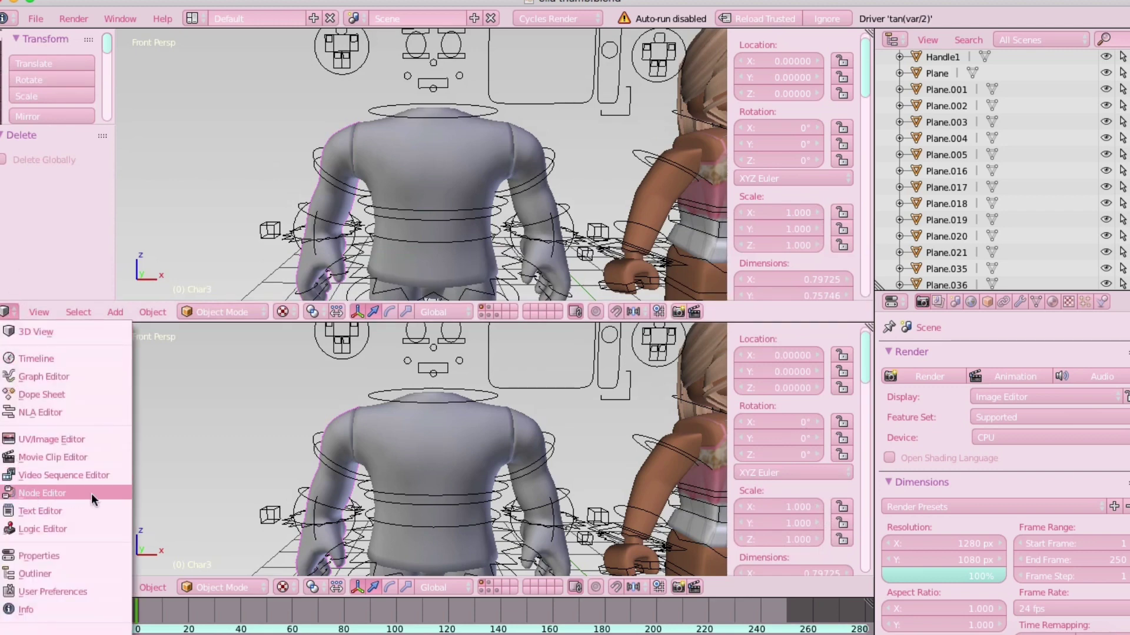
click(5, 314)
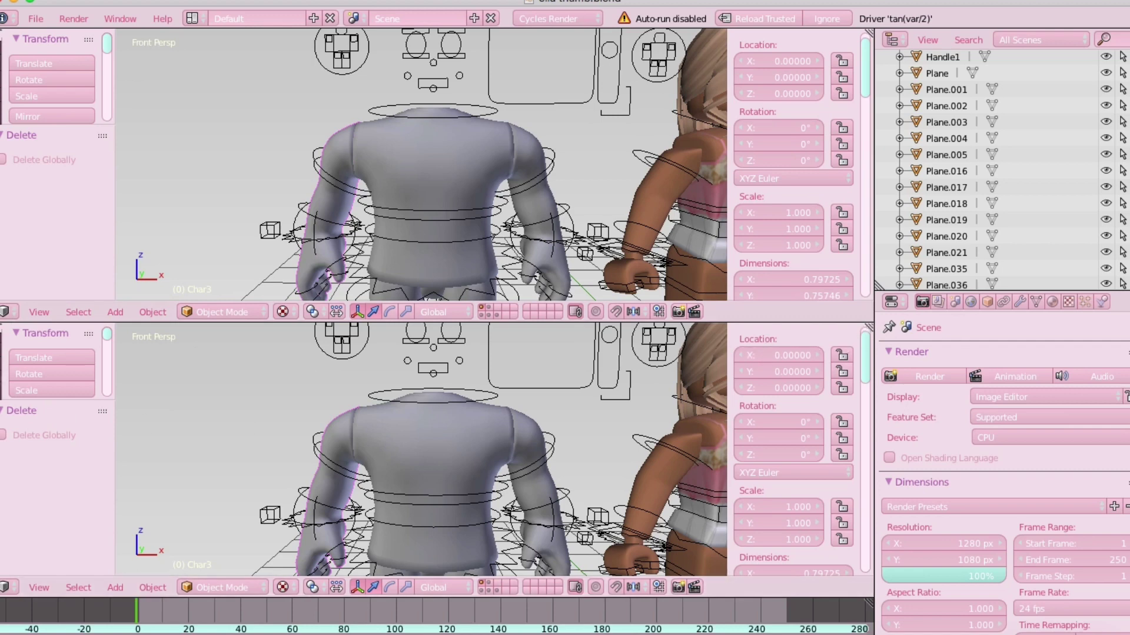
click(5, 311)
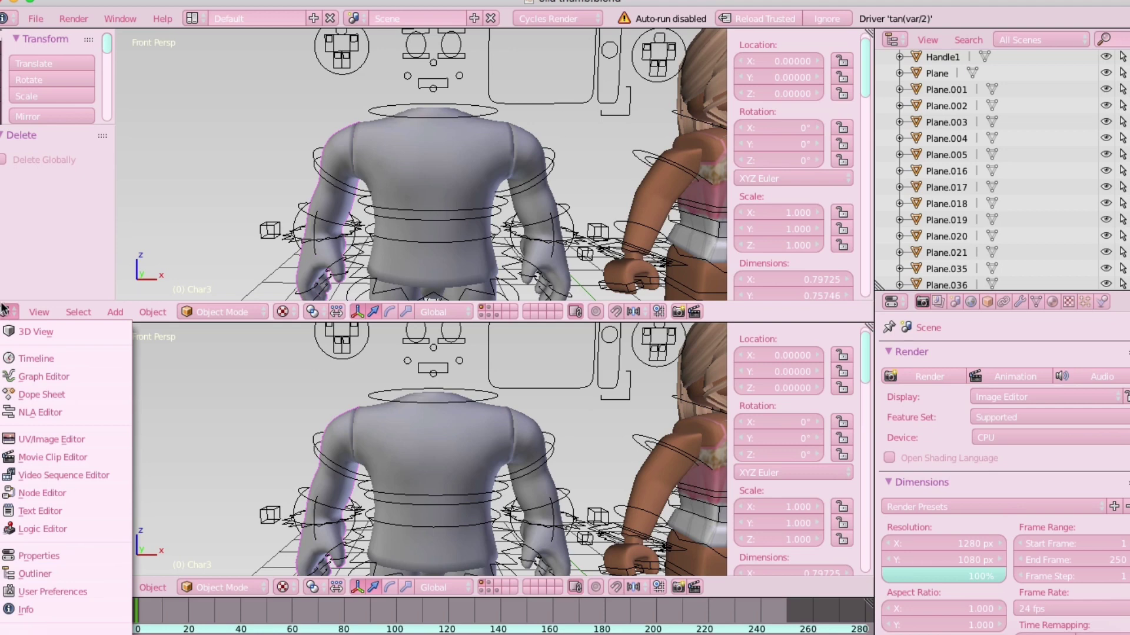
click(53, 493)
Step: Load the boy avatar's clothing texture from its Desktop folder into the Image Texture node of the Char1Mtl material
key(g)
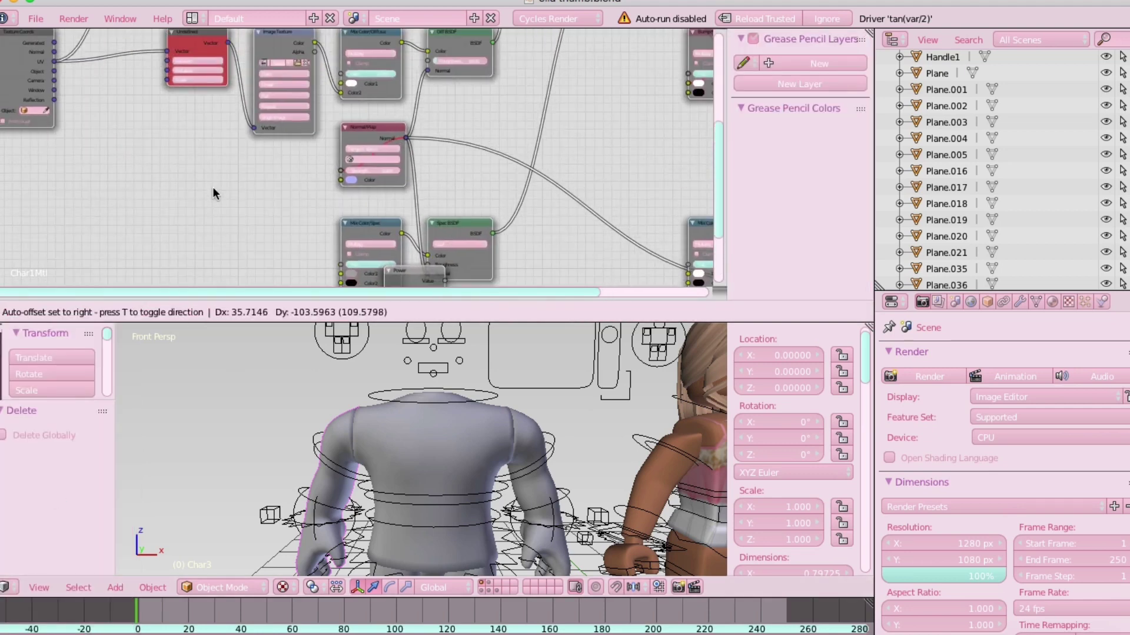
drag(213, 187, 312, 283)
scroll(459, 194, up, 11)
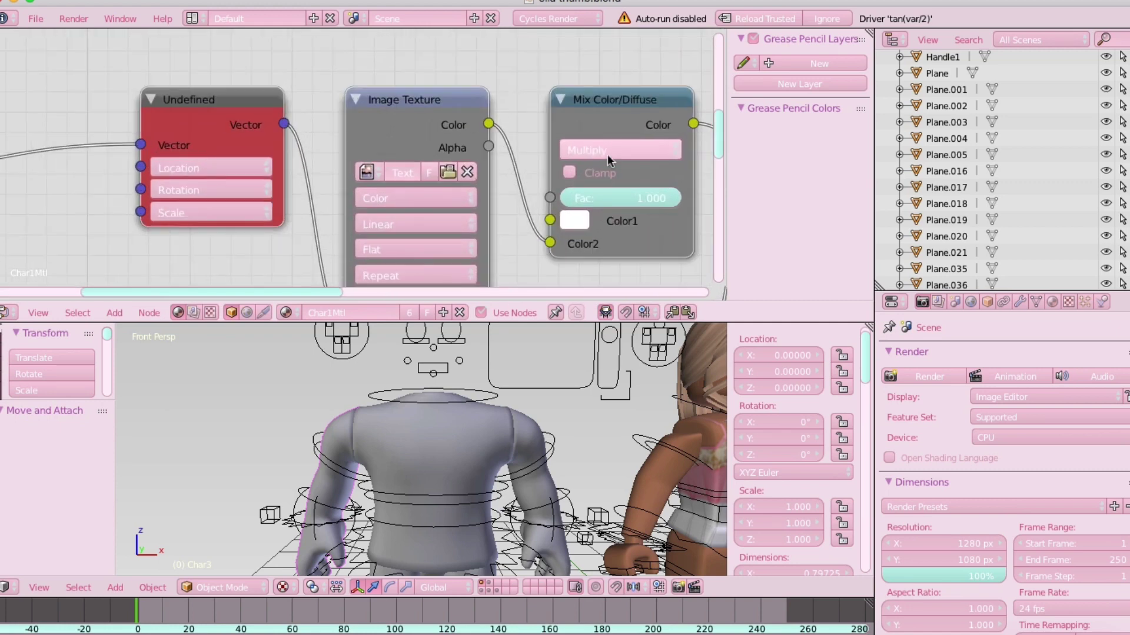
scroll(607, 155, up, 3)
drag(575, 86, 549, 75)
scroll(523, 131, up, 4)
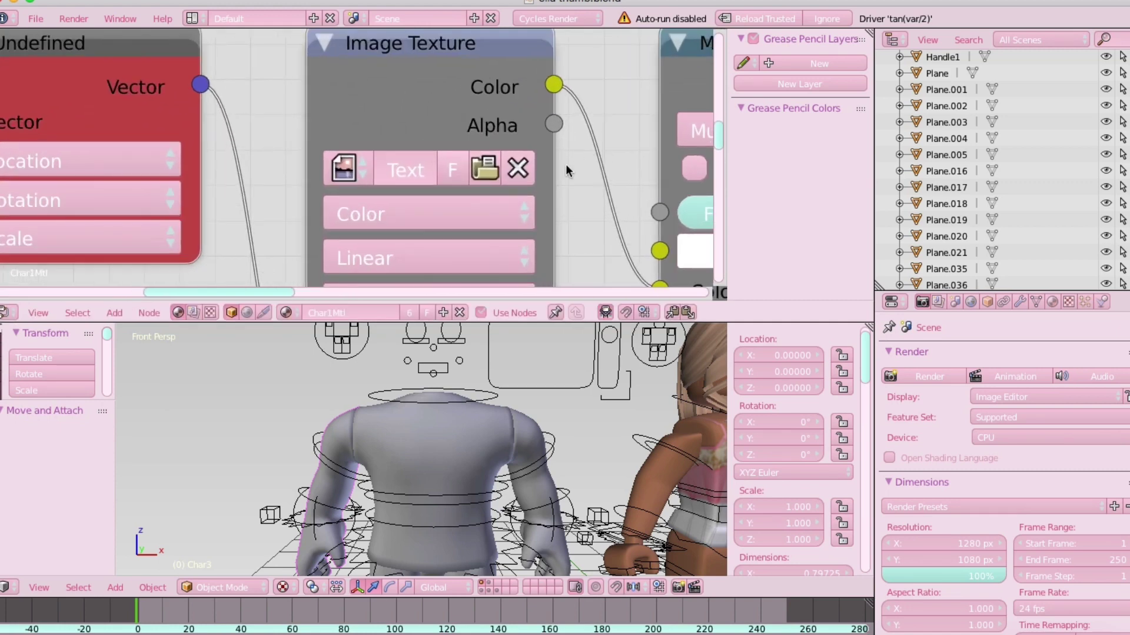
scroll(562, 166, up, 1)
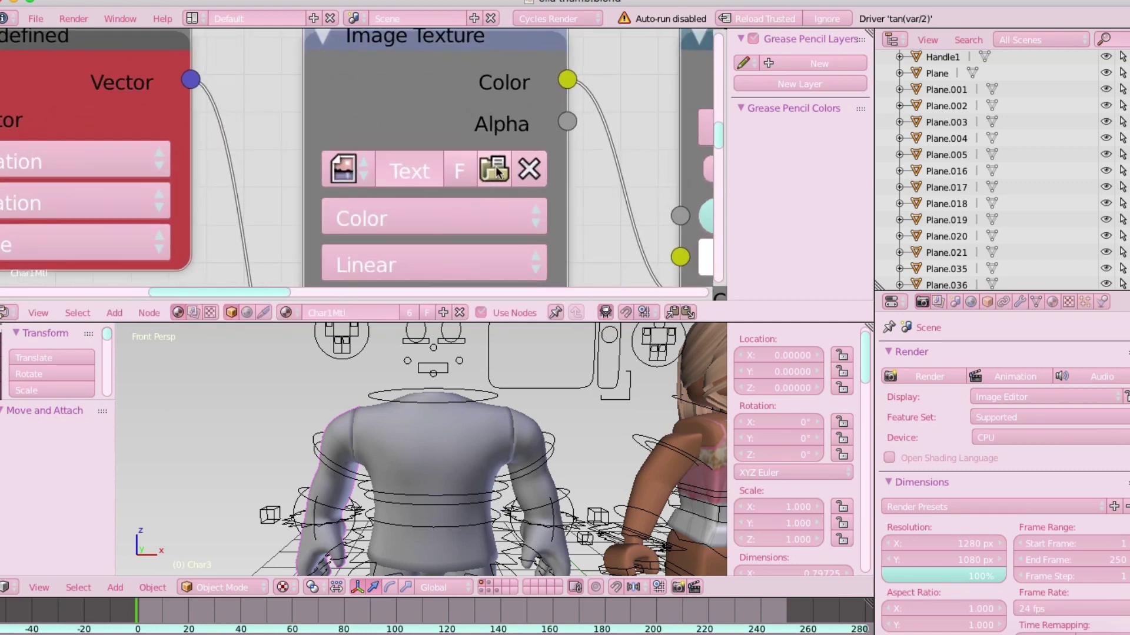
scroll(563, 195, down, 2)
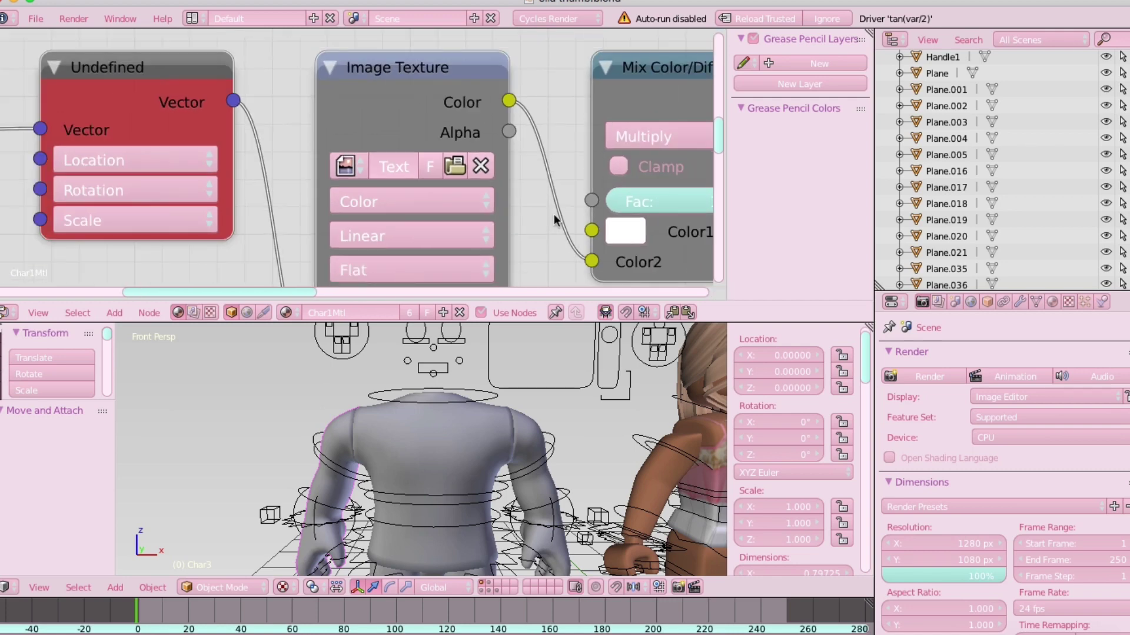
scroll(564, 196, up, 2)
click(497, 171)
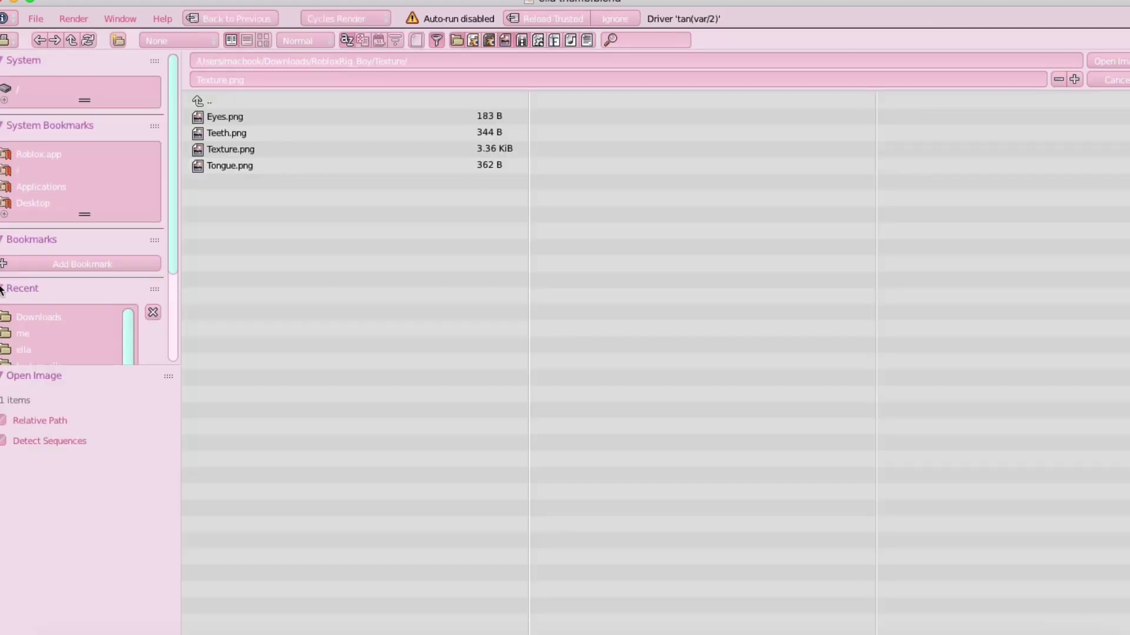
click(30, 200)
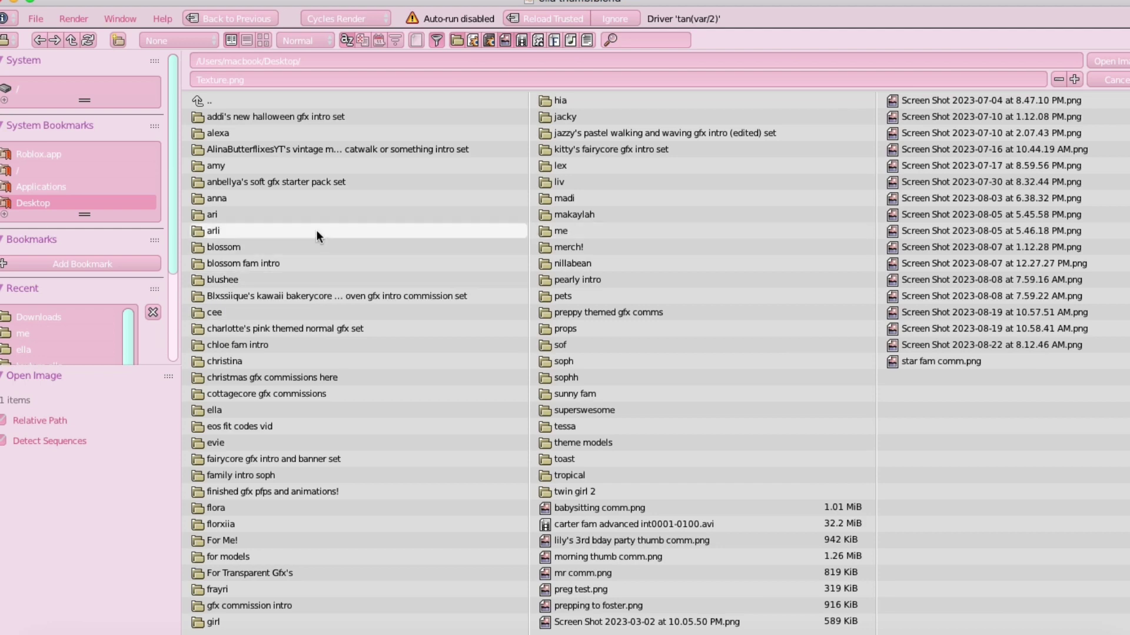
key(Escape)
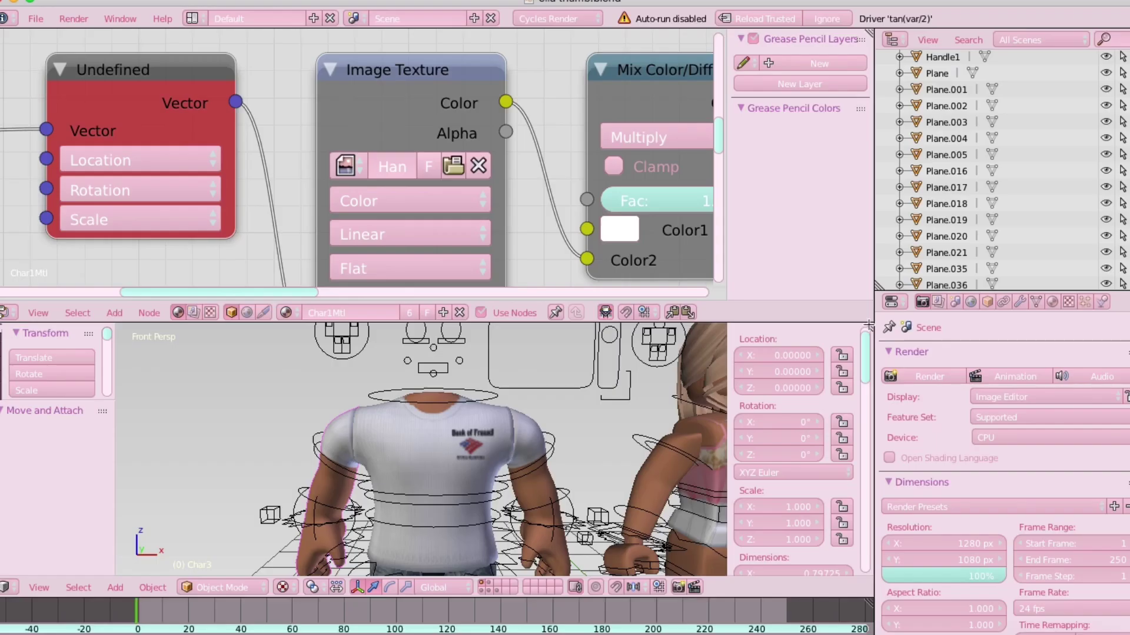
Step: Merge the Node Editor area back into one large 3D view showing the boy rig
drag(870, 327, 406, 177)
key(shift+f)
key(s)
key(Return)
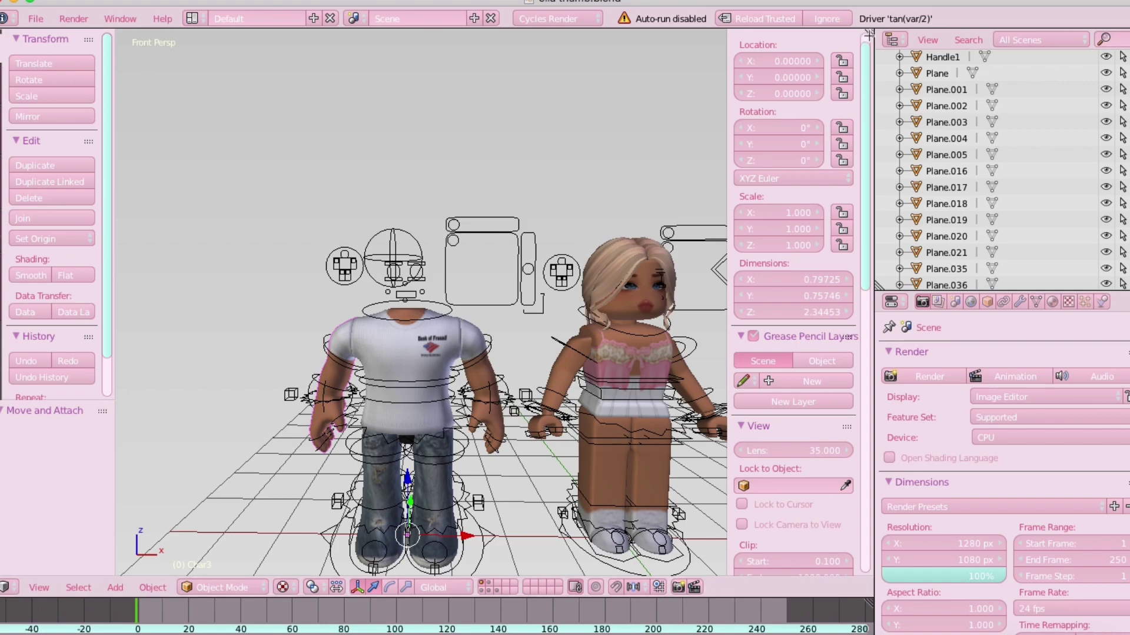
Step: Examine the textured boy rig beside the two woman rigs from several distances
key(shift+f)
key(d)
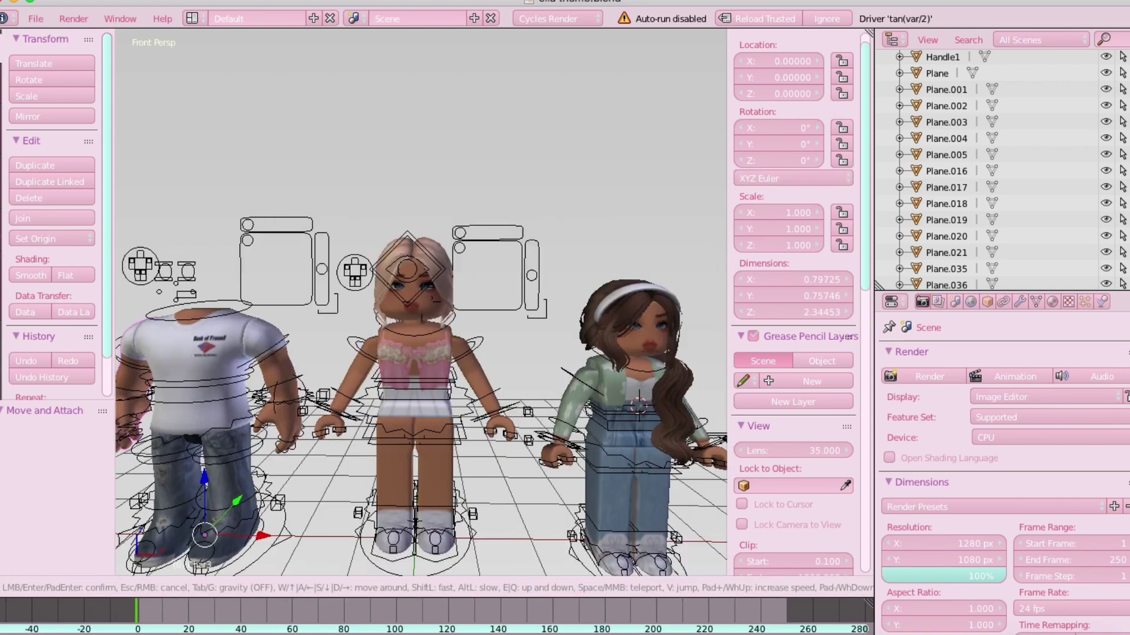
key(s)
key(w)
key(a)
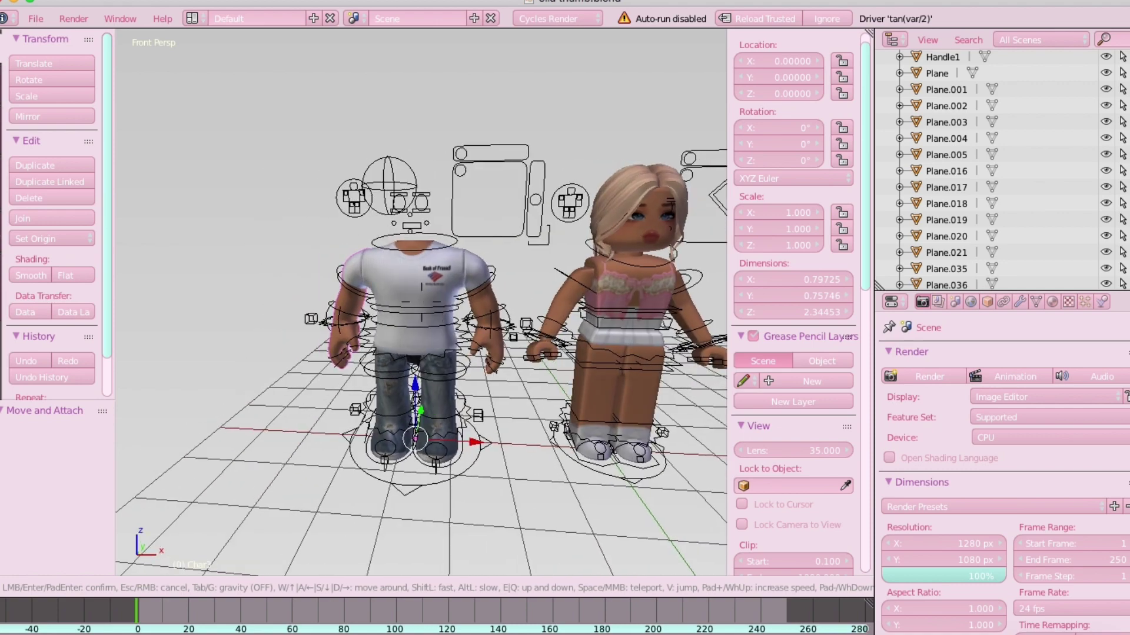
key(w)
key(s)
key(Return)
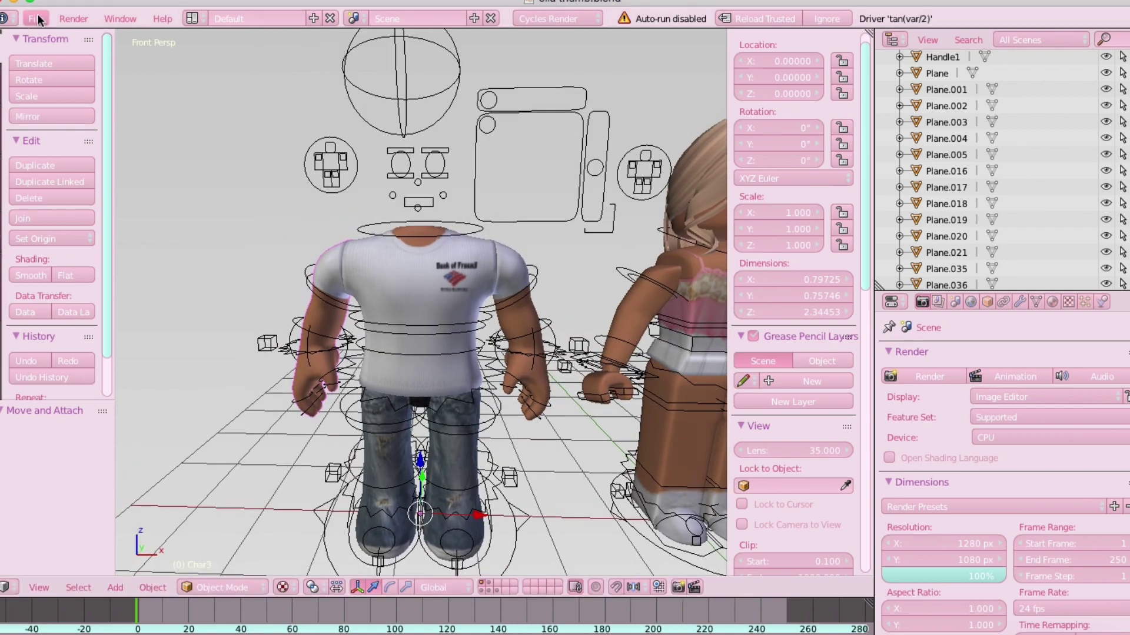
Step: Import the boy avatar's Wavefront OBJ model from its folder on the Desktop
click(36, 18)
mouse_move(105, 330)
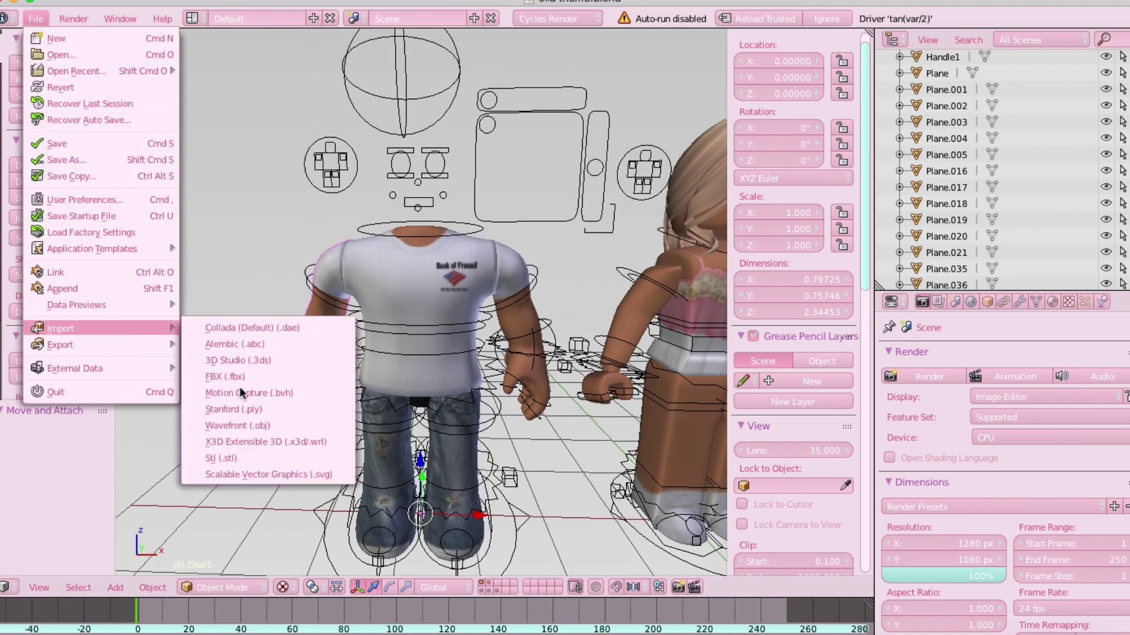
click(246, 422)
click(59, 202)
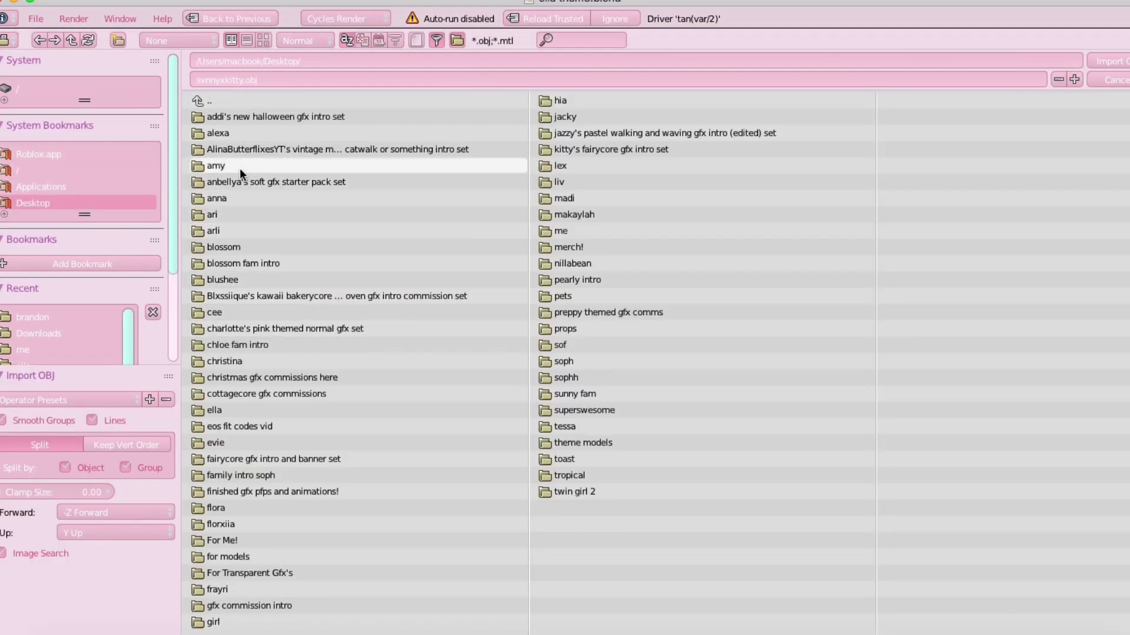
click(235, 411)
click(246, 131)
double_click(246, 130)
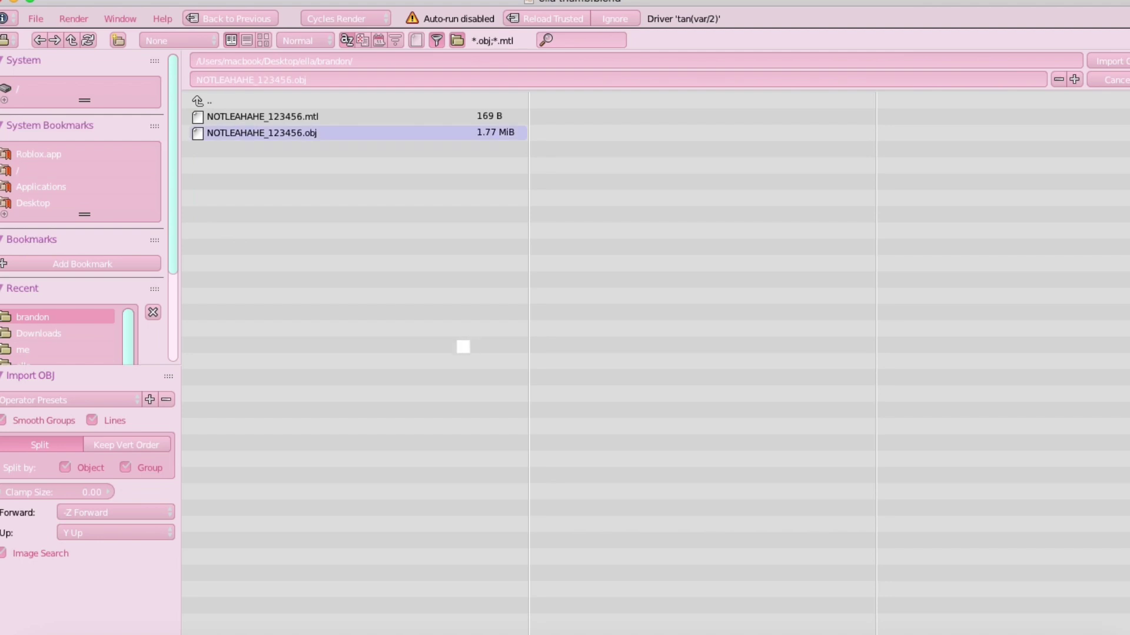
Step: Delete the imported boy avatar's arm and leg meshes, keeping its torso and head
key(shift+f)
click(343, 334)
drag(253, 403, 453, 407)
right_click(484, 400)
shift+right_click(544, 388)
shift+right_click(625, 325)
shift+right_click(408, 324)
key(x)
key(Return)
Step: Delete the imported avatar's torso mesh overlapping the boy rig's shirt
scroll(471, 282, up, 1)
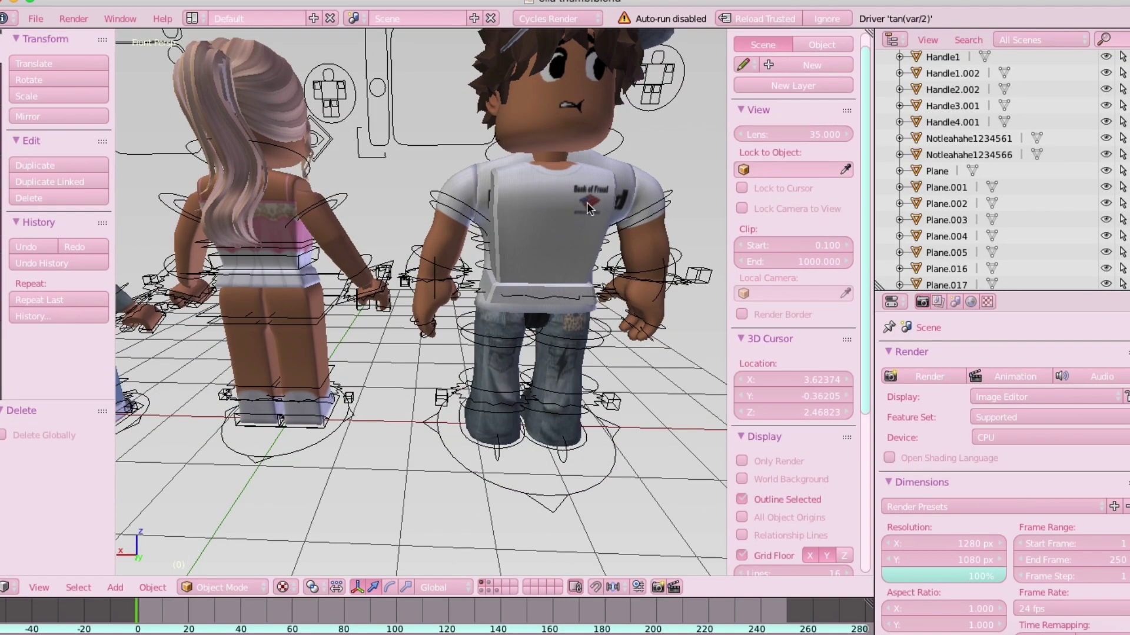
right_click(529, 247)
key(x)
key(Return)
Step: Select the imported head with its ears, hair and cap, and join them into a single object
key(shift+f)
key(w)
key(a)
key(w)
click(421, 302)
right_click(278, 358)
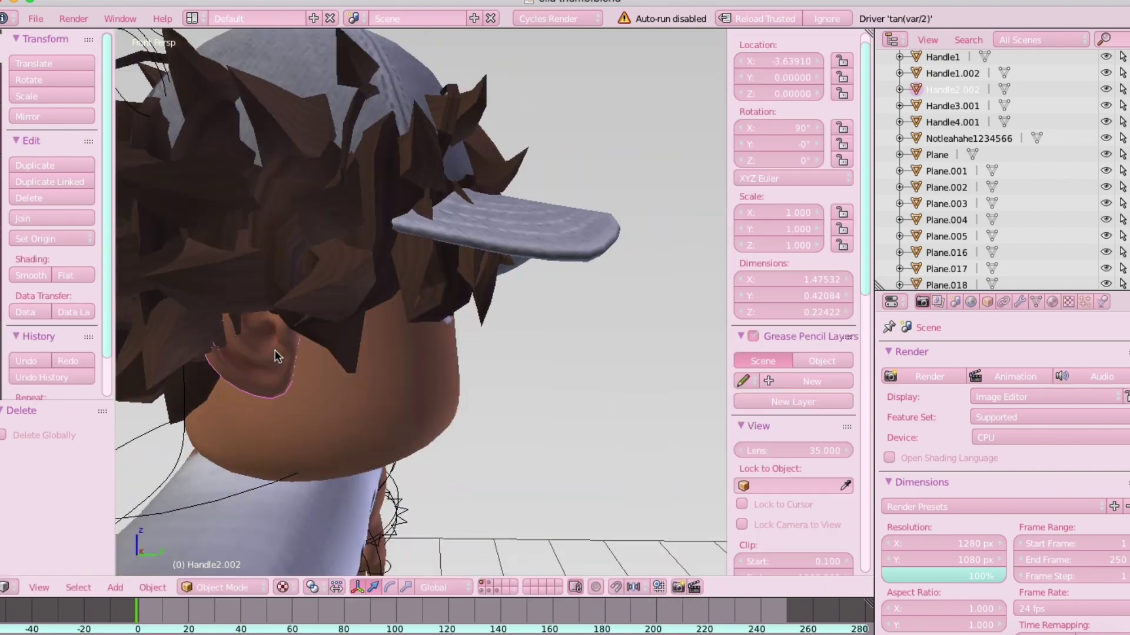
shift+right_click(444, 372)
key(shift+f)
click(486, 249)
shift+right_click(486, 249)
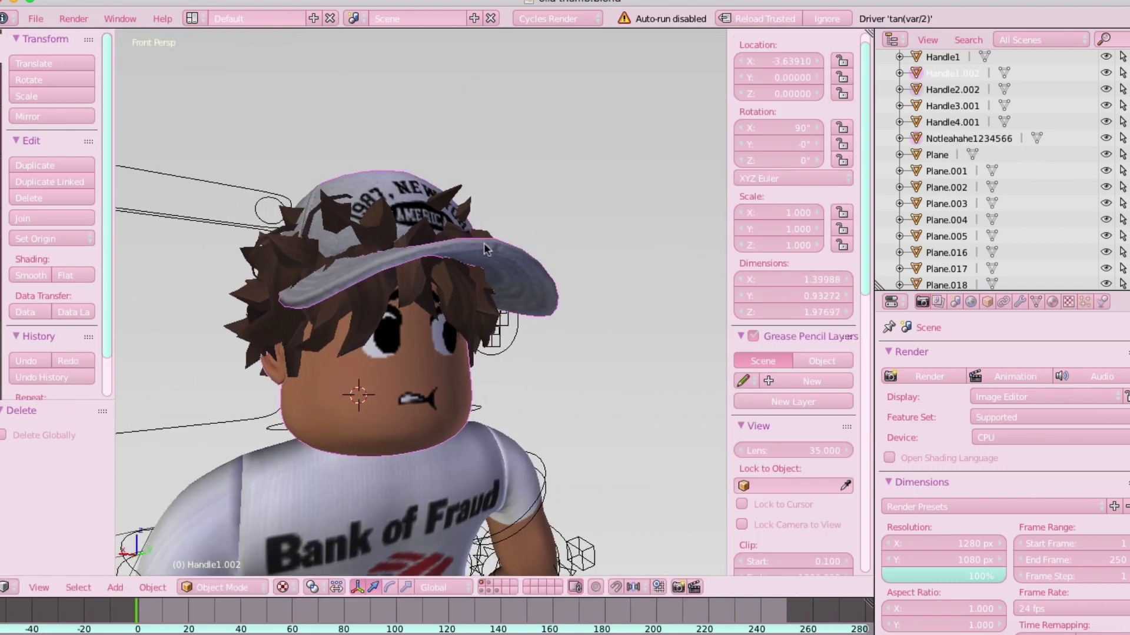
click(50, 219)
Step: Set the joined boy head's origin to its geometry, undoing a trial move along X
click(51, 237)
click(53, 272)
drag(391, 300, 520, 300)
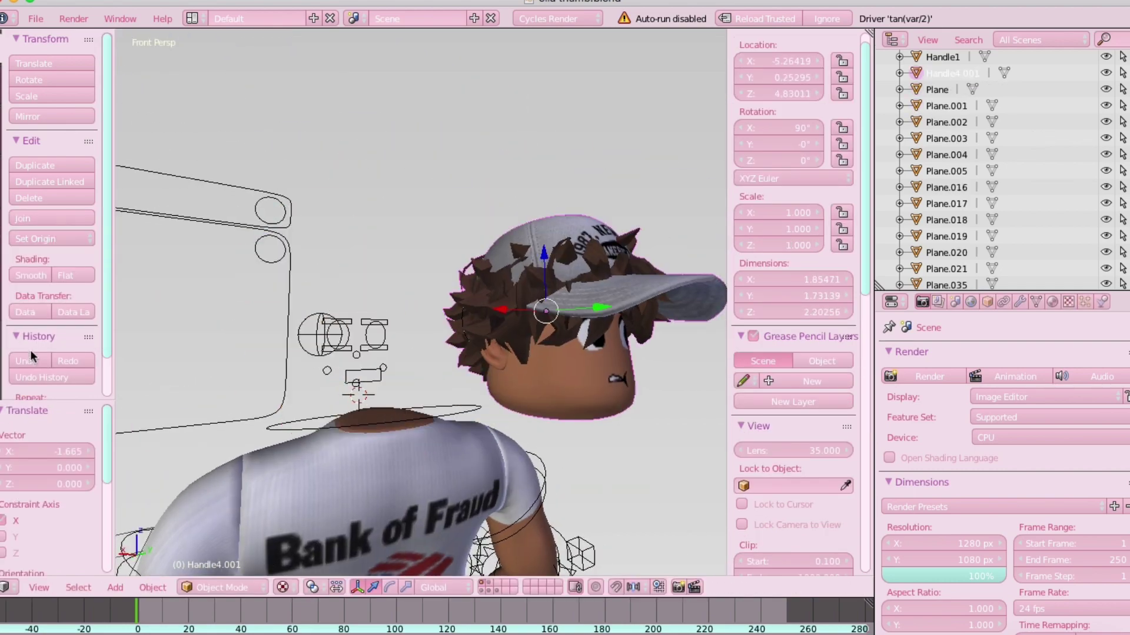
click(29, 356)
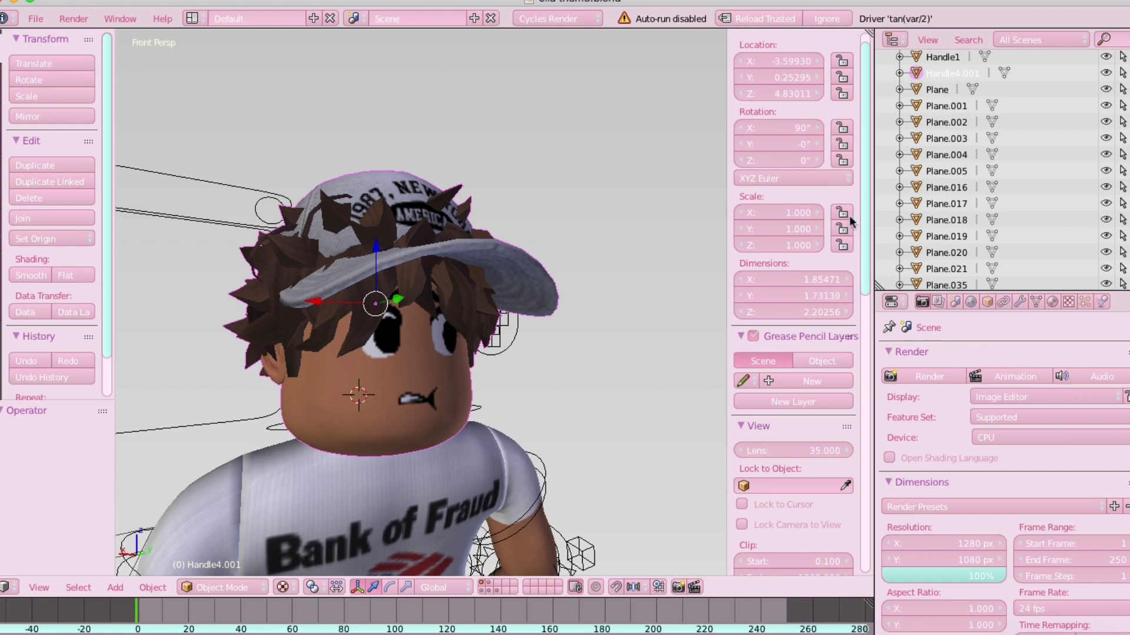
click(48, 239)
click(55, 219)
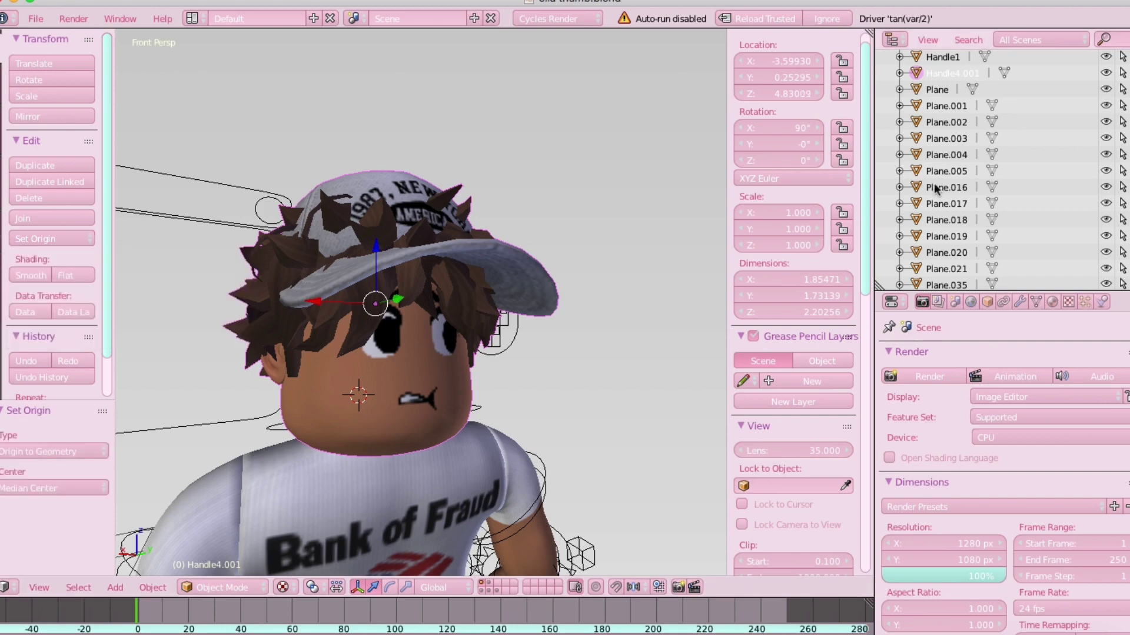
Step: Set the joined boy head's Z rotation to 180°
click(772, 158)
text(180)
key(Return)
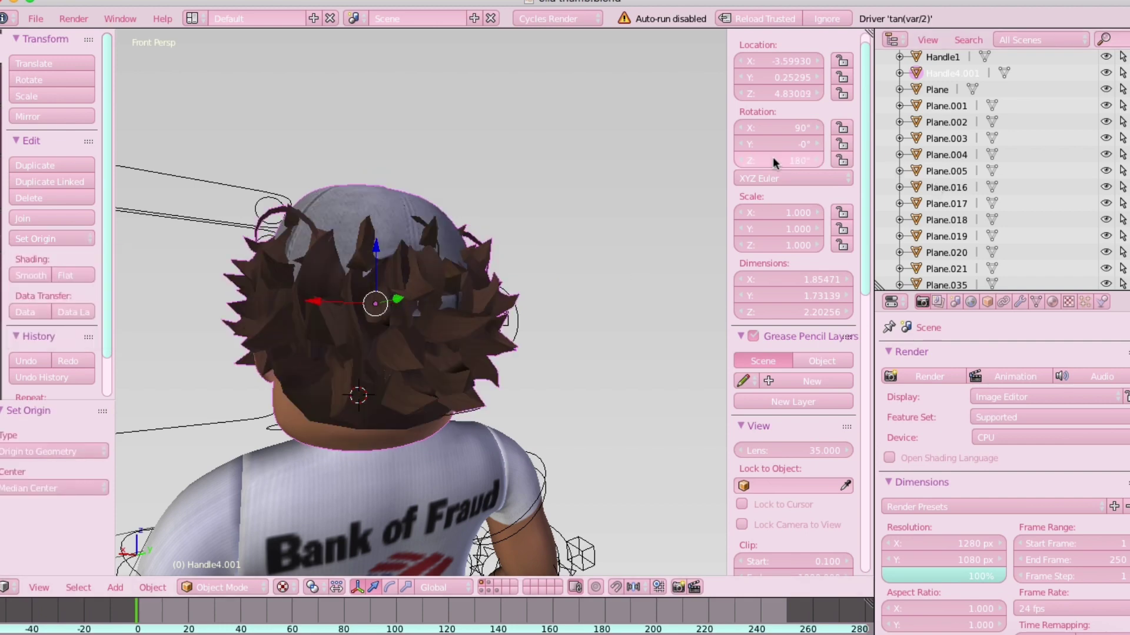
Step: Position the head over the boy rig's neck at about X -3.68, Y 0.09, Z 4.82
key(shift+f)
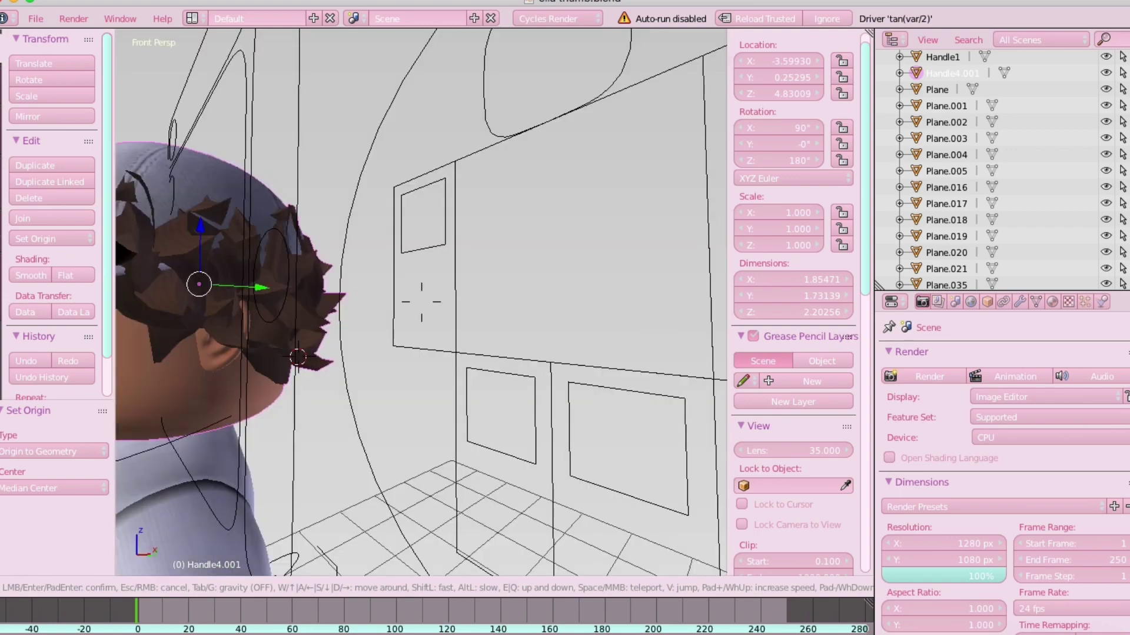
key(s)
key(a)
key(w)
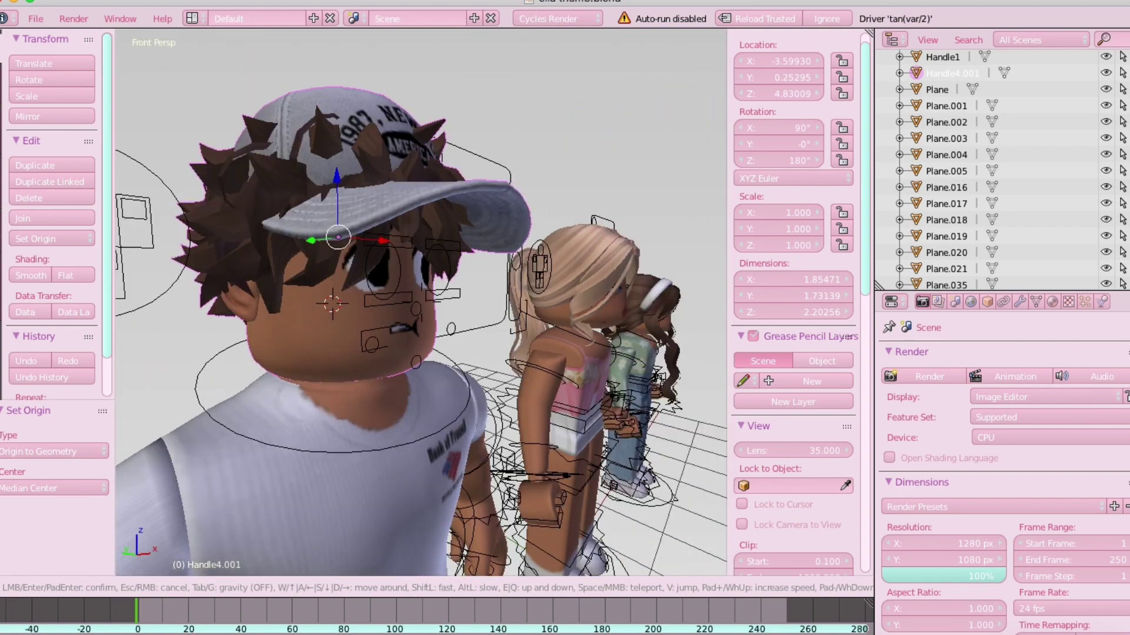
click(338, 239)
mouse_move(356, 240)
mouse_down()
mouse_move(419, 239)
mouse_move(340, 242)
mouse_up()
click(341, 249)
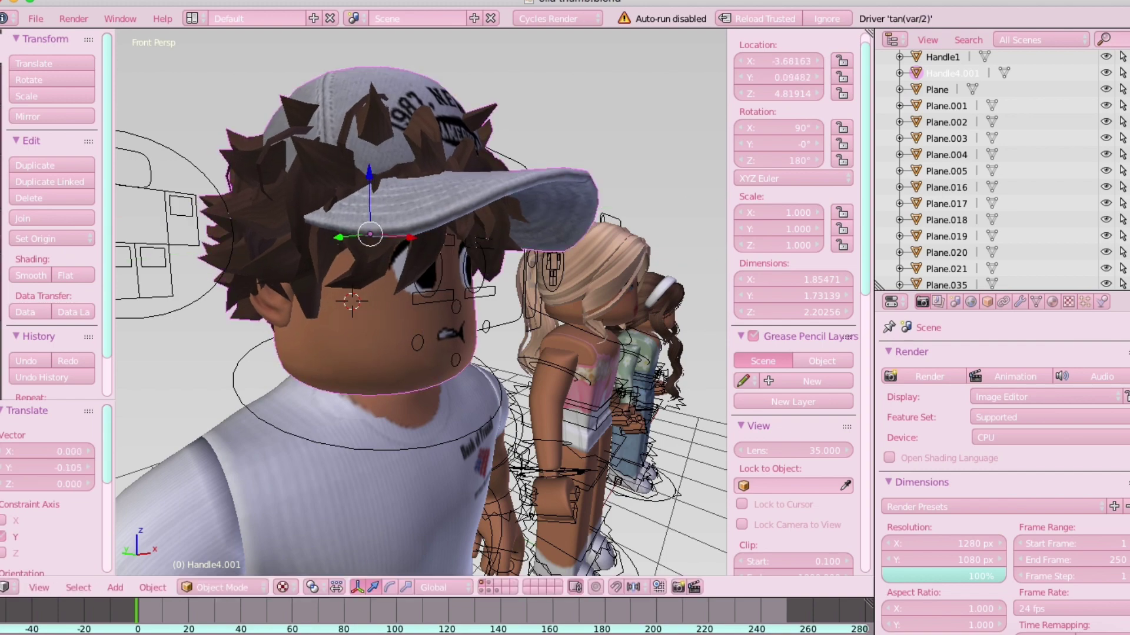
key(shift+f)
key(d)
key(w)
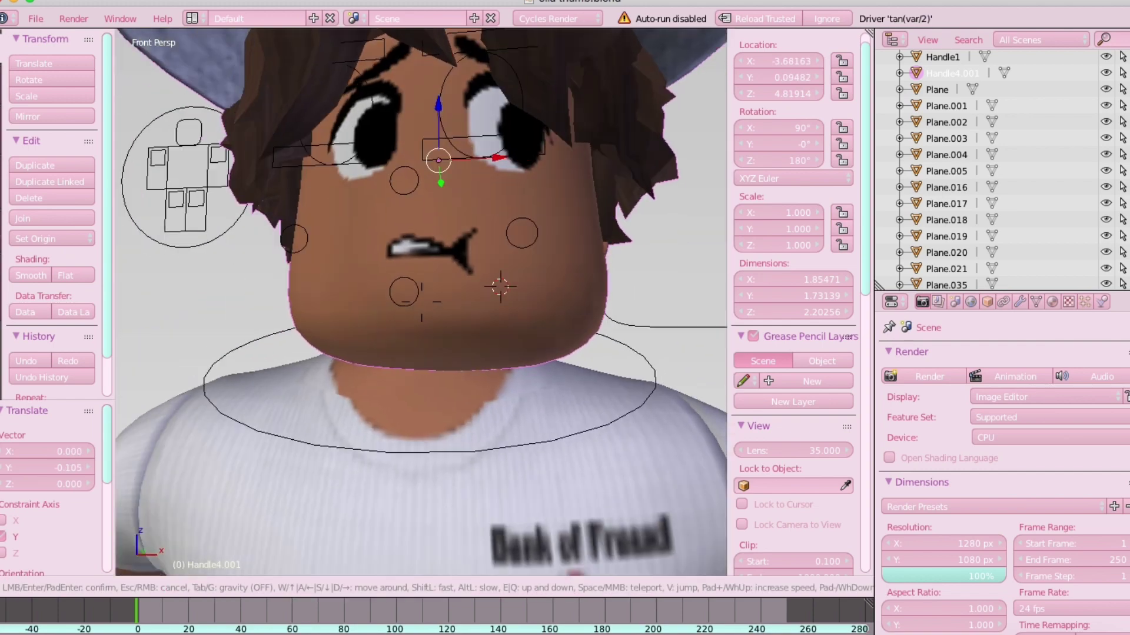
key(Escape)
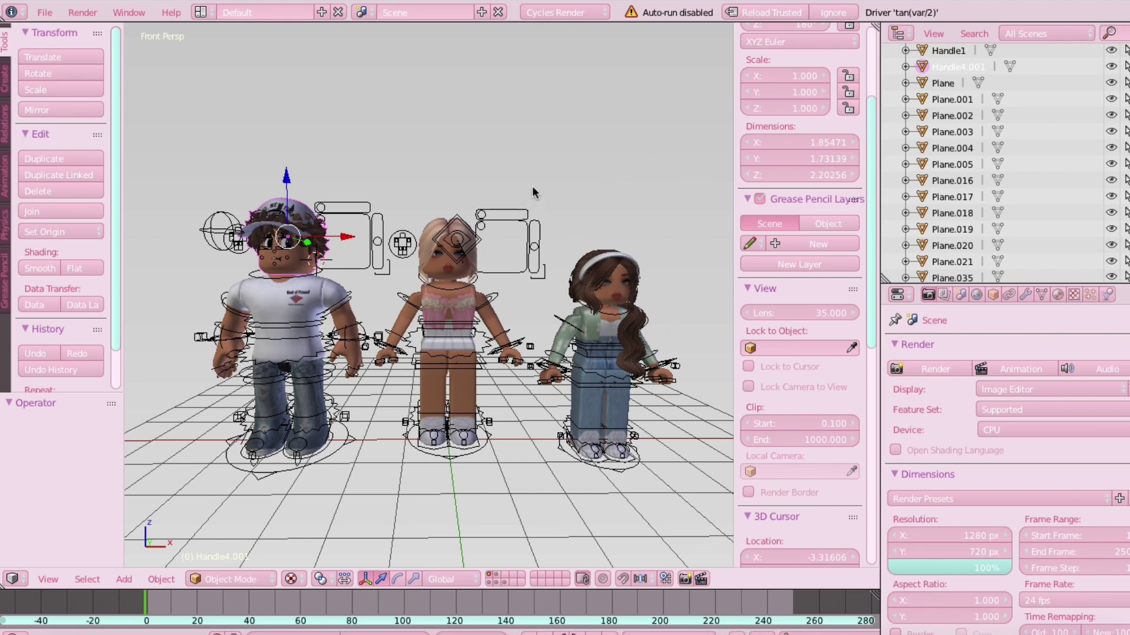
Step: Import the living-room OBJ model from the Desktop's "for models" folder
click(46, 13)
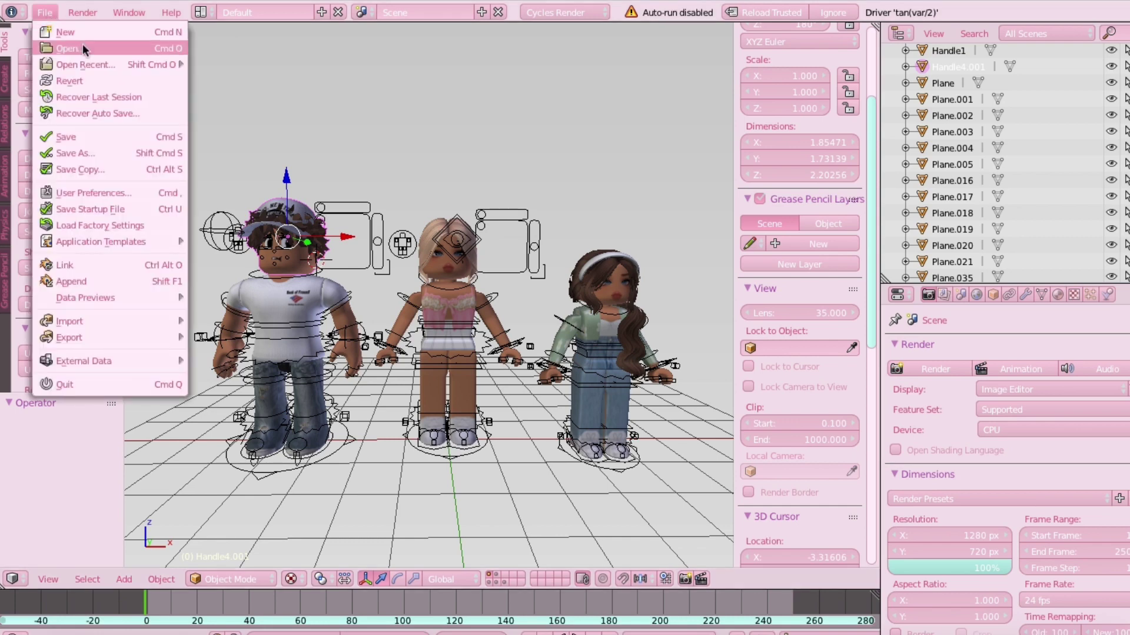
mouse_move(154, 323)
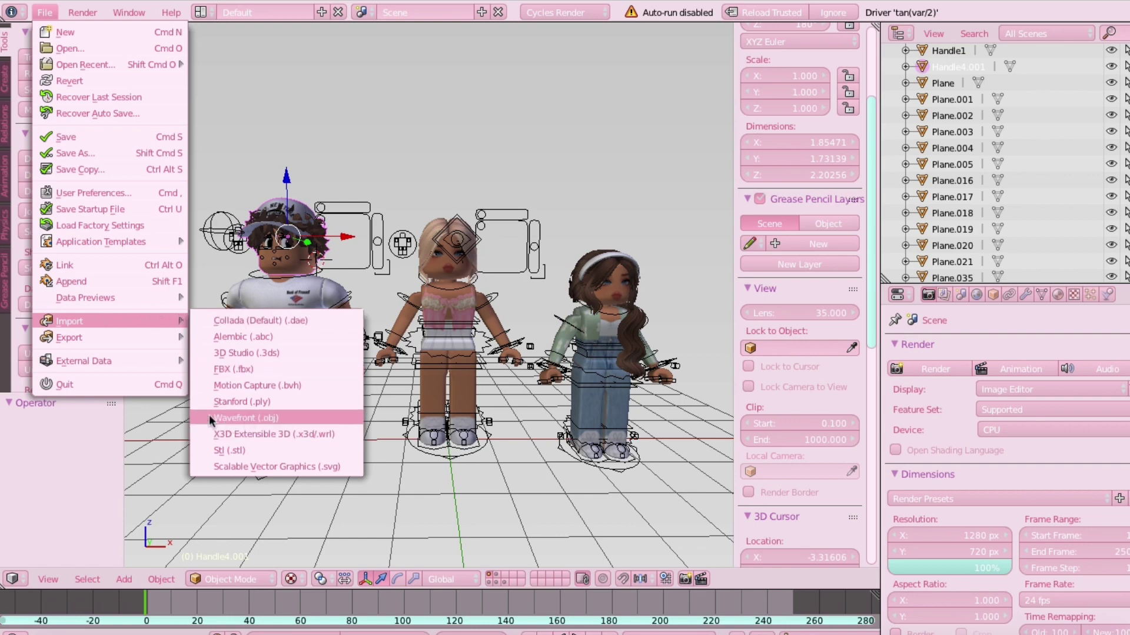
click(245, 417)
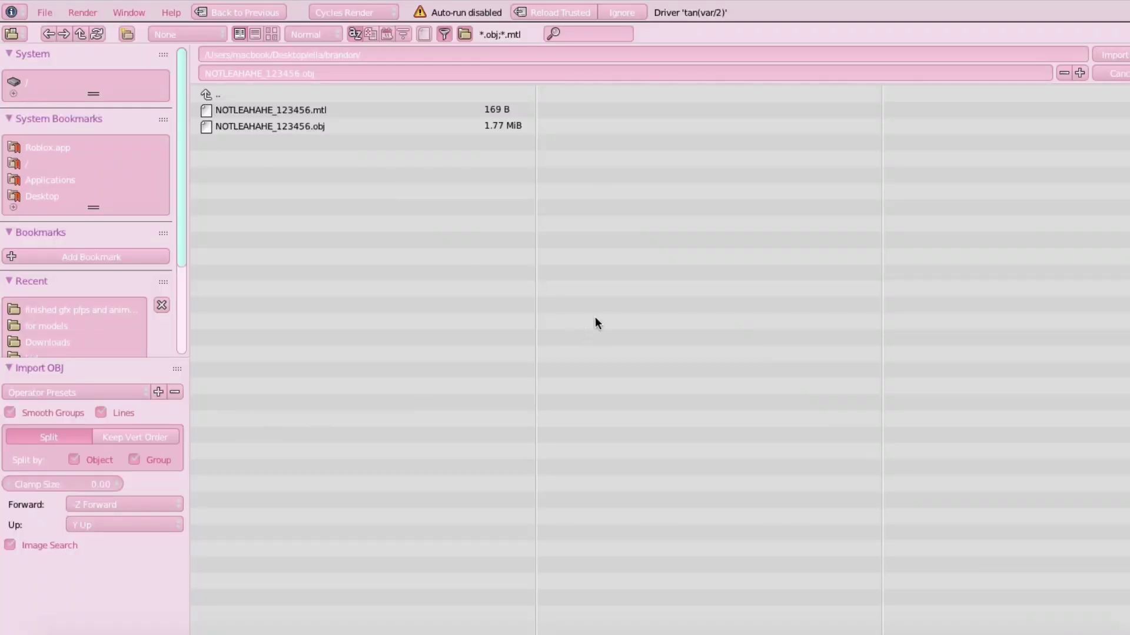
click(66, 193)
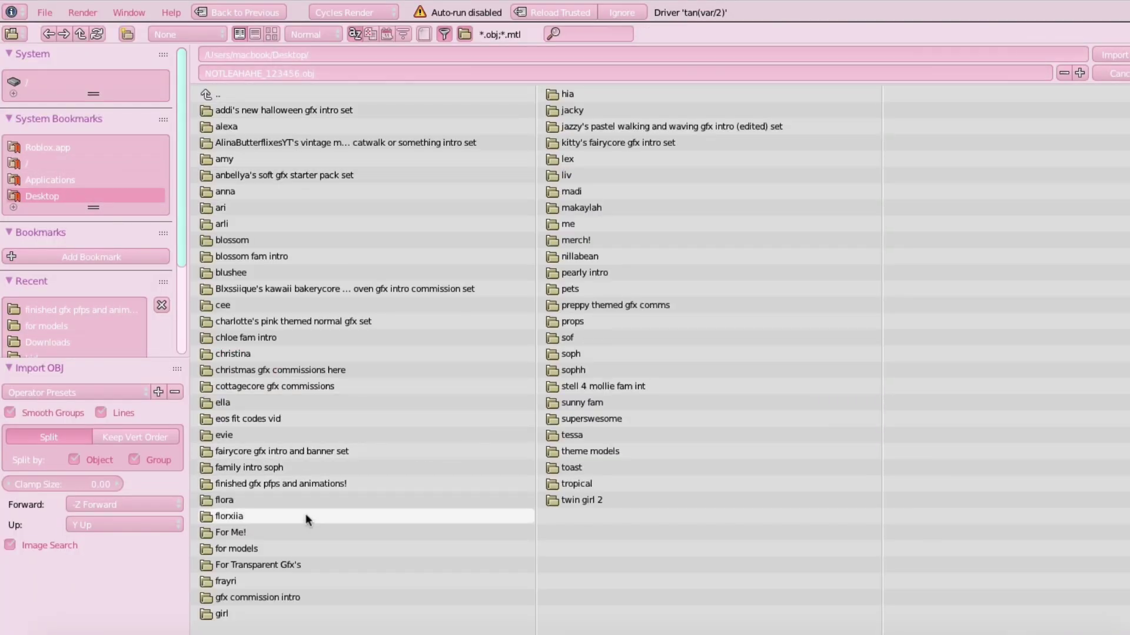
click(310, 551)
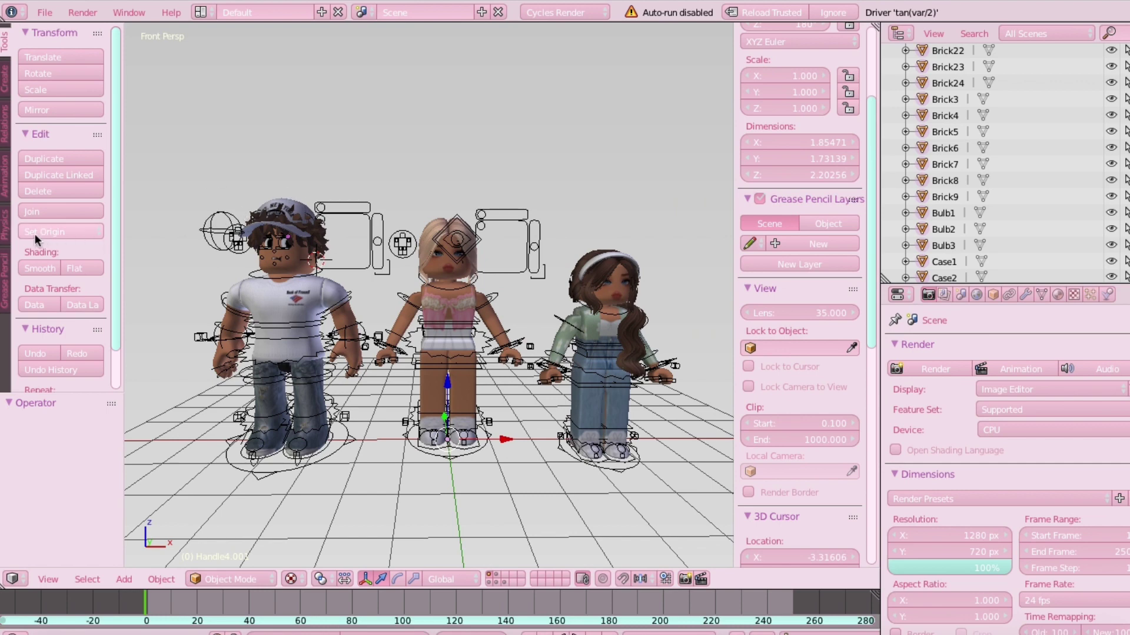
Step: Set the imported room's origin to its geometry and move the room about 38.6 units along X
click(51, 232)
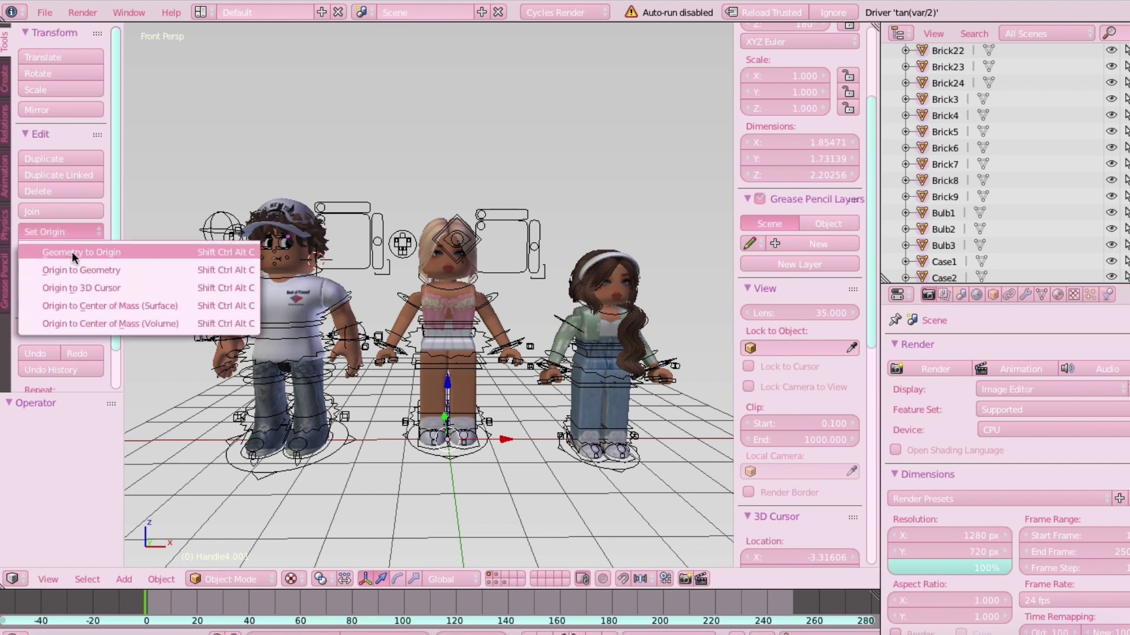
click(100, 269)
key(shift+f)
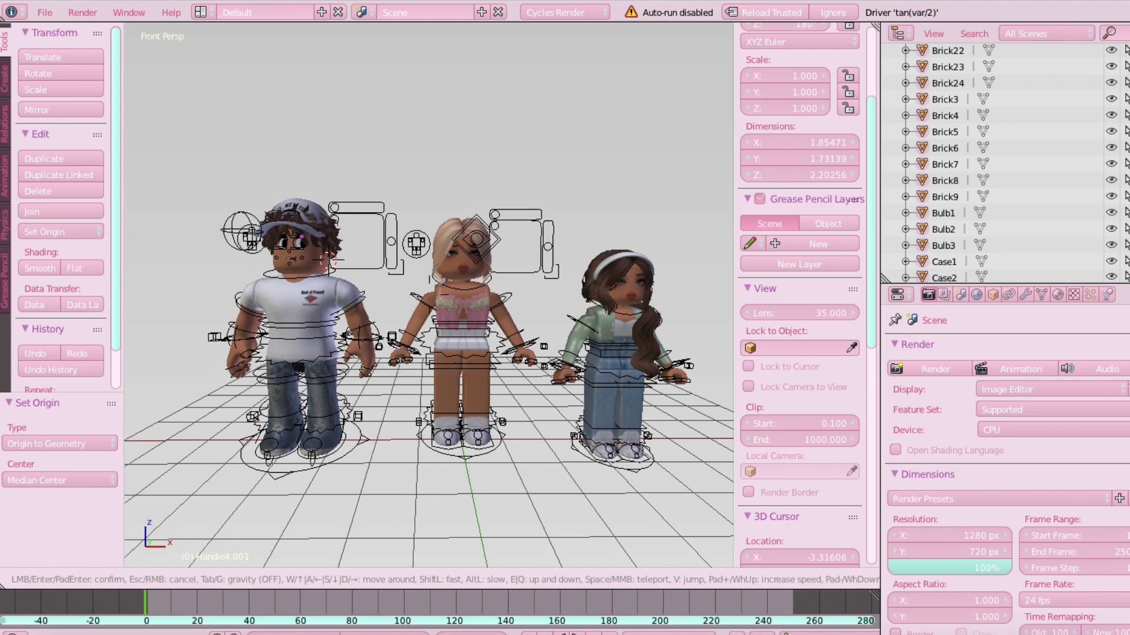
key(s)
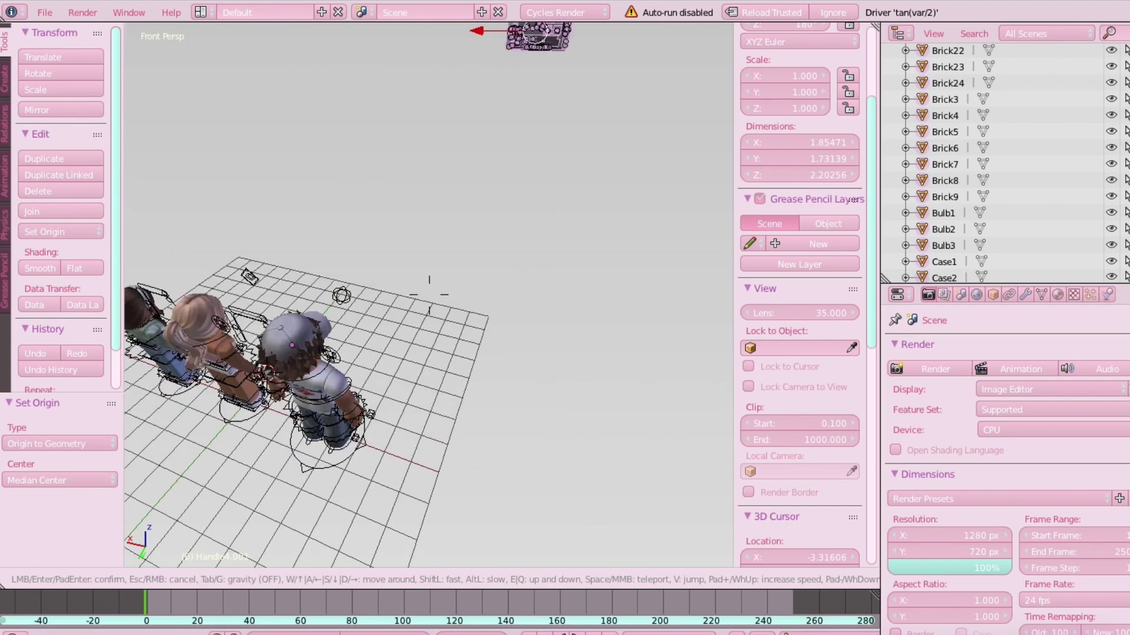
click(460, 192)
drag(443, 143, 392, 142)
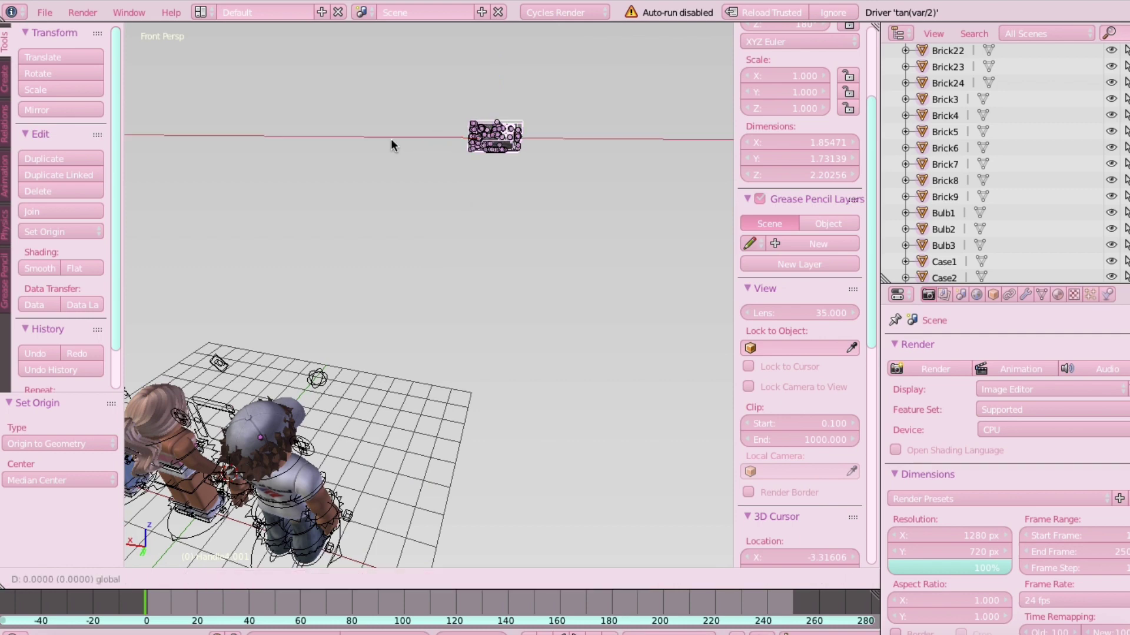
click(368, 140)
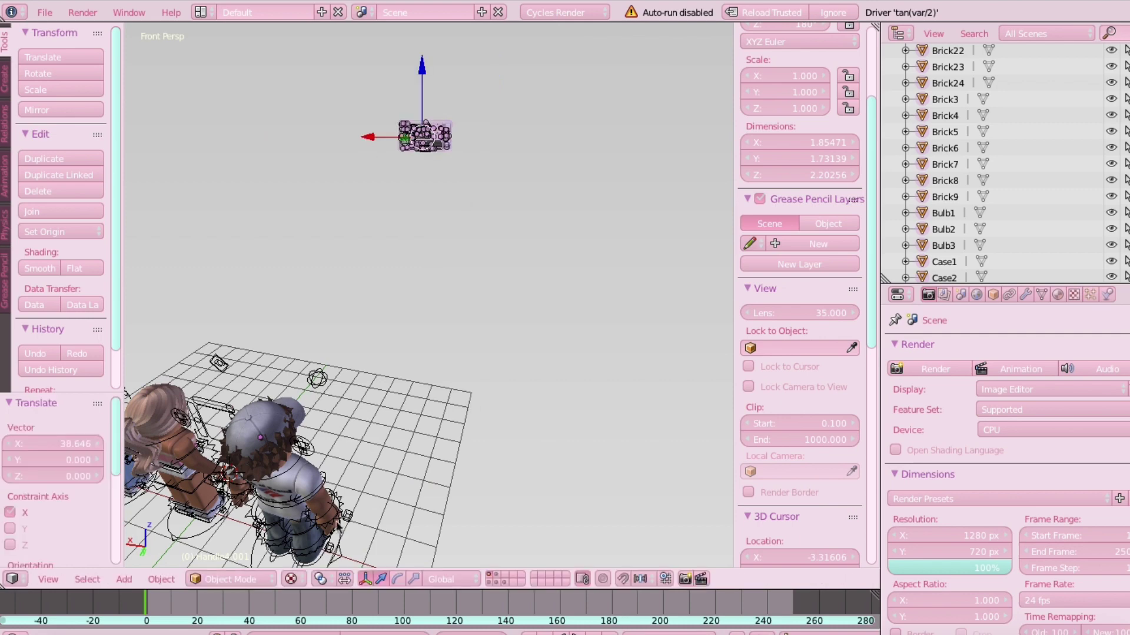
Step: Rotate the room about 180° around Z and move it about 149 units along Y
click(398, 580)
drag(371, 145, 406, 160)
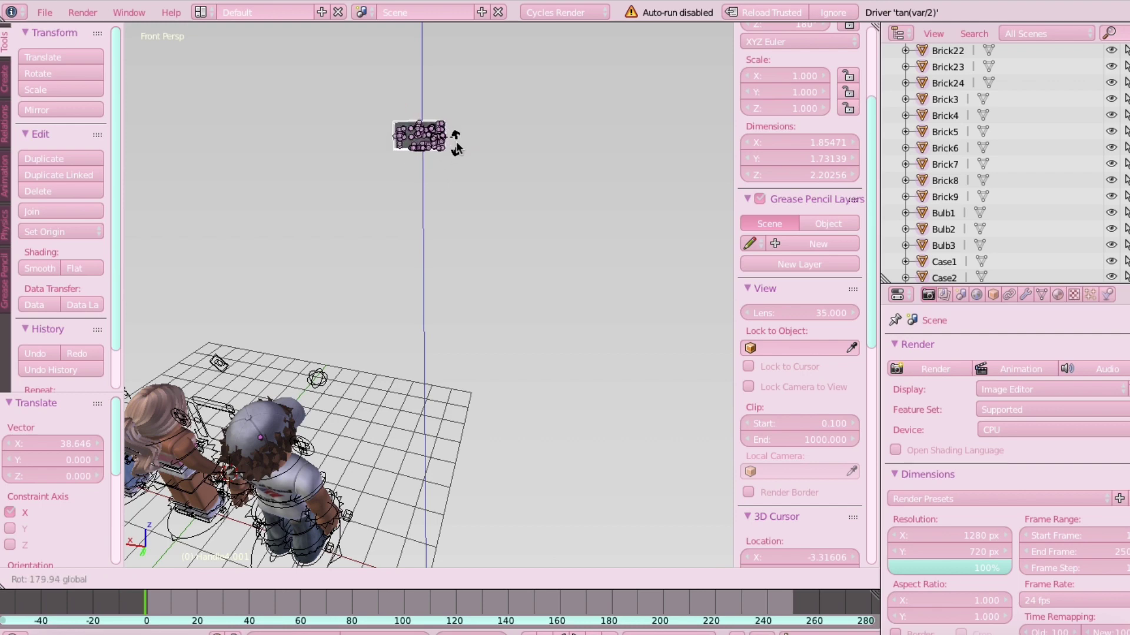
drag(465, 140, 214, 289)
click(381, 580)
key(shift+f)
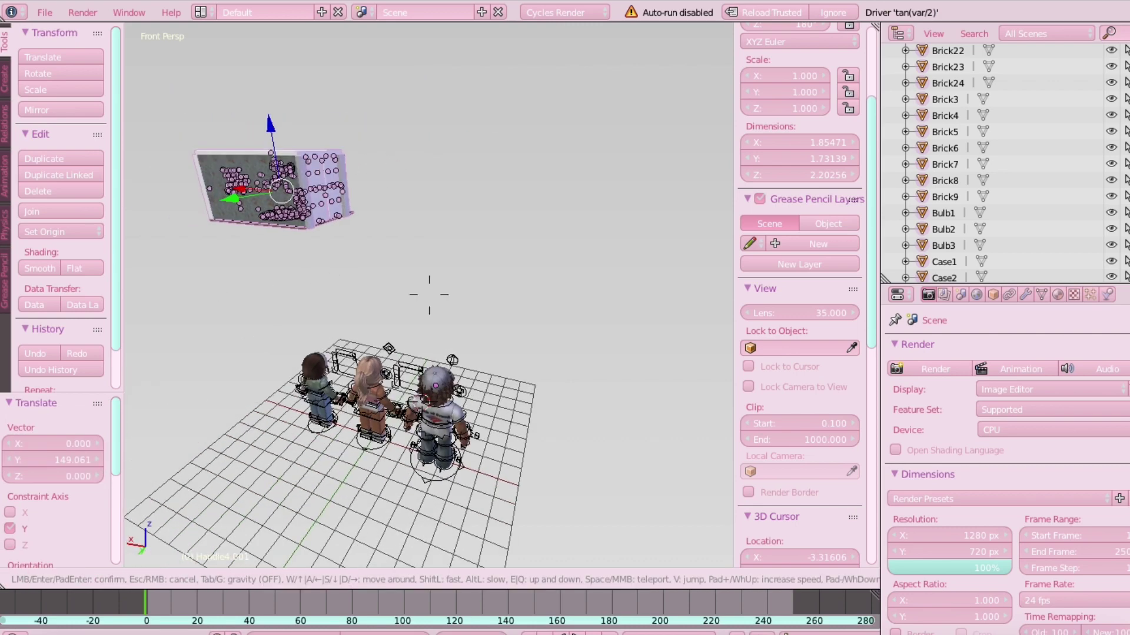
Step: Move the room about -47 units along X and 46.1 units along Y, over the three characters
key(a)
click(244, 176)
drag(257, 174, 501, 199)
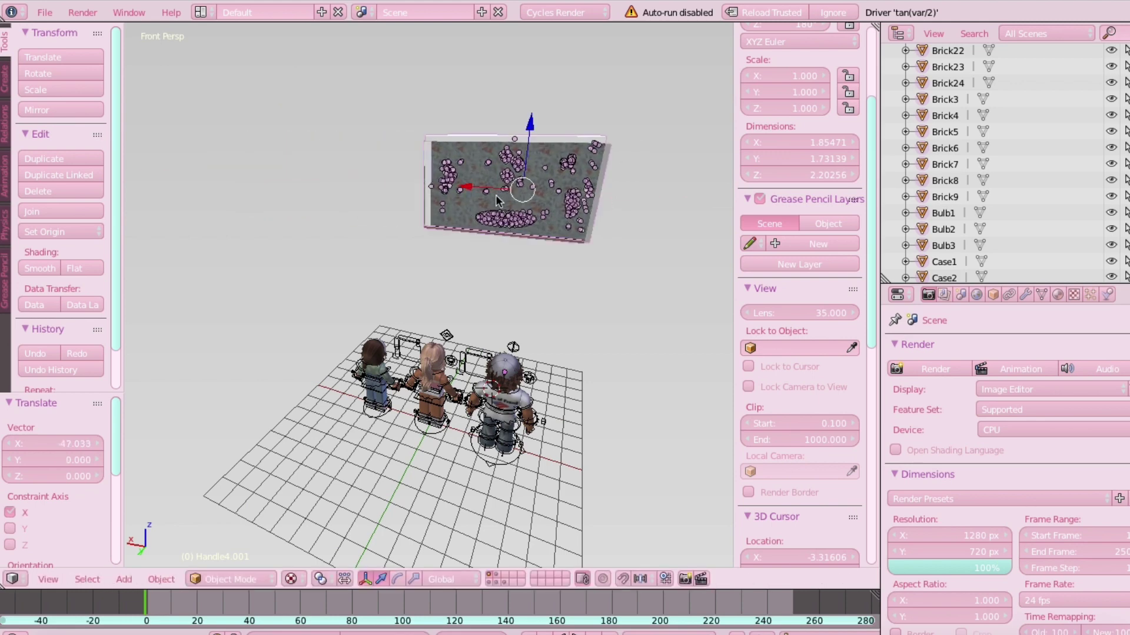
key(shift+f)
key(d)
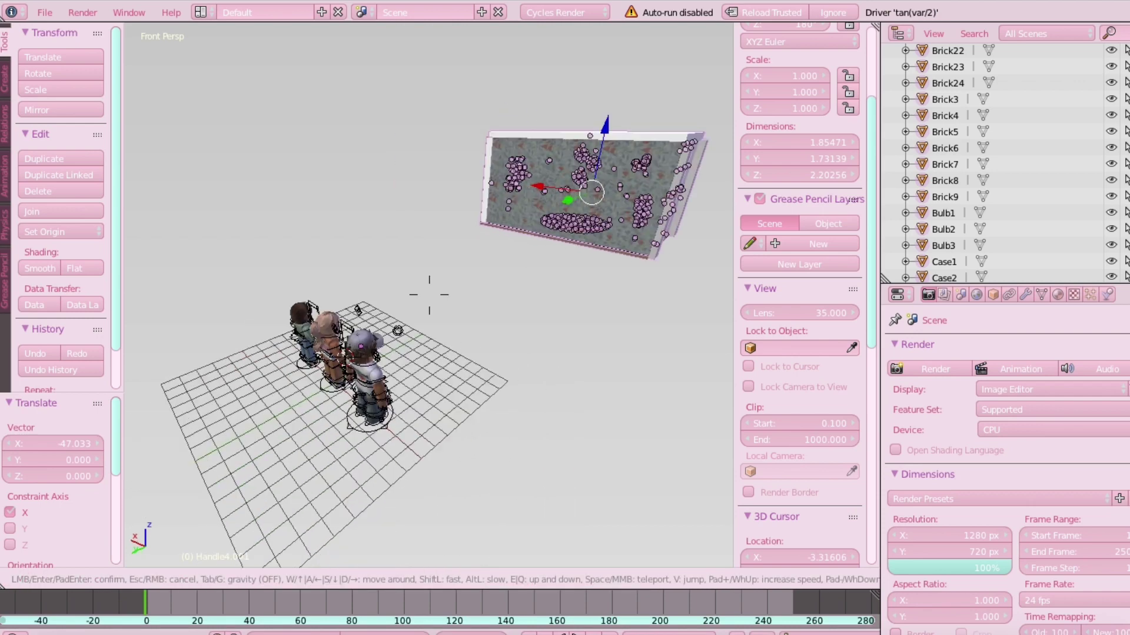
click(637, 211)
key(g)
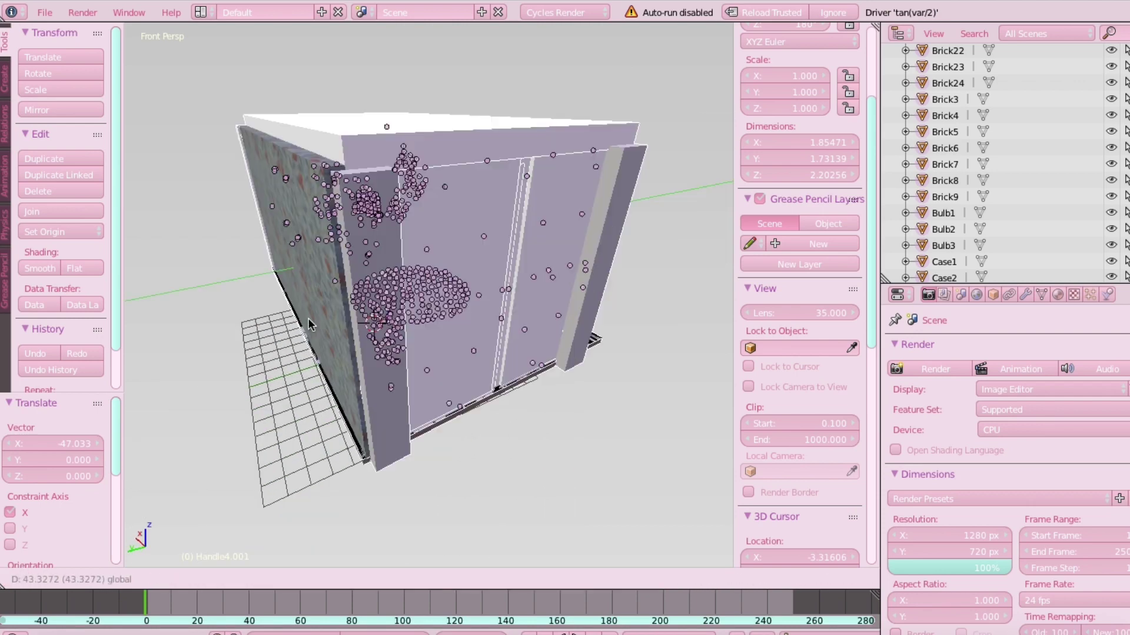
click(365, 376)
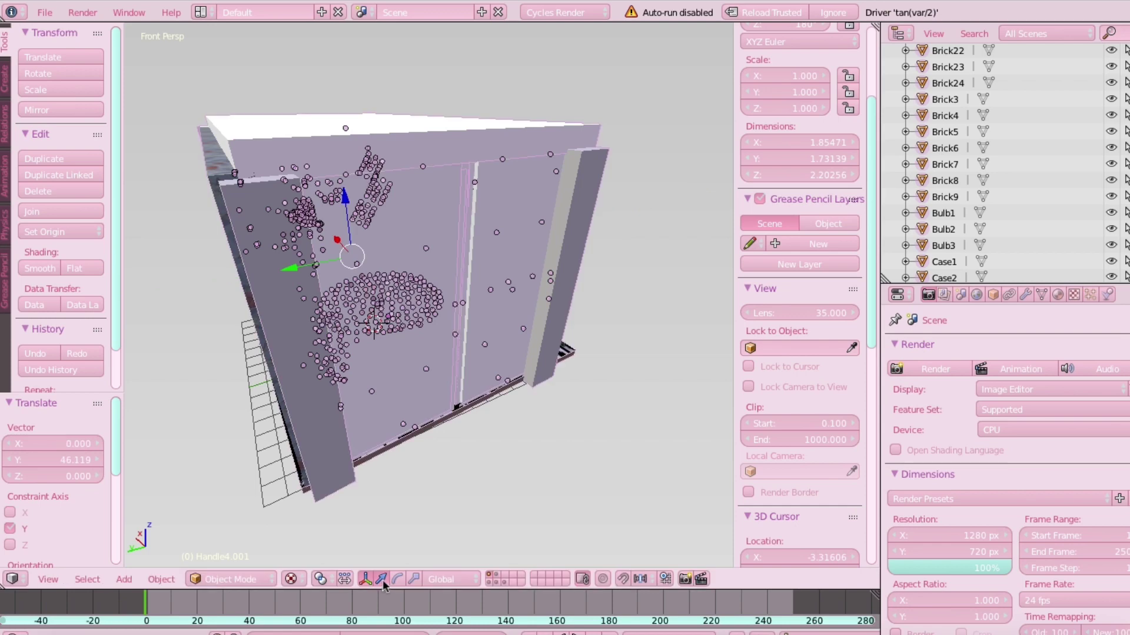
Step: Rotate the room by -5.15° around Z
key(r)
key(z)
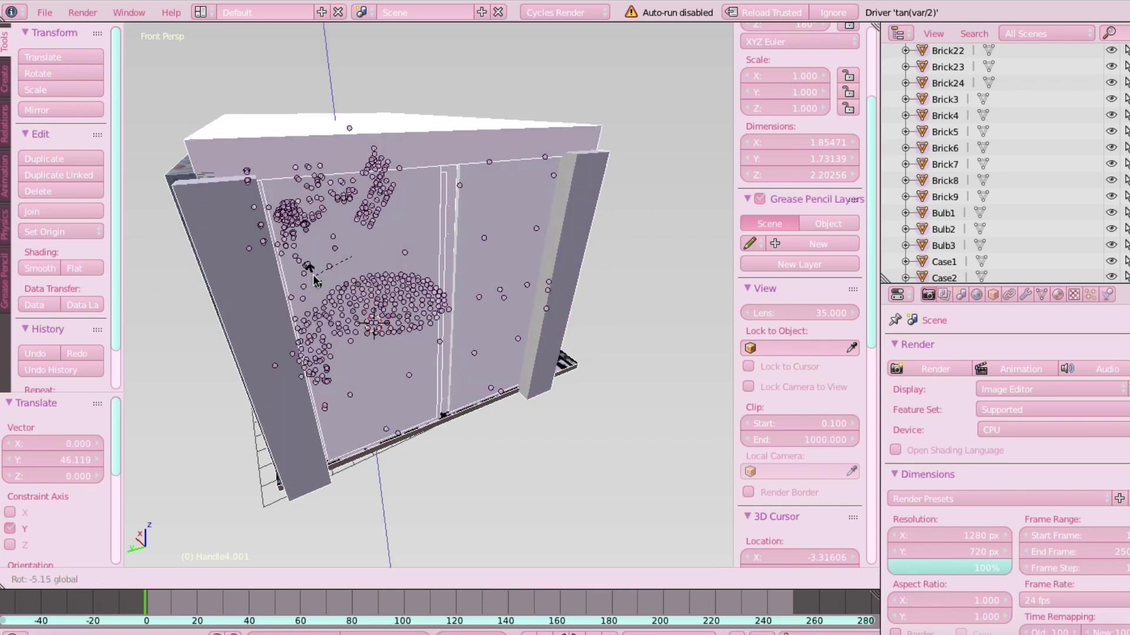
click(314, 276)
Step: Lower the room by 0.67 units along Z to fit the rug to the characters' feet
key(shift+f)
key(w)
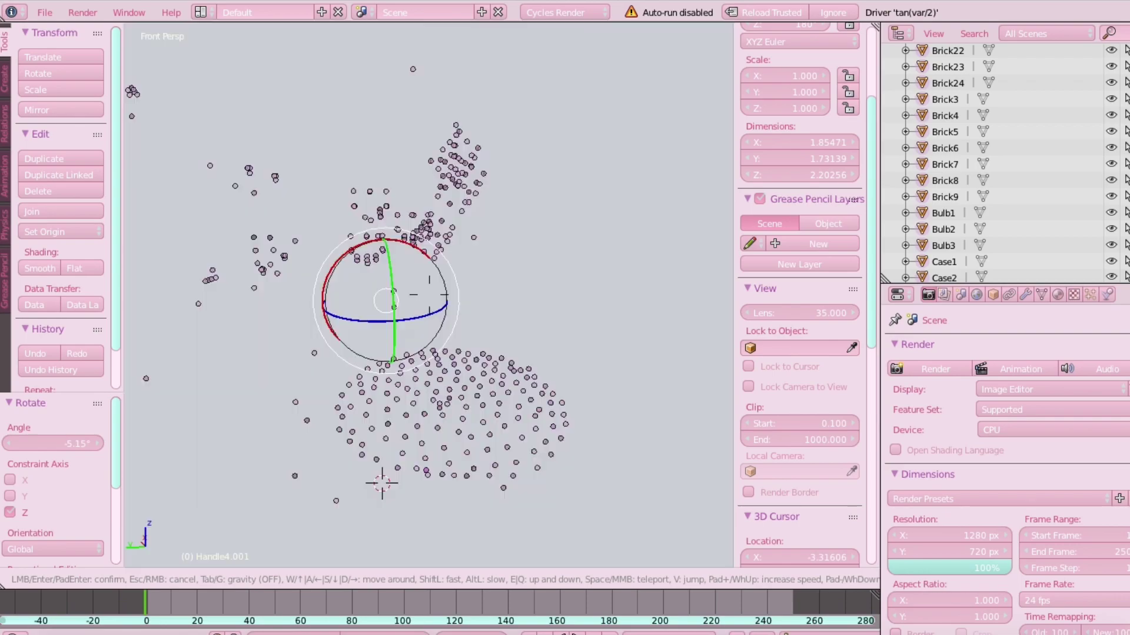
key(s)
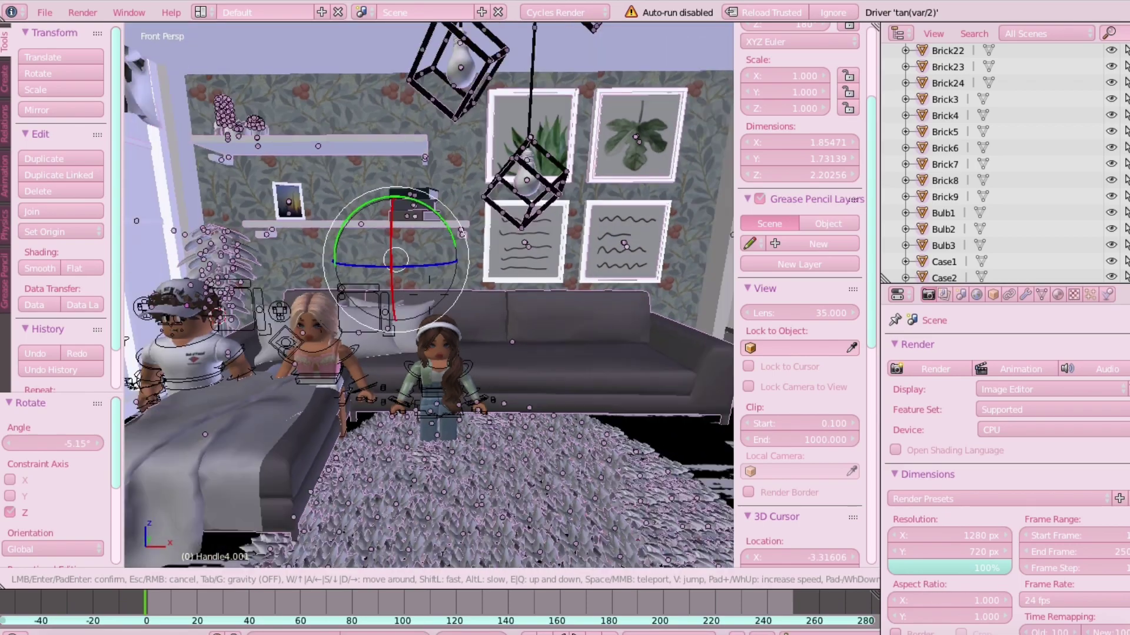
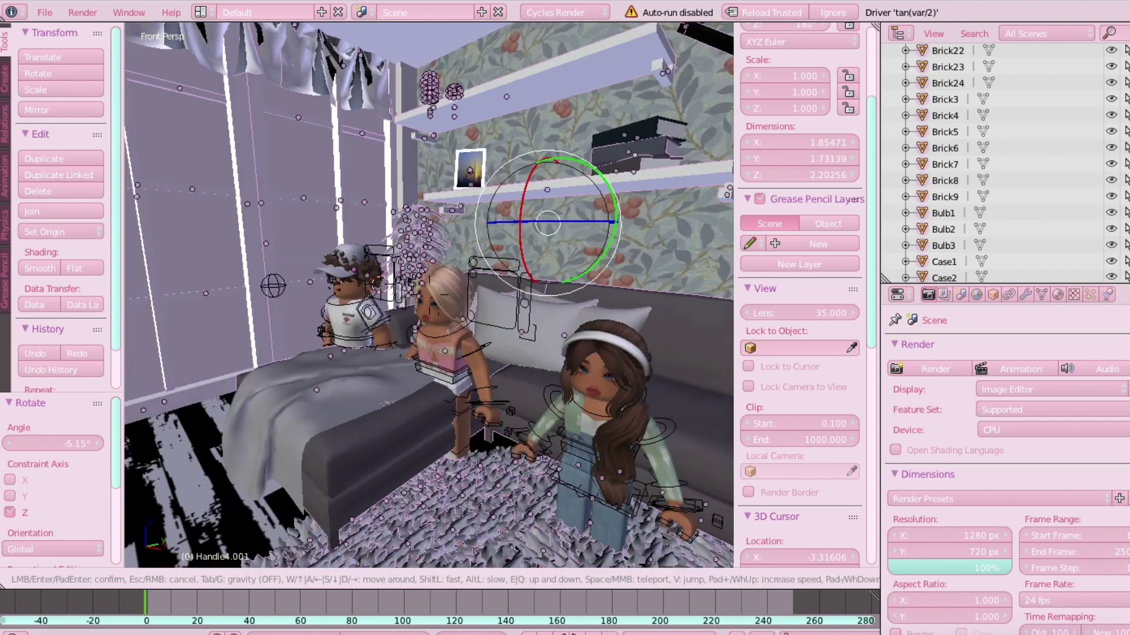
key(w)
key(s)
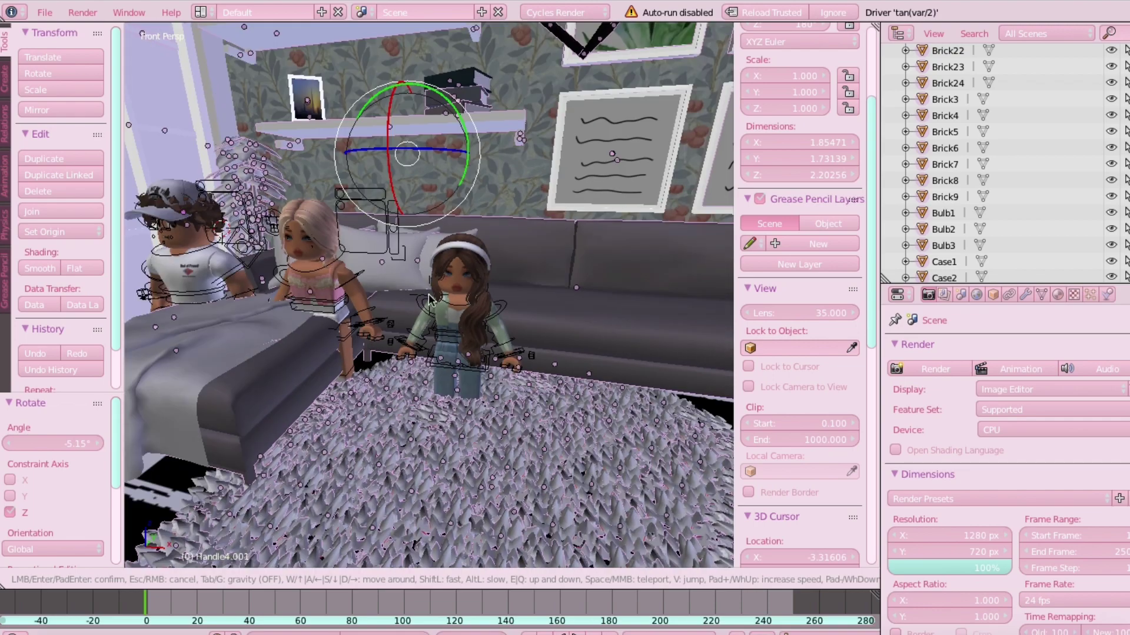
click(429, 296)
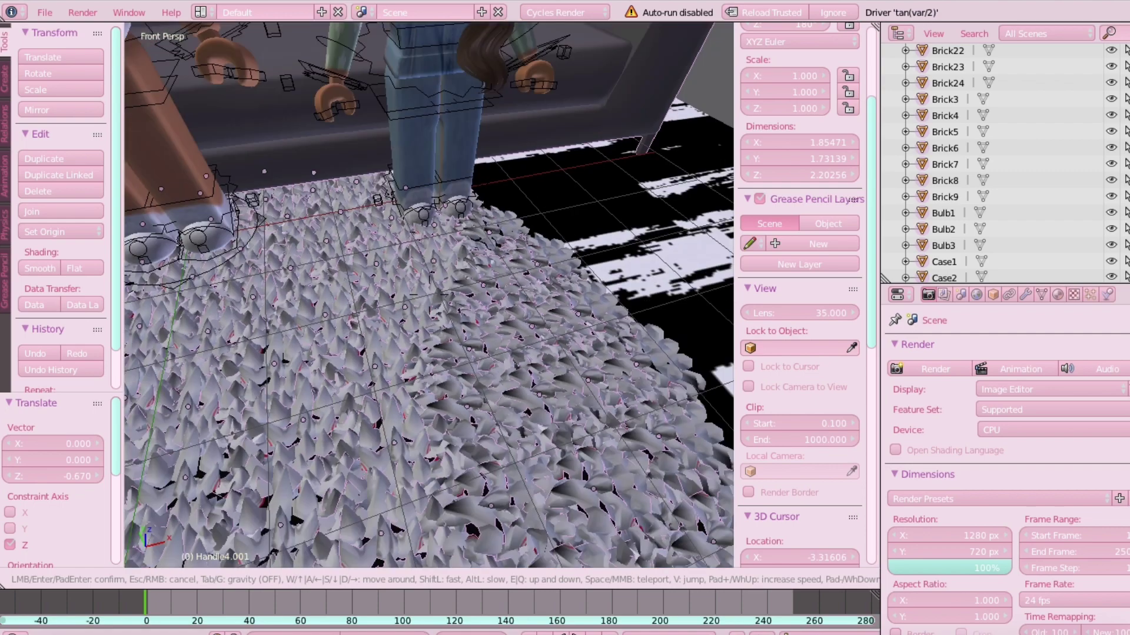
Step: Rotate the brown-haired woman's leg bones forward for a sitting pose, undoing the last trial rotation
key(w)
click(428, 296)
right_click(408, 306)
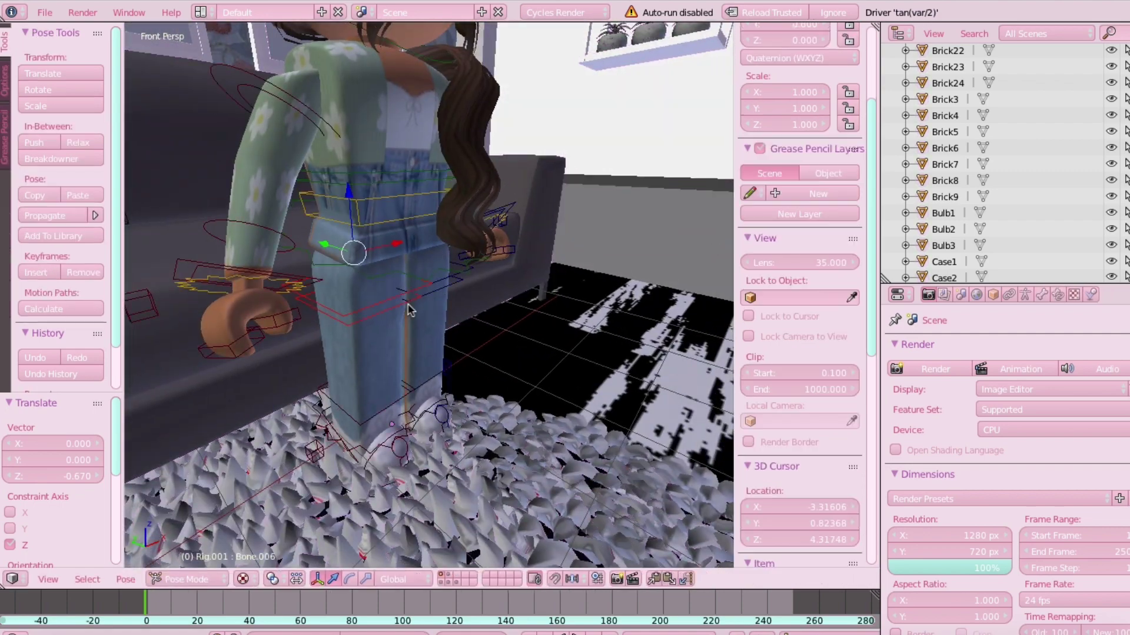
click(351, 580)
drag(429, 242, 393, 230)
right_click(366, 300)
right_click(415, 301)
drag(447, 205, 454, 266)
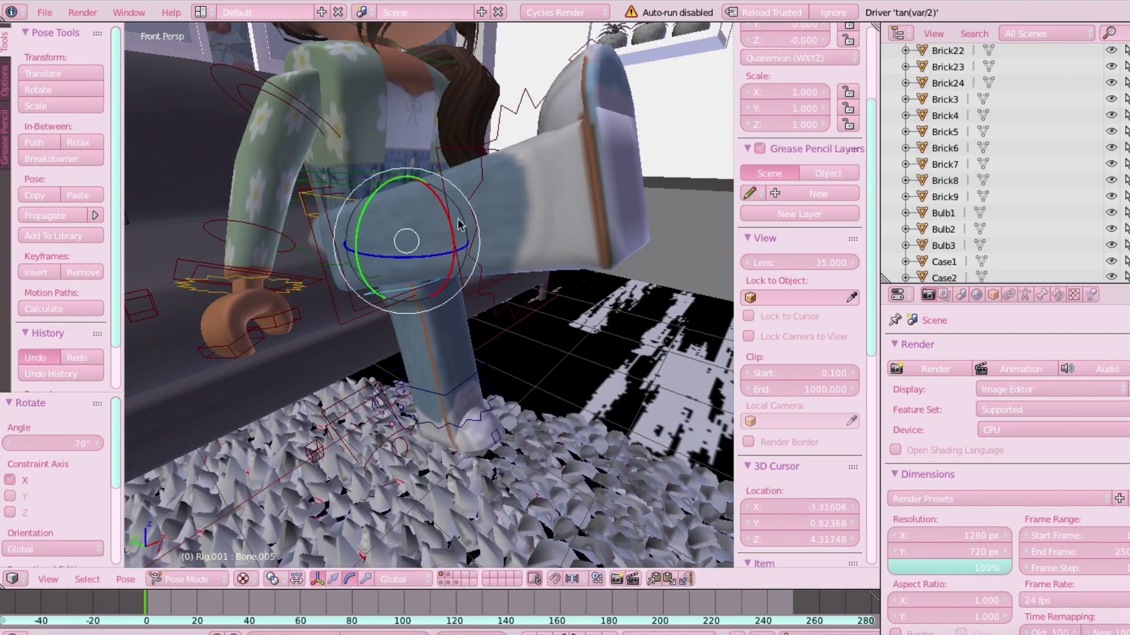
key(ctrl+z)
Step: Pose both of the brown-haired woman's legs for sitting, turning one leg bone about 24.1° around Y
right_click(476, 197)
drag(494, 187, 500, 263)
right_click(346, 279)
drag(302, 248, 304, 238)
middle_drag(317, 241, 194, 259)
shift+middle_drag(432, 383, 499, 309)
right_click(499, 310)
drag(502, 312, 502, 363)
right_click(609, 339)
drag(603, 270, 613, 294)
Step: Examine the brown-haired woman's posed legs and the rug beneath her feet
key(shift+f)
key(s)
key(w)
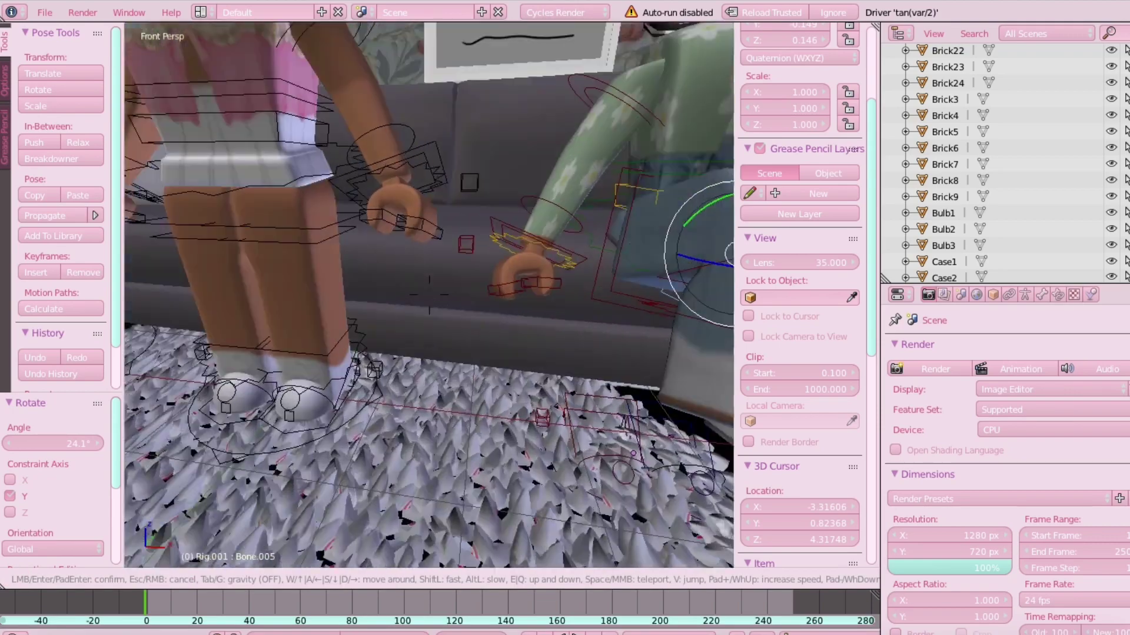
click(429, 294)
right_click(484, 402)
right_click(477, 405)
right_click(485, 421)
key(shift+f)
key(w)
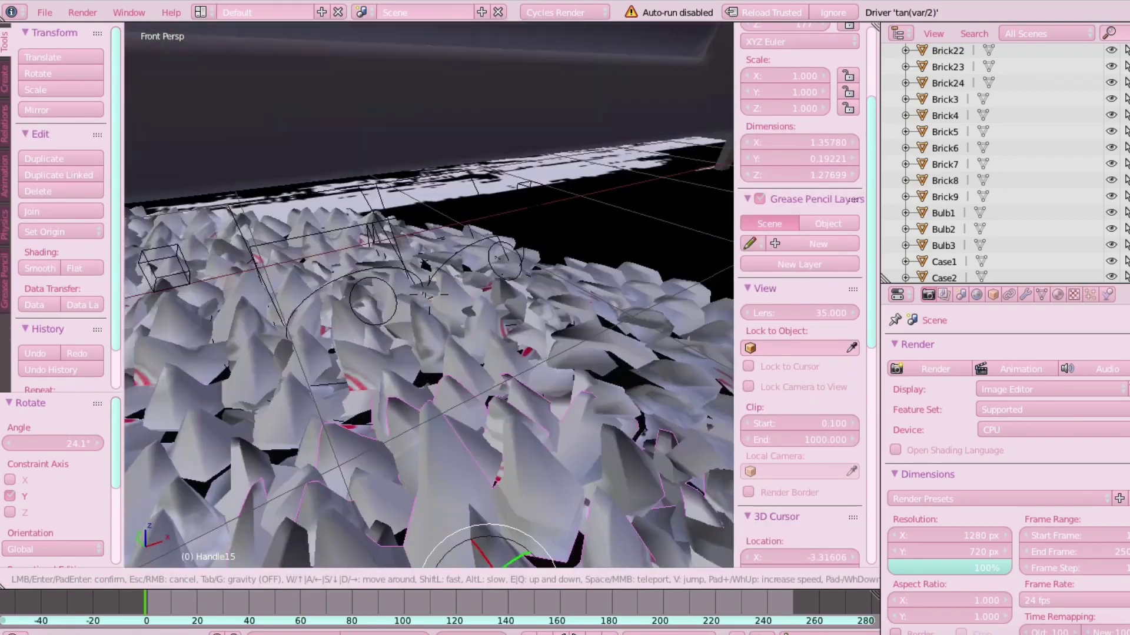
key(s)
key(w)
key(s)
click(429, 295)
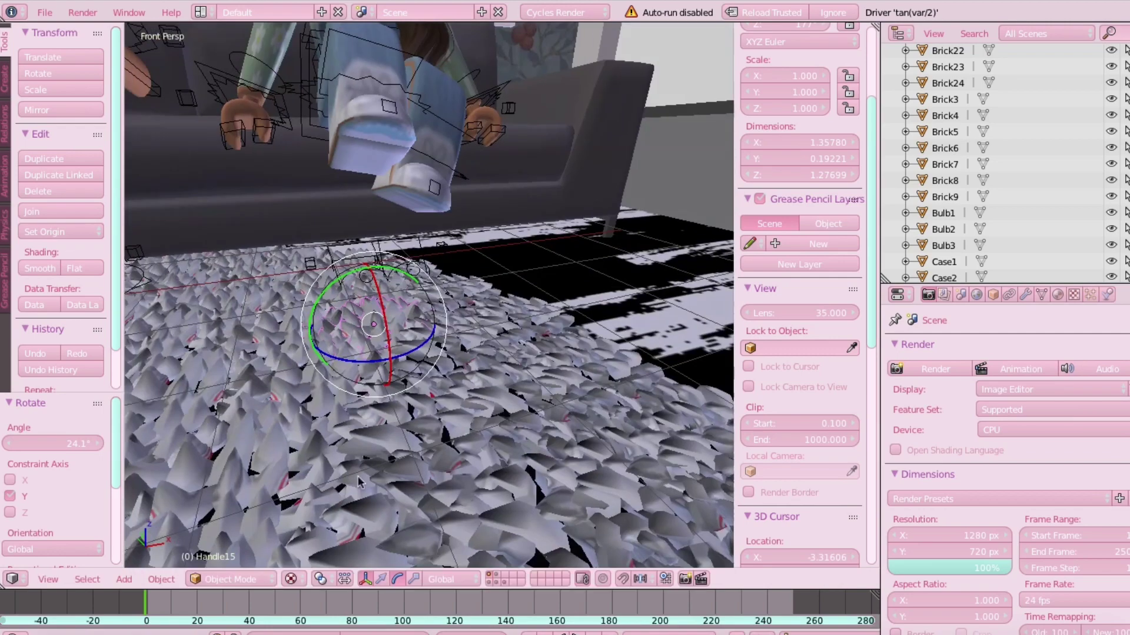
click(291, 579)
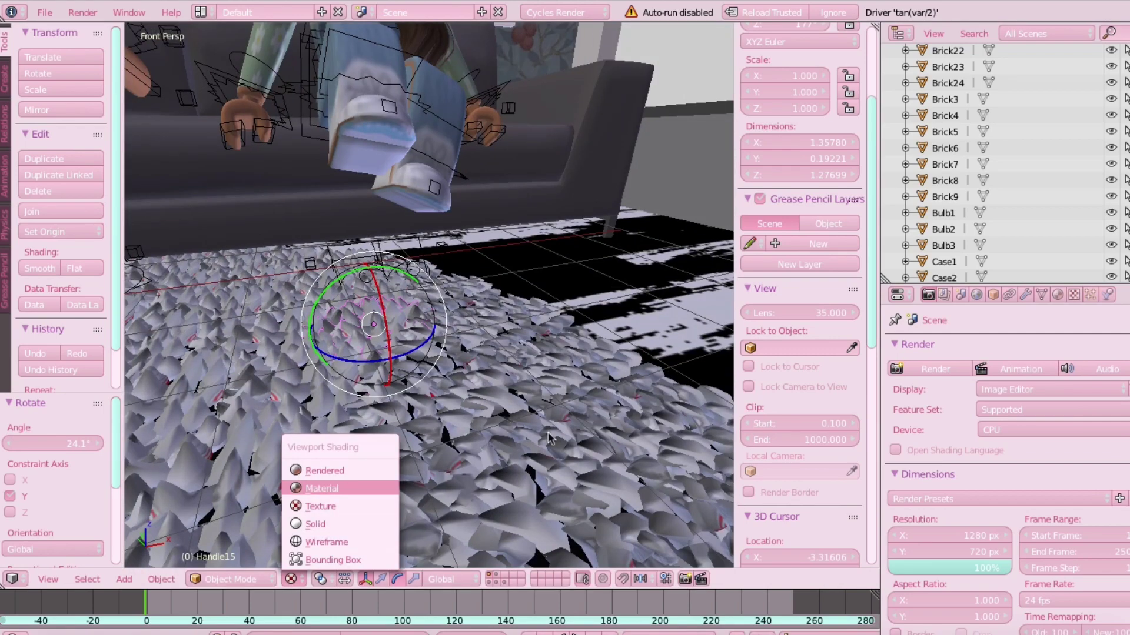
key(Return)
Step: Select the brown-haired woman's rig together with her head and move both toward the chaise end of the sofa
key(shift+f)
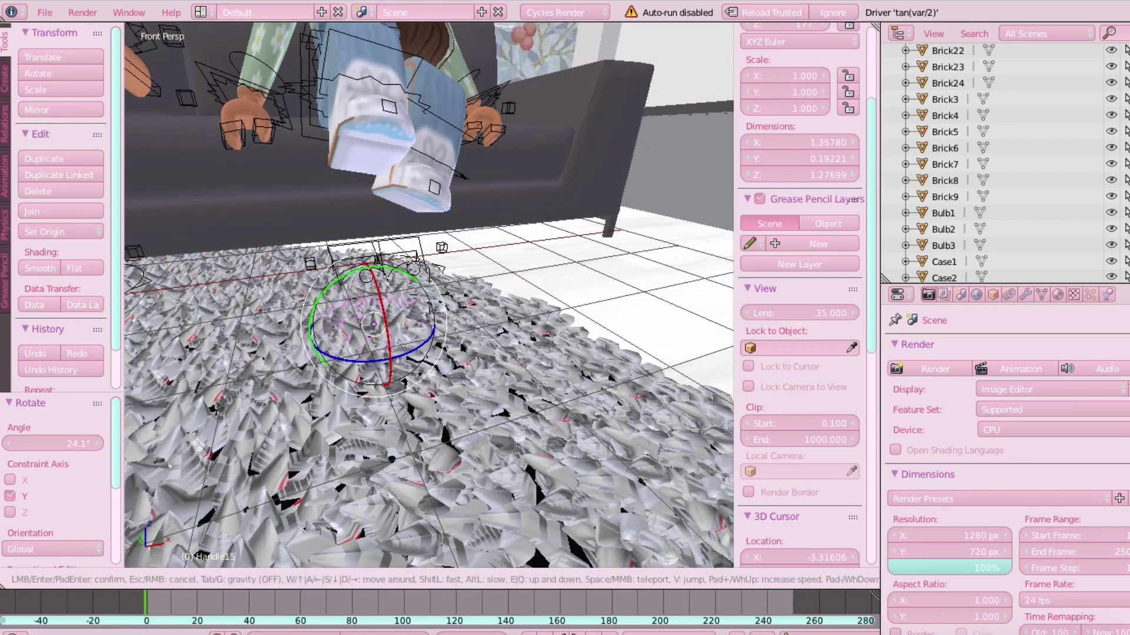
key(w)
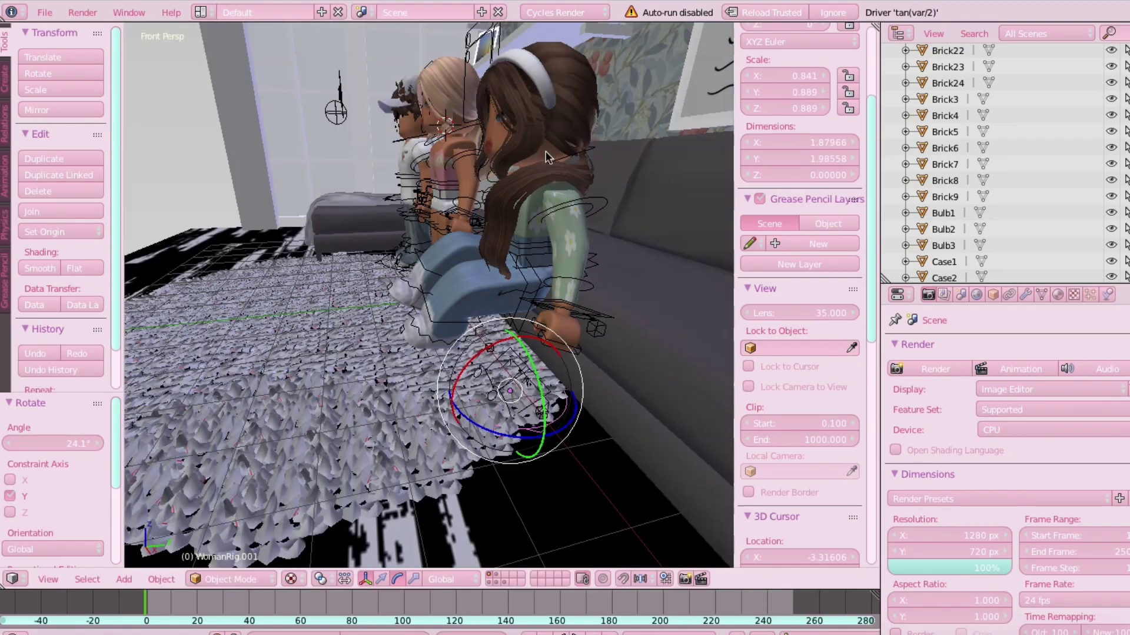
right_click(522, 57)
key(shift+f)
key(a)
key(w)
click(434, 320)
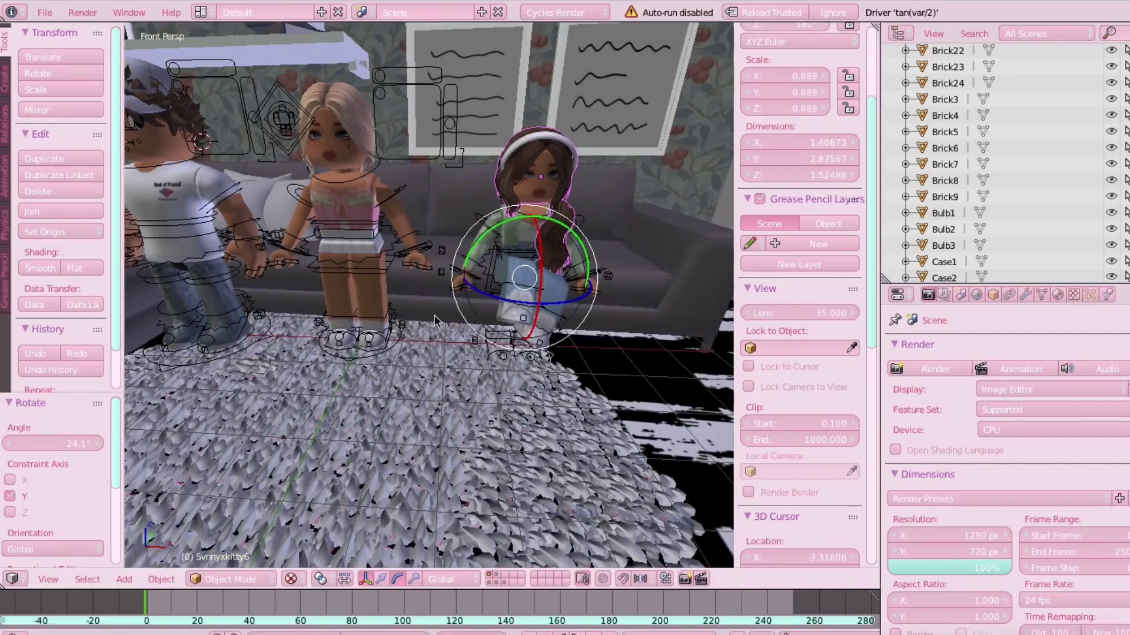
drag(584, 279, 331, 230)
Step: Rotate the brown-haired woman and her head around Z to about 227° and move them onto the chaise
key(shift+f)
key(w)
key(a)
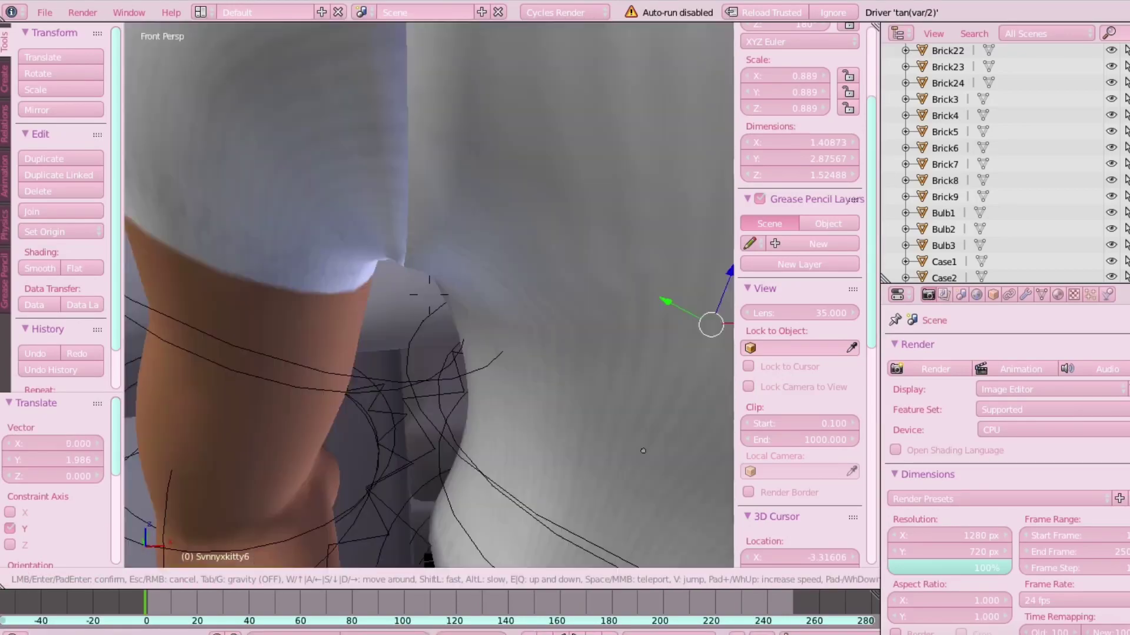
click(429, 296)
click(397, 579)
drag(645, 307, 666, 341)
key(shift+f)
key(s)
key(d)
click(429, 295)
click(381, 579)
drag(591, 300, 370, 299)
drag(330, 273, 311, 306)
drag(404, 342, 369, 341)
Step: Fine-tune the brown-haired woman's orientation on the chaise and move her about 0.37 units along Y
click(397, 580)
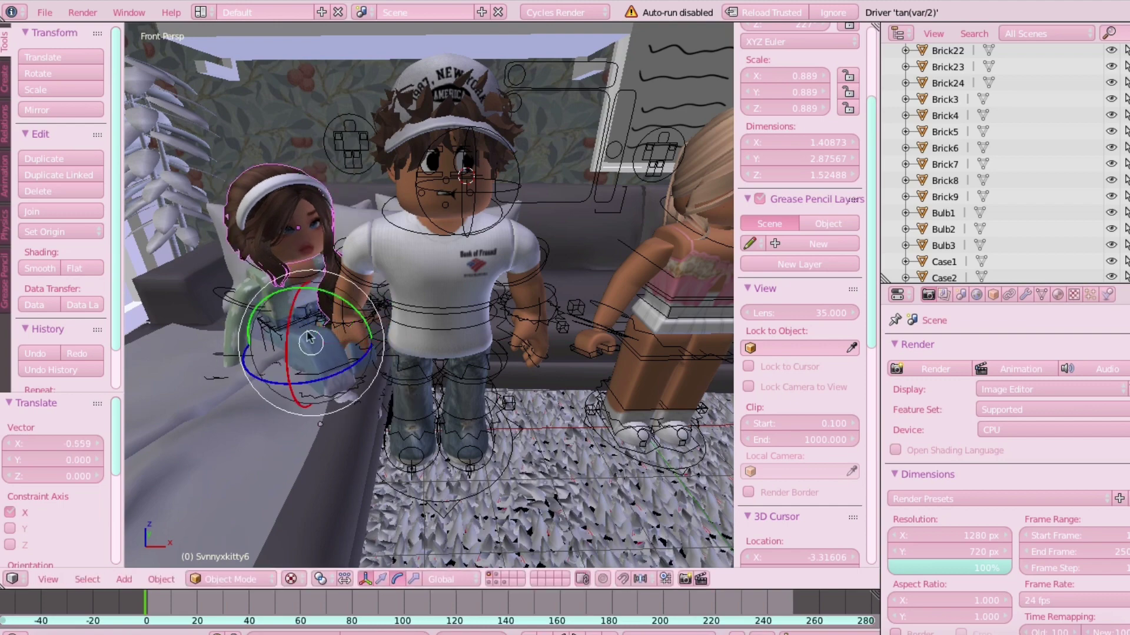
drag(294, 324, 300, 319)
drag(334, 299, 303, 267)
click(382, 579)
drag(362, 323, 364, 298)
key(g)
key(y)
Step: Select the boy rig together with his head and rotate both by -60° around Z
key(shift+f)
key(w)
key(s)
click(429, 295)
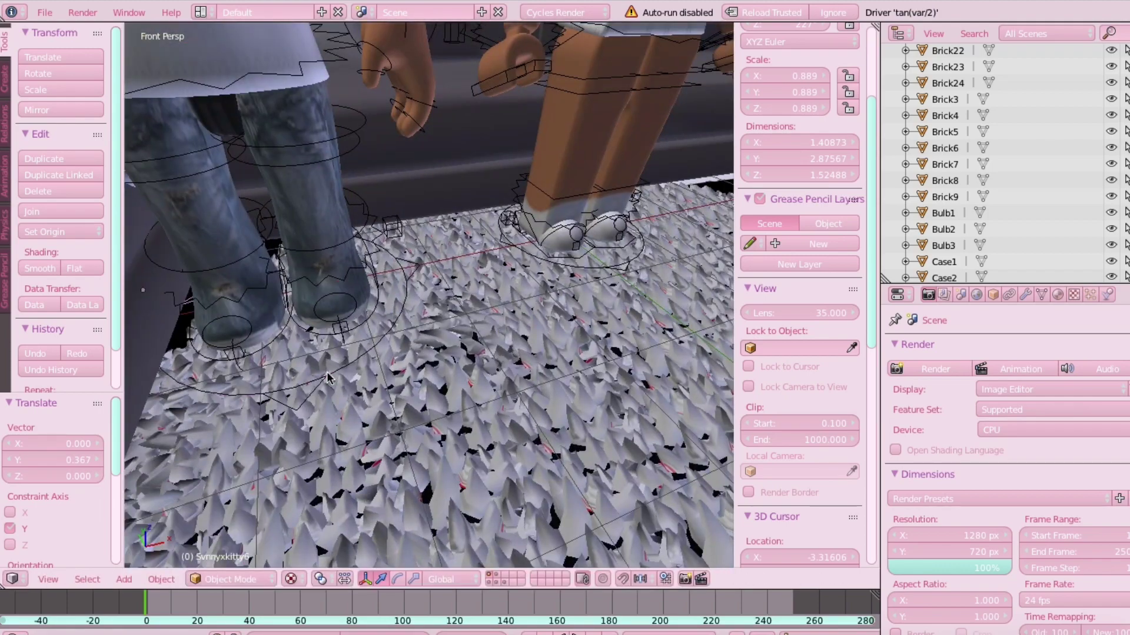
right_click(385, 303)
key(shift+f)
key(s)
click(429, 295)
shift+right_click(318, 227)
click(397, 580)
drag(283, 438, 253, 425)
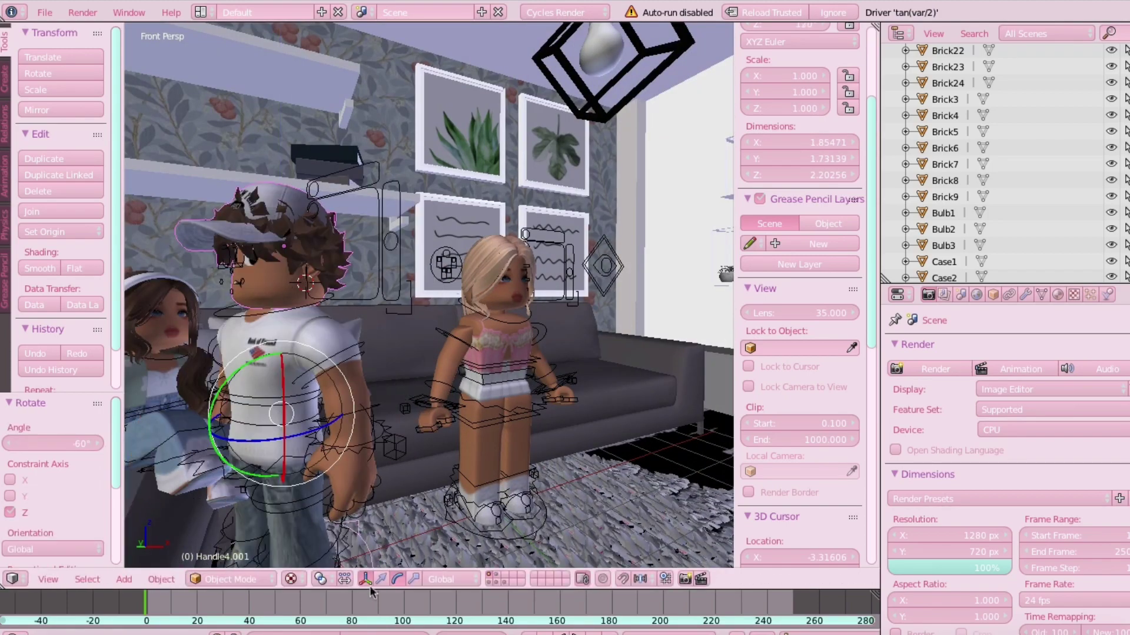
Step: Move the boy rig and his head about 4.74 units along X, next to the blonde woman
click(381, 579)
drag(337, 406, 712, 397)
key(shift+f)
key(s)
key(w)
click(429, 295)
Step: Tilt the brown-haired woman's head about 14.1° around X
right_click(379, 221)
click(397, 580)
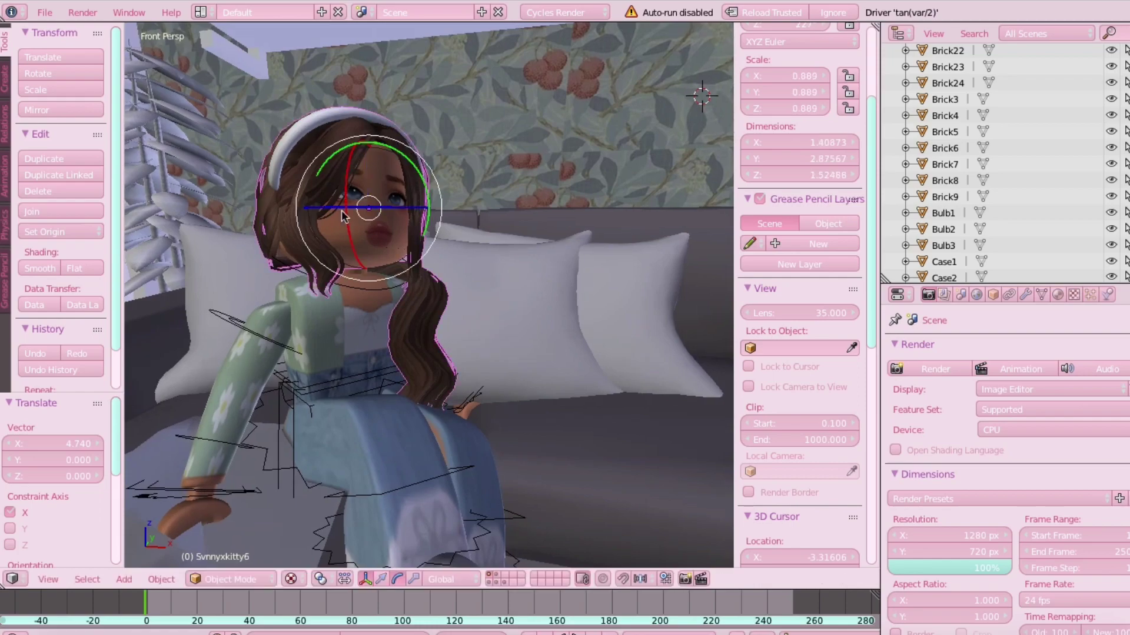
drag(315, 175, 343, 182)
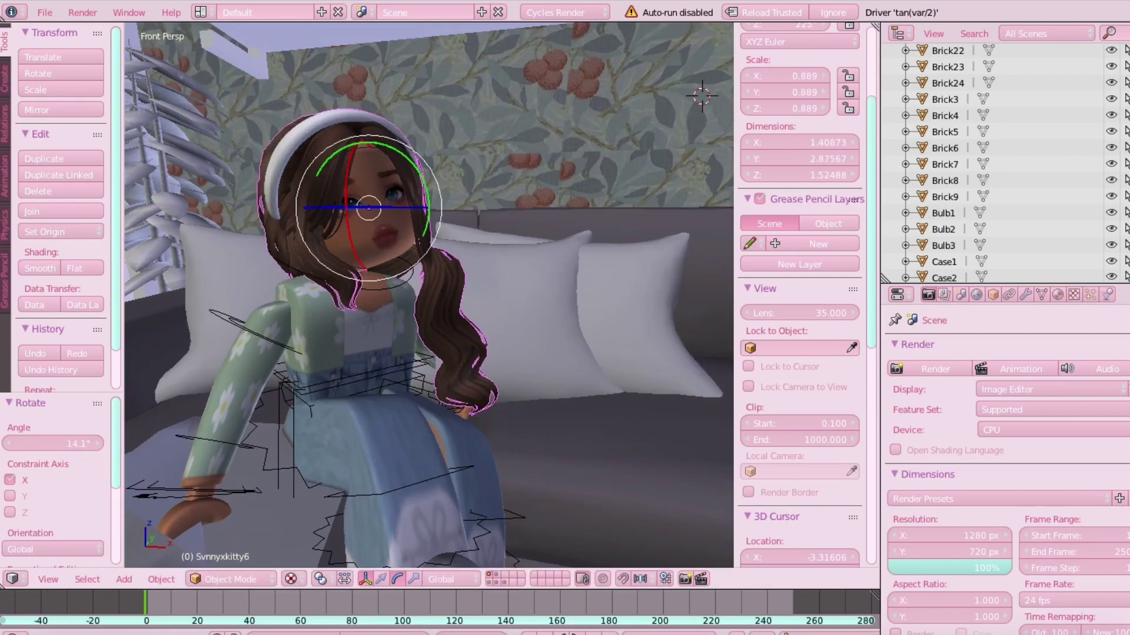
key(shift+f)
key(s)
key(Return)
Step: Select the blonde woman's rig together with her head and rotate both around Z toward the chaise
right_click(438, 409)
key(r)
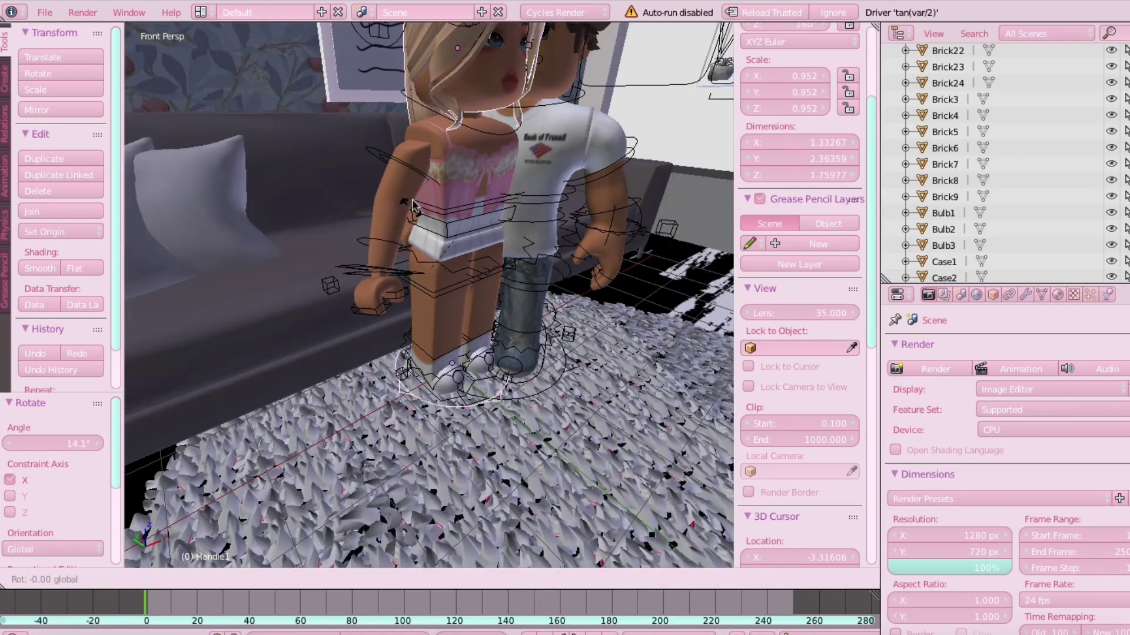
drag(418, 435, 433, 436)
drag(453, 269, 629, 250)
click(380, 579)
key(shift+f)
key(s)
click(428, 295)
Step: Move the blonde woman and her head about -0.974 units along X and rotate them about -13.8° around Z
click(129, 579)
key(g)
key(x)
key(Return)
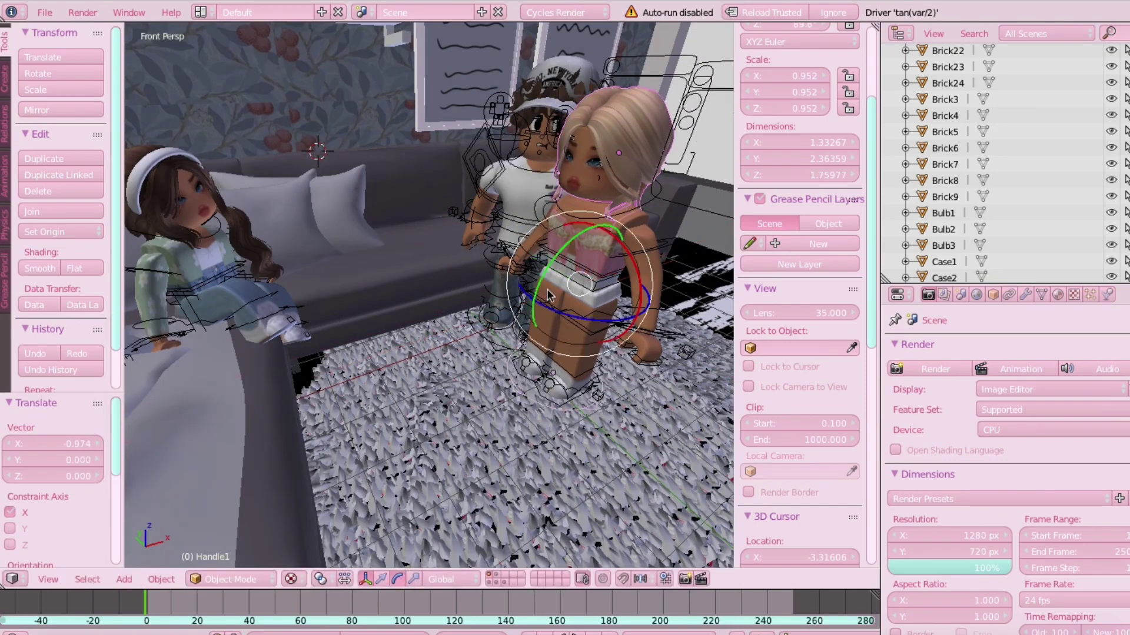
key(r)
drag(552, 304, 560, 312)
key(shift+f)
key(w)
key(s)
click(429, 295)
Step: Select the blonde woman's head and turn it slightly on her neck
right_click(505, 122)
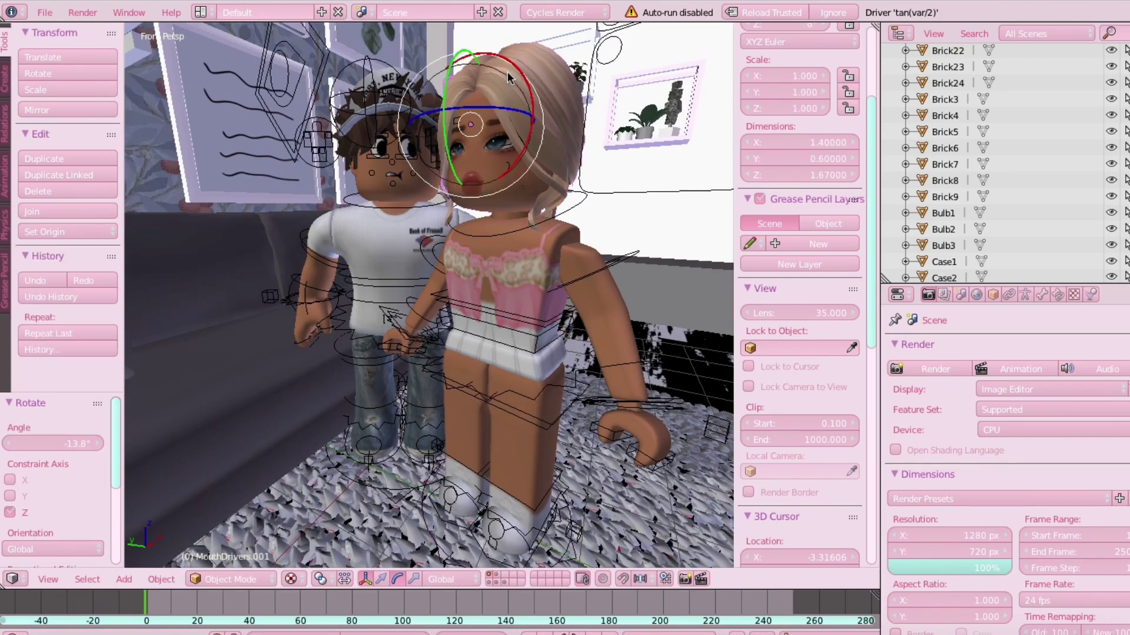
right_click(506, 123)
drag(507, 125, 522, 100)
key(Return)
key(r)
click(534, 171)
key(shift+f)
key(w)
click(429, 295)
Step: Rotate the boy's head about -15.6° around Z
right_click(450, 106)
click(397, 579)
drag(421, 124, 416, 141)
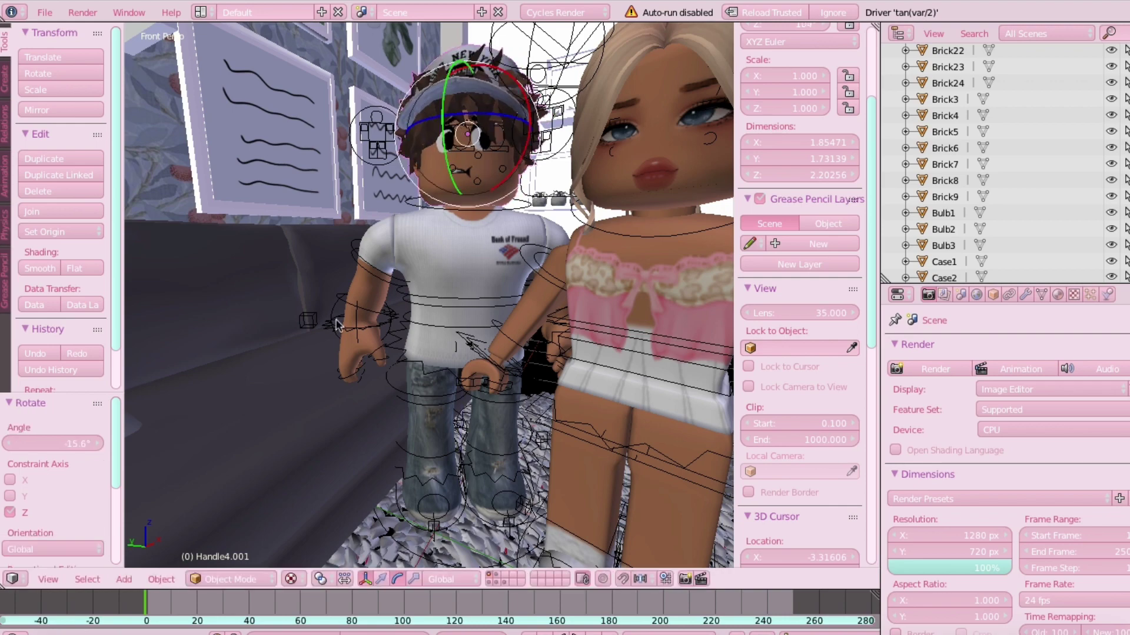
Step: Bend the boy's right arm in Pose Mode to bring the hand in front of his stomach, finishing with about -10.5° around Y
right_click(386, 355)
click(247, 579)
click(240, 525)
right_click(362, 266)
mouse_move(352, 255)
mouse_down()
mouse_move(400, 266)
mouse_move(366, 242)
mouse_move(368, 262)
mouse_up()
right_click(365, 237)
mouse_move(365, 275)
mouse_down()
mouse_move(380, 264)
mouse_move(432, 291)
mouse_move(371, 278)
mouse_up()
key(shift+f)
key(s)
key(w)
Step: Select the boy rig together with his head and move both about -0.951 units along X
right_click(439, 459)
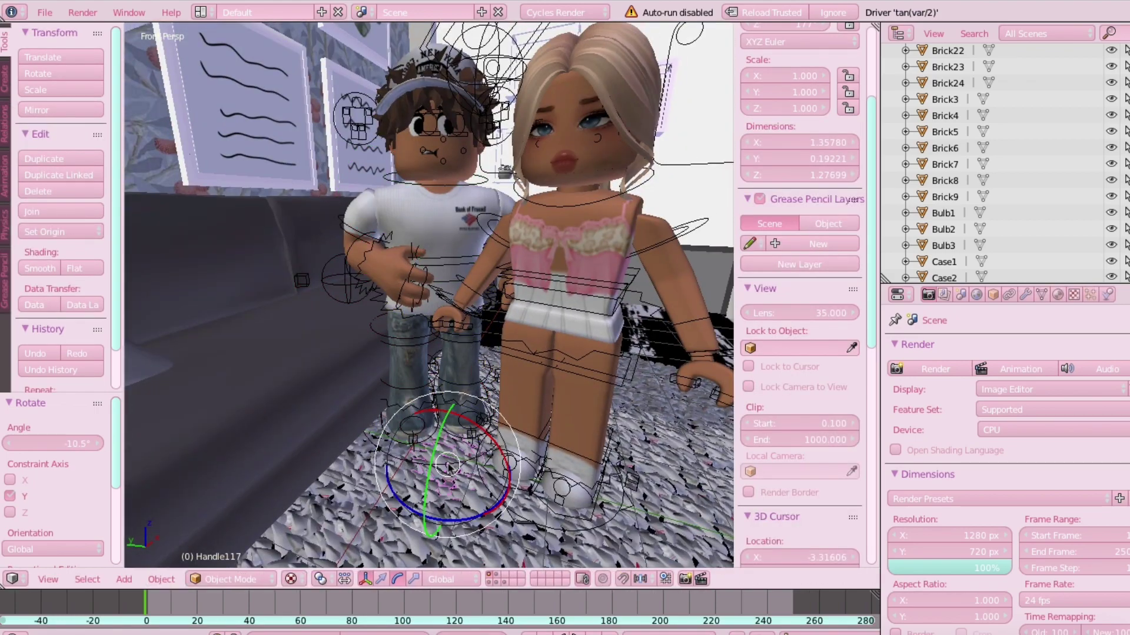
right_click(442, 121)
right_click(438, 82)
right_click(438, 468)
click(382, 579)
drag(451, 269, 434, 302)
key(shift+f)
key(s)
key(w)
click(429, 295)
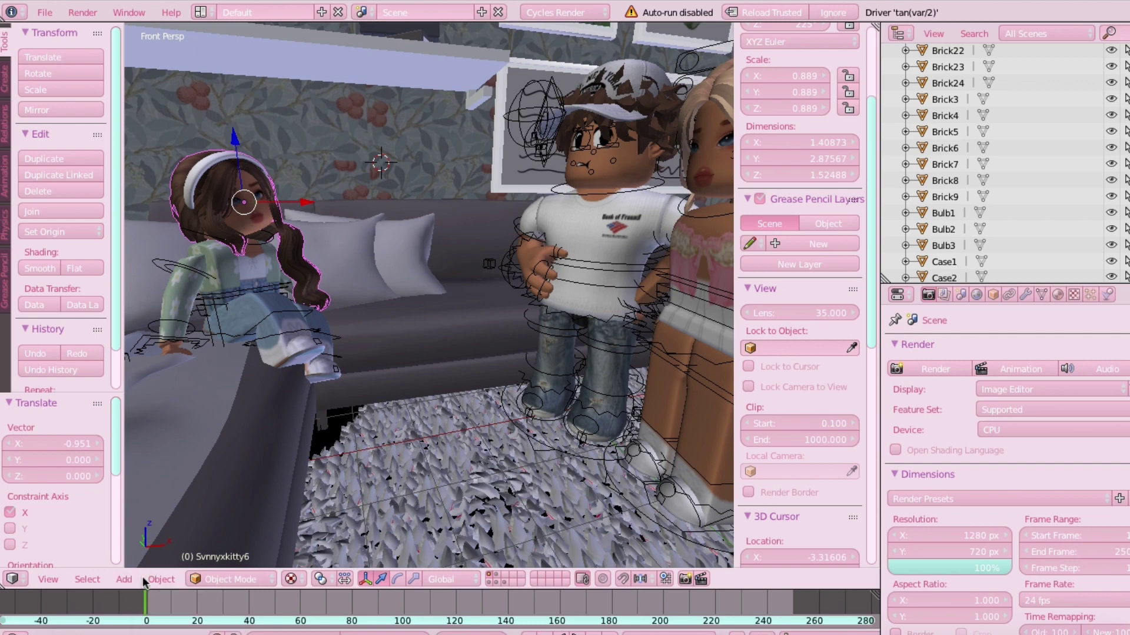
Step: Add a camera to the scene and switch to its view
click(126, 580)
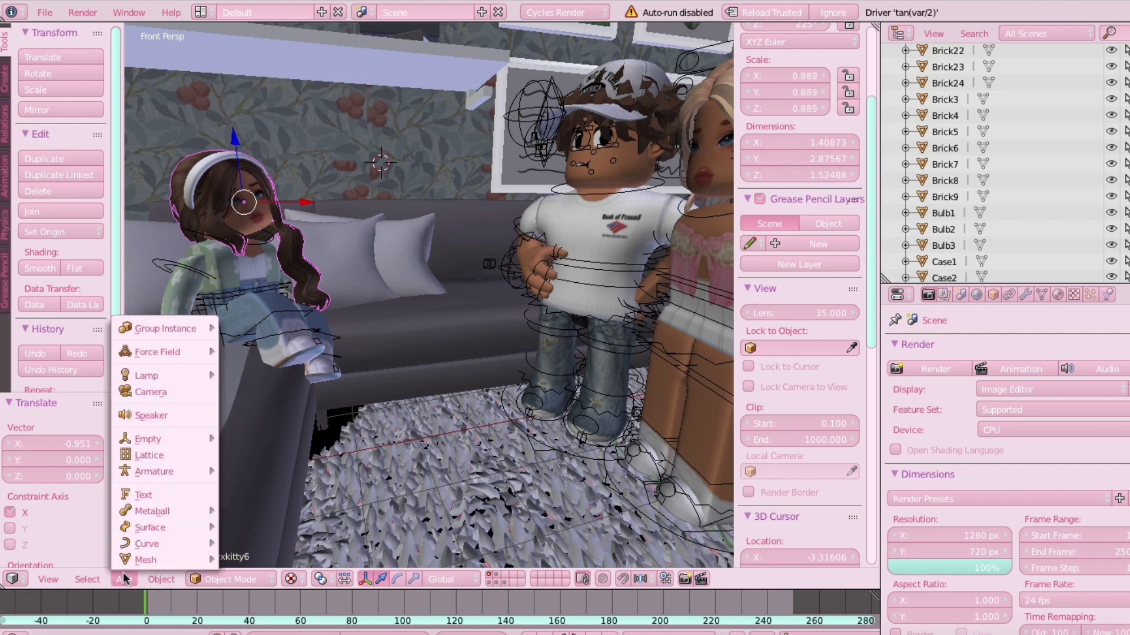
click(193, 388)
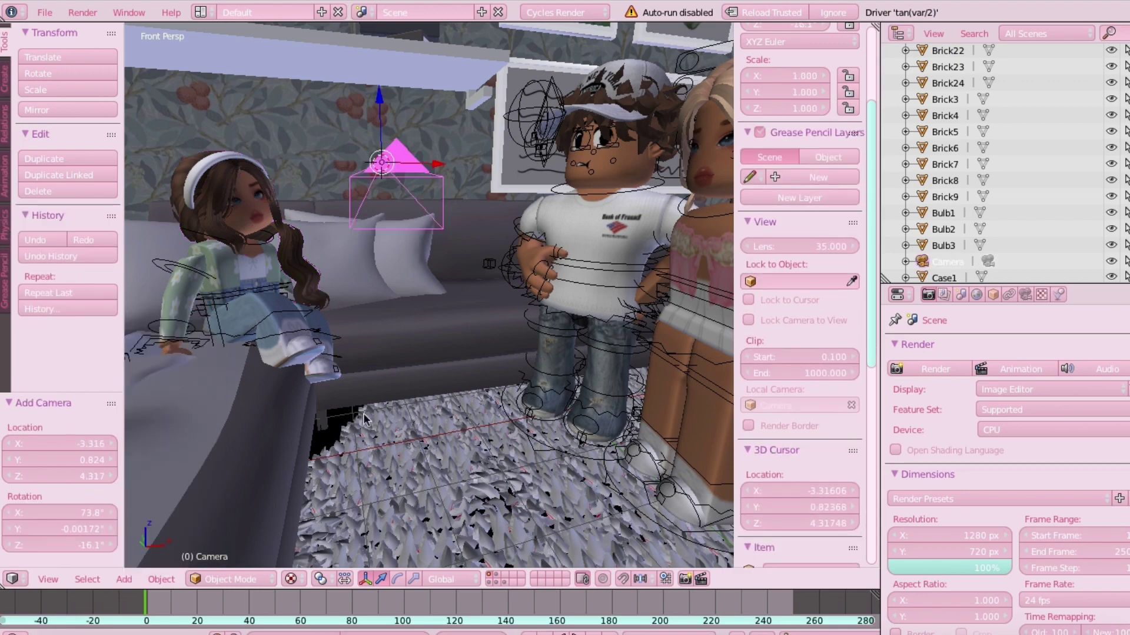
click(47, 580)
click(70, 519)
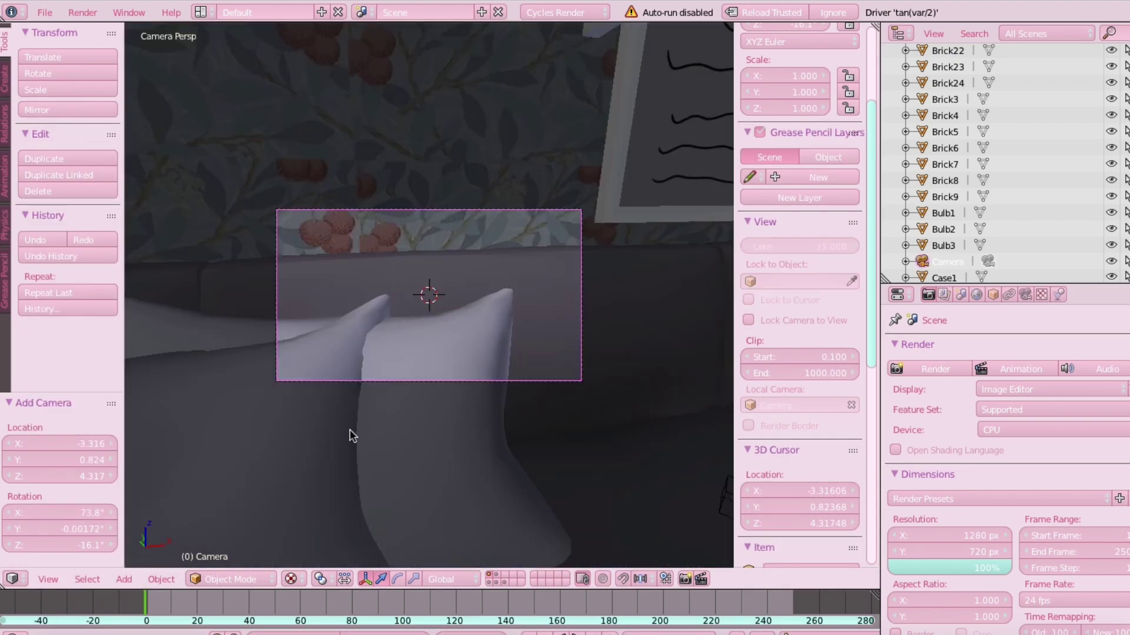
Step: Fly the camera back and aim it to frame the woman on the chaise and the standing pair beside the sofa
key(s)
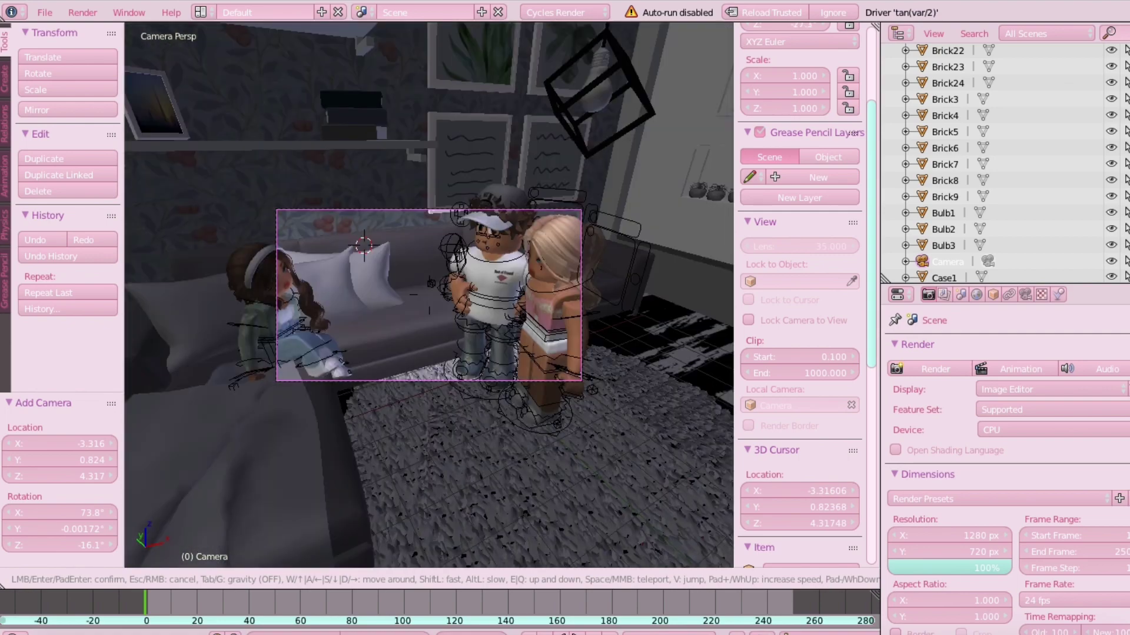
key(w)
key(w)
key(s)
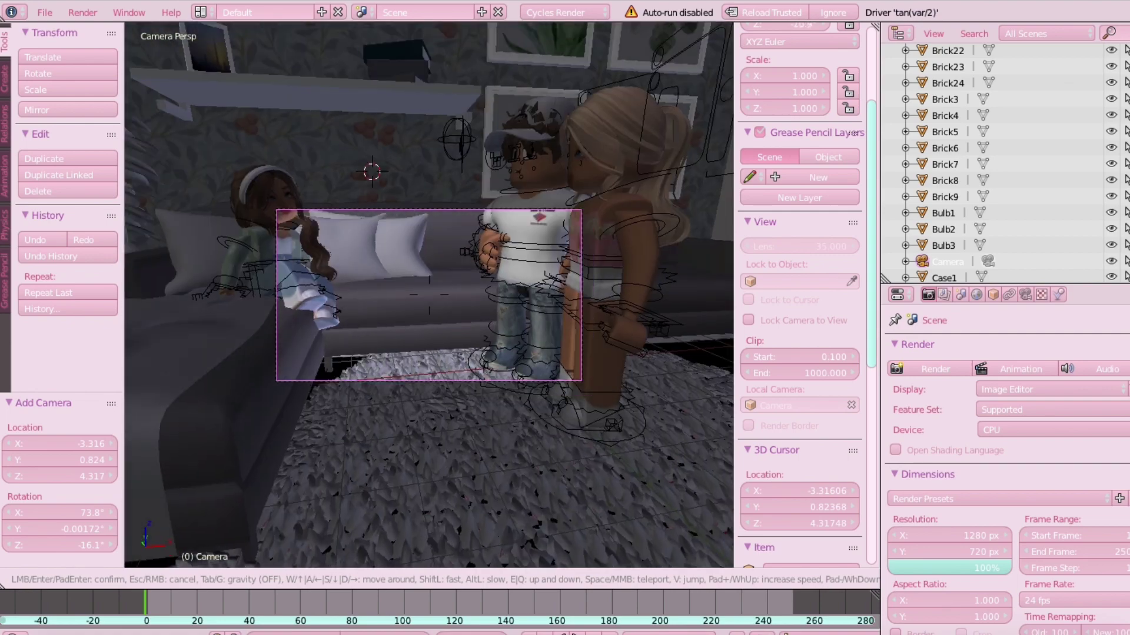
key(s)
key(a)
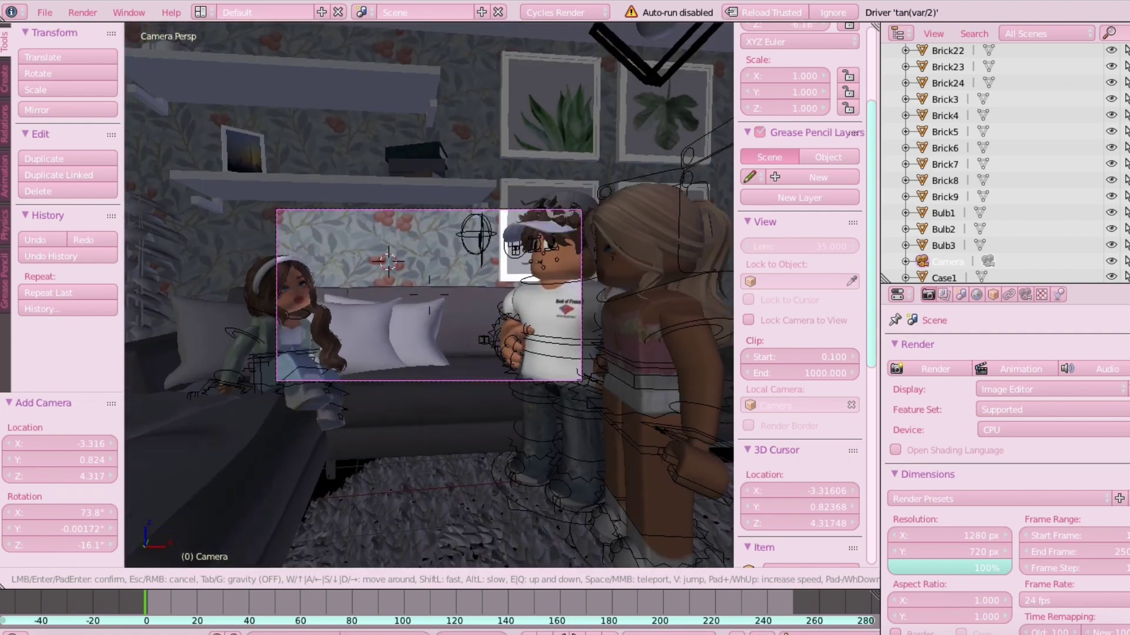
key(d)
click(429, 296)
scroll(429, 298, up, 2)
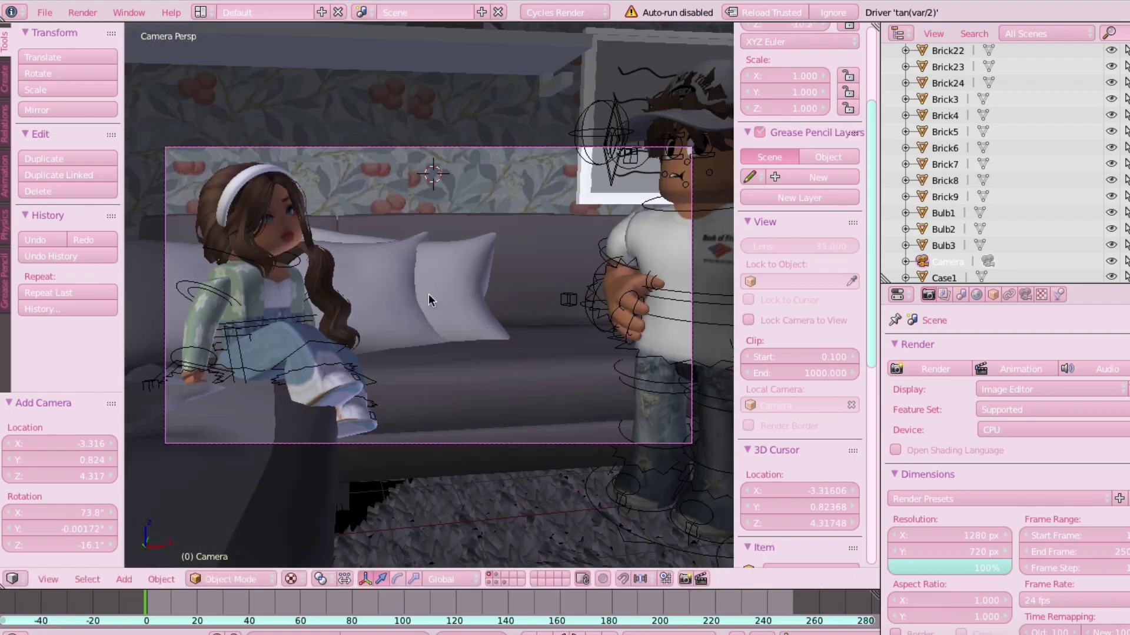
key(shift+f)
key(s)
key(s)
key(d)
key(w)
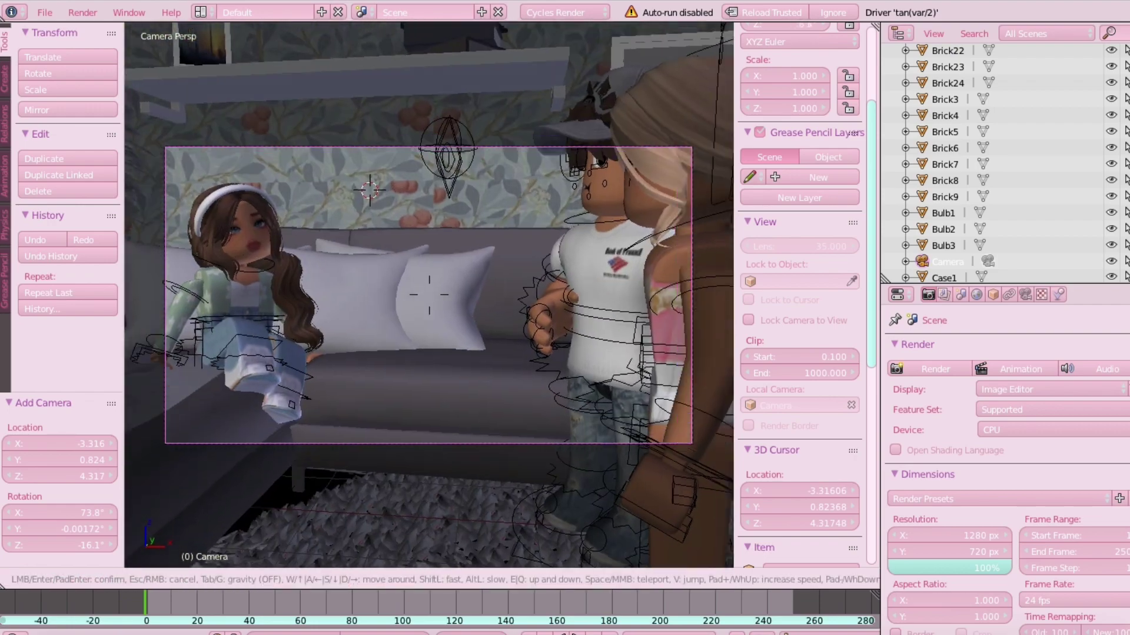
key(s)
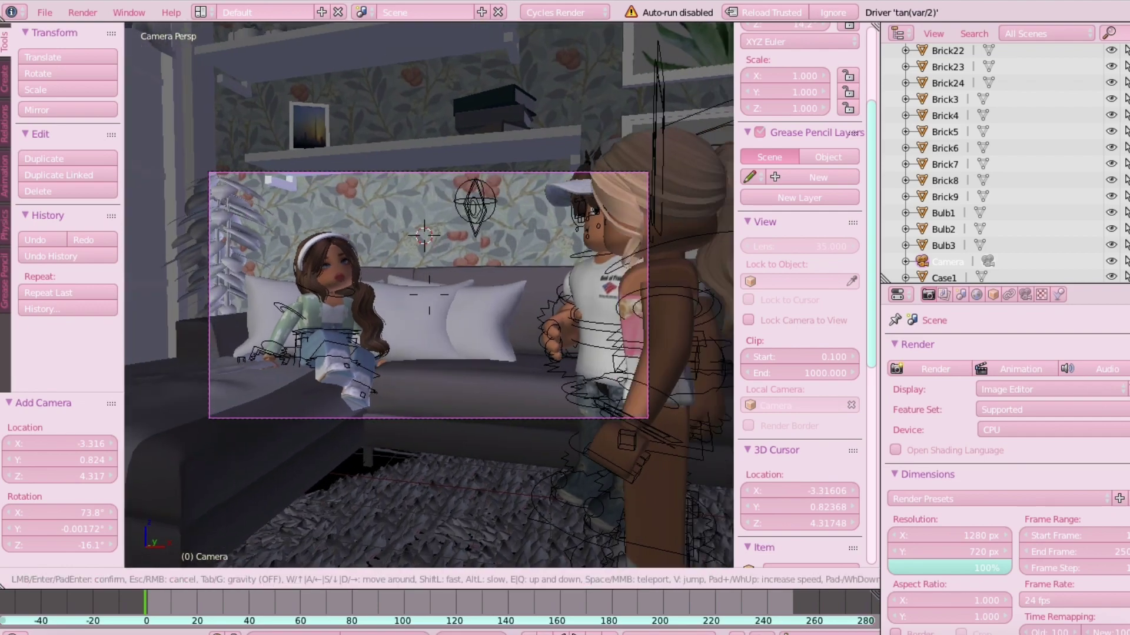
key(s)
click(429, 296)
Step: Select the boy and the blonde woman with their heads and move them together about 0.229 units along Y
click(61, 581)
click(65, 525)
key(shift+f)
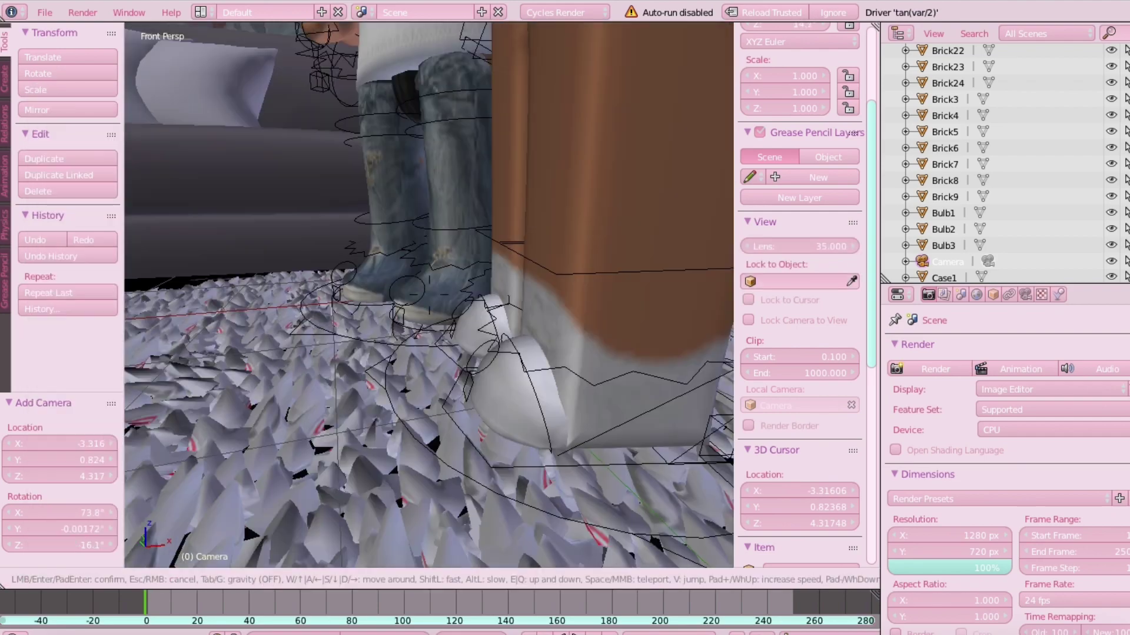
key(s)
click(429, 296)
right_click(393, 109)
right_click(572, 357)
right_click(545, 117)
key(shift+f)
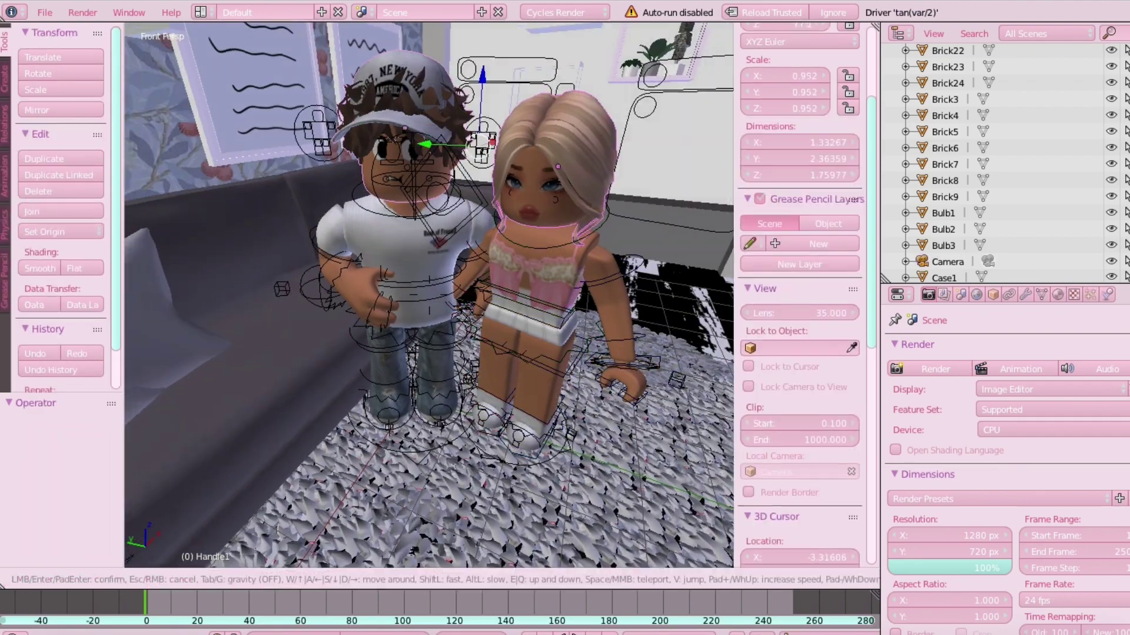
key(w)
click(285, 348)
right_click(610, 300)
key(shift+f)
key(s)
click(429, 296)
drag(538, 265, 522, 264)
Step: Check the framing in camera view and move the boy and the blonde woman about -0.509 units along X
click(52, 581)
click(65, 525)
scroll(456, 348, up, 2)
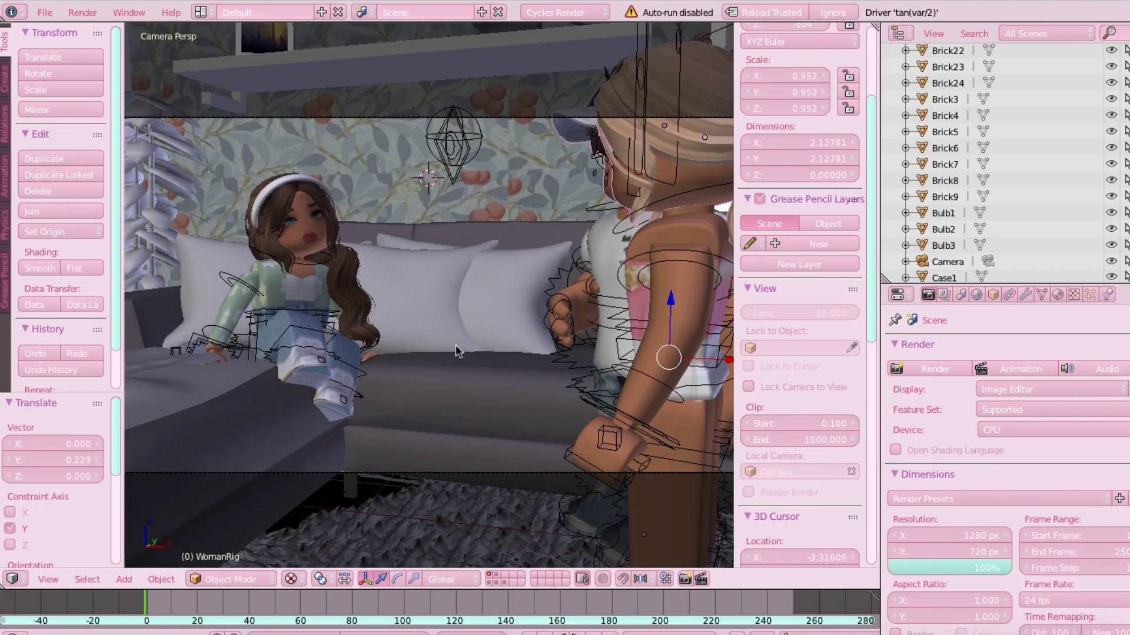
scroll(457, 351, down, 4)
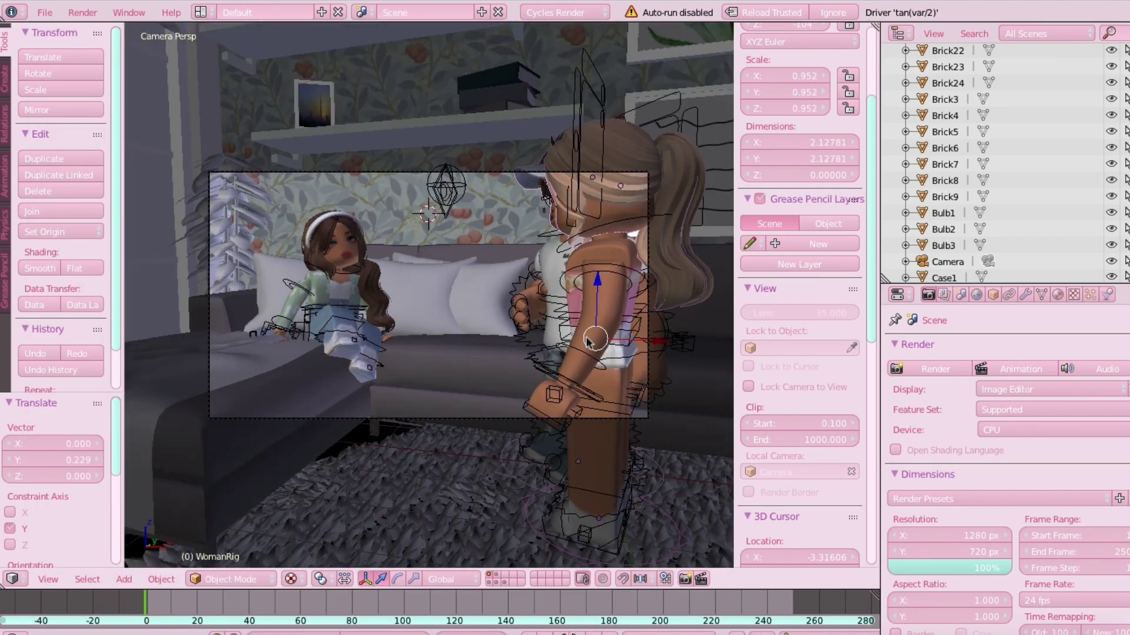
key(g)
key(y)
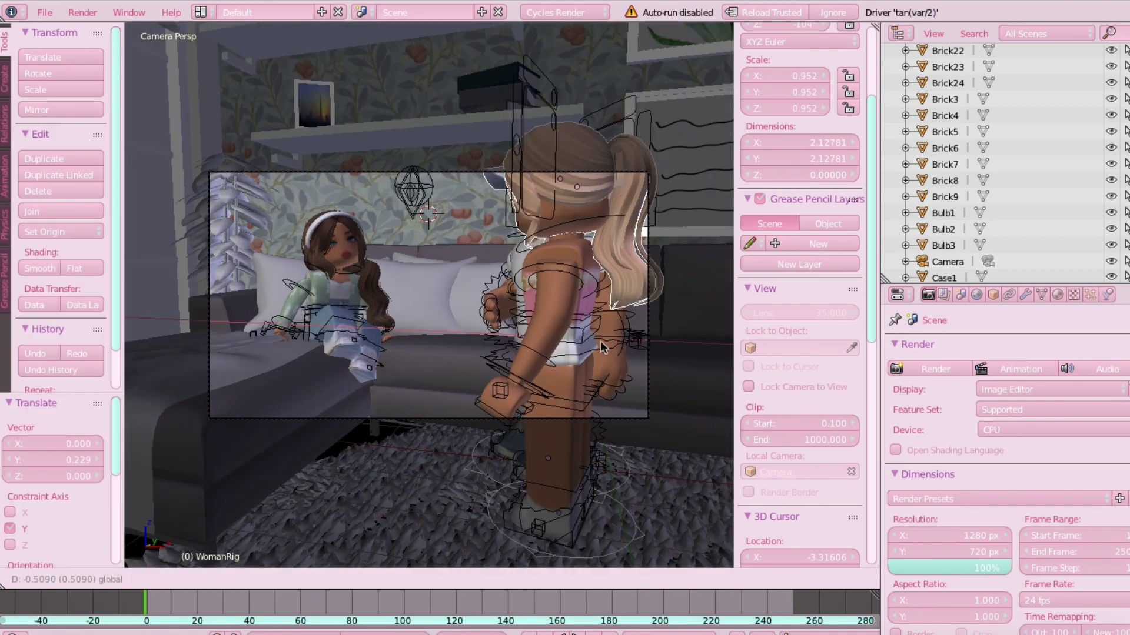
click(456, 288)
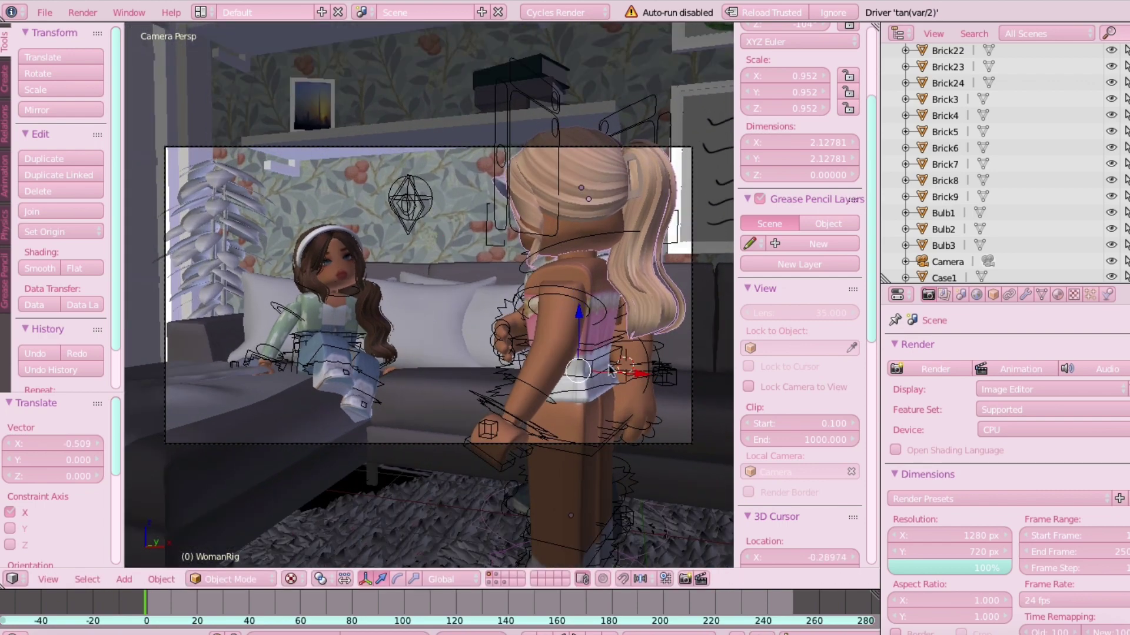
Step: Pose the boy's right leg by rotating its bones, including the lower leg
right_click(481, 530)
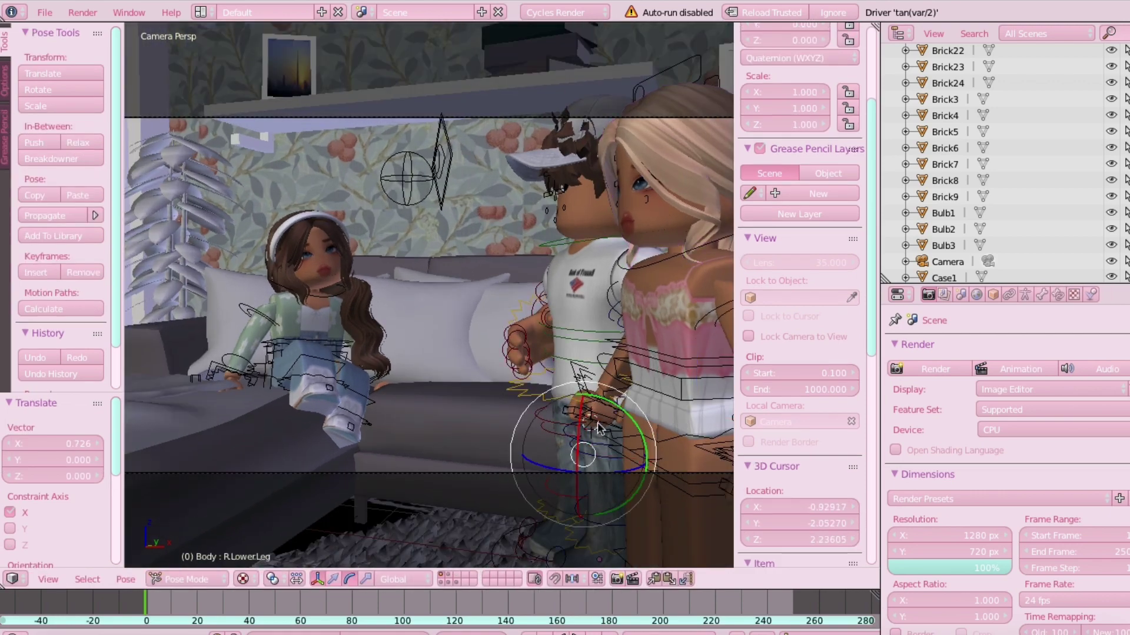
drag(579, 435, 592, 456)
right_click(568, 427)
drag(538, 406, 546, 386)
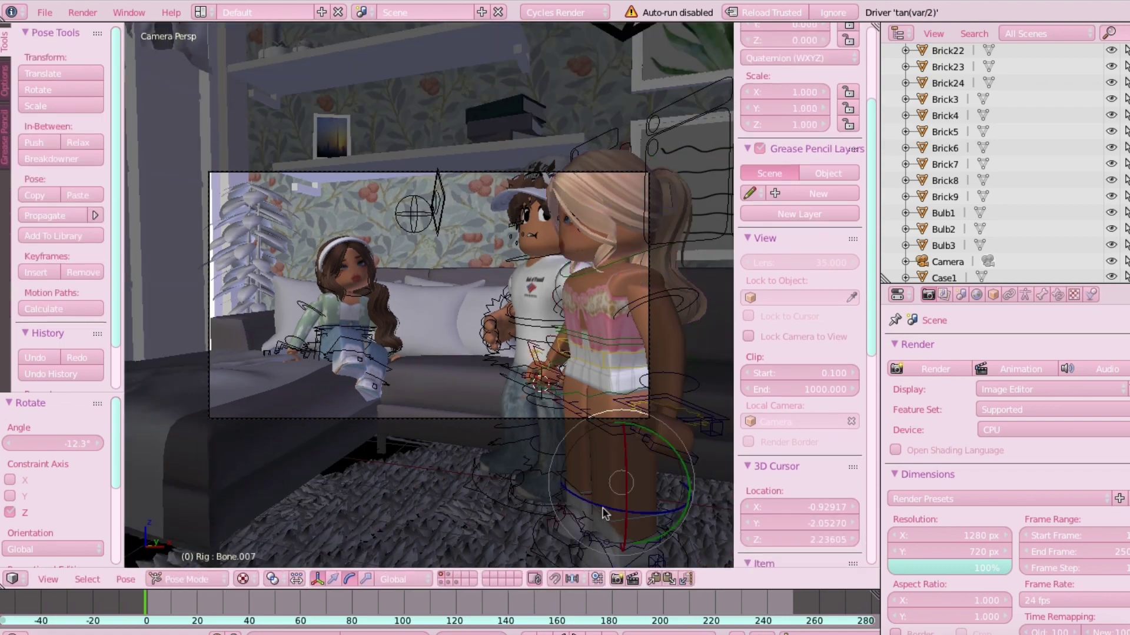
Step: Pose the blonde woman's leg and rotate her left forearm about 59.3° around Y
key(r)
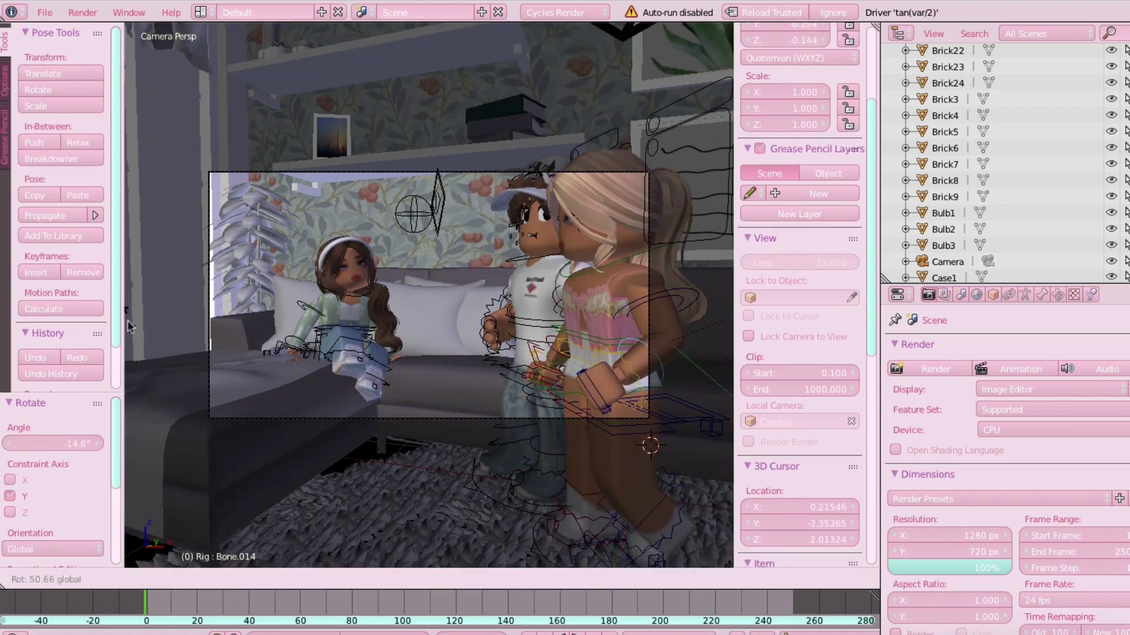
click(519, 451)
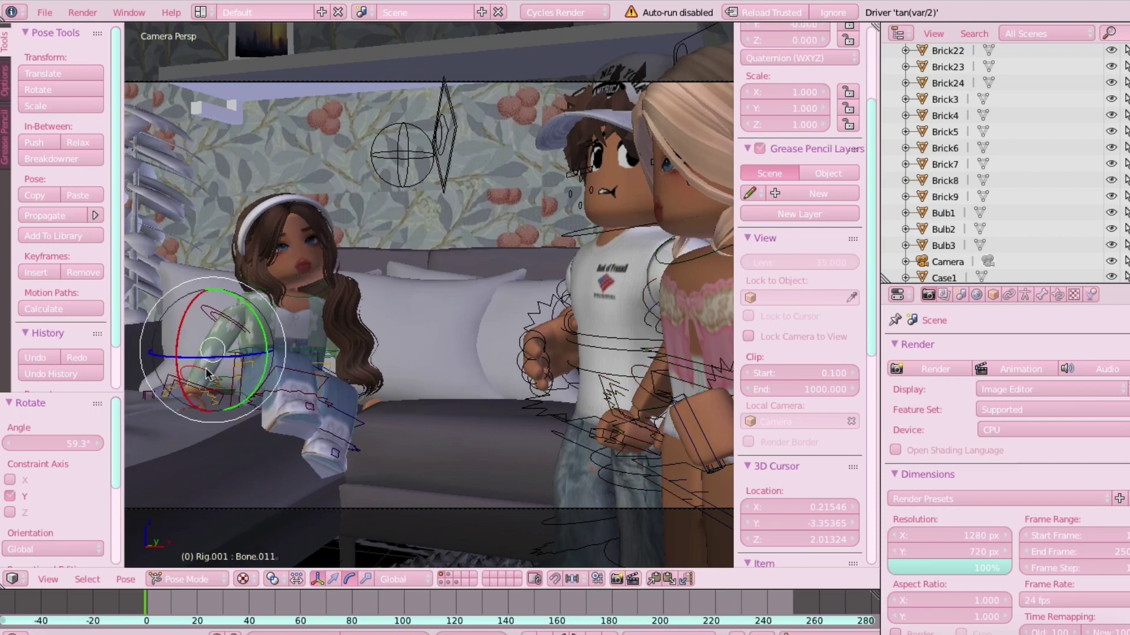
Step: Rotate the brown-haired woman's right forearm about 36.2° around Z and adjust her right upper arm
key(r)
key(z)
click(229, 321)
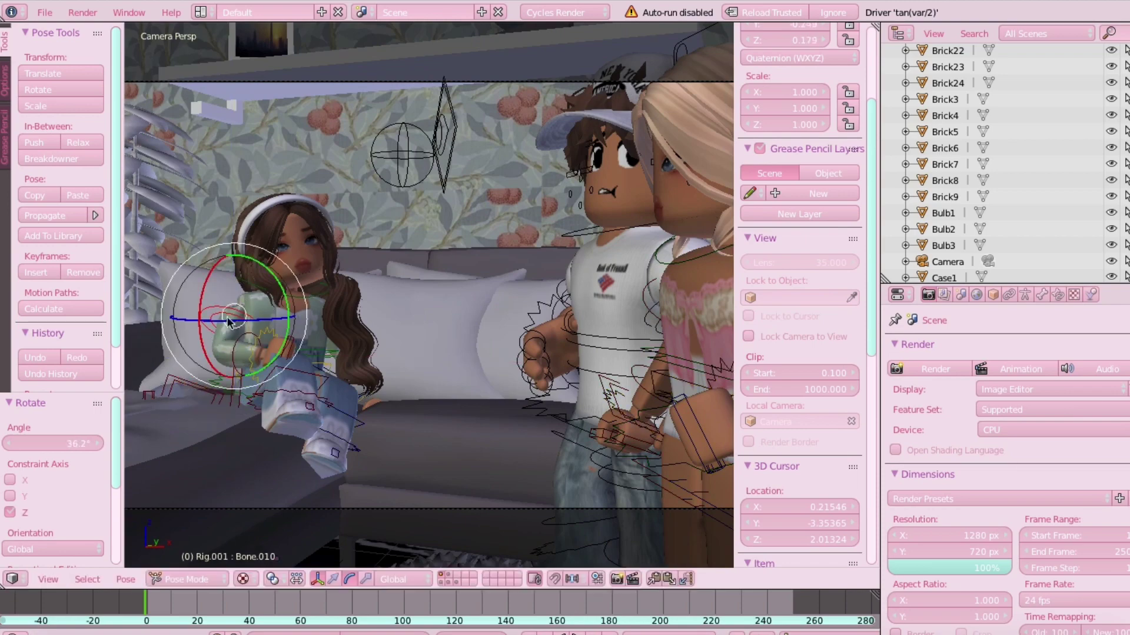
key(r)
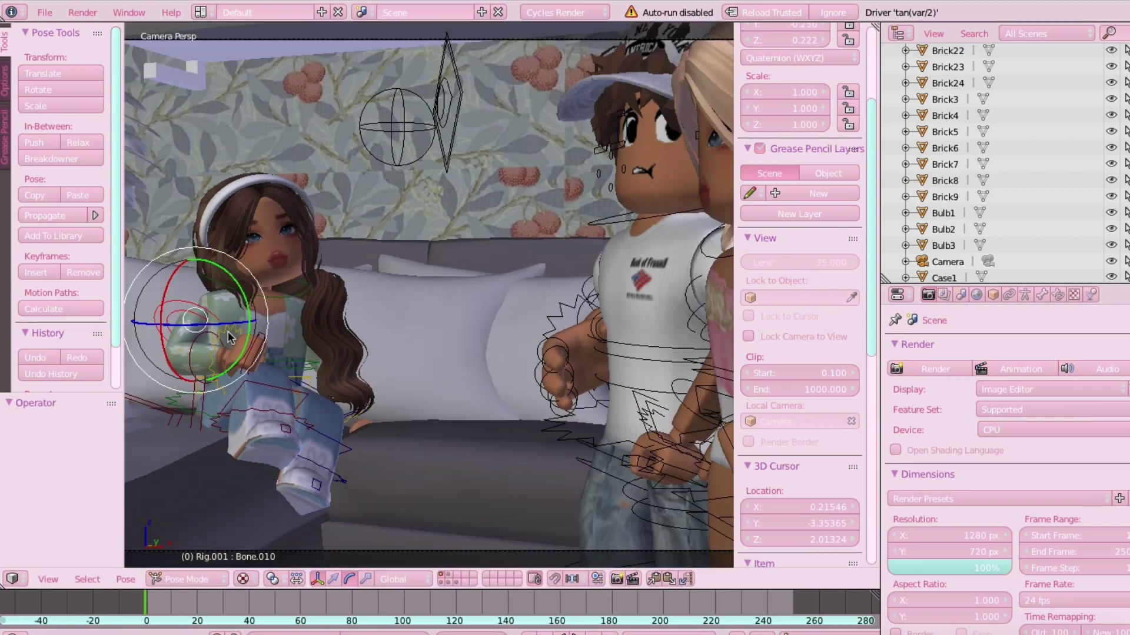
Step: Refine the brown-haired woman's right arm to place the hand over her lap, rotating about -19.9° around Z
right_click(247, 351)
drag(259, 360, 266, 337)
drag(226, 364, 242, 321)
right_click(220, 341)
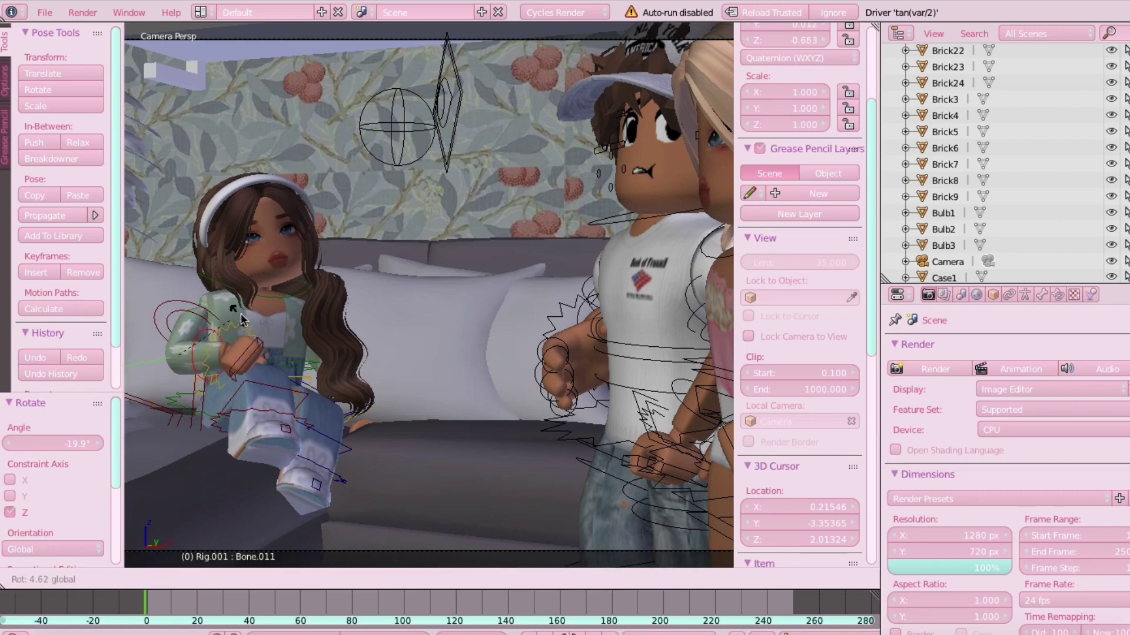
click(228, 333)
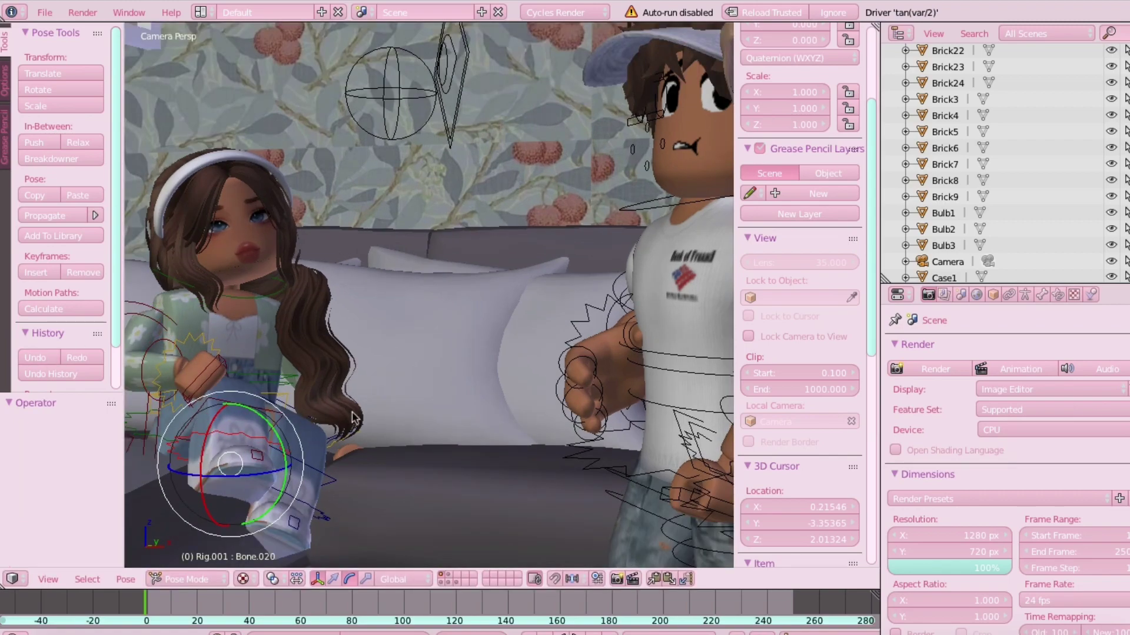
Step: Leave the camera view and rotate the brown-haired woman's left upper arm about -38.4° around X
click(150, 579)
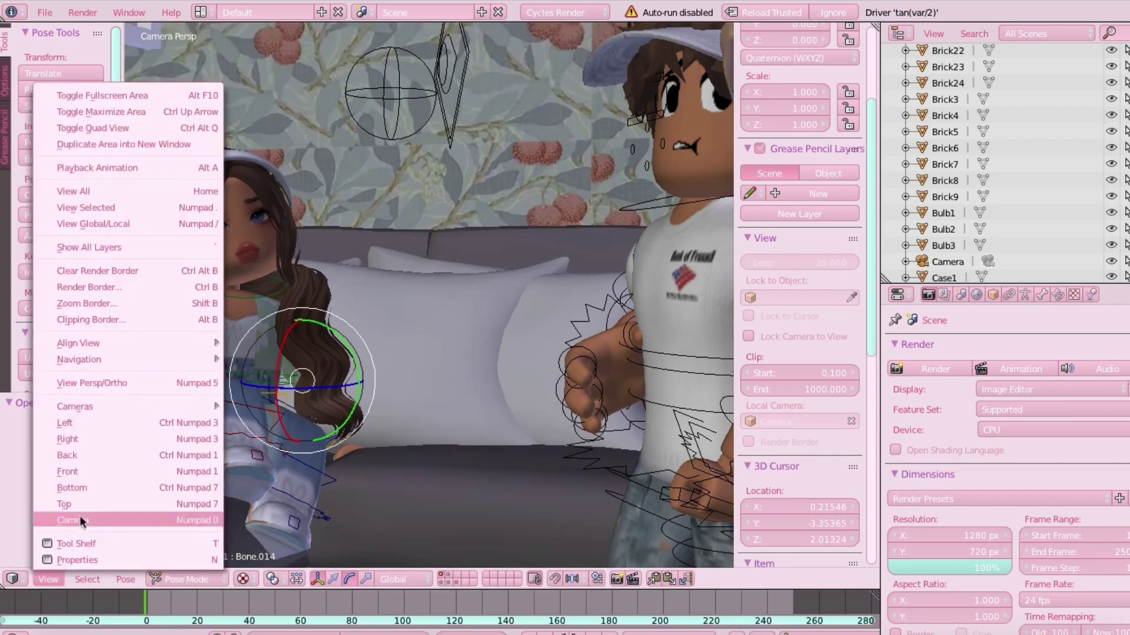
click(88, 373)
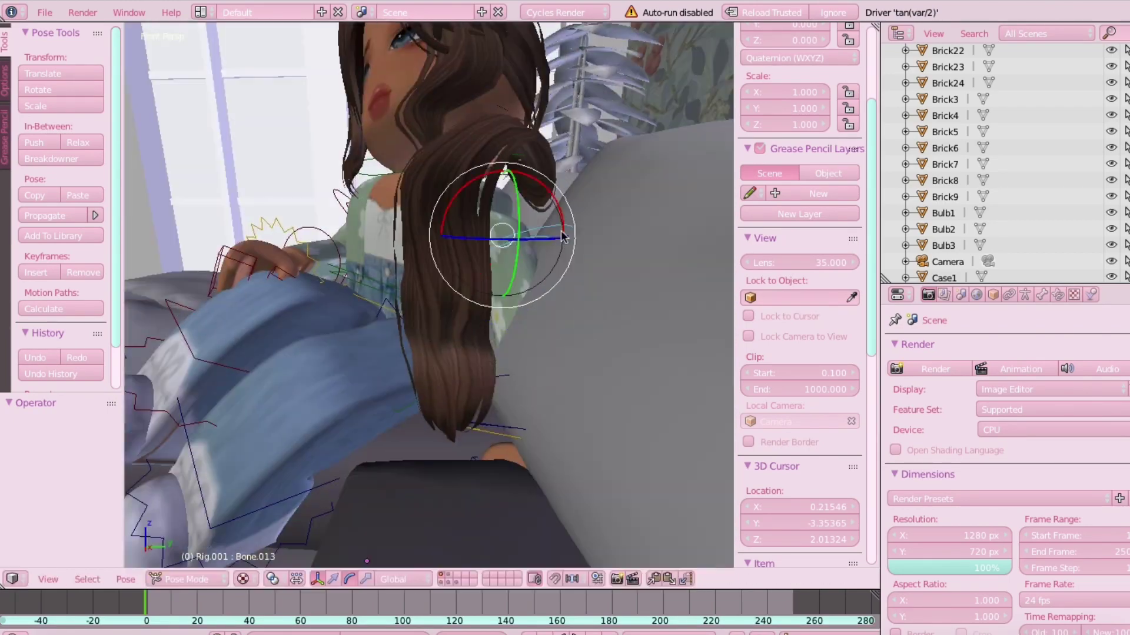
key(r)
key(x)
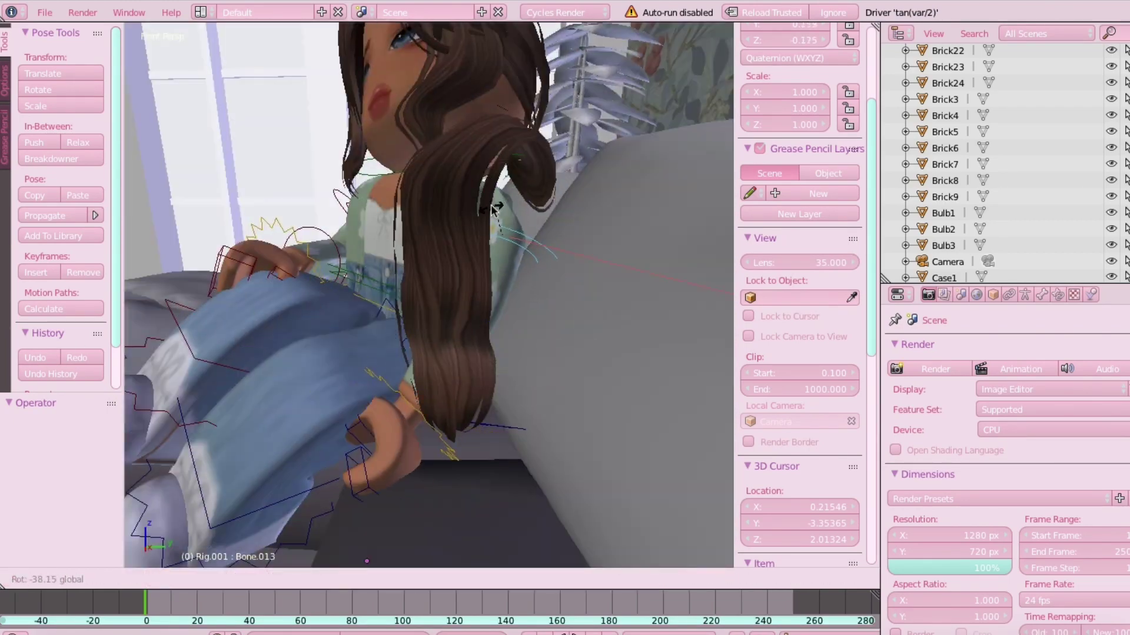
click(366, 561)
key(w)
click(306, 465)
Step: Rotate the brown-haired woman's left forearm about -76.9° around Y to lift it from the sofa
right_click(306, 465)
key(shift+f)
key(s)
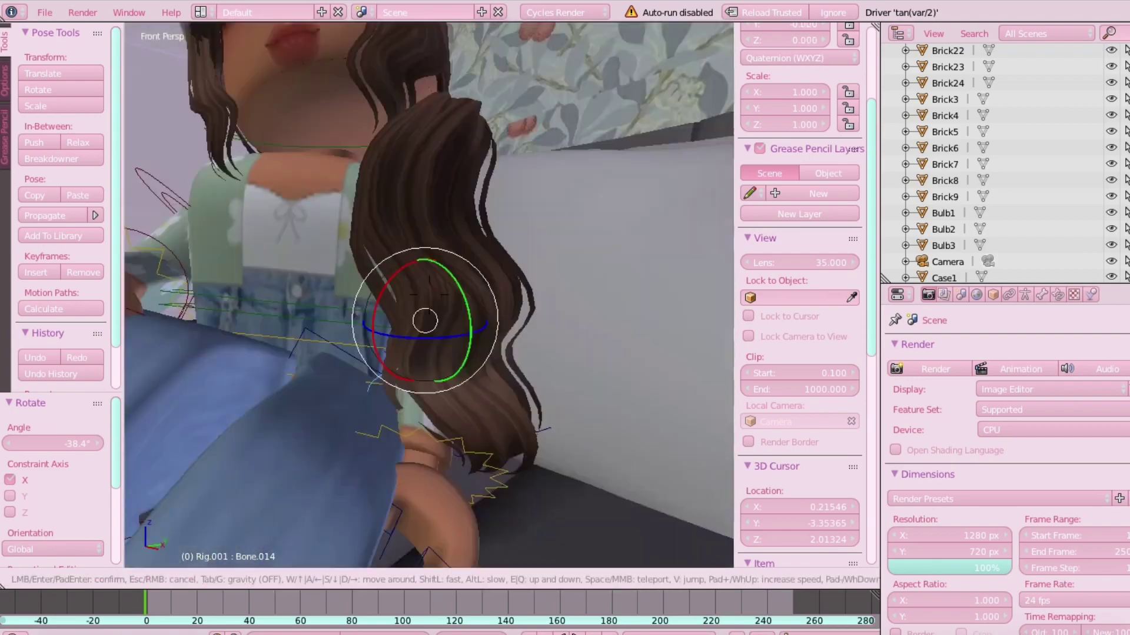
click(264, 306)
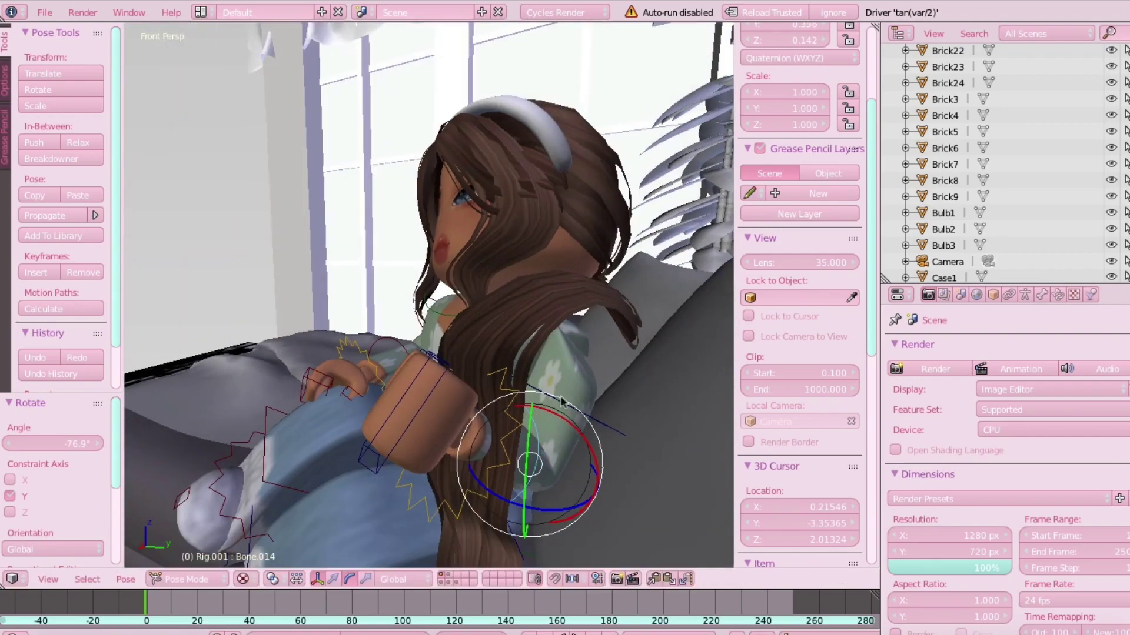
key(r)
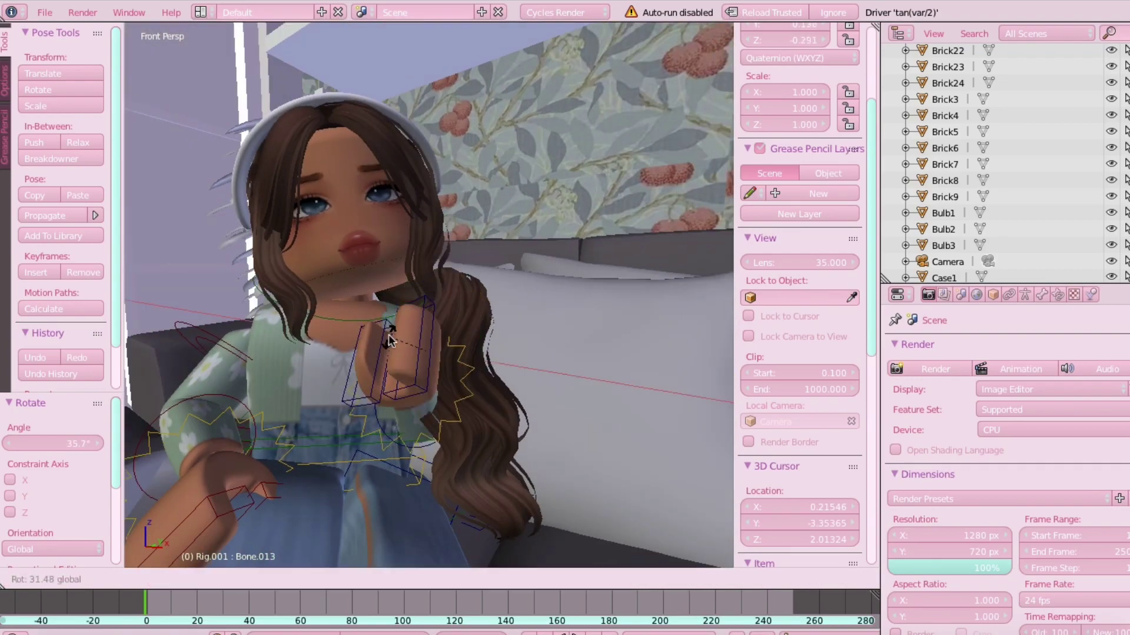
Step: Raise the brown-haired woman's left upper arm to bring her hand to her face, including rotations of about 11.2° around Y and -14.8° around X
drag(444, 310, 427, 314)
drag(407, 317, 379, 291)
right_click(413, 291)
drag(355, 315, 356, 295)
drag(451, 300, 456, 316)
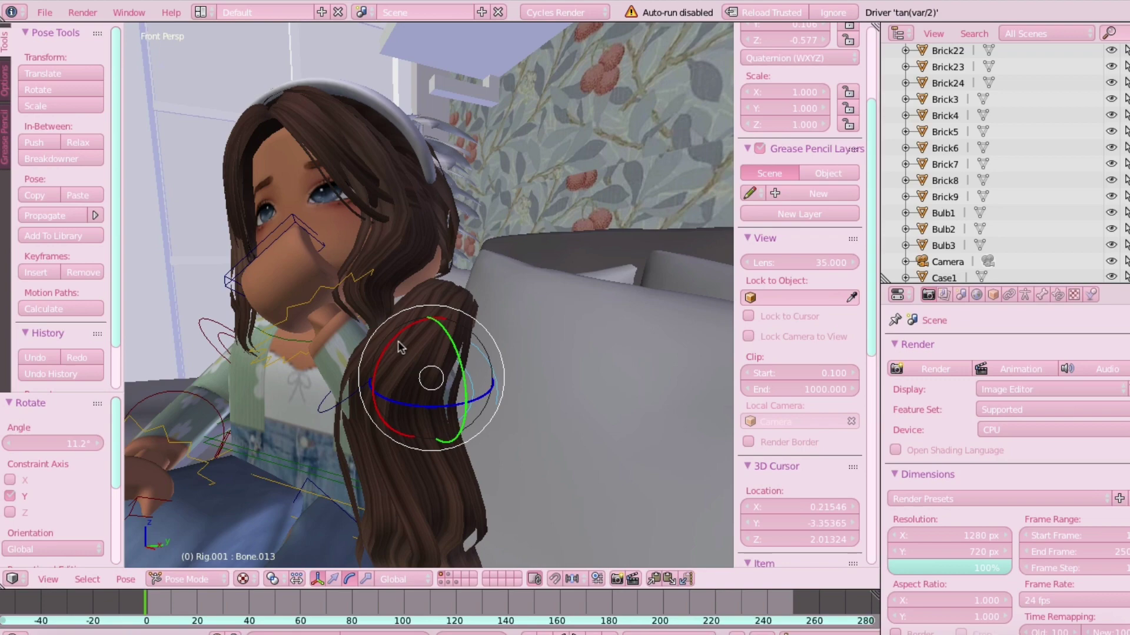
key(r)
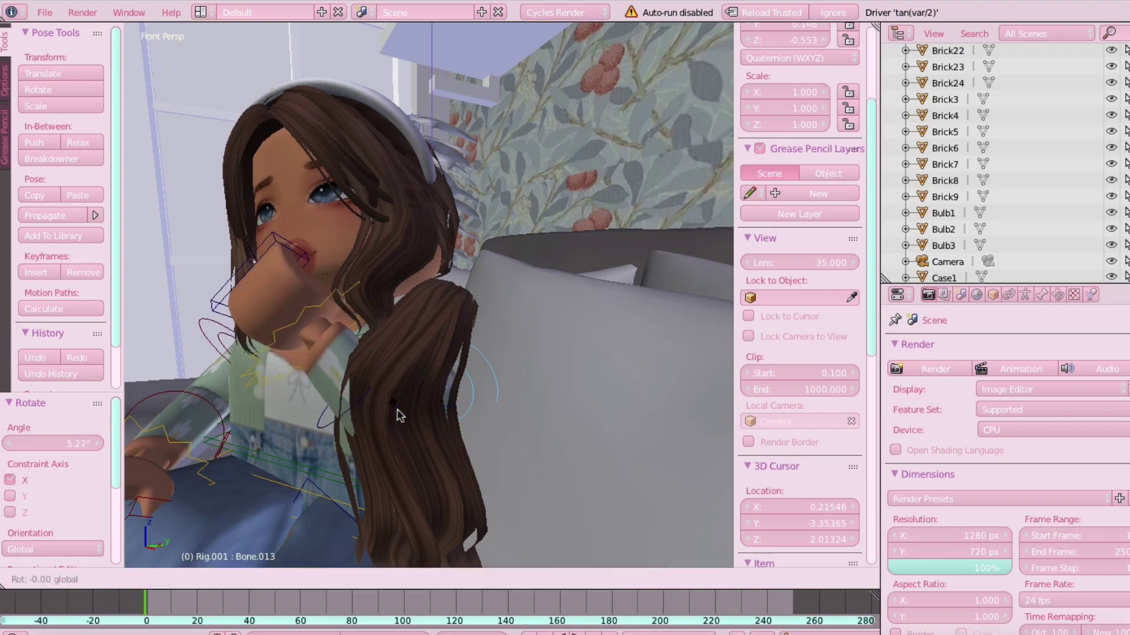
drag(469, 346, 399, 341)
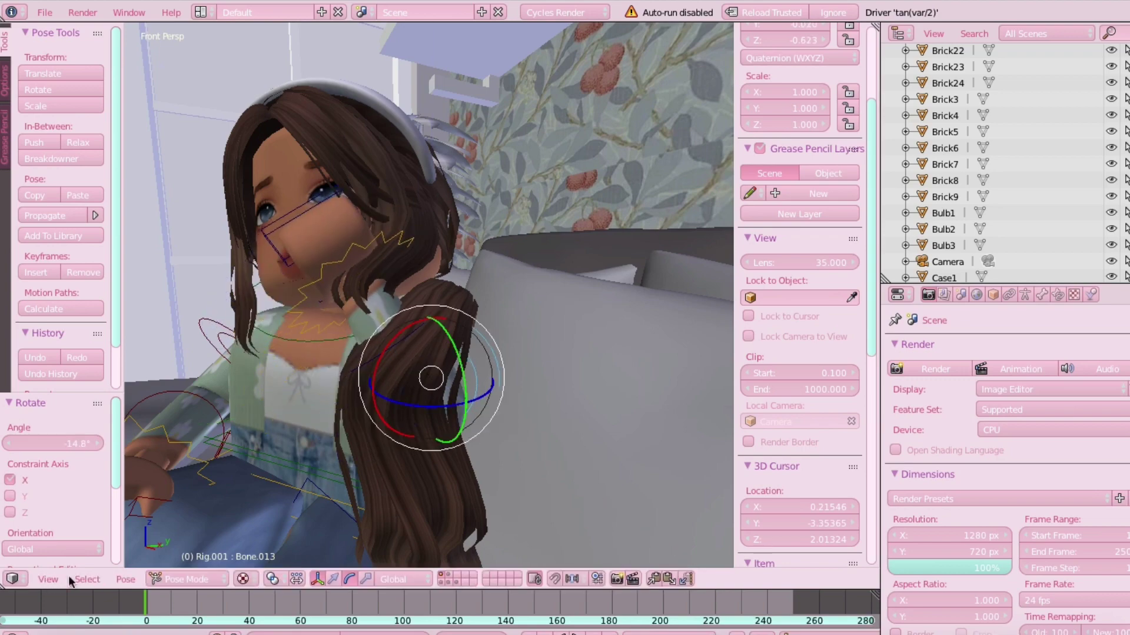
Step: Return to the camera view and fine-tune the brown-haired woman's raised left arm, finishing with about 3.42° around X
click(56, 579)
click(55, 519)
scroll(273, 333, up, 2)
right_click(213, 254)
drag(209, 262, 244, 223)
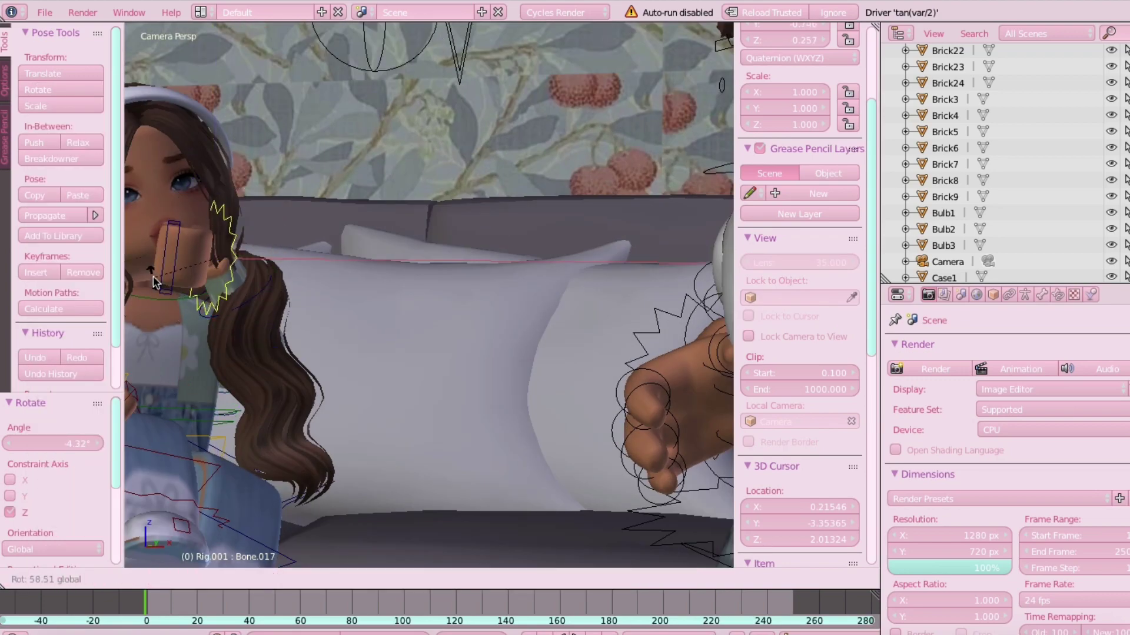
scroll(210, 243, down, 3)
click(58, 353)
scroll(253, 327, down, 1)
Step: Reframe the camera shot slightly on the three characters with fly navigation
right_click(250, 206)
scroll(244, 224, down, 3)
key(shift+f)
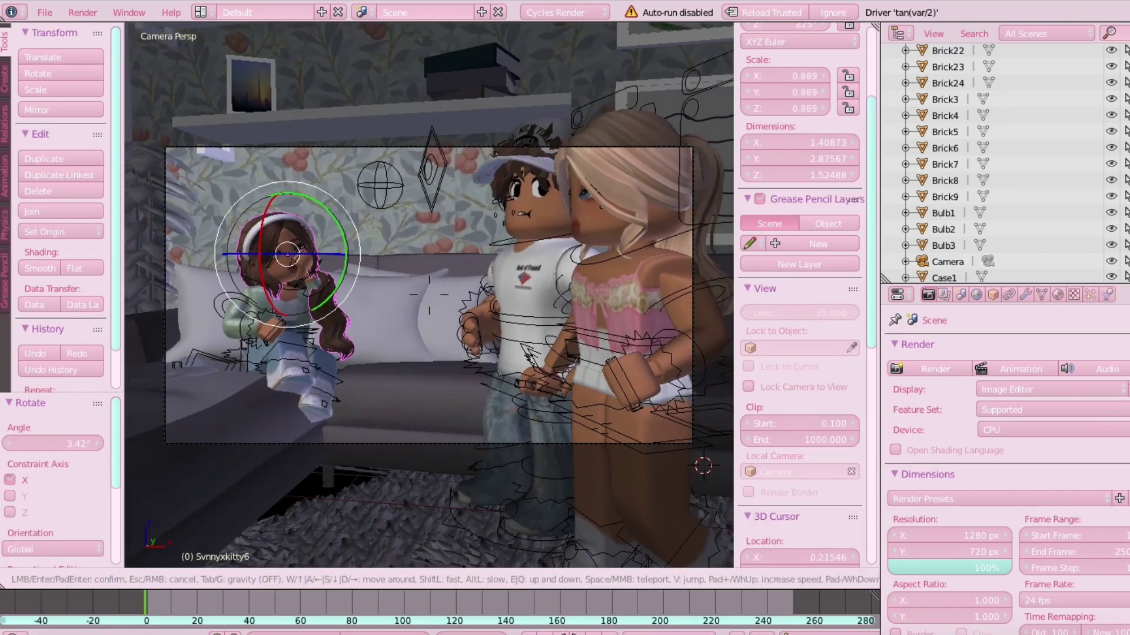
click(429, 296)
scroll(560, 180, up, 2)
Step: Pose the blonde woman's arms in front of her body, finishing with a rotation of about -6.55° around Z
right_click(573, 203)
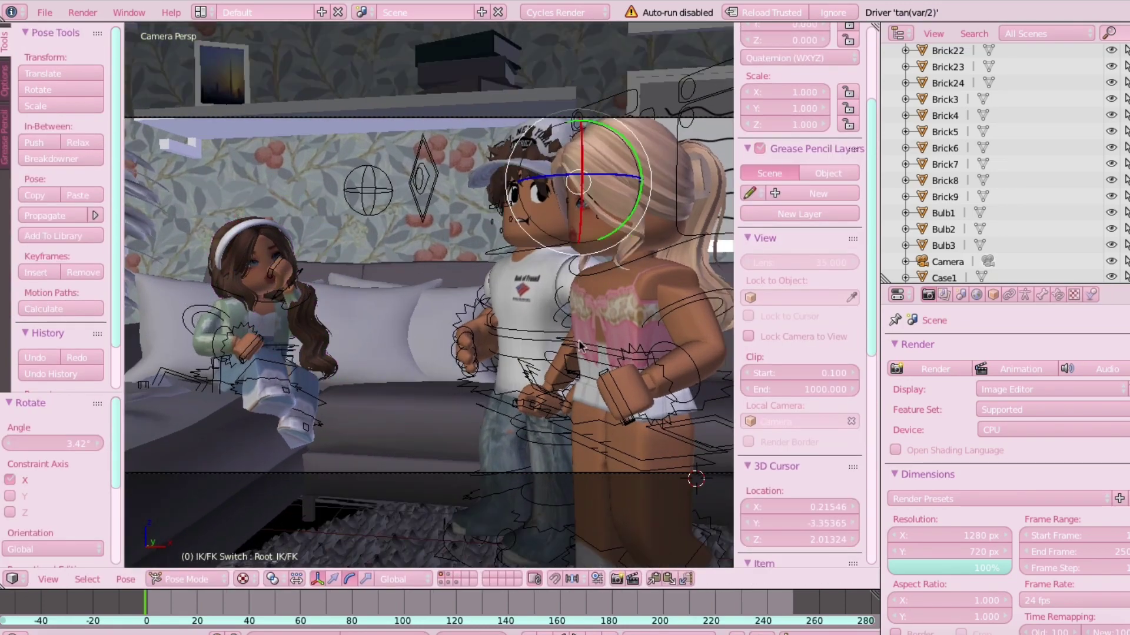
right_click(544, 359)
right_click(579, 353)
drag(606, 278, 640, 355)
right_click(564, 333)
drag(543, 295, 505, 410)
scroll(513, 394, down, 1)
right_click(606, 436)
drag(594, 406, 590, 402)
Step: Show the camera shot in Rendered shading and change the sofa material's surface shader to Diffuse BSDF
click(243, 579)
click(276, 471)
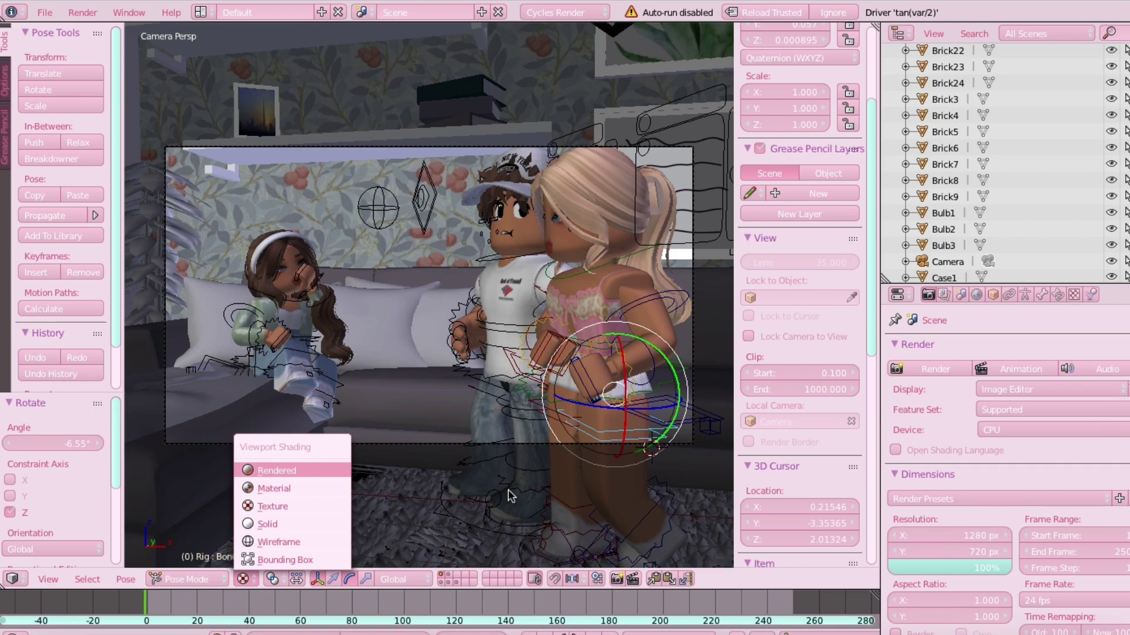
key(Return)
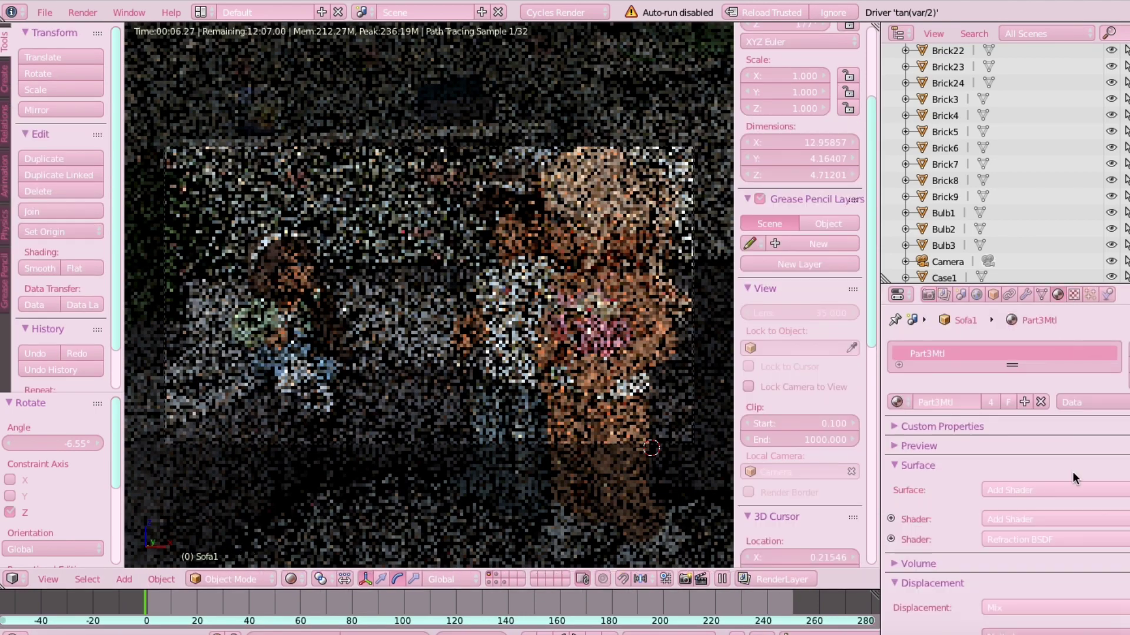
click(1072, 490)
click(961, 254)
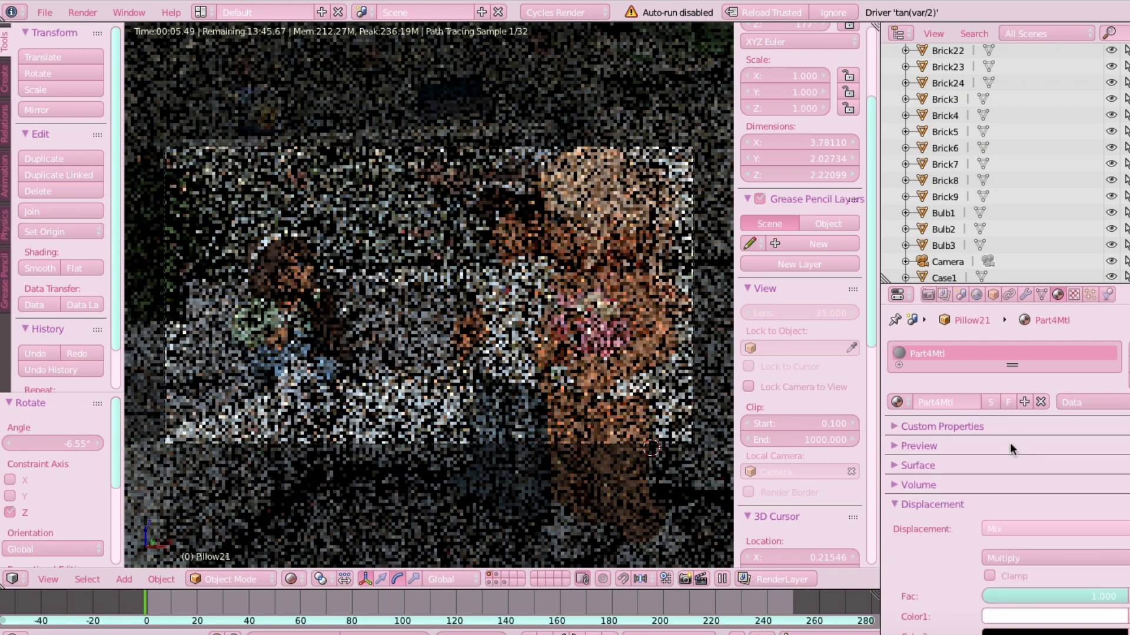
Step: Set the pillow material's surface shader to Diffuse BSDF with a pale pinkish colour of R 0.800, G 0.726, B 0.748
click(1007, 465)
click(1045, 490)
click(970, 201)
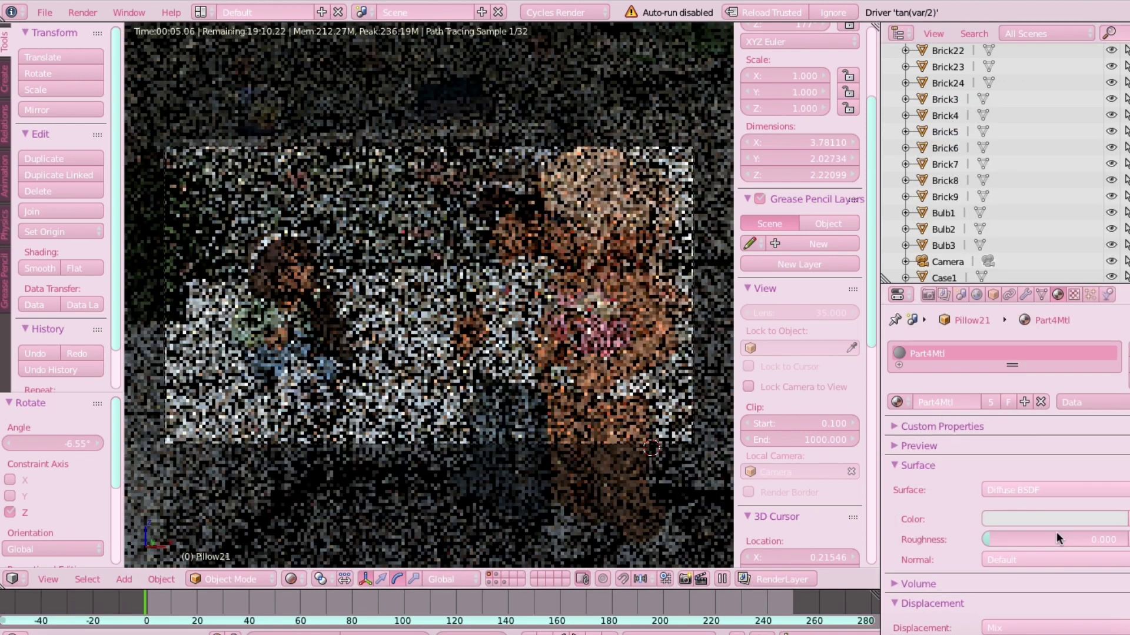
click(1055, 520)
click(1042, 360)
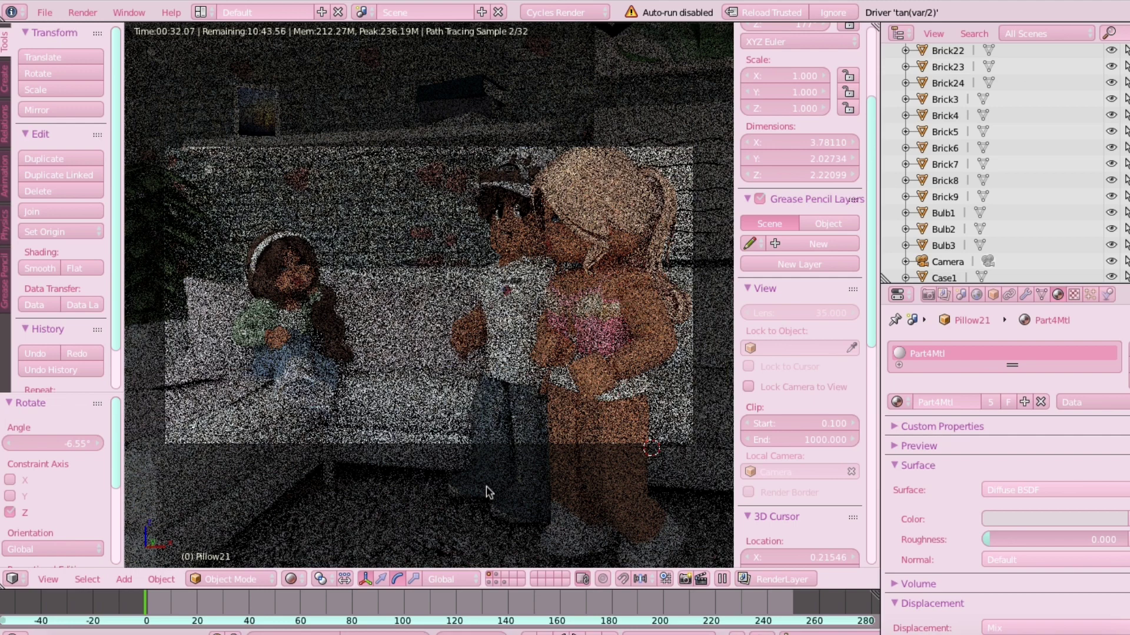
Step: Darken the pillow material's colour, trying a bluish grey and settling on a muted beige
click(1053, 519)
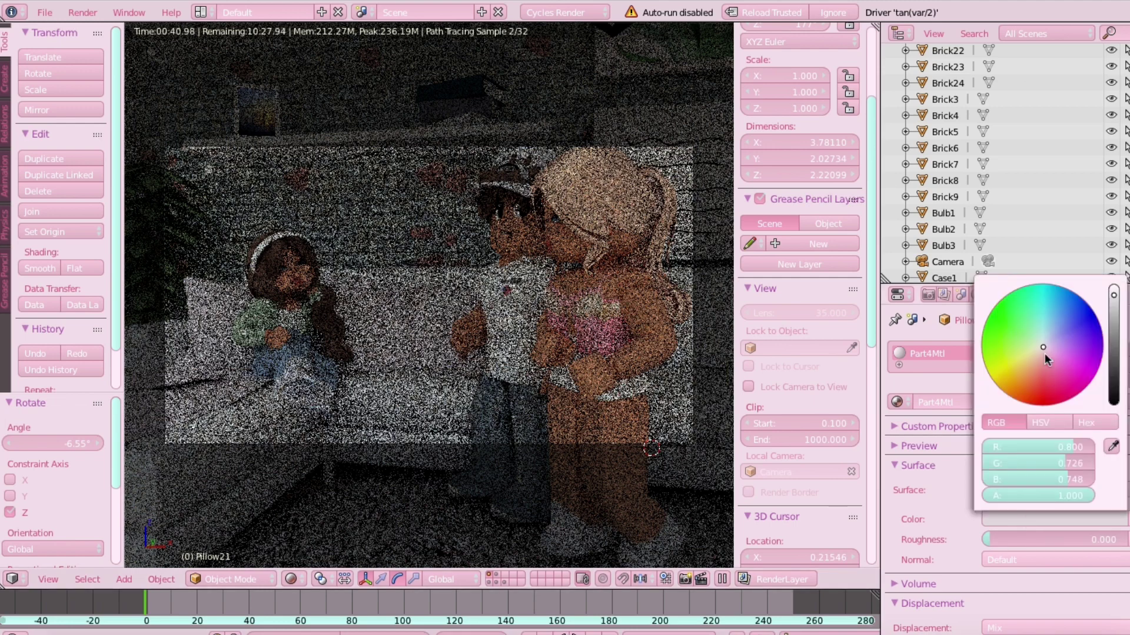
mouse_move(1043, 353)
mouse_down()
mouse_move(1031, 348)
mouse_move(1046, 341)
mouse_up()
click(1118, 303)
click(1043, 518)
click(1031, 516)
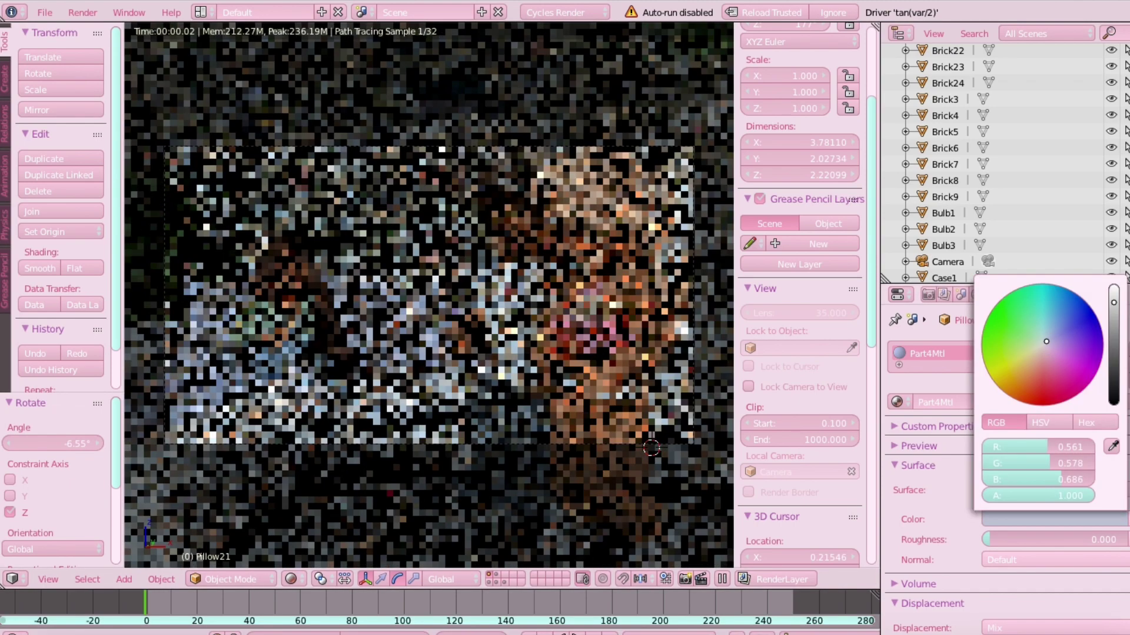
click(1081, 519)
click(1040, 353)
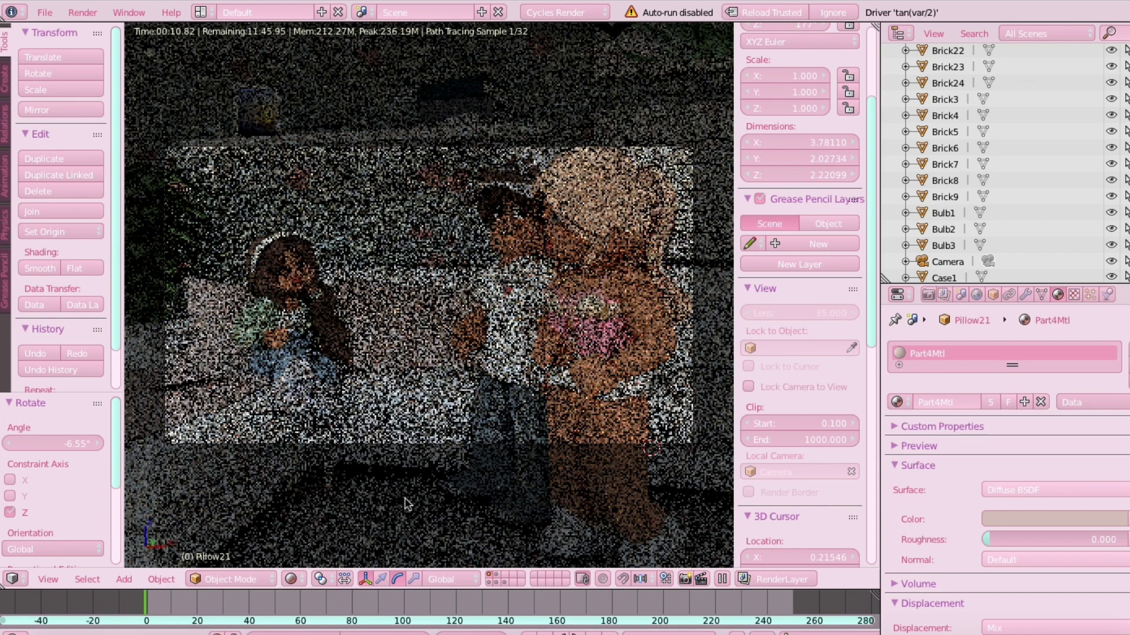
Step: Select the patterned back wall and return the viewport to Texture shading
click(944, 295)
right_click(423, 236)
right_click(392, 224)
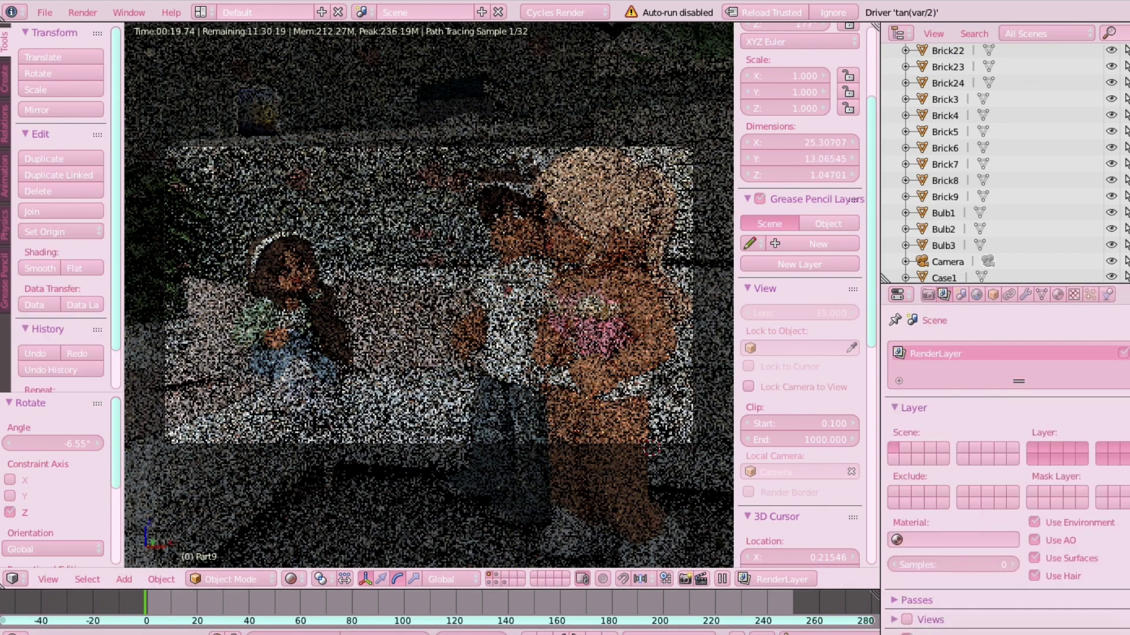
click(292, 579)
click(302, 477)
scroll(303, 334, up, 2)
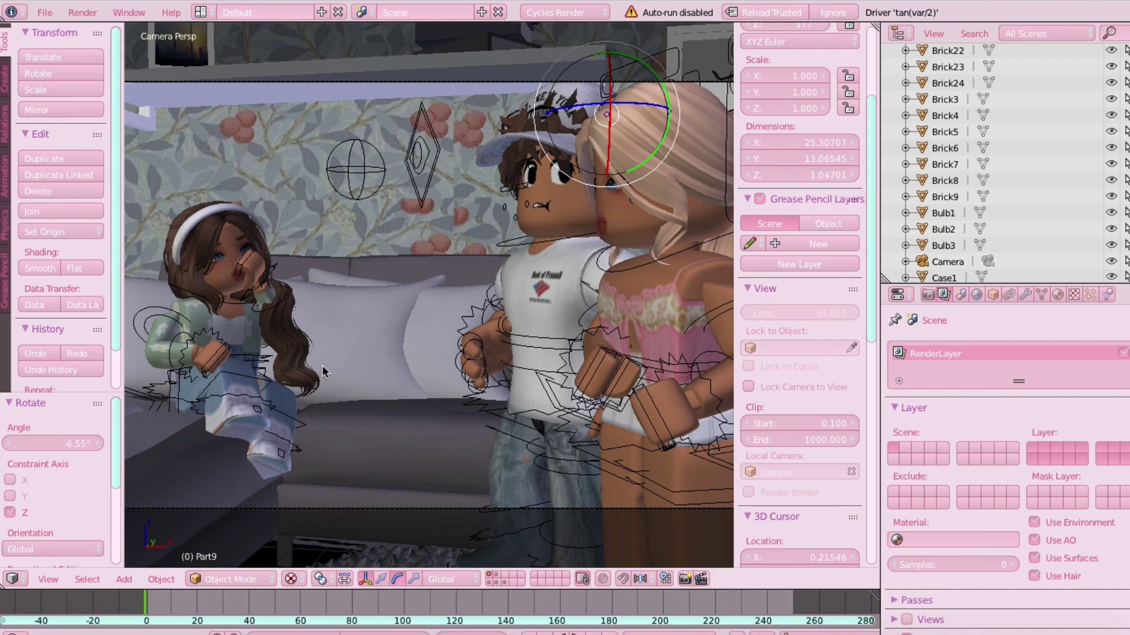
scroll(319, 283, down, 1)
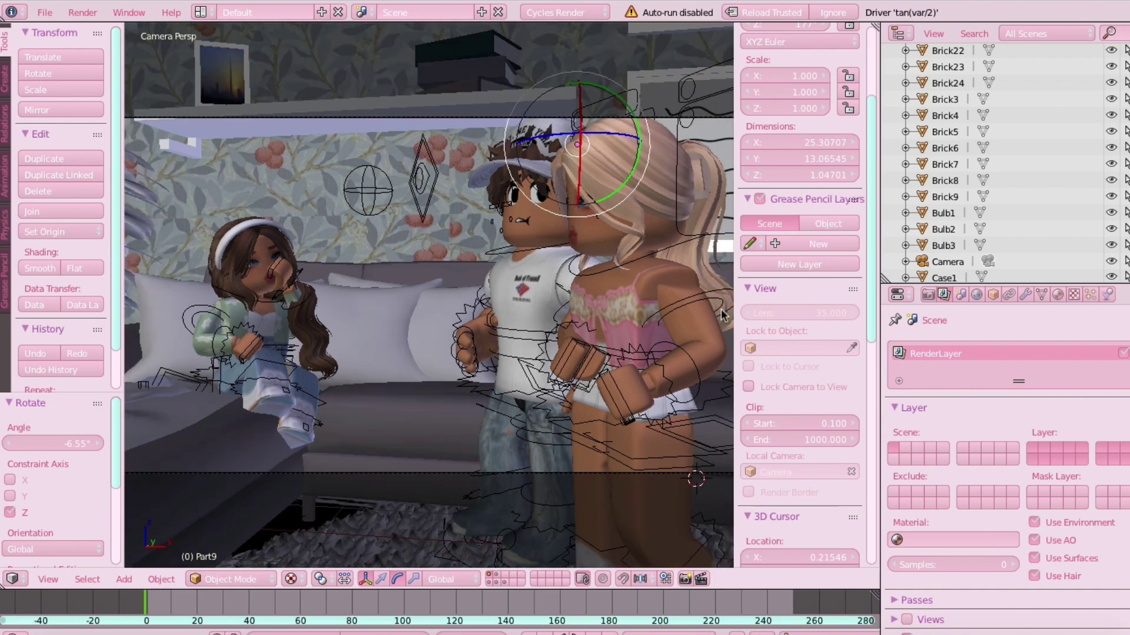
Step: Review the sofa and pillow materials and change the patterned back wall's surface shader to Diffuse BSDF
click(1057, 295)
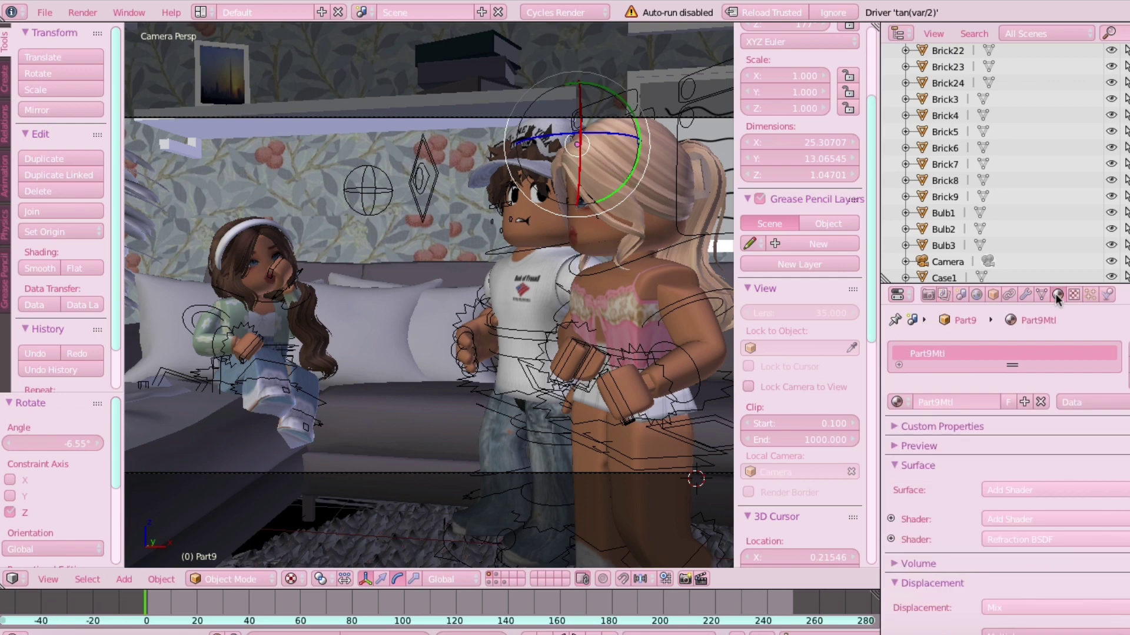
right_click(323, 452)
click(1041, 518)
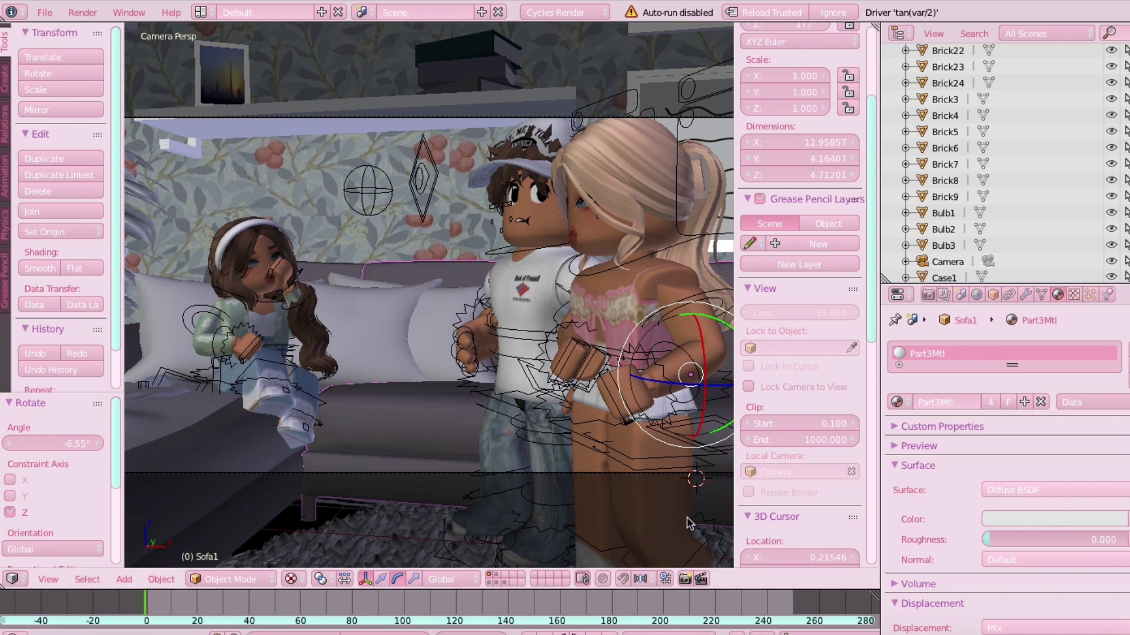
right_click(407, 323)
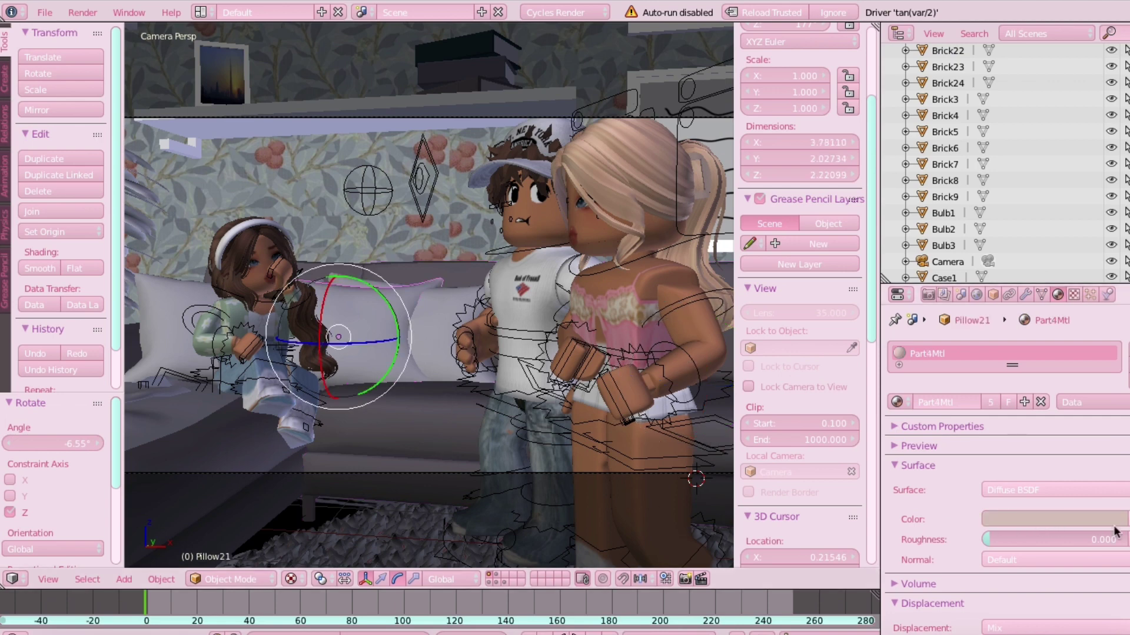
right_click(359, 206)
right_click(279, 178)
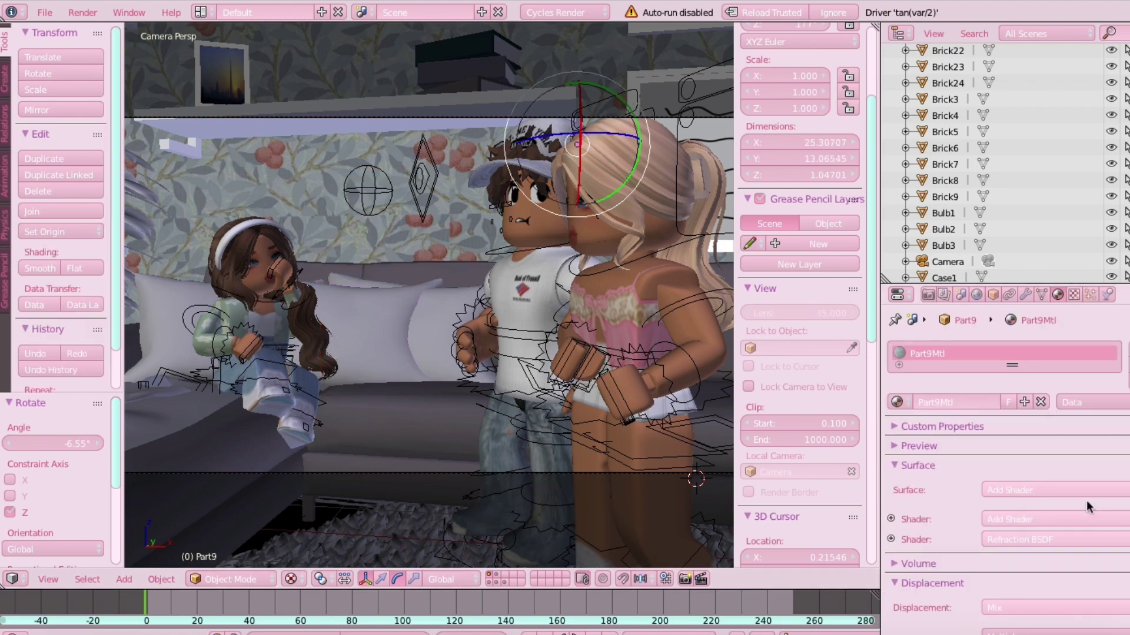
click(1053, 490)
click(953, 203)
click(1053, 519)
scroll(376, 530, down, 1)
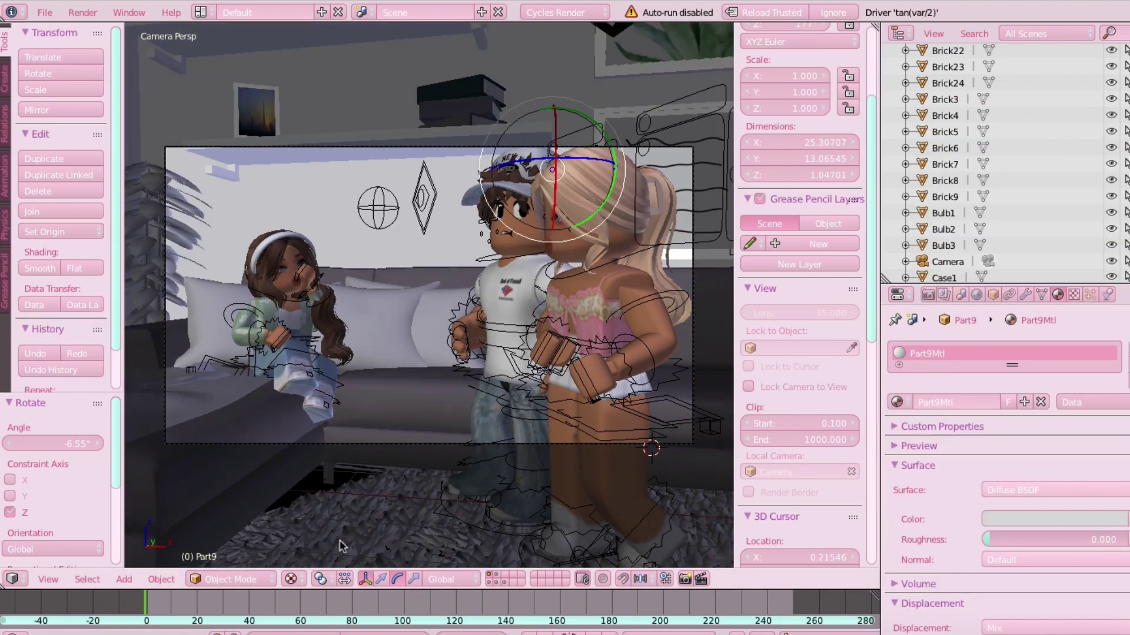
Step: Preview the camera shot with the plain wall in Rendered shading and return to Texture shading
click(294, 580)
click(325, 471)
key(Return)
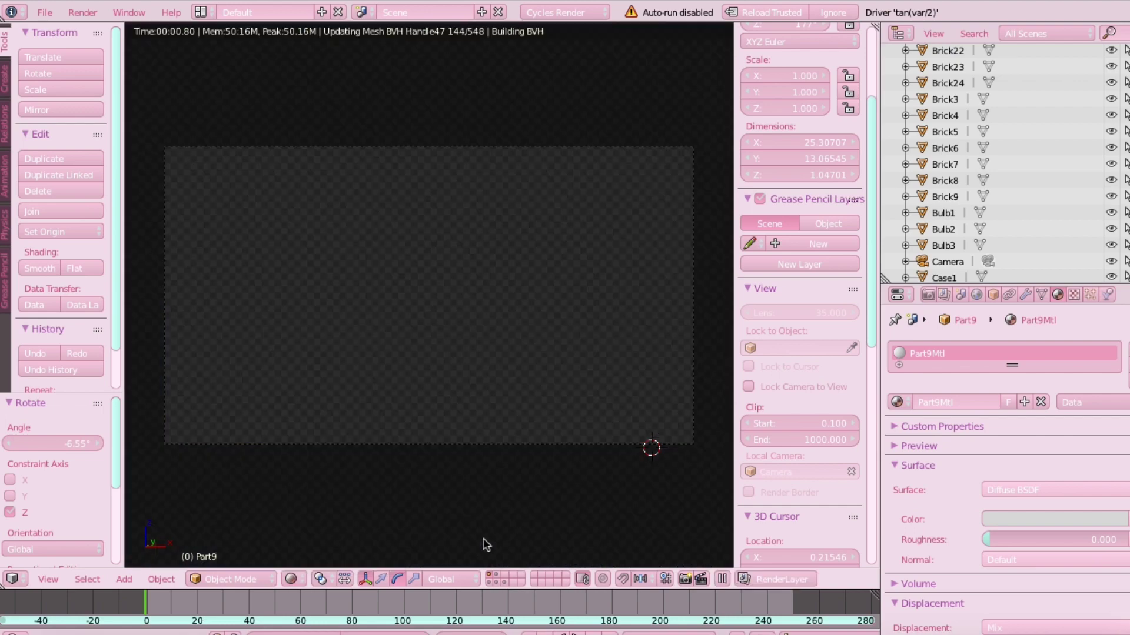
click(928, 294)
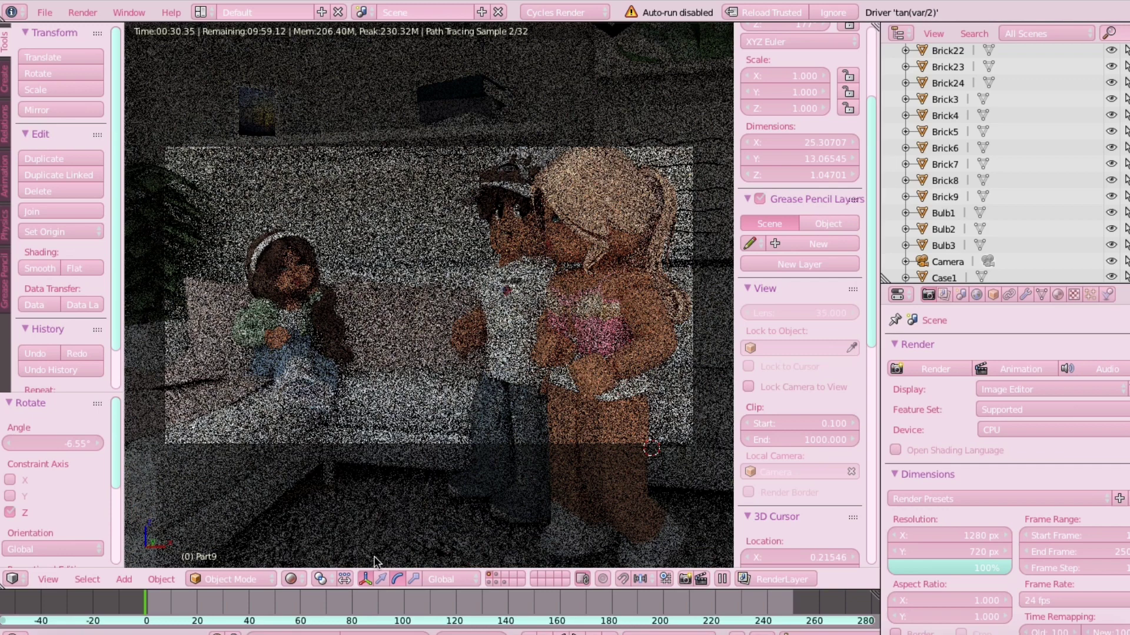
click(290, 579)
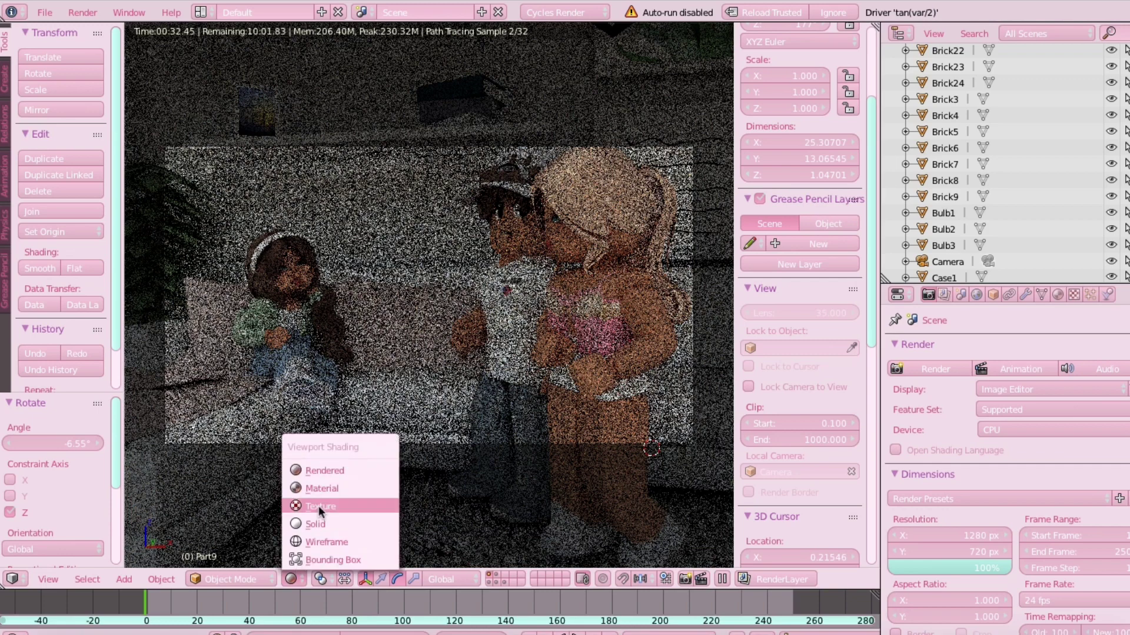
click(320, 504)
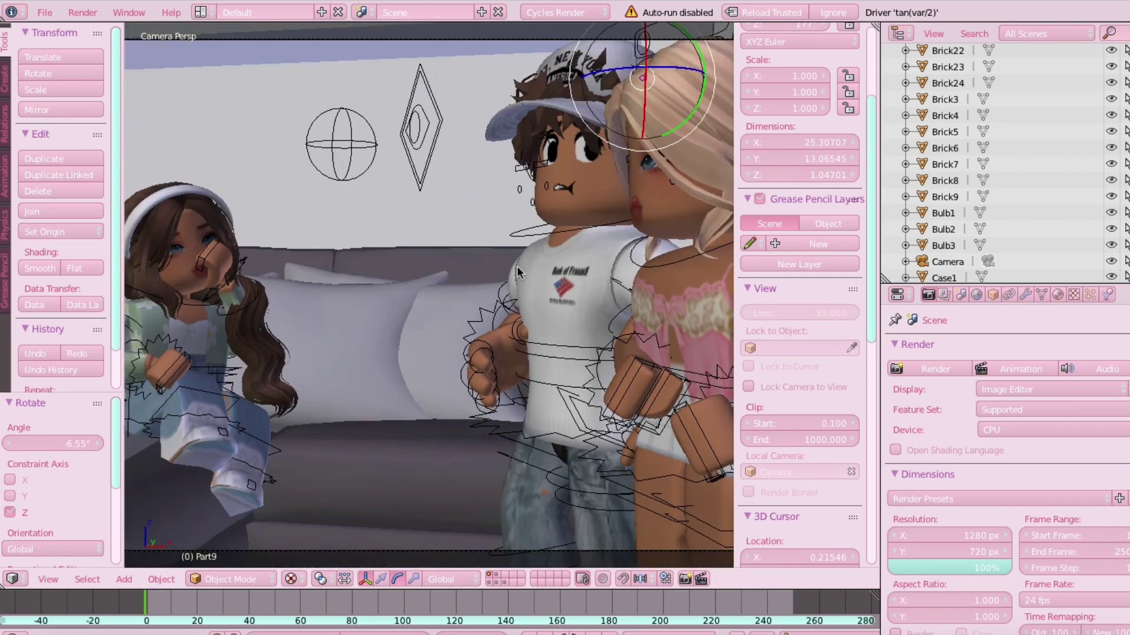
Step: Rotate the boy's right arm about 21.3° around Z to bring the hand toward his chest
click(516, 267)
right_click(515, 266)
drag(548, 237, 554, 239)
mouse_move(510, 273)
mouse_down()
mouse_move(516, 250)
mouse_move(501, 293)
mouse_up()
right_click(389, 437)
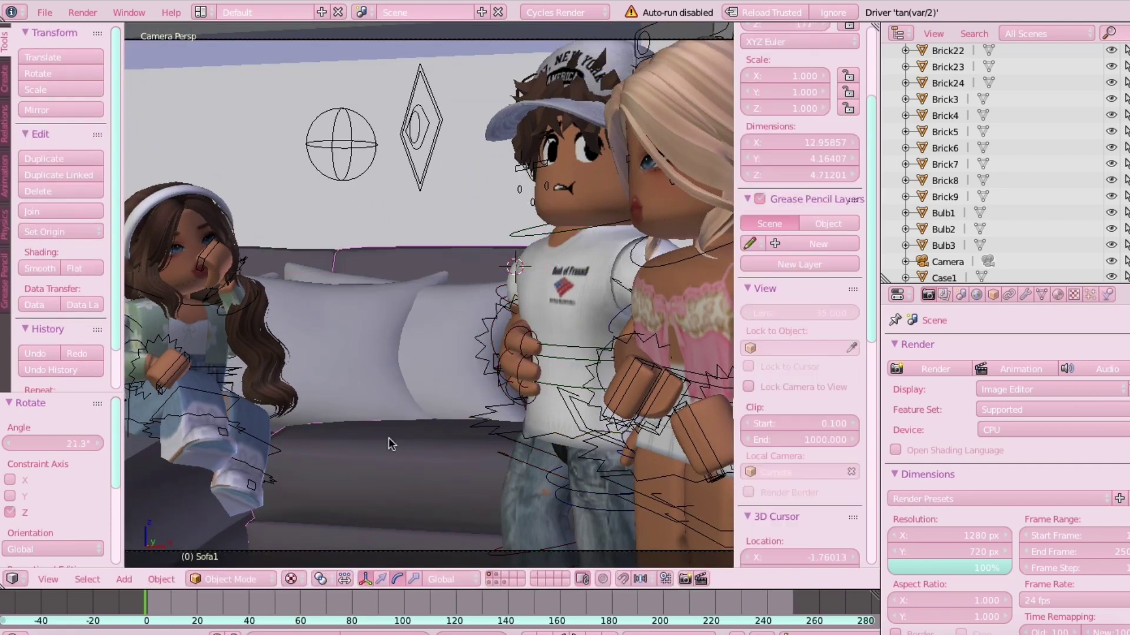
Step: Refine the boy's right upper arm, rotating it about -16.3° around Z
scroll(432, 405, down, 3)
scroll(471, 353, up, 2)
right_click(527, 259)
scroll(532, 280, up, 3)
right_click(536, 285)
mouse_move(548, 264)
mouse_down()
mouse_move(653, 233)
mouse_move(552, 265)
mouse_move(549, 245)
mouse_up()
scroll(529, 259, down, 3)
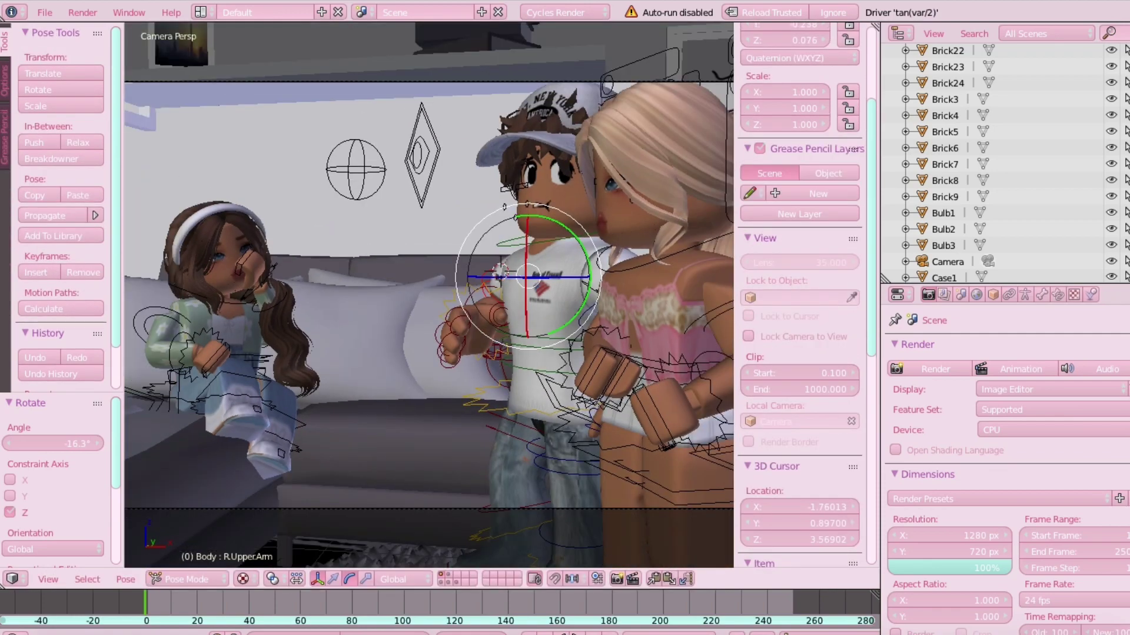
Step: Bend the boy's right arm so the hand lifts toward his chest, finishing with about -21.3° around X
mouse_move(497, 276)
mouse_down()
mouse_move(493, 264)
mouse_move(488, 299)
mouse_move(492, 265)
mouse_up()
right_click(484, 297)
key(r)
key(Return)
key(r)
key(z)
drag(444, 333, 440, 330)
mouse_move(479, 274)
mouse_down()
mouse_move(498, 274)
mouse_move(493, 287)
mouse_up()
scroll(391, 389, down, 1)
right_click(391, 388)
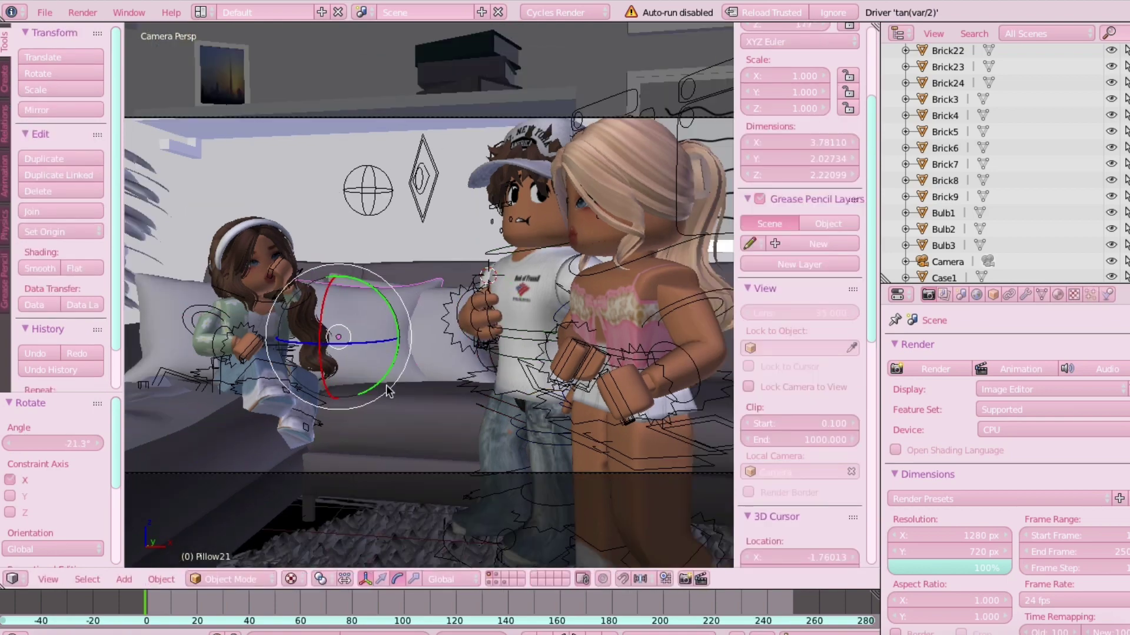
Step: Fine-tune the rotation of the boy's right upper arm
scroll(390, 388, up, 4)
right_click(542, 267)
drag(543, 253, 547, 254)
scroll(410, 434, down, 2)
right_click(410, 433)
scroll(410, 434, down, 3)
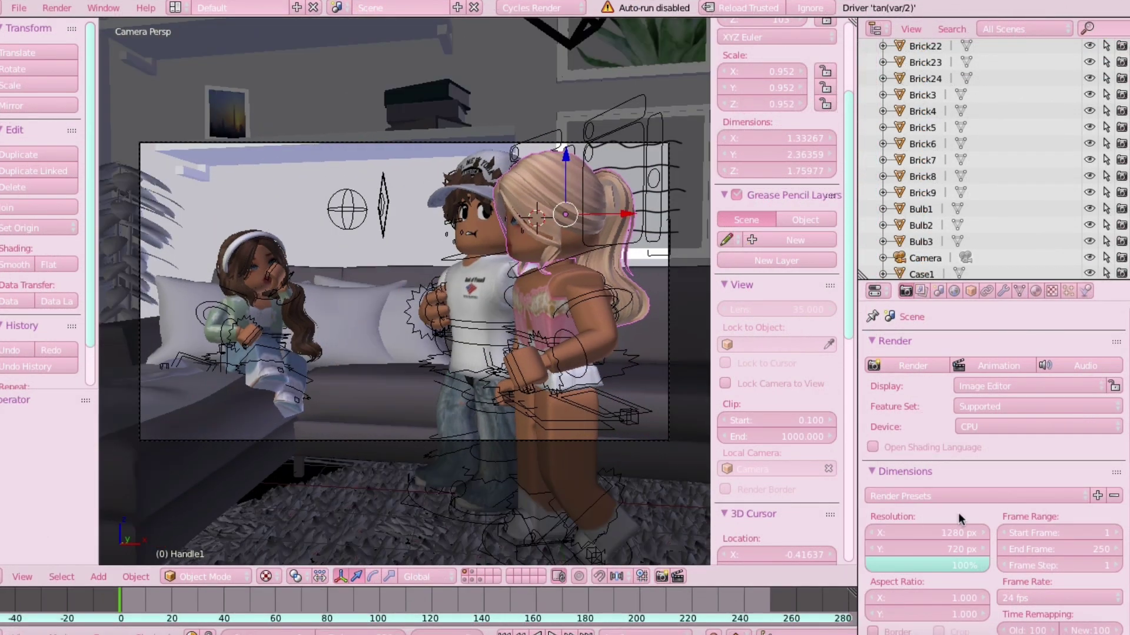
scroll(944, 544, down, 2)
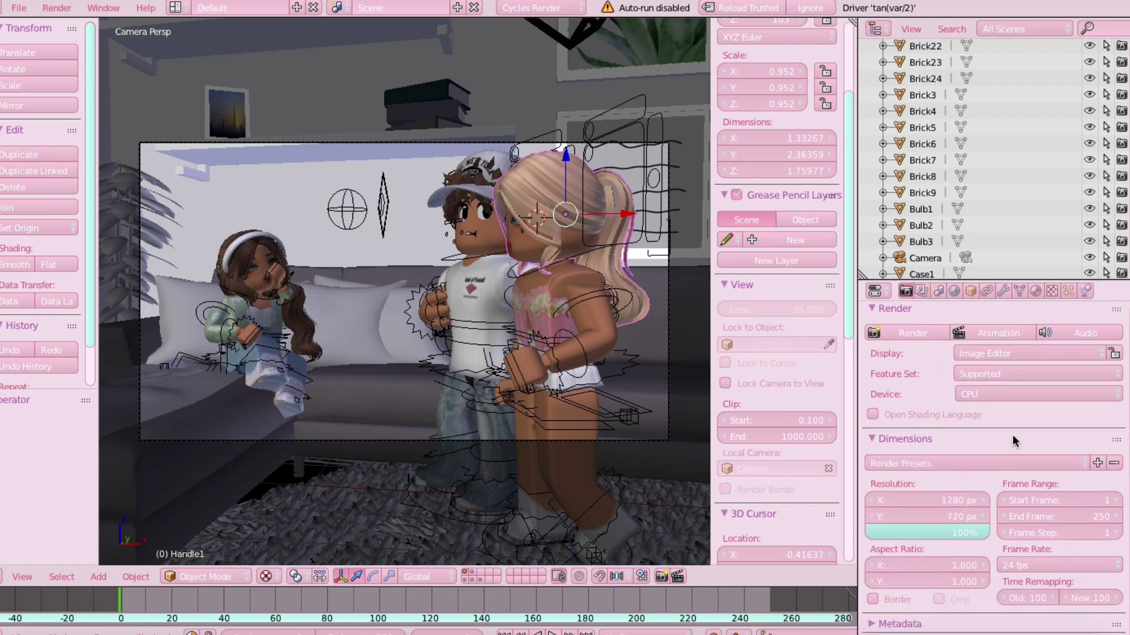
scroll(906, 441, up, 2)
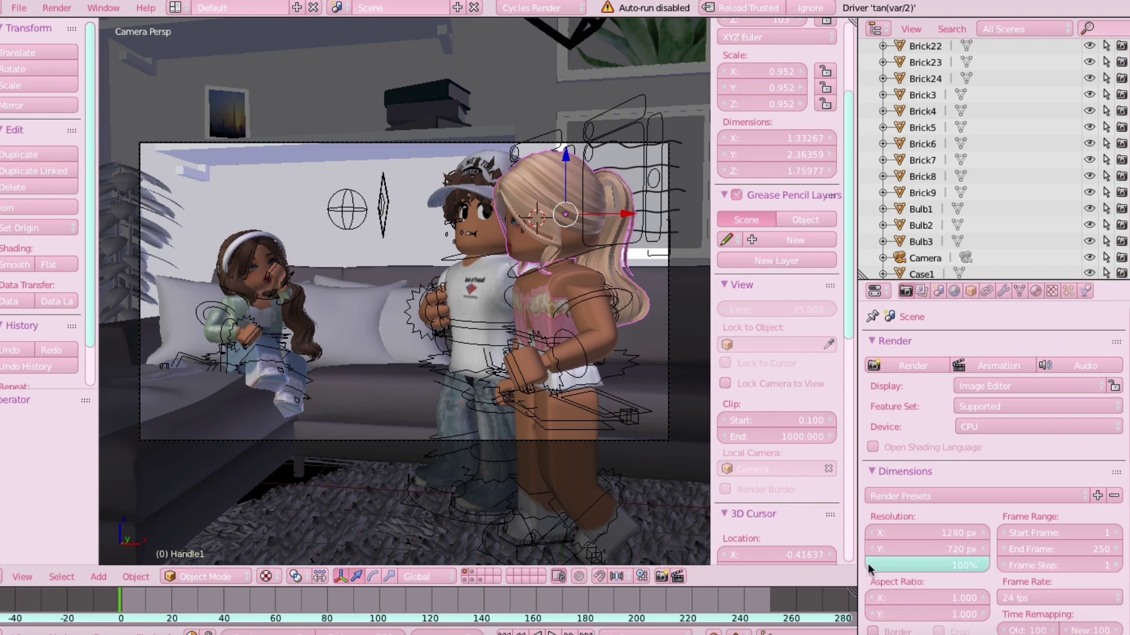
Step: Set the render output file format to FFmpeg video and look over its encoding settings
scroll(954, 516, down, 2)
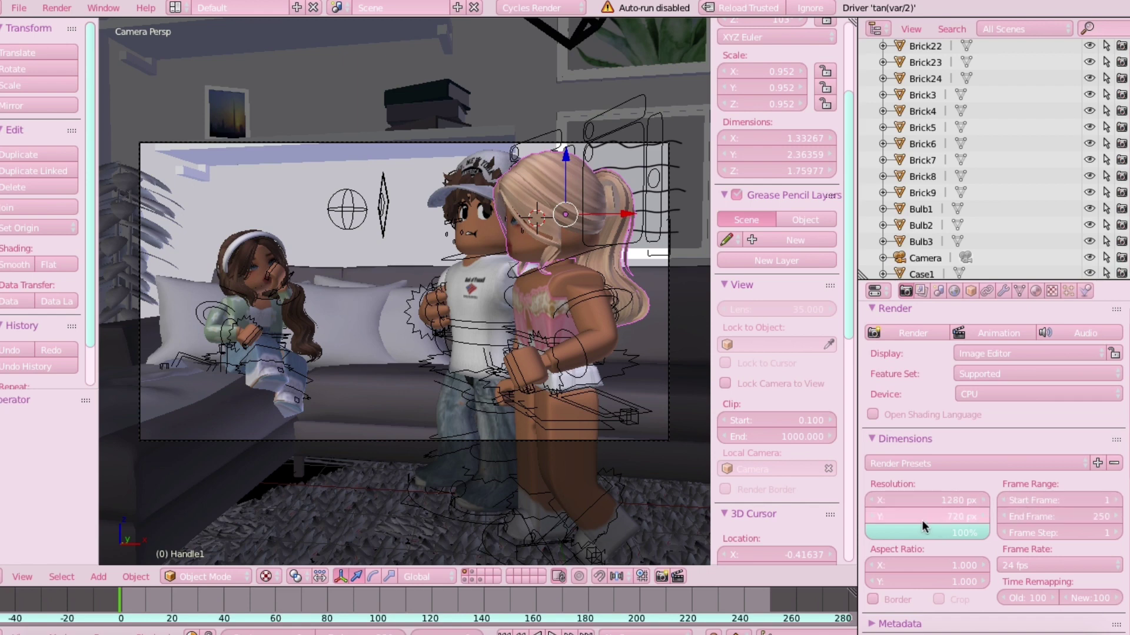
scroll(959, 517, down, 5)
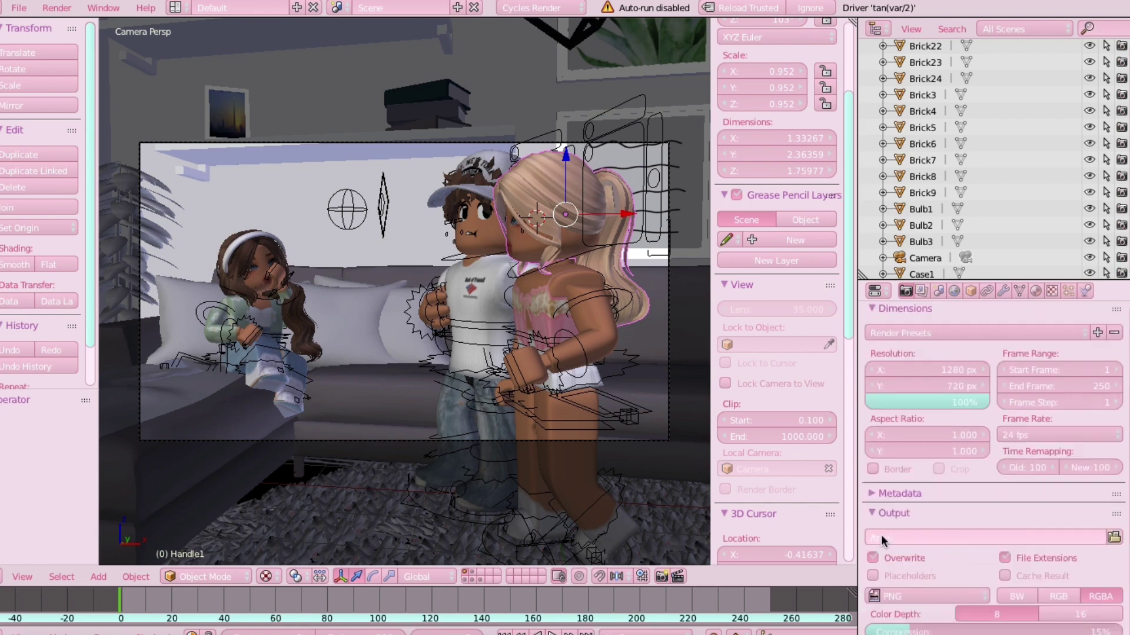
scroll(1000, 541, down, 3)
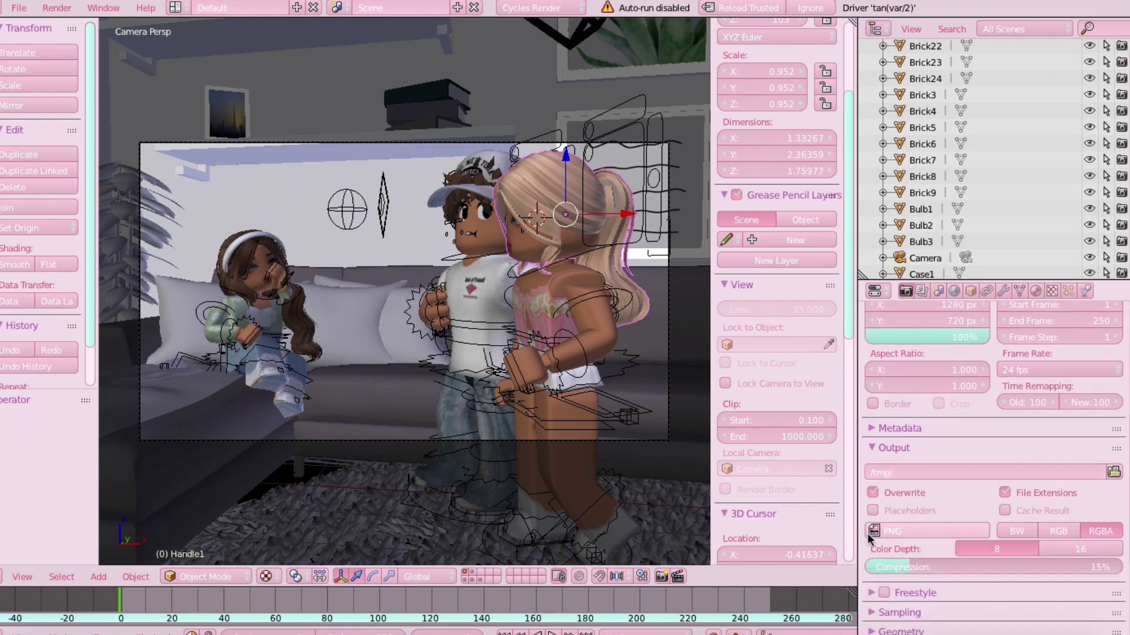
click(909, 530)
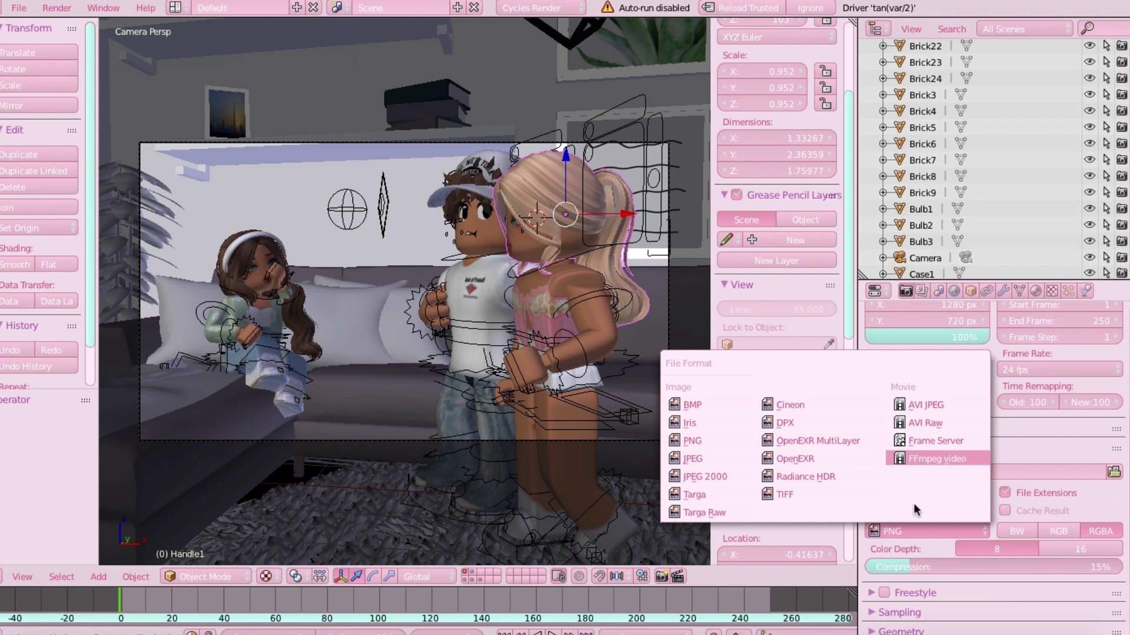
click(923, 458)
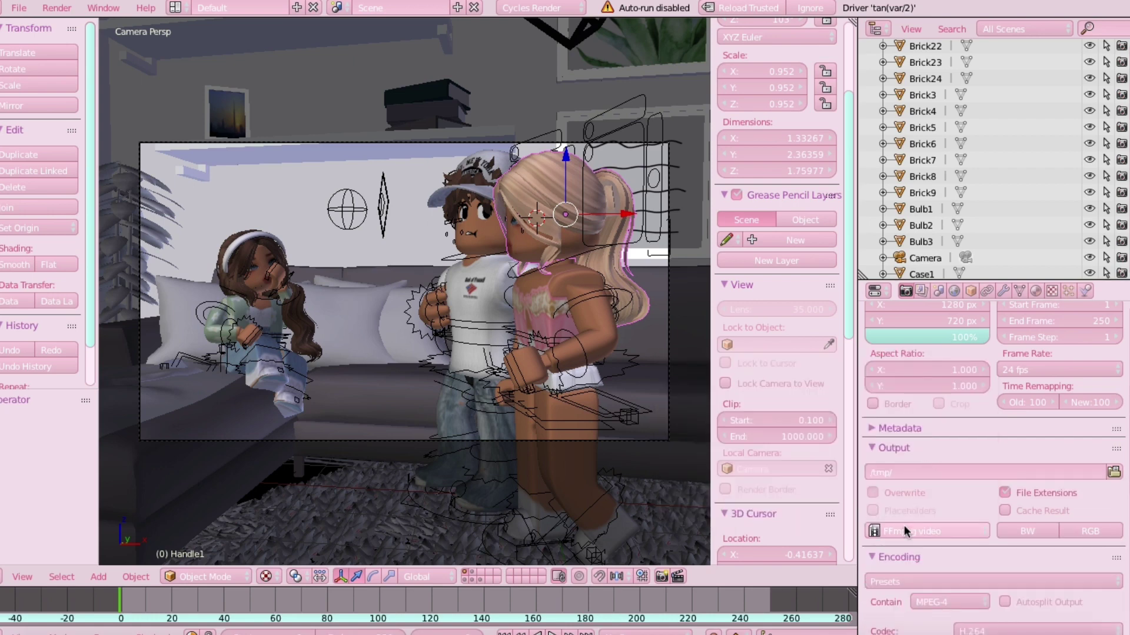
scroll(991, 536, down, 4)
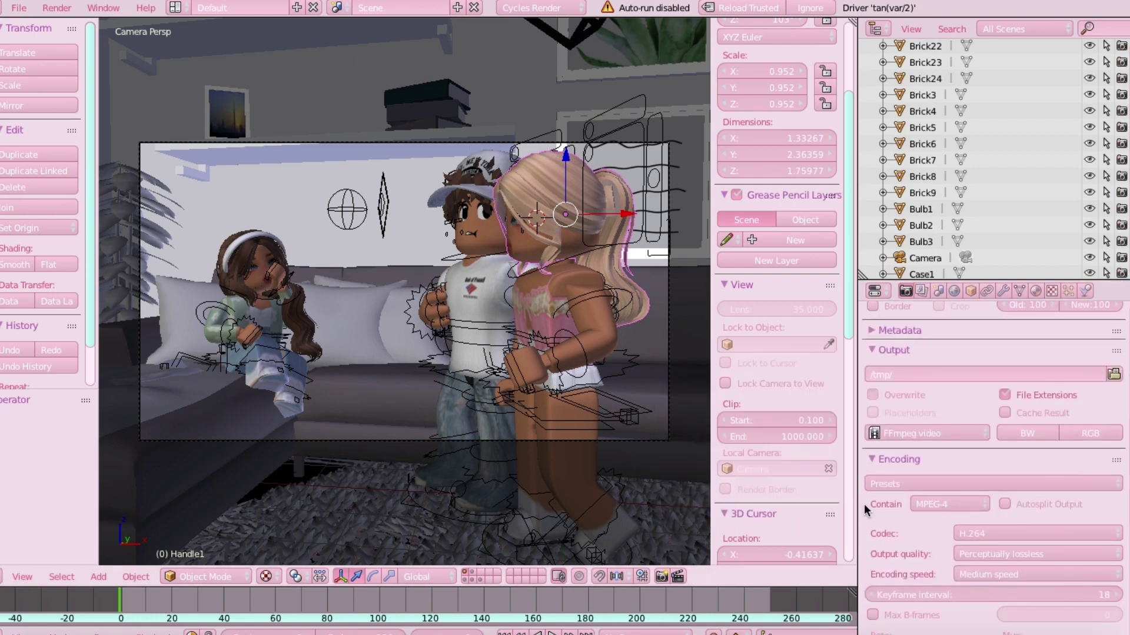
scroll(968, 518, down, 3)
scroll(1002, 500, up, 3)
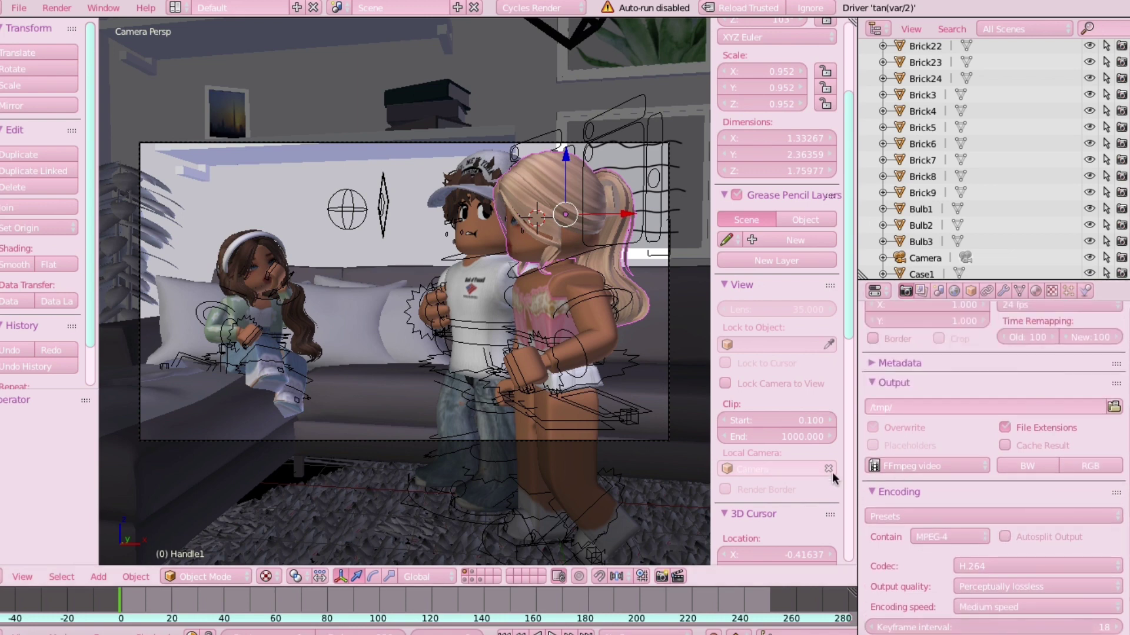
scroll(935, 506, down, 2)
scroll(956, 546, down, 2)
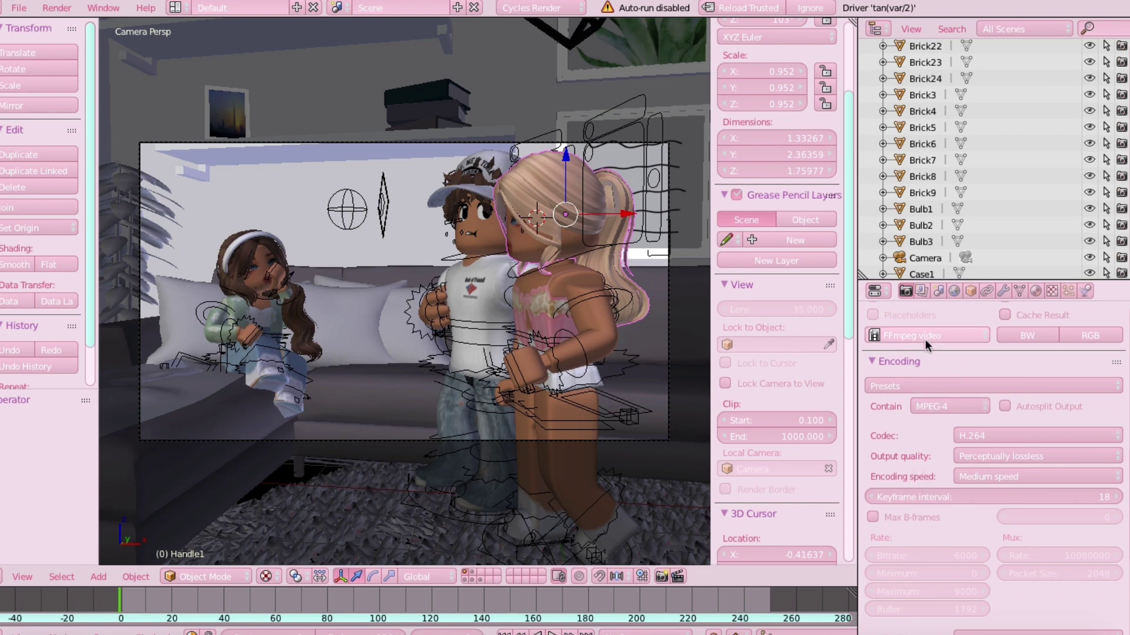
scroll(925, 359, up, 1)
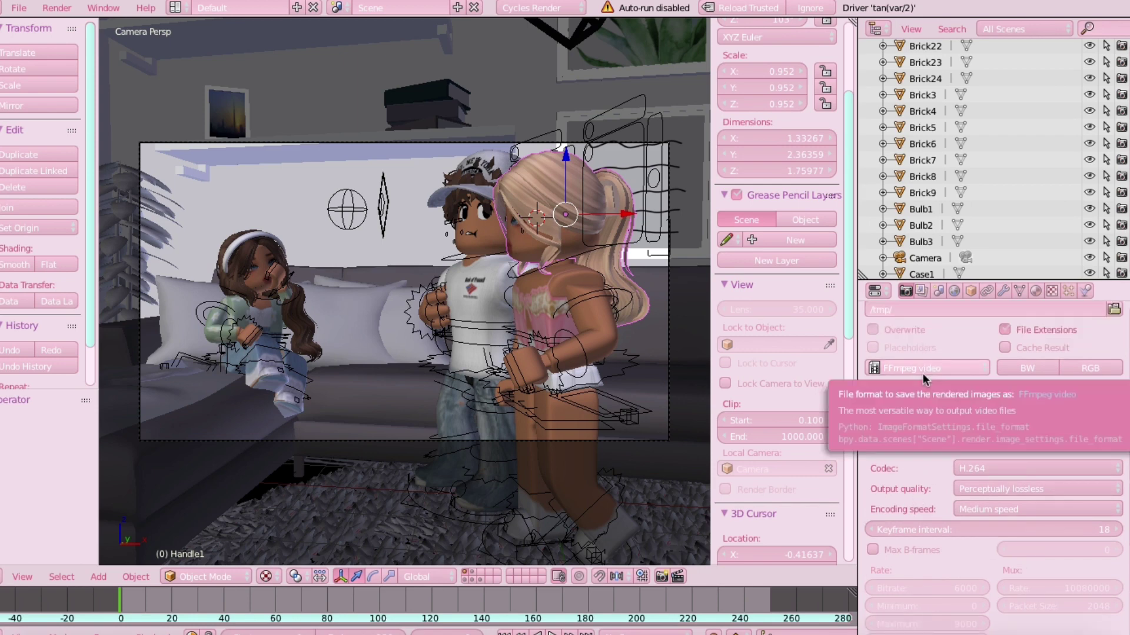
Step: Try PNG with RGBA colour as the output format and switch back to FFmpeg video
click(922, 370)
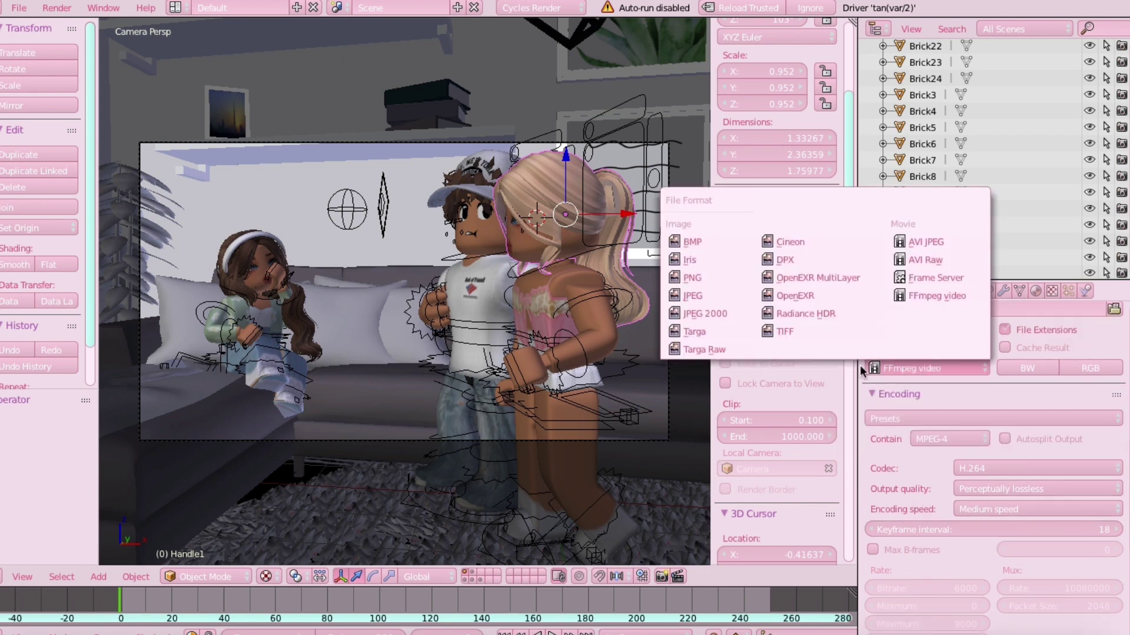
click(685, 278)
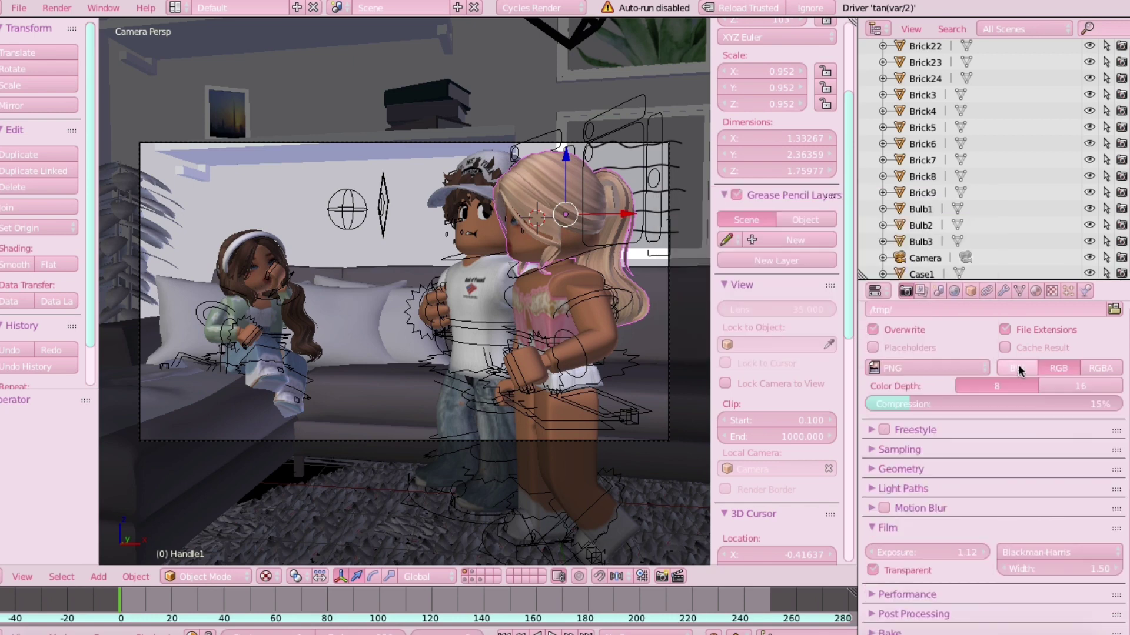
click(1094, 365)
click(885, 368)
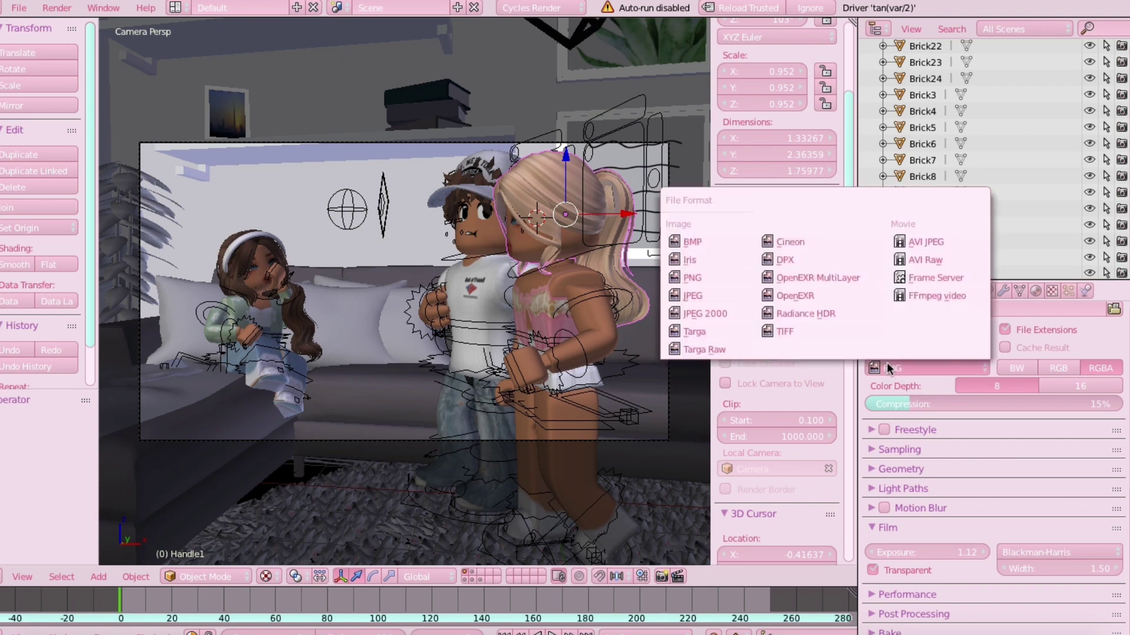
click(915, 296)
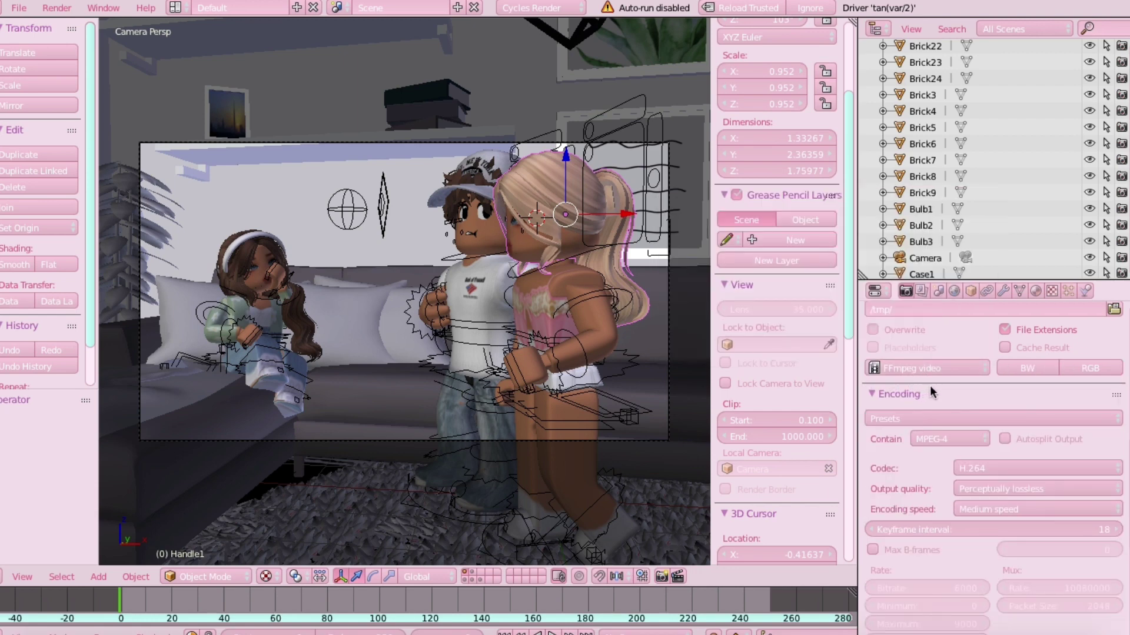
Step: Turn off the transparent film background and look over the render performance settings
scroll(972, 570, down, 10)
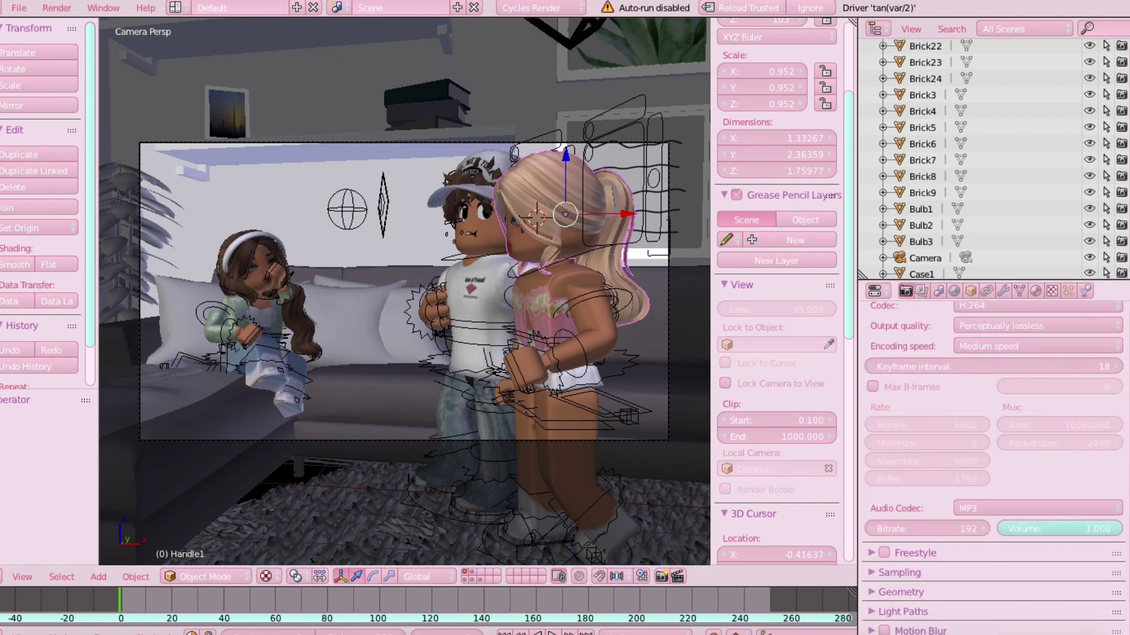
scroll(972, 569, down, 1)
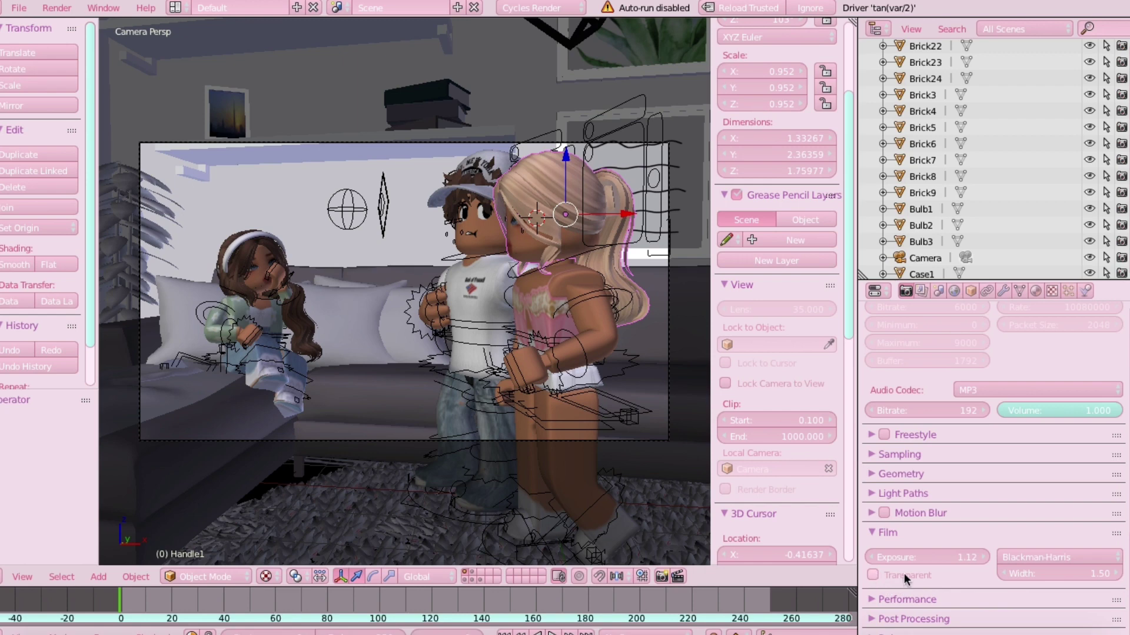
click(871, 574)
click(907, 599)
scroll(930, 591, down, 5)
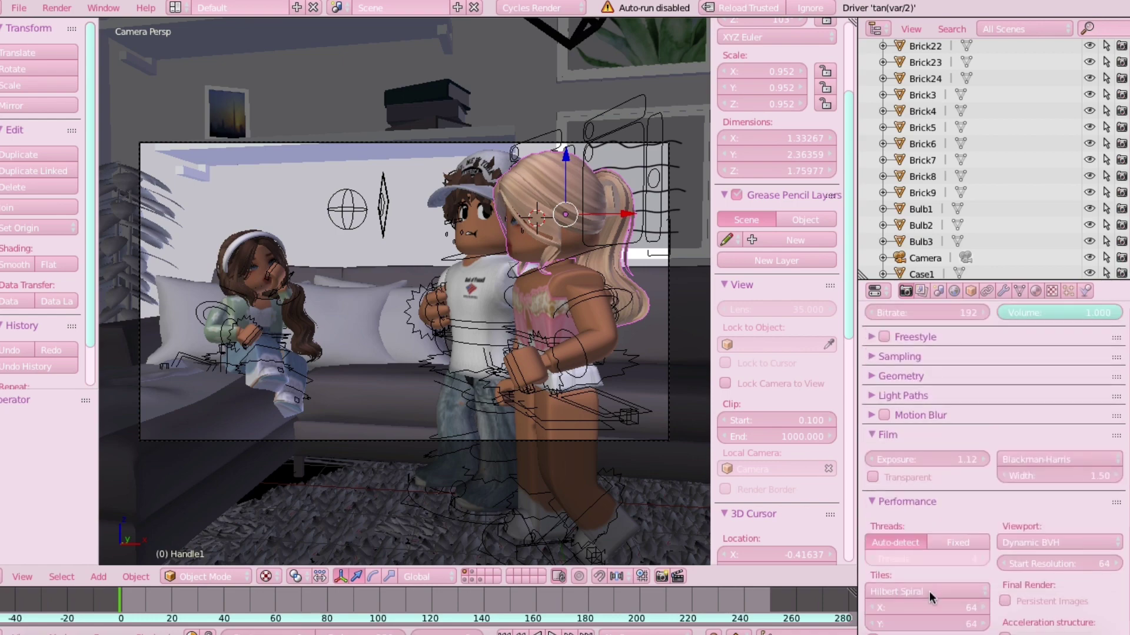
click(907, 437)
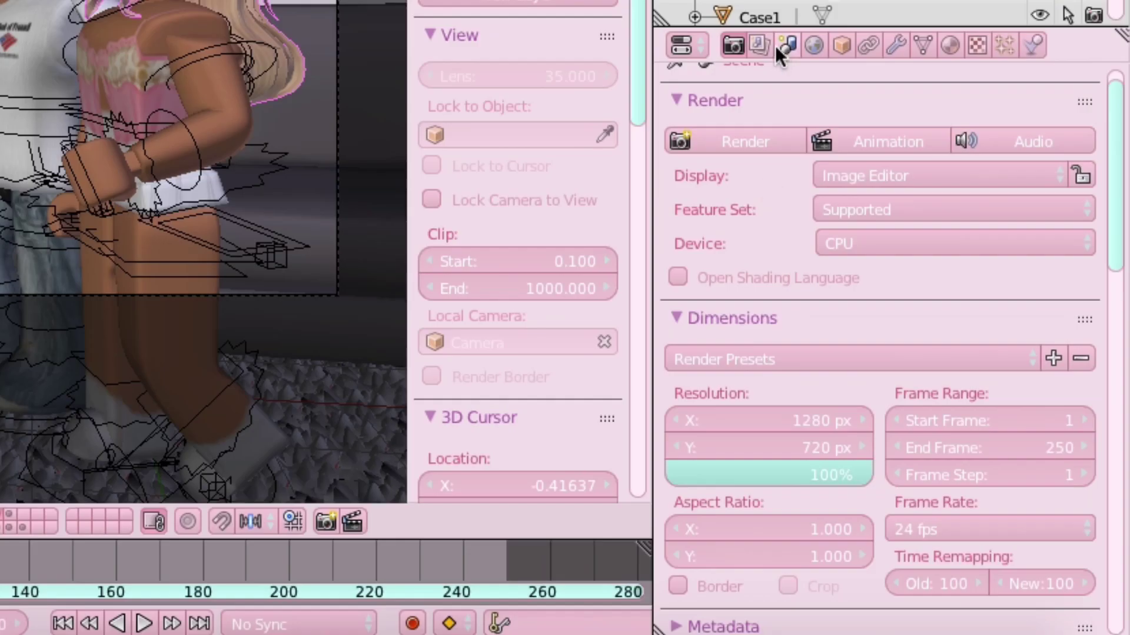
Step: Examine the render layer, scene and world settings, and open the list of objects that can be added
click(764, 46)
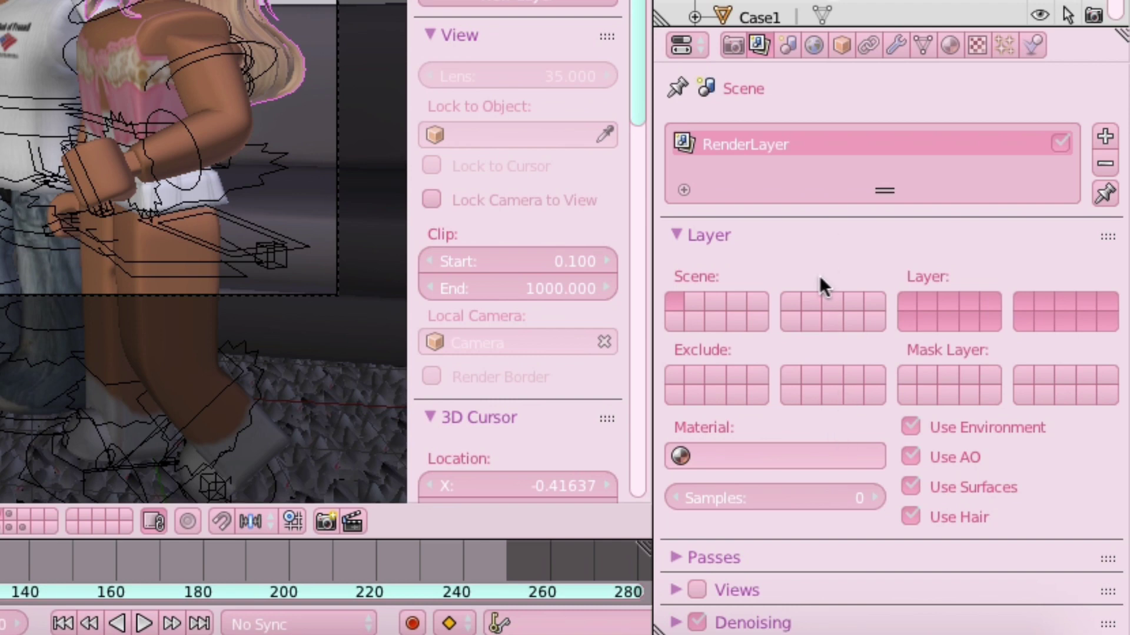
click(796, 42)
scroll(875, 460, down, 10)
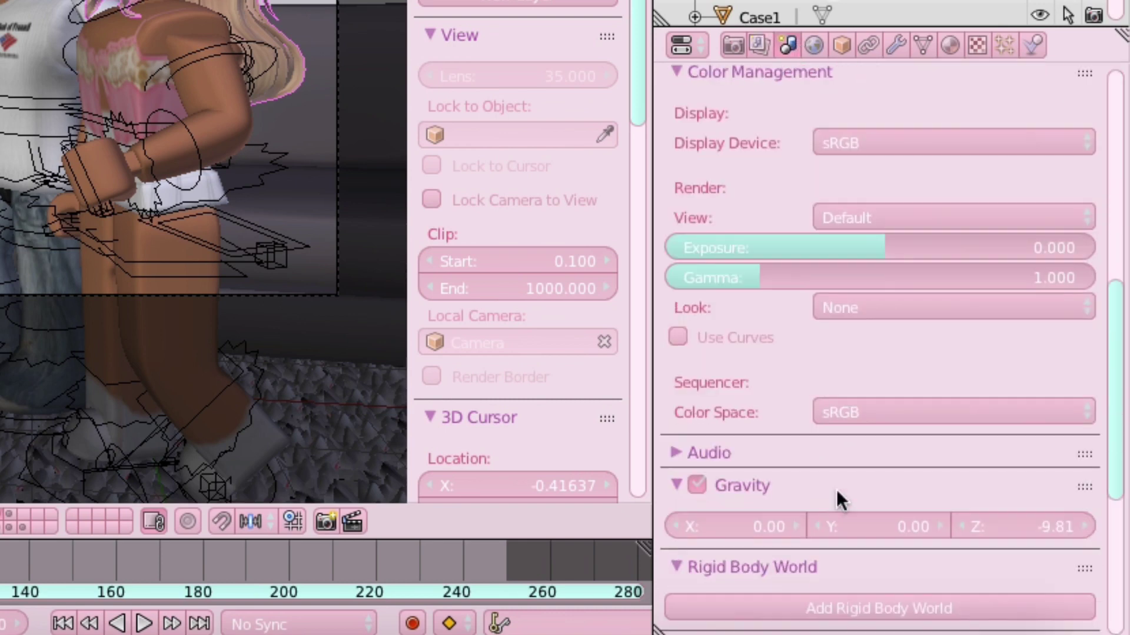
scroll(838, 496, down, 4)
scroll(839, 494, up, 15)
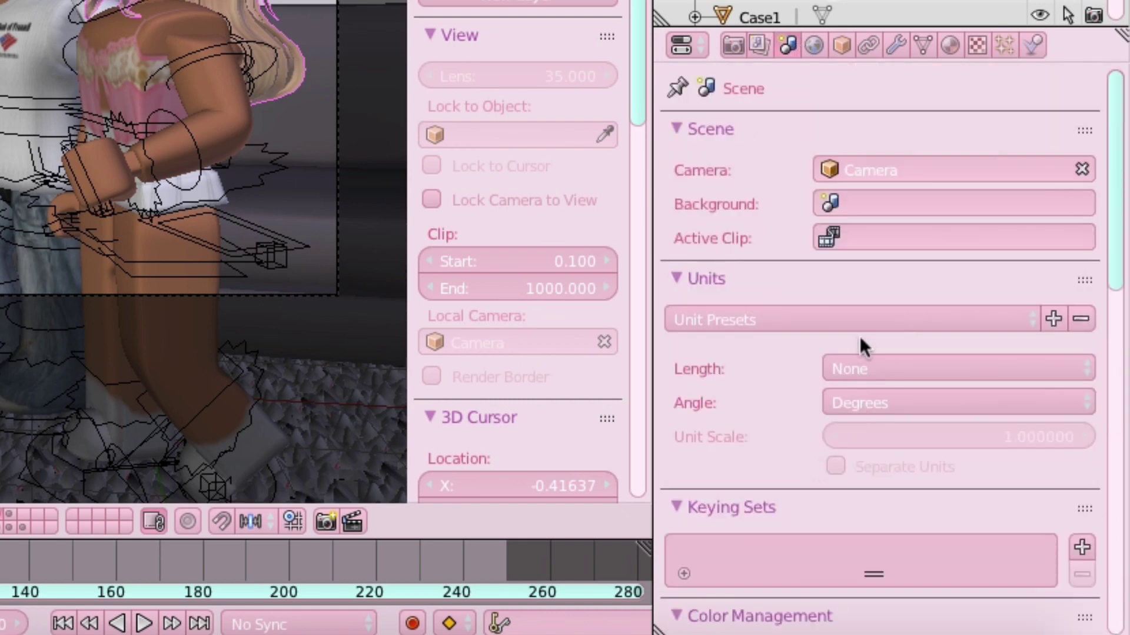
click(817, 45)
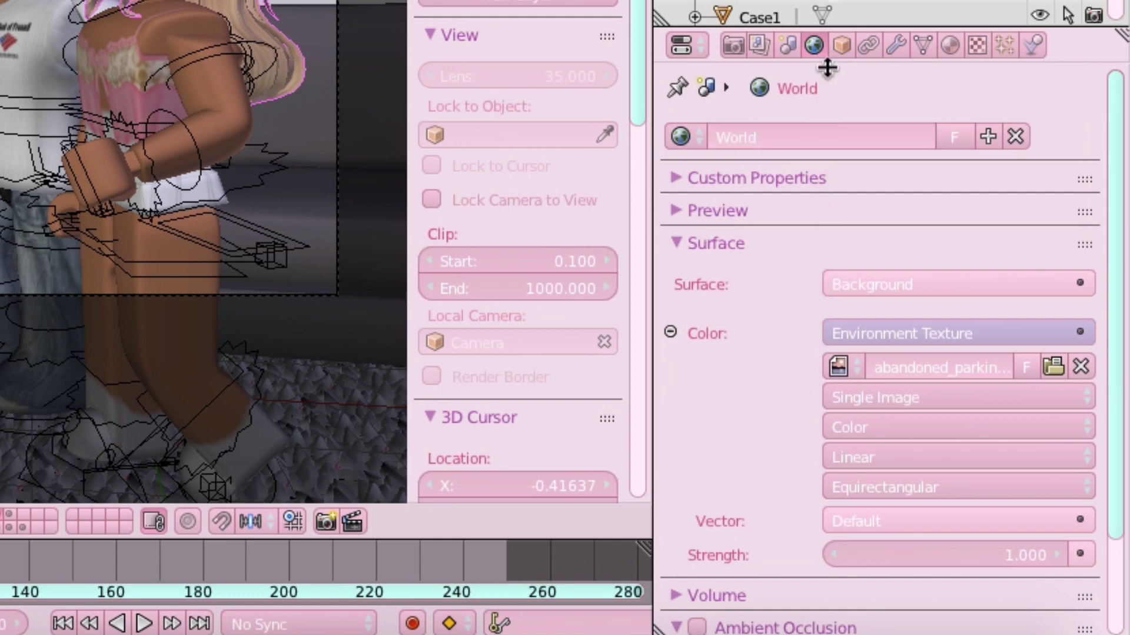
scroll(803, 391, down, 5)
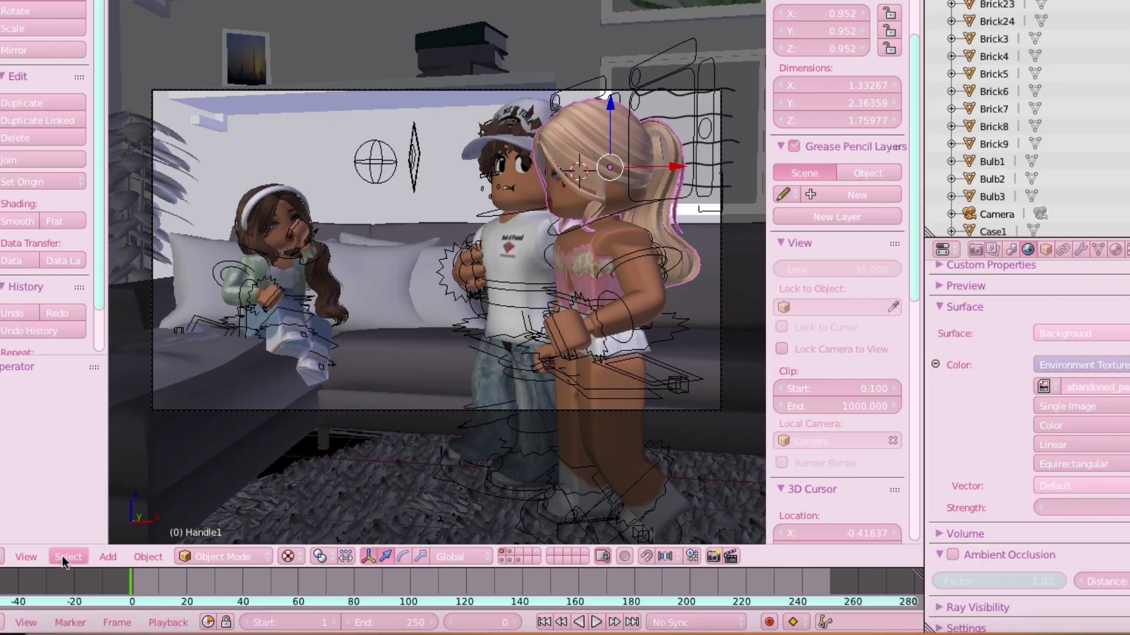
click(108, 558)
mouse_move(129, 339)
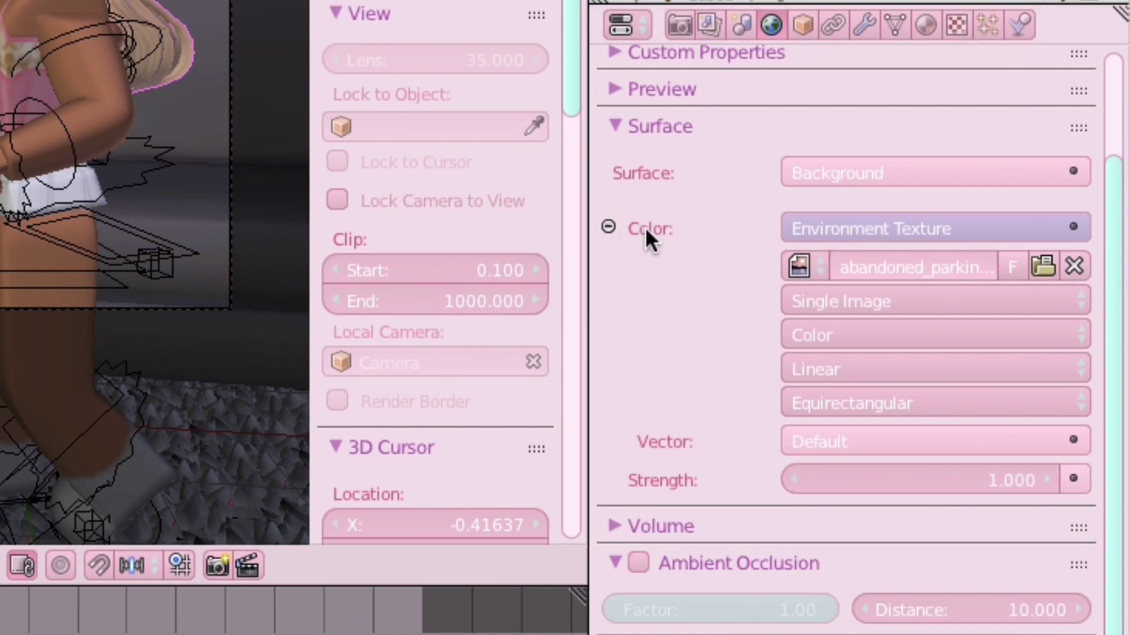
Step: Browse the texture types available for the world background colour
click(934, 220)
click(946, 227)
click(905, 163)
click(905, 164)
click(847, 224)
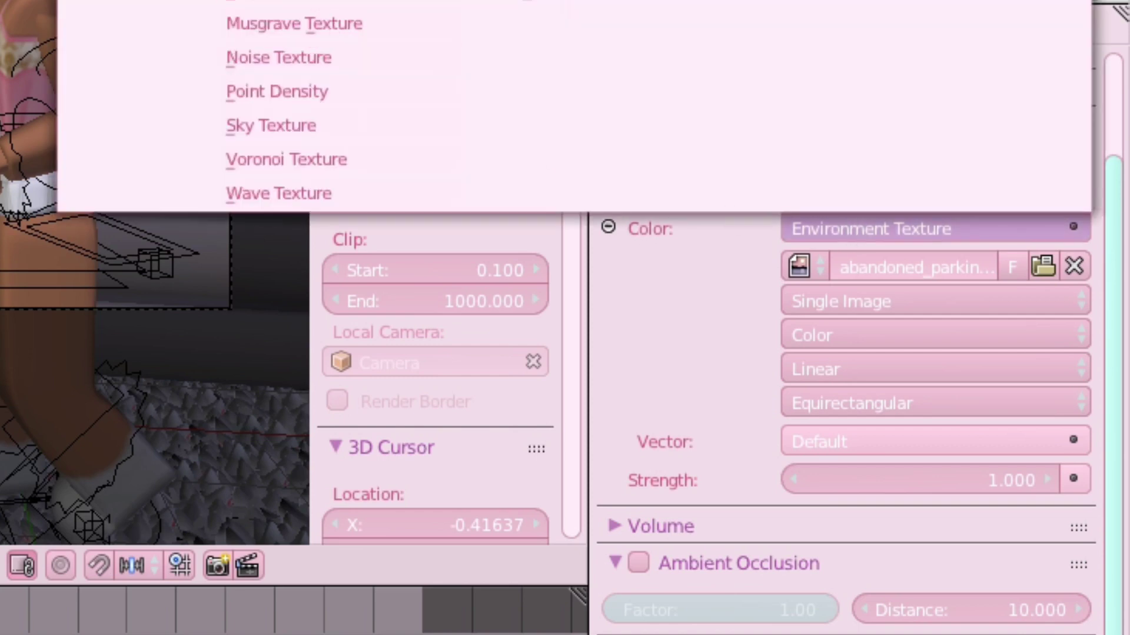
click(914, 234)
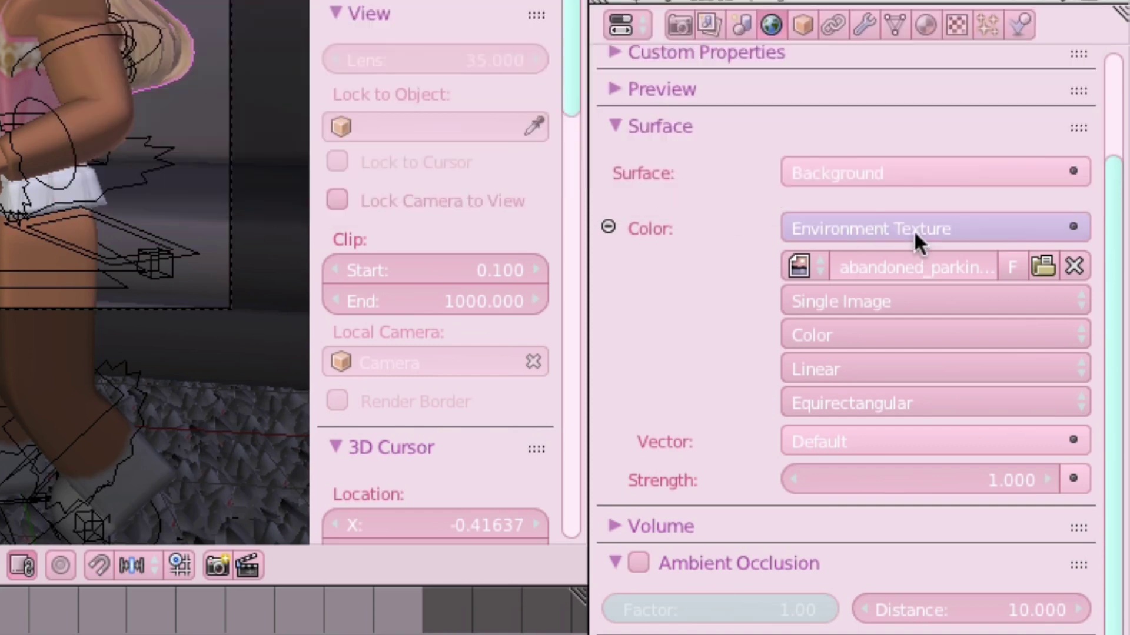
scroll(791, 569, down, 1)
scroll(637, 579, up, 5)
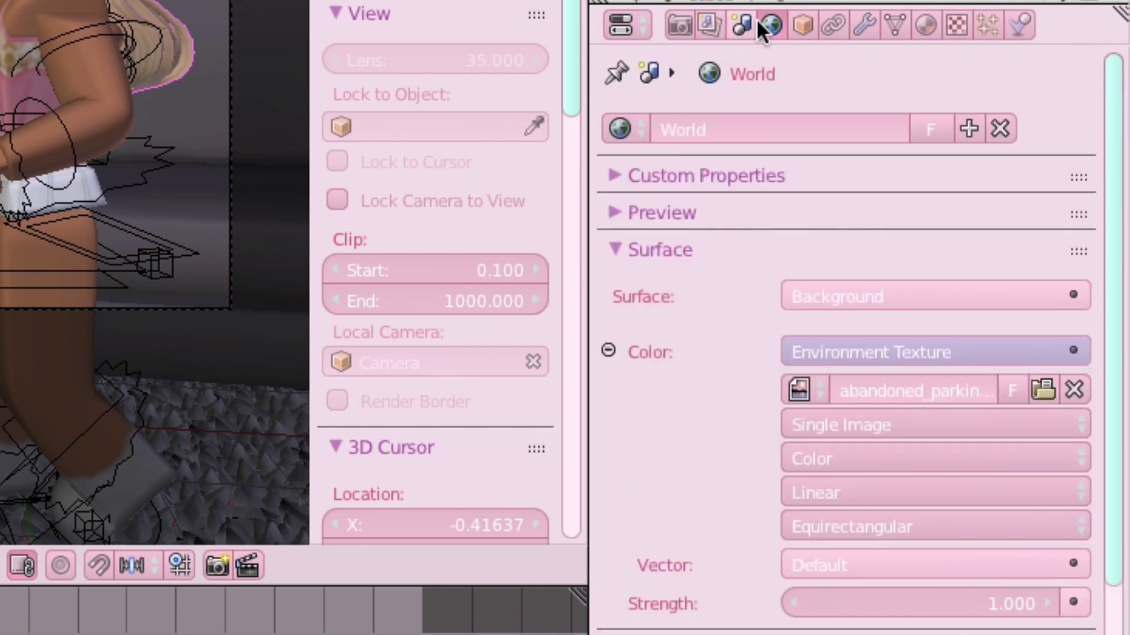
Step: Examine the Handle1 hair's material shaders and the scene's render and dimension settings
click(924, 26)
scroll(882, 290, down, 5)
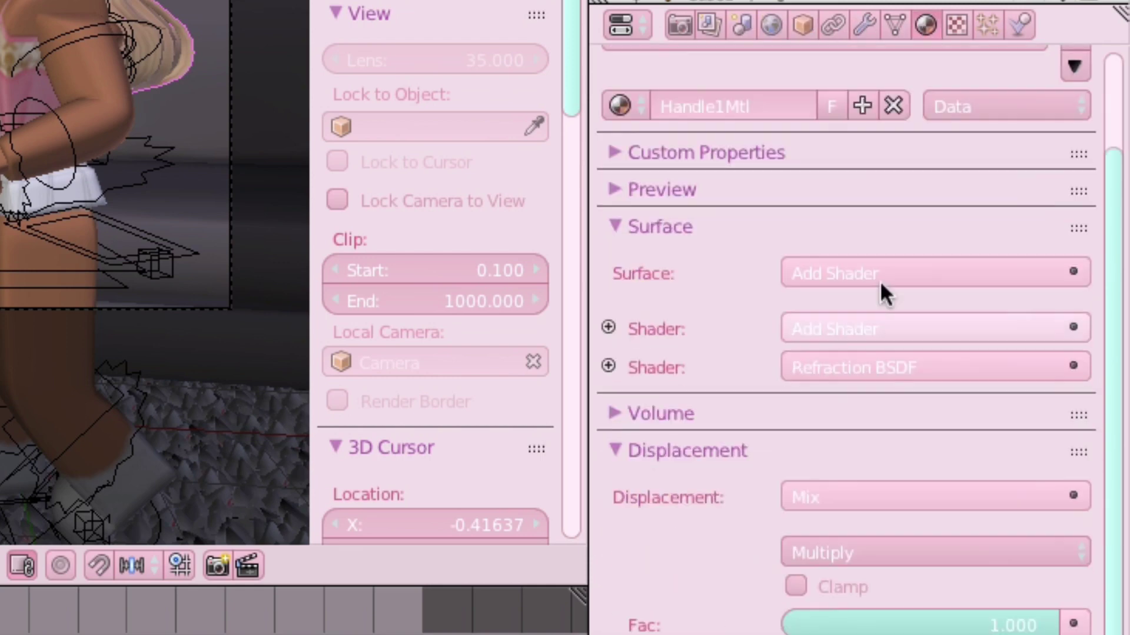
scroll(908, 171, up, 3)
scroll(895, 323, down, 5)
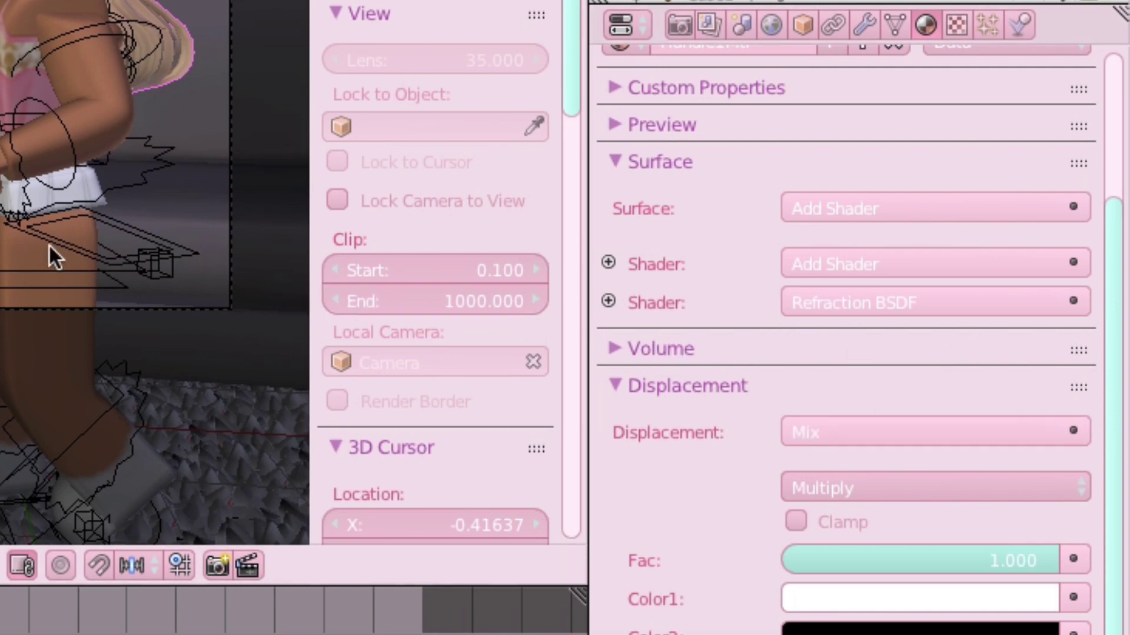
scroll(931, 282, up, 5)
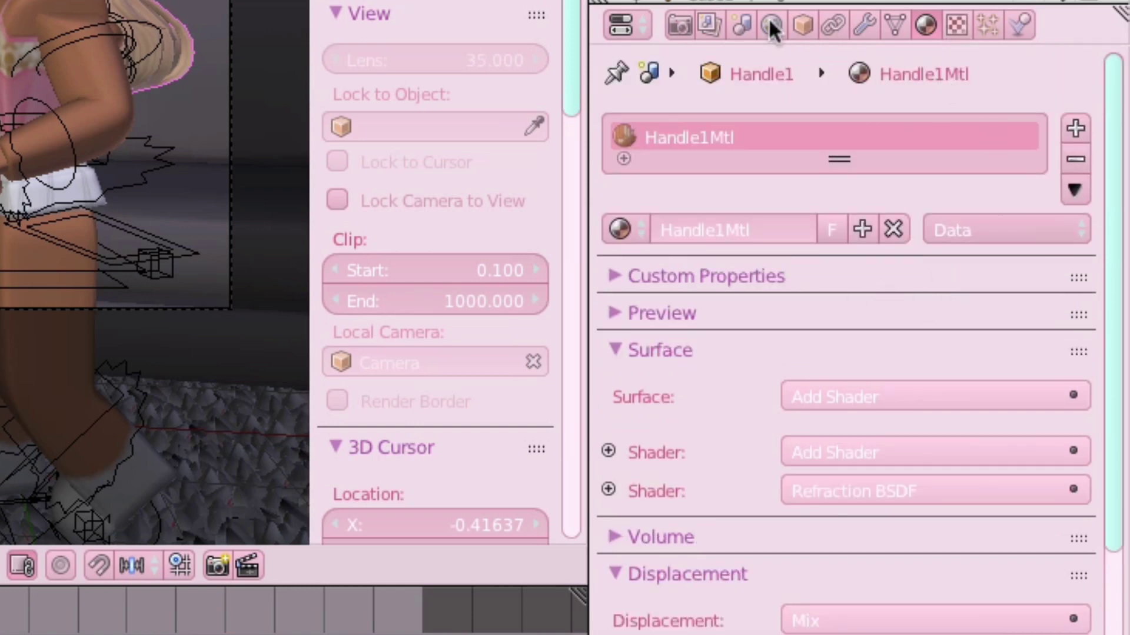
click(678, 25)
scroll(403, 360, down, 2)
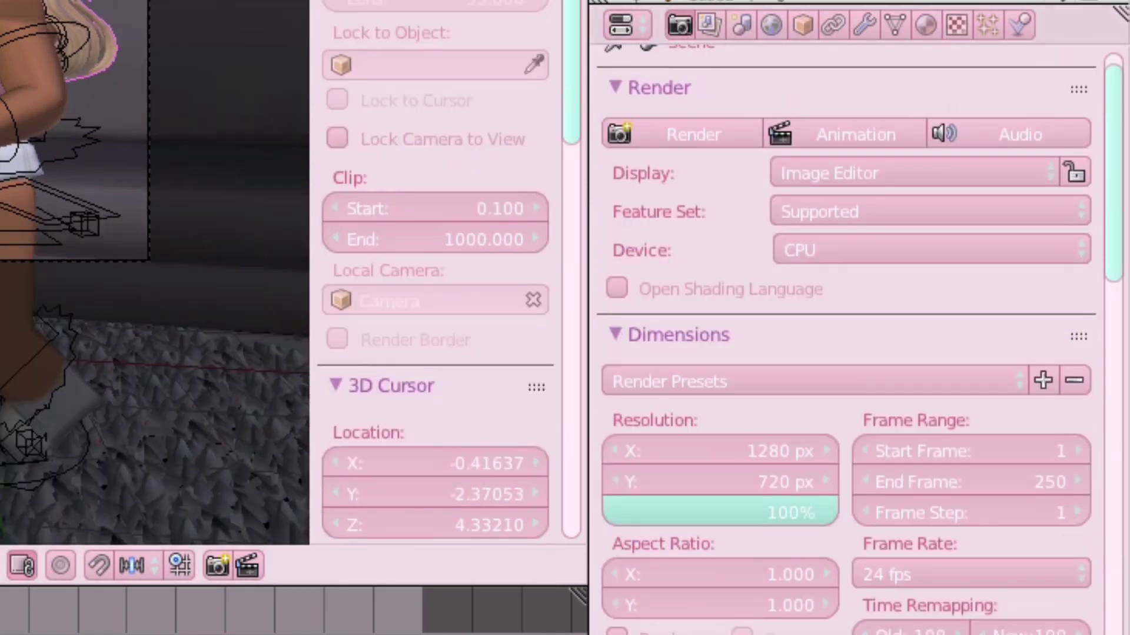
scroll(3, 256, down, 2)
scroll(24, 147, up, 3)
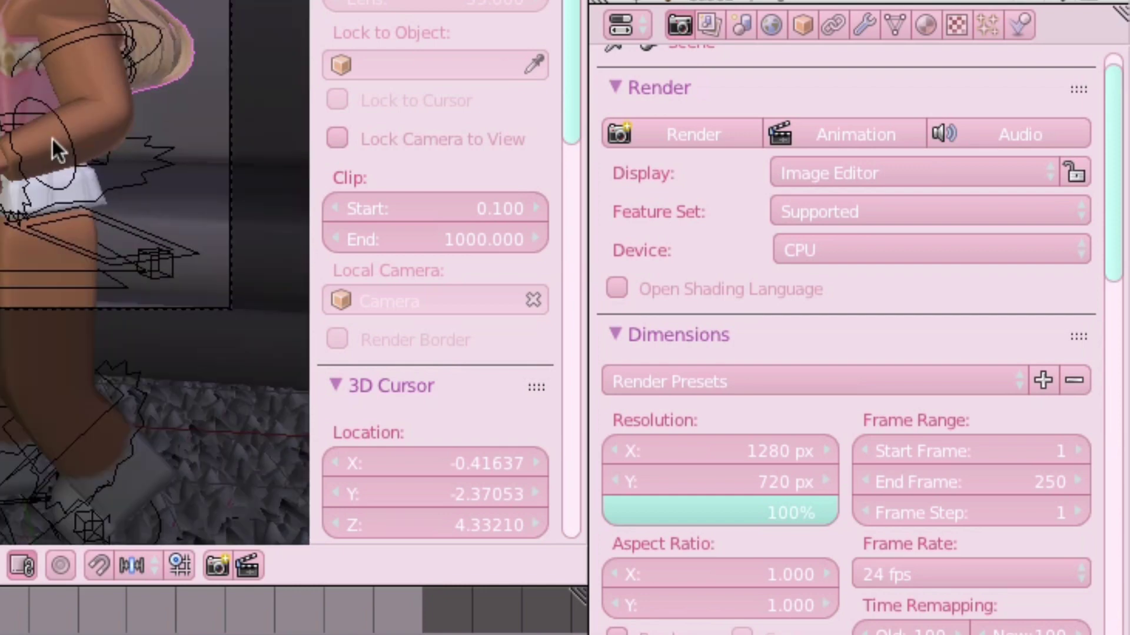
Step: Preview the camera view with the Only Render display option and restore the full viewport display
scroll(625, 295, down, 6)
scroll(453, 344, down, 14)
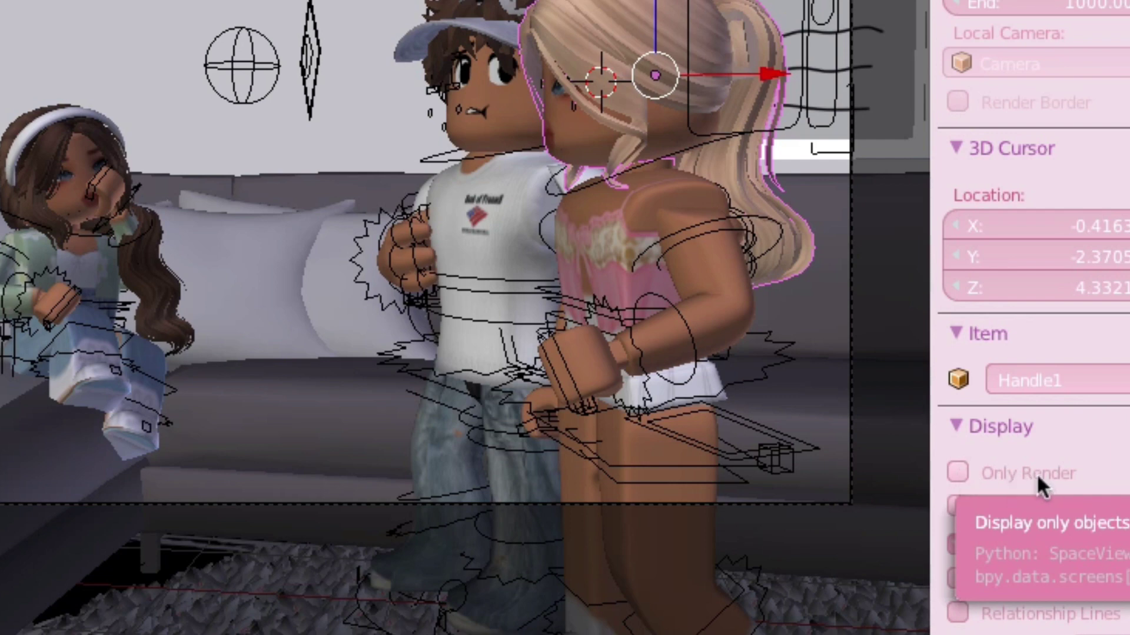
click(957, 472)
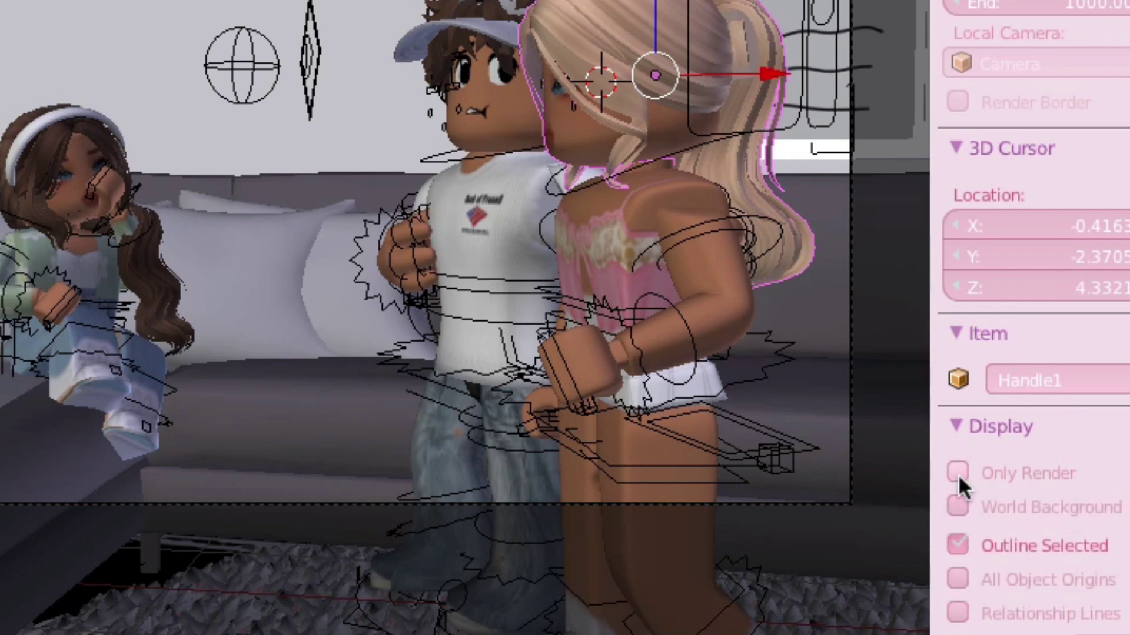
click(957, 475)
scroll(980, 468, up, 3)
scroll(979, 468, down, 3)
click(957, 472)
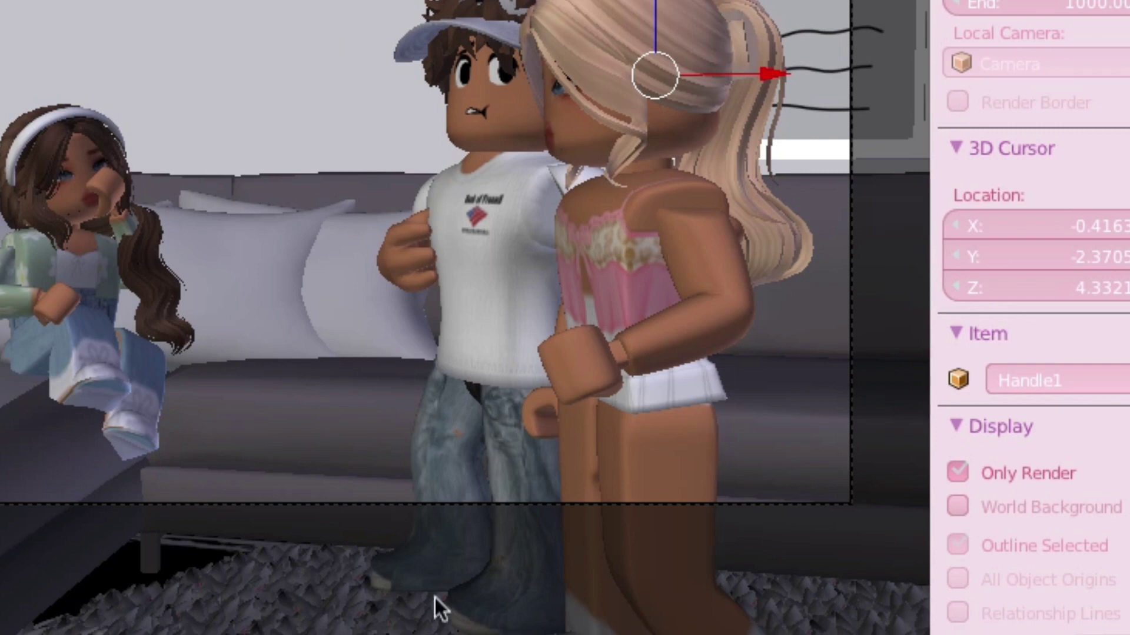
click(958, 471)
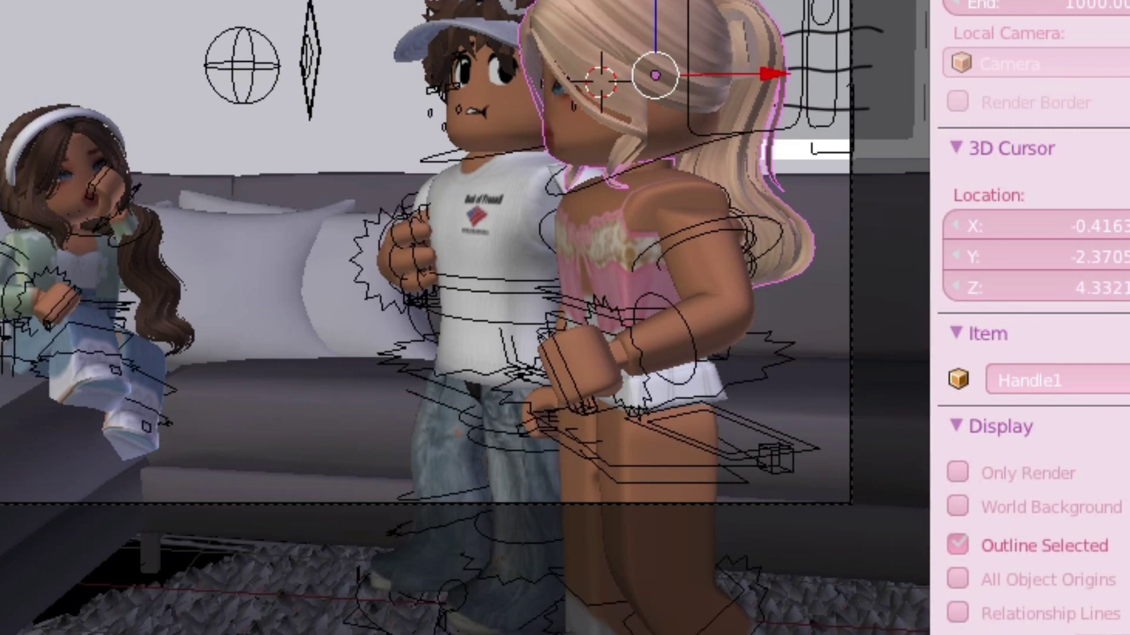
Step: Save the scene file and start rendering a still image of the camera view
click(88, 23)
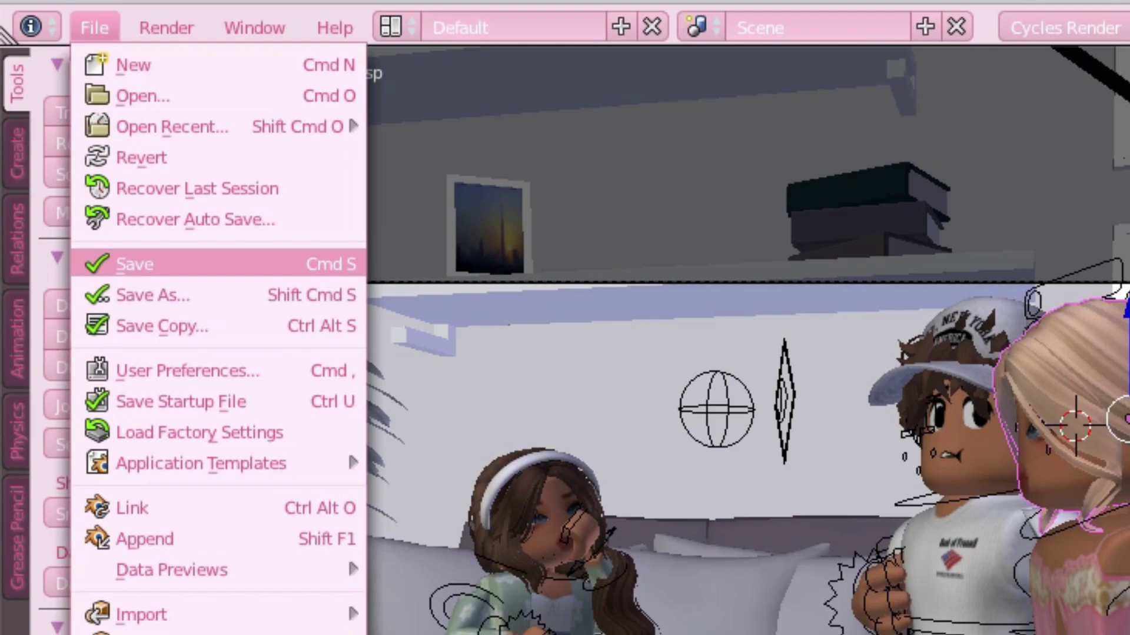
click(218, 265)
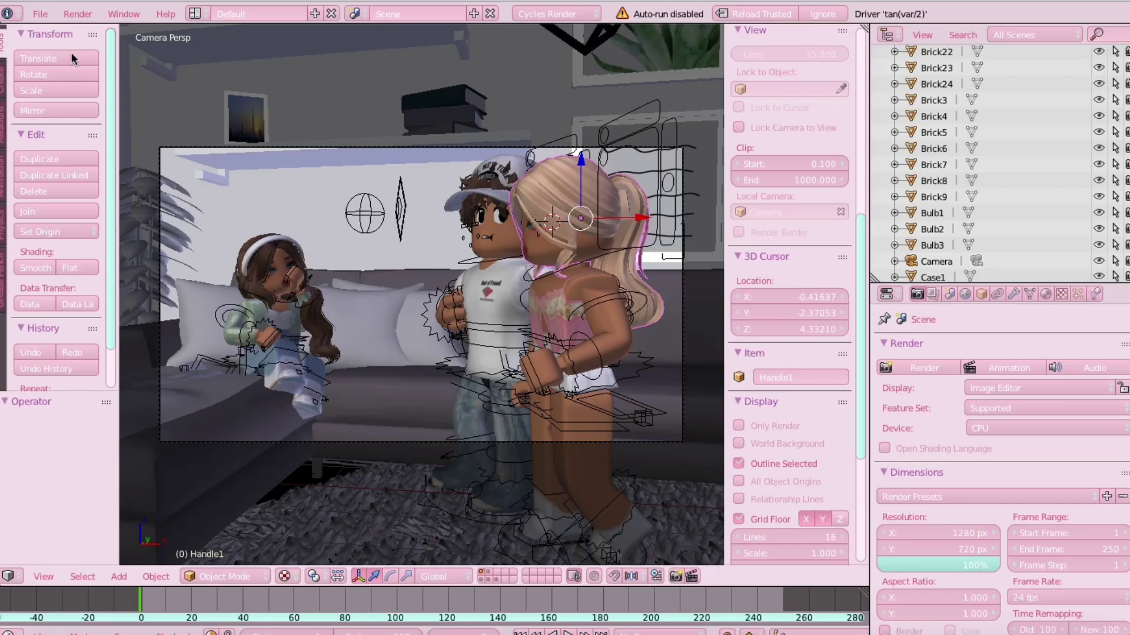
click(164, 27)
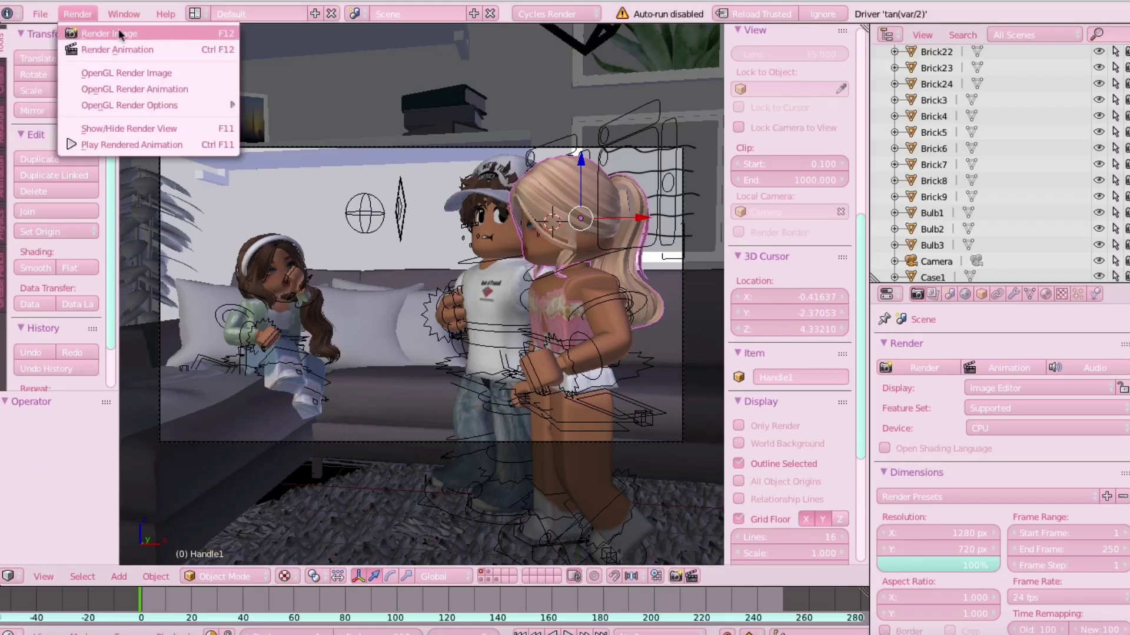
click(178, 31)
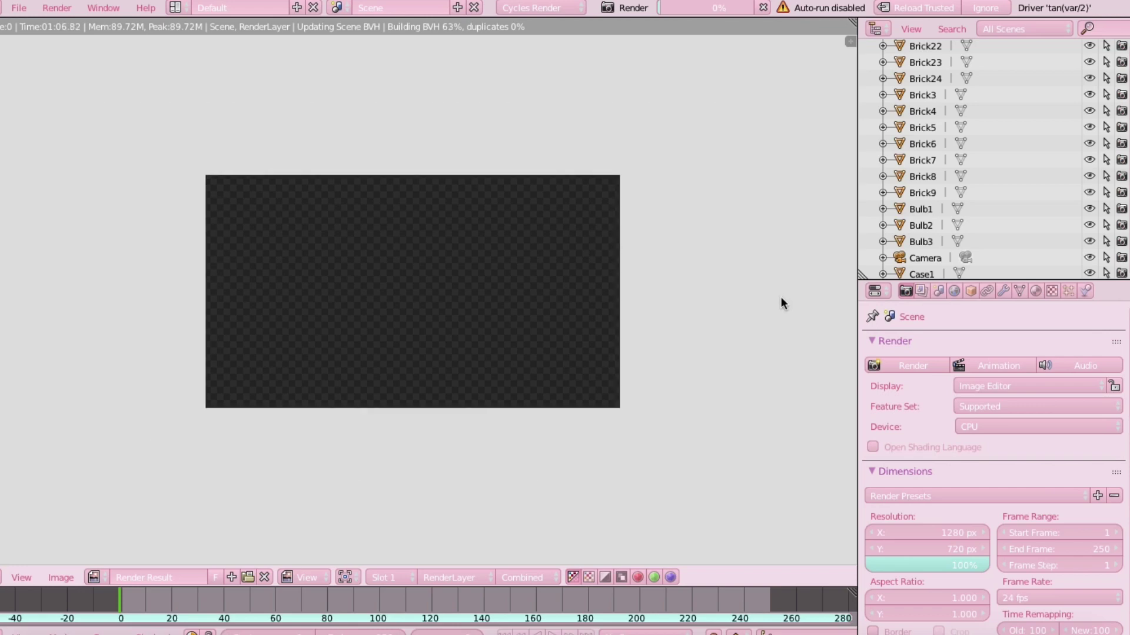
scroll(781, 297, up, 3)
scroll(781, 296, down, 2)
scroll(781, 297, up, 1)
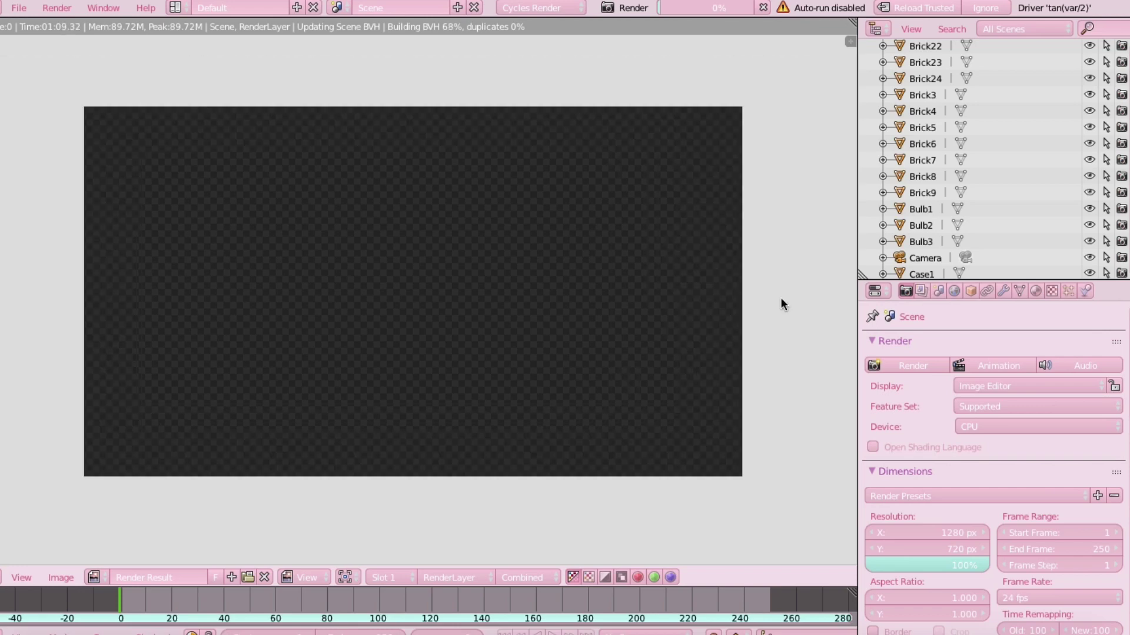
scroll(782, 298, up, 1)
scroll(783, 294, up, 2)
scroll(783, 294, down, 2)
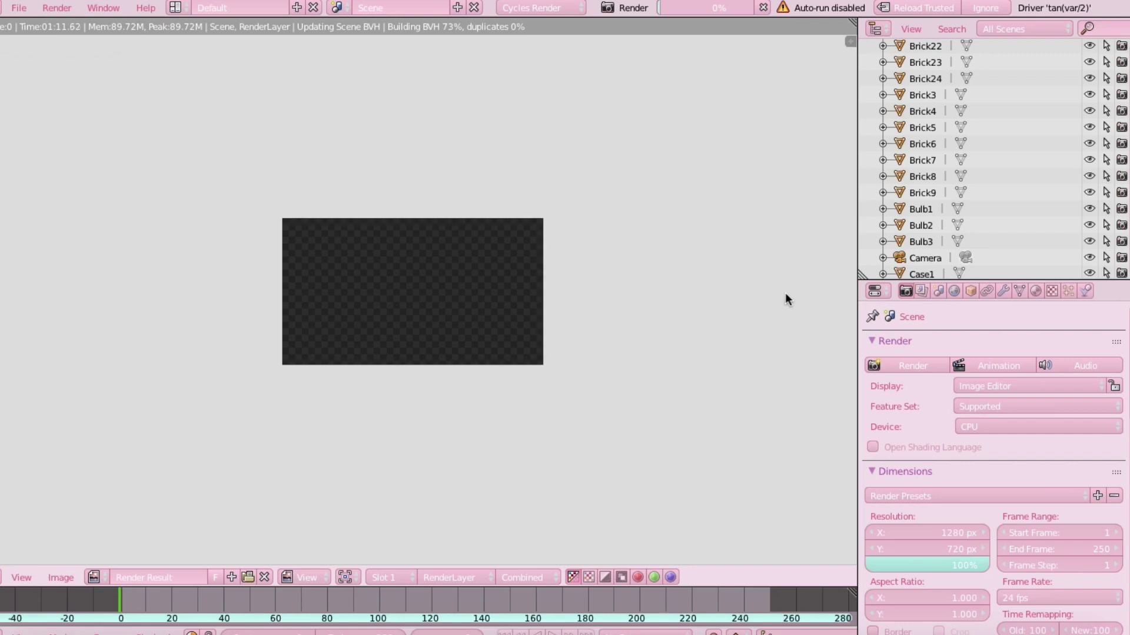
scroll(785, 292, up, 5)
scroll(785, 291, down, 6)
scroll(786, 291, up, 3)
scroll(787, 291, up, 1)
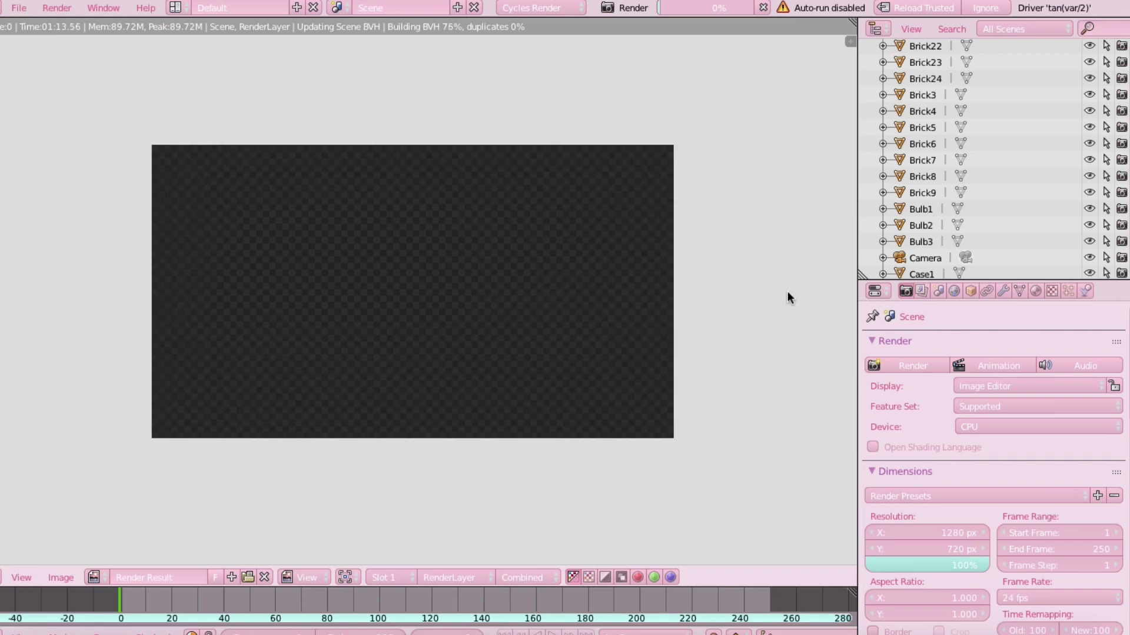
scroll(788, 292, down, 4)
scroll(786, 288, up, 6)
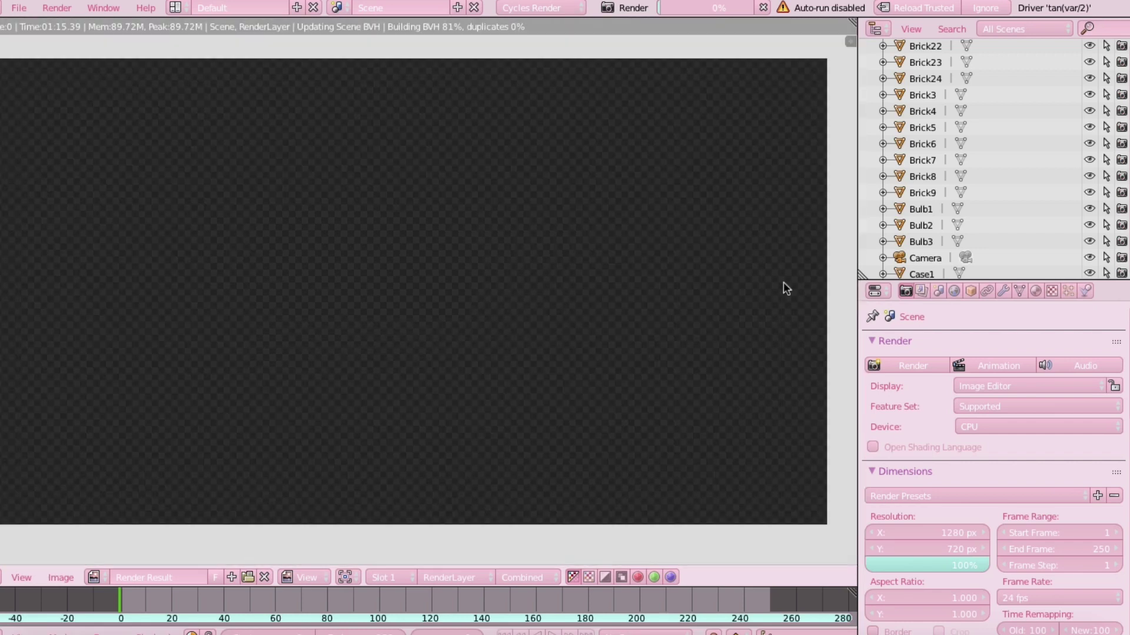
scroll(782, 283, down, 1)
scroll(805, 251, up, 1)
scroll(804, 252, down, 1)
scroll(800, 265, down, 9)
scroll(797, 270, up, 9)
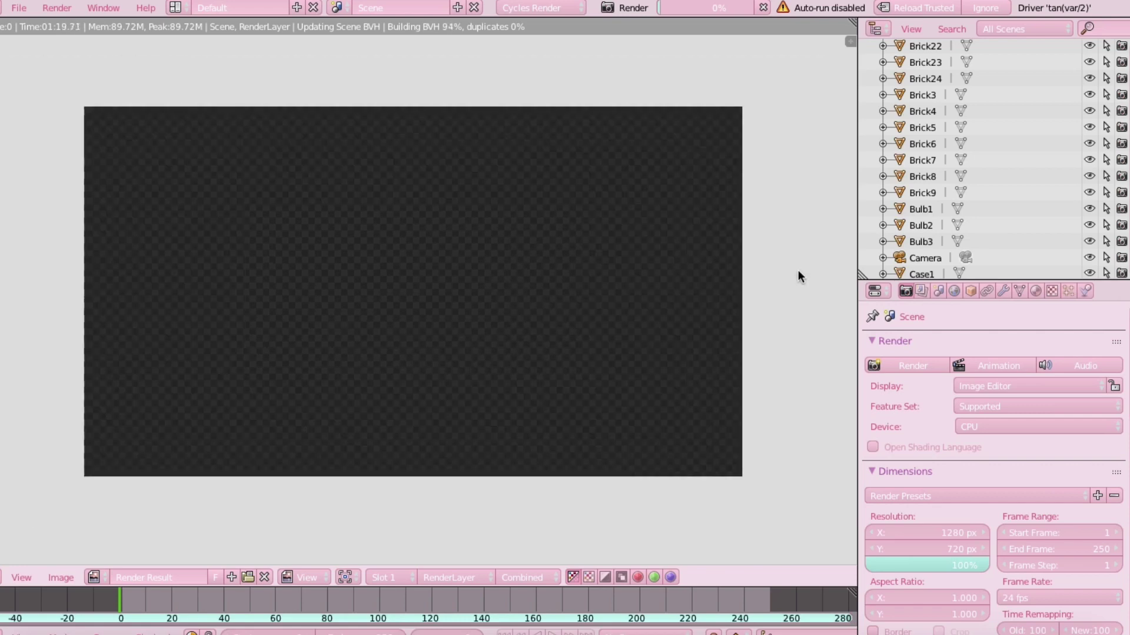
scroll(794, 263, down, 3)
scroll(794, 262, up, 3)
scroll(794, 264, down, 2)
scroll(795, 264, up, 3)
scroll(795, 262, down, 1)
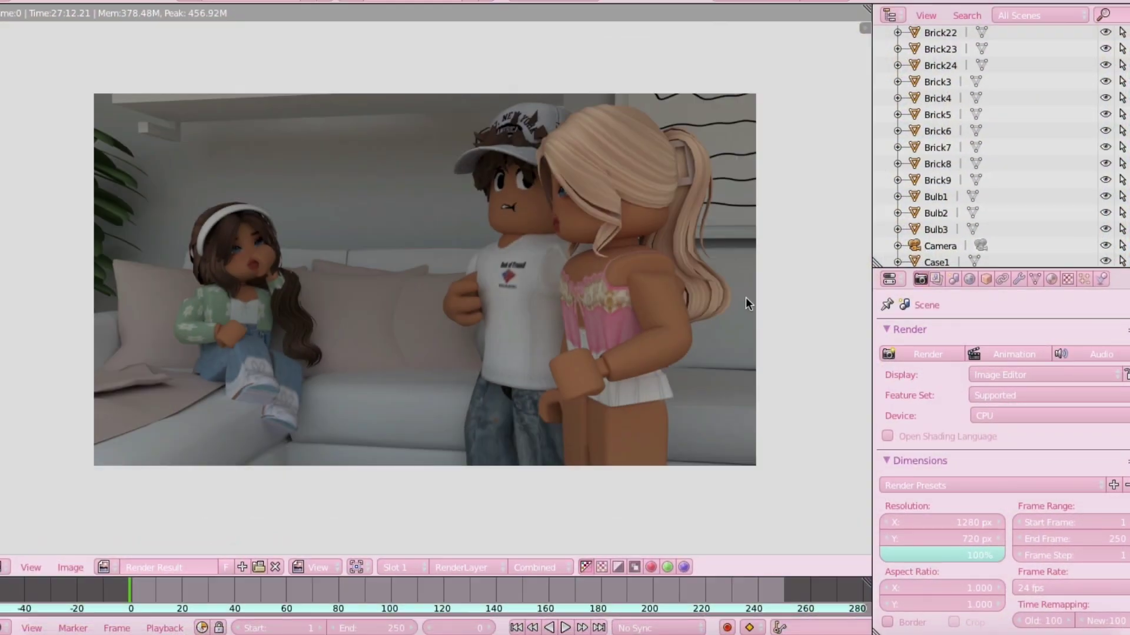
Step: Save the finished render as a PNG named with the client's name and "thumb comm" in Desktop's "finished gfx pfps and animations!" folder
scroll(708, 280, up, 1)
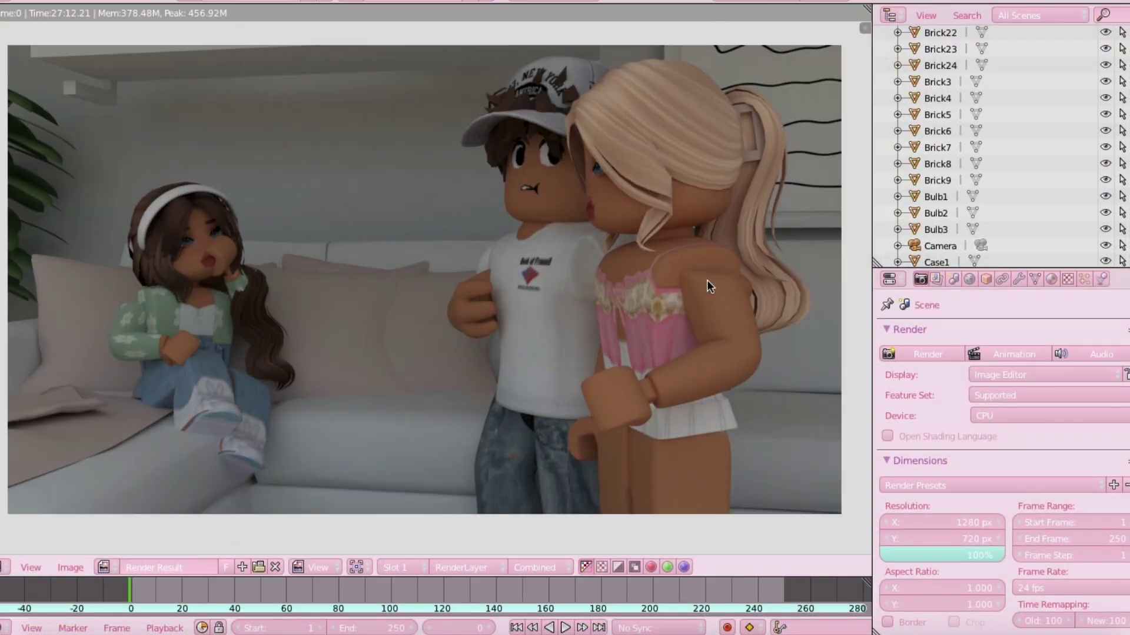
scroll(707, 280, down, 1)
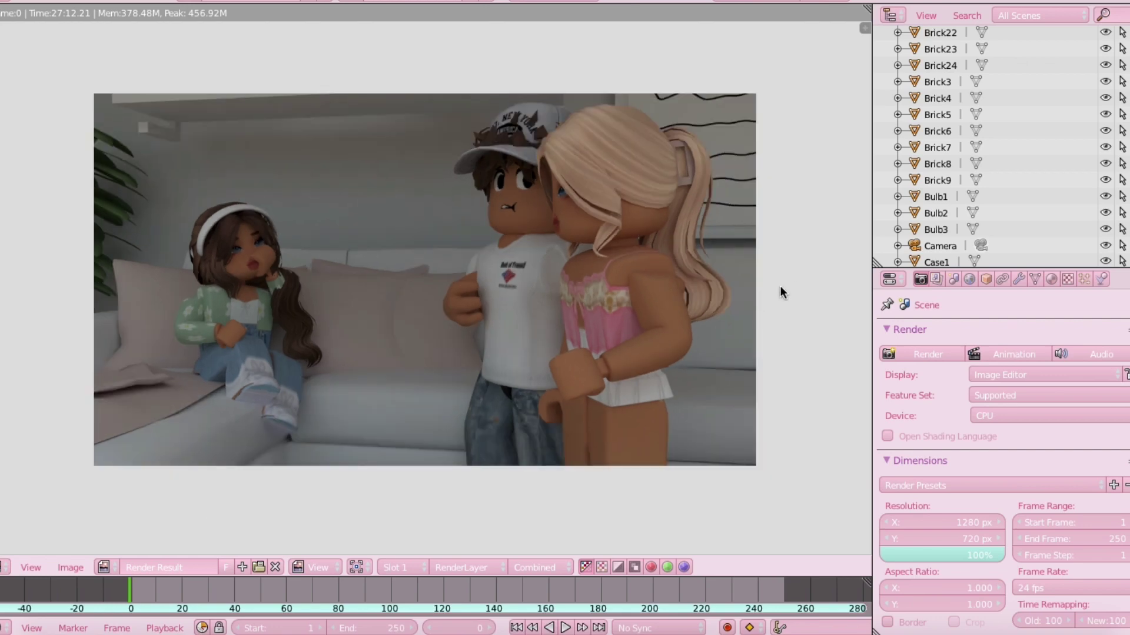
click(65, 567)
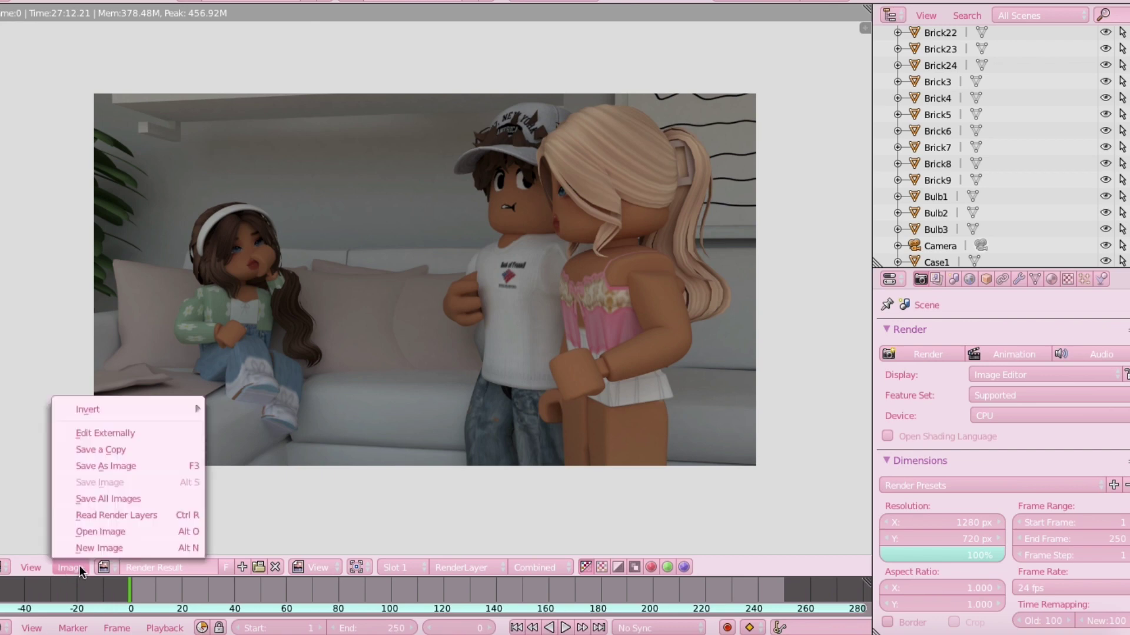
click(174, 460)
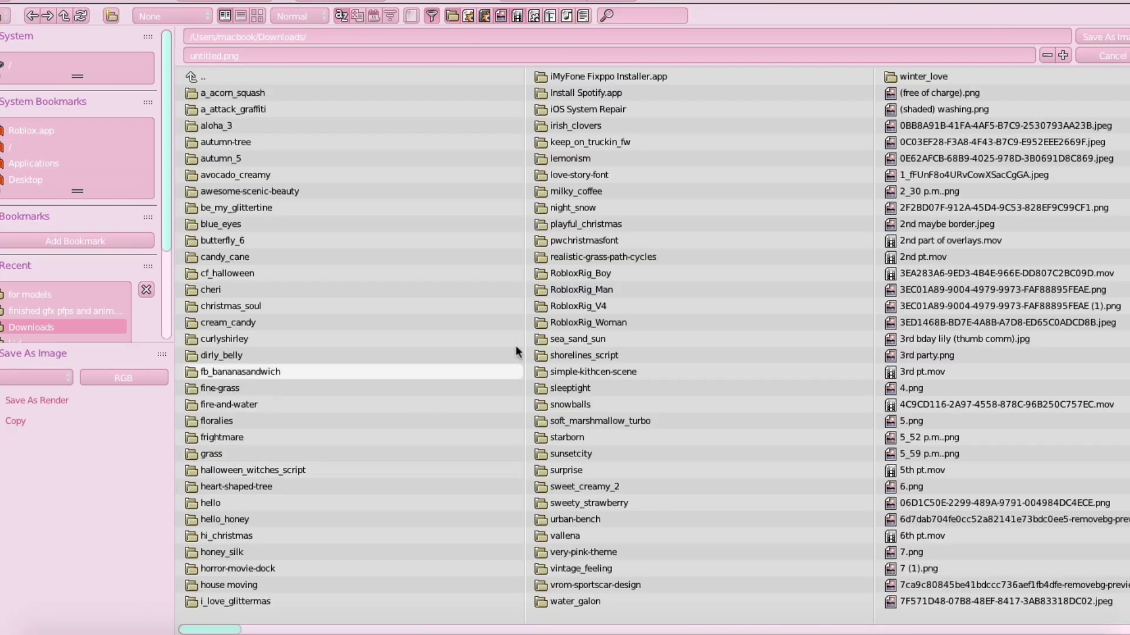
click(30, 179)
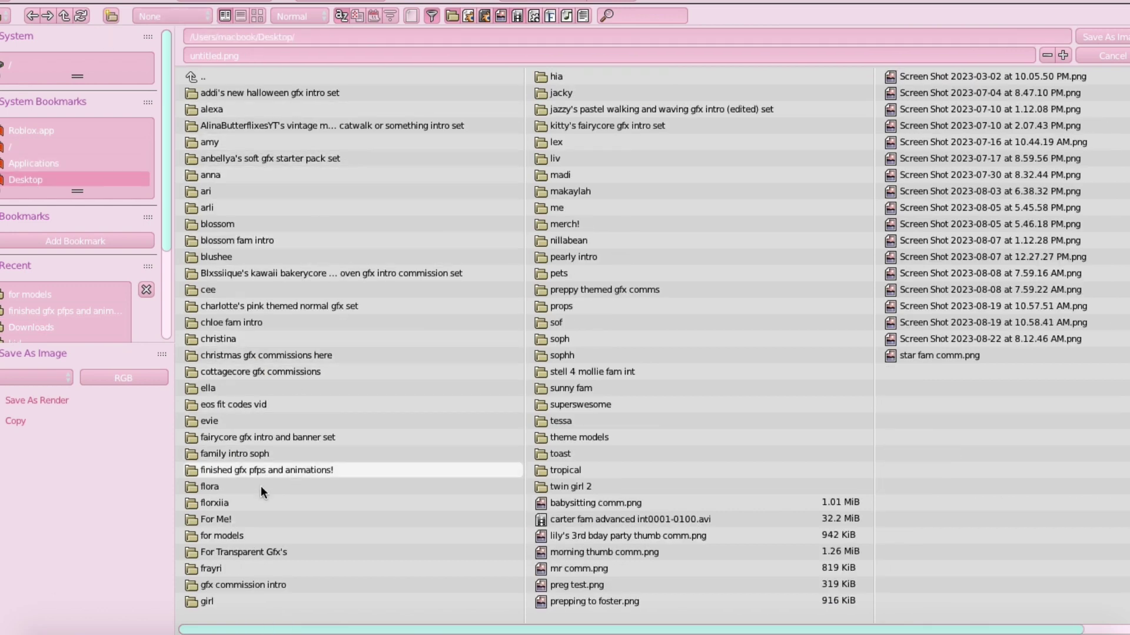
click(232, 474)
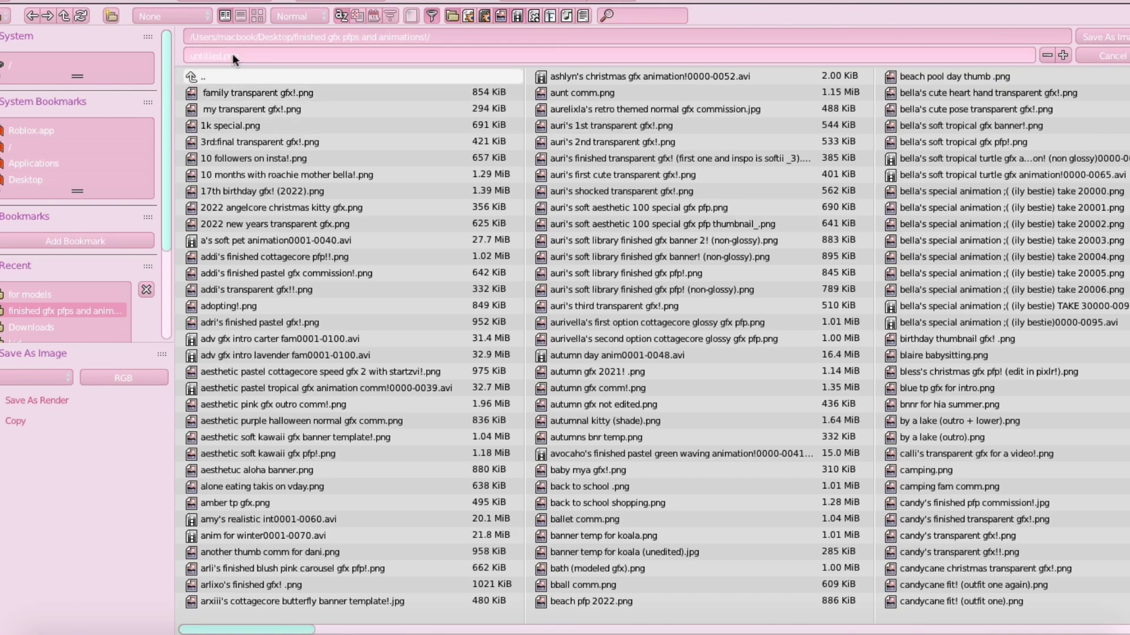
click(232, 54)
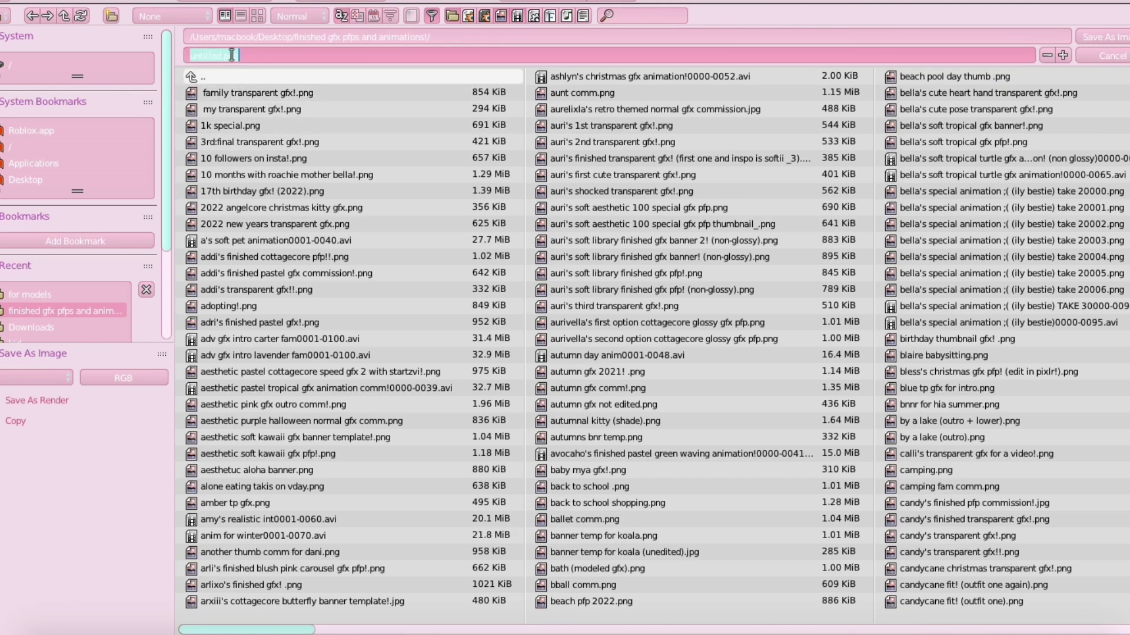
click(1119, 39)
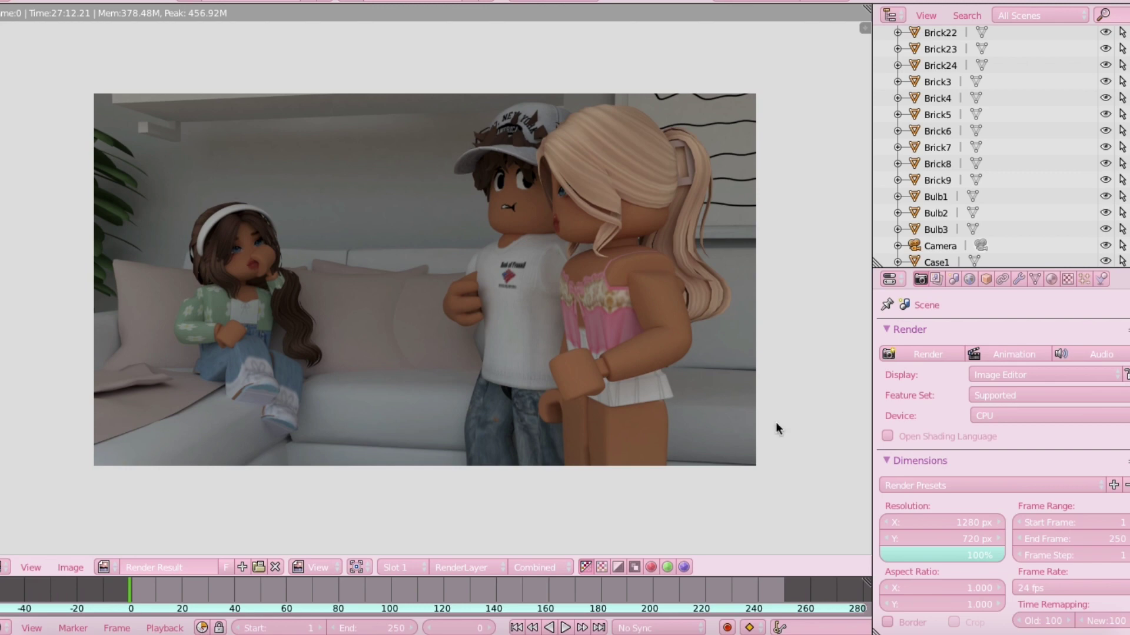
Step: Switch to Finder and check for the saved render in Desktop's "finished gfx pfps and animations!" folder, closing the window when done
click(47, 626)
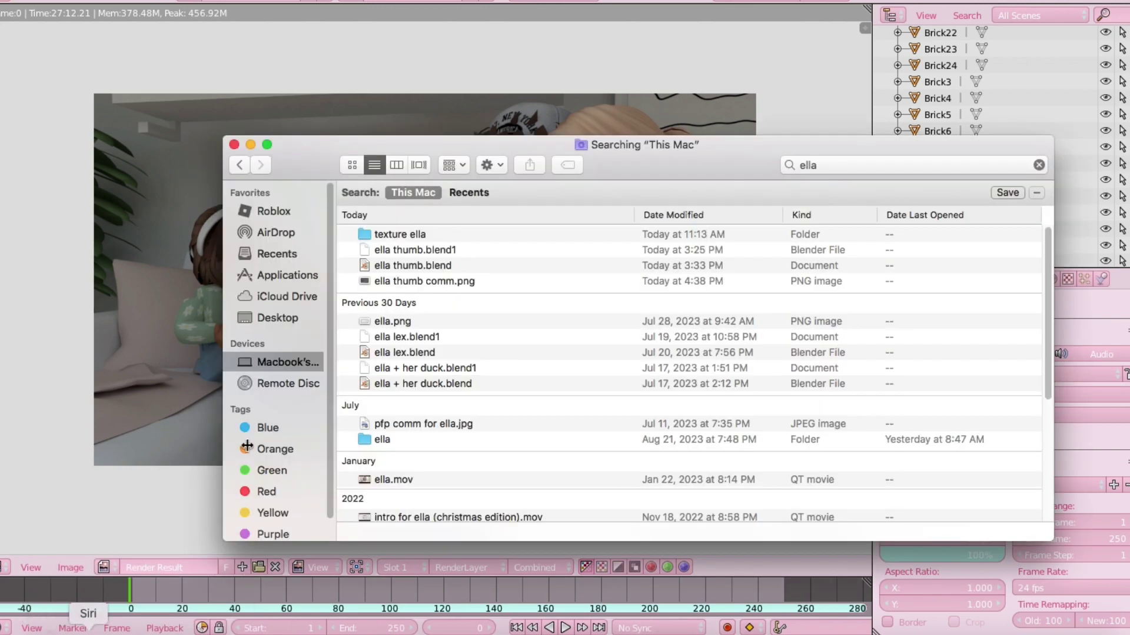
click(267, 317)
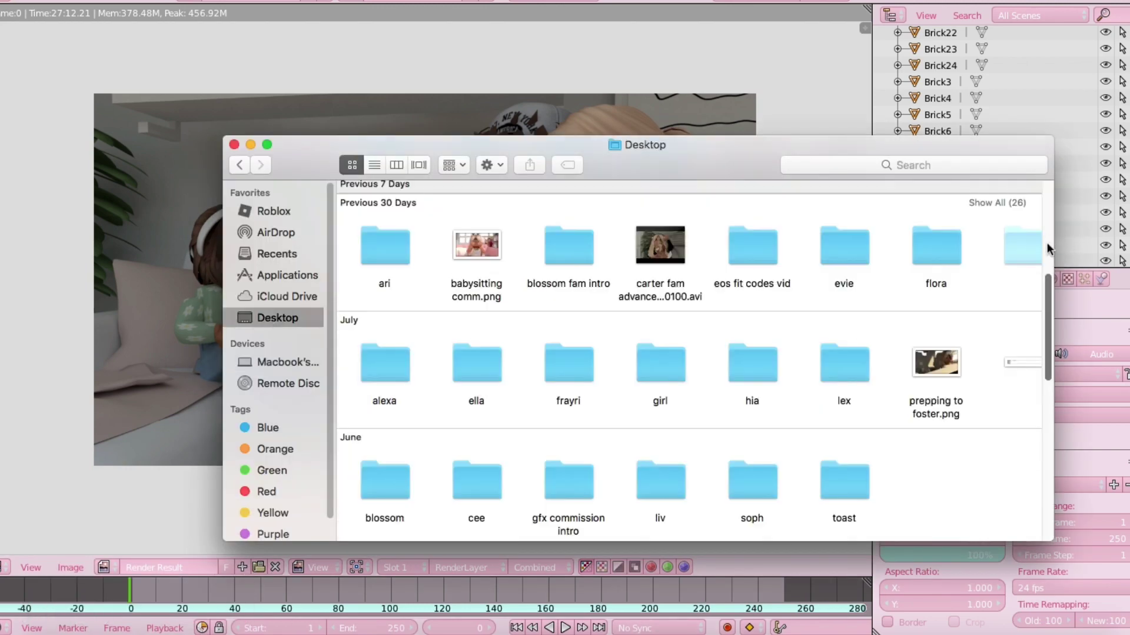
drag(1047, 309, 1071, 582)
click(386, 494)
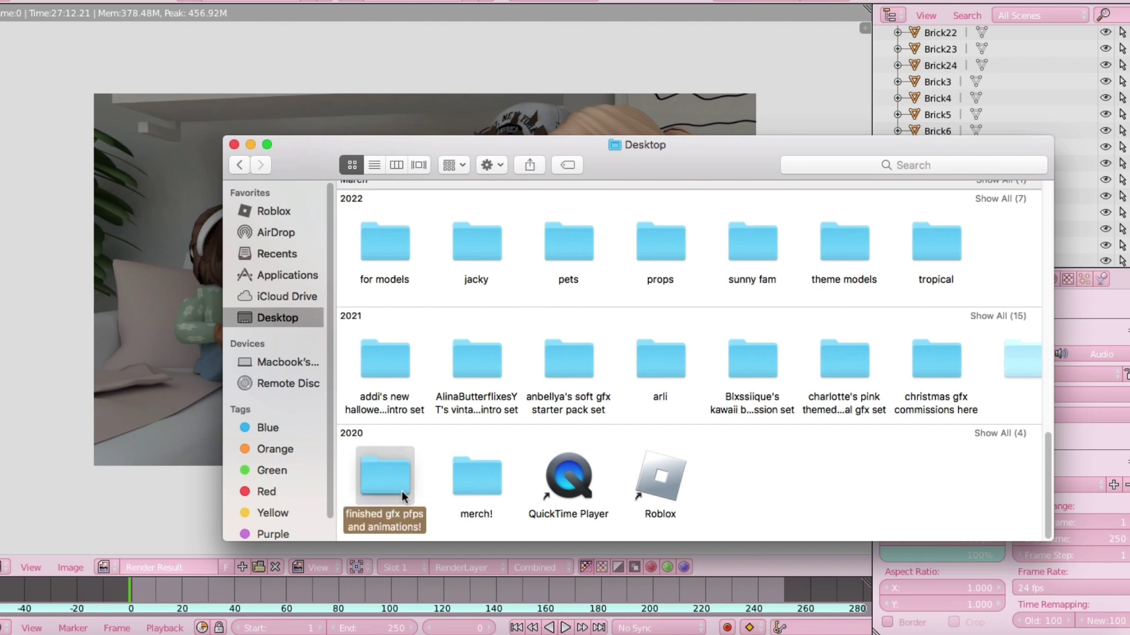
double_click(379, 479)
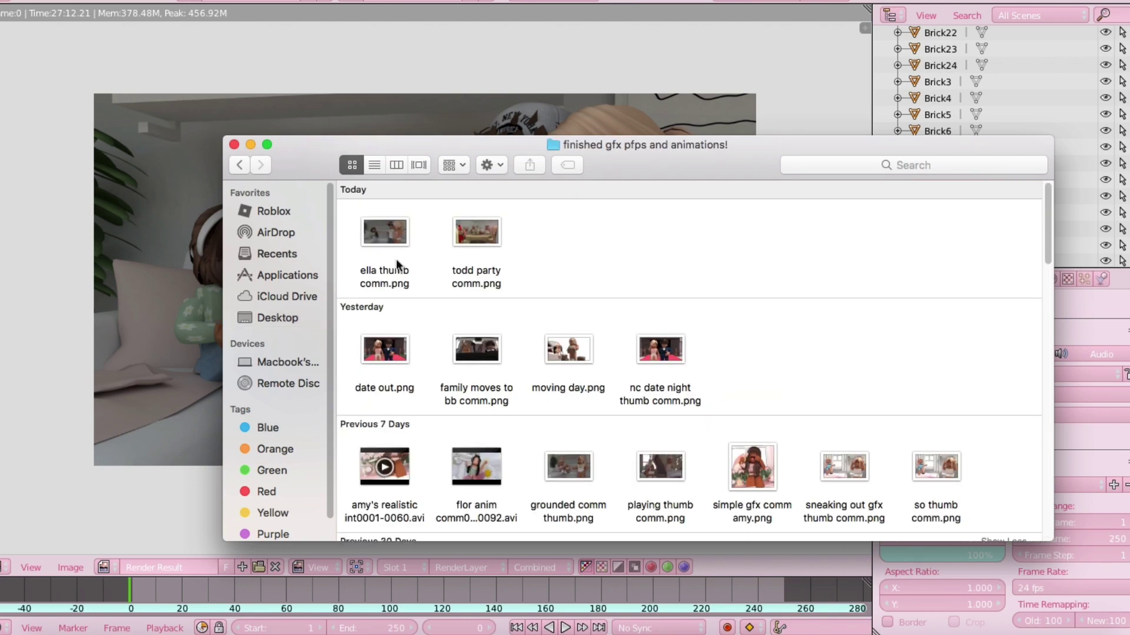
click(235, 144)
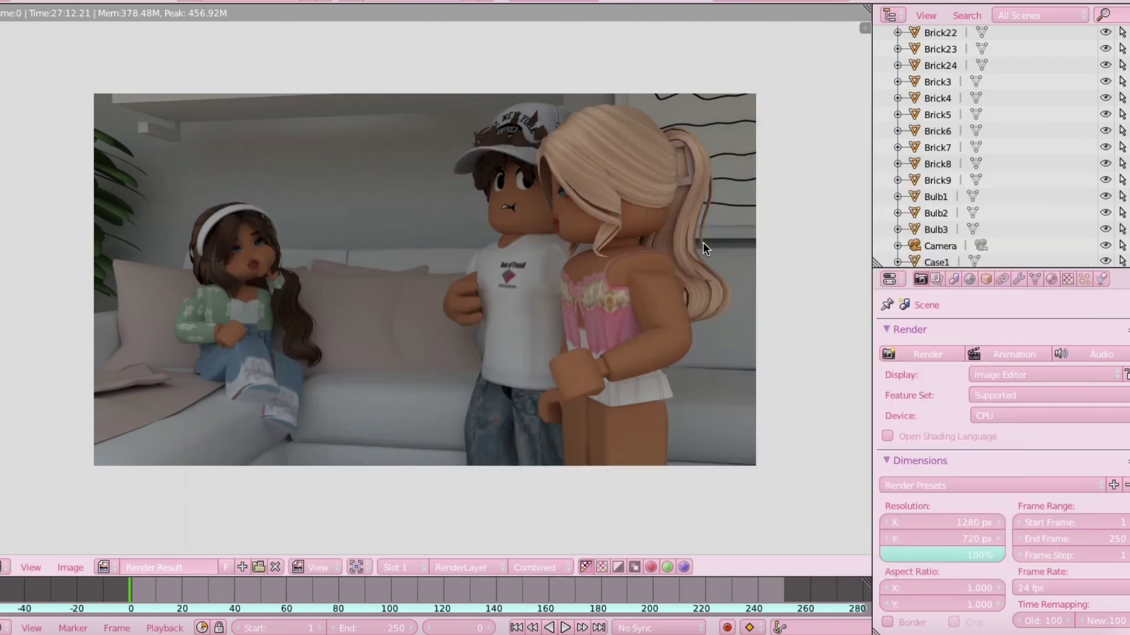
Step: Hide the render view to return to the 3D scene and save the scene file
click(68, 1)
click(96, 111)
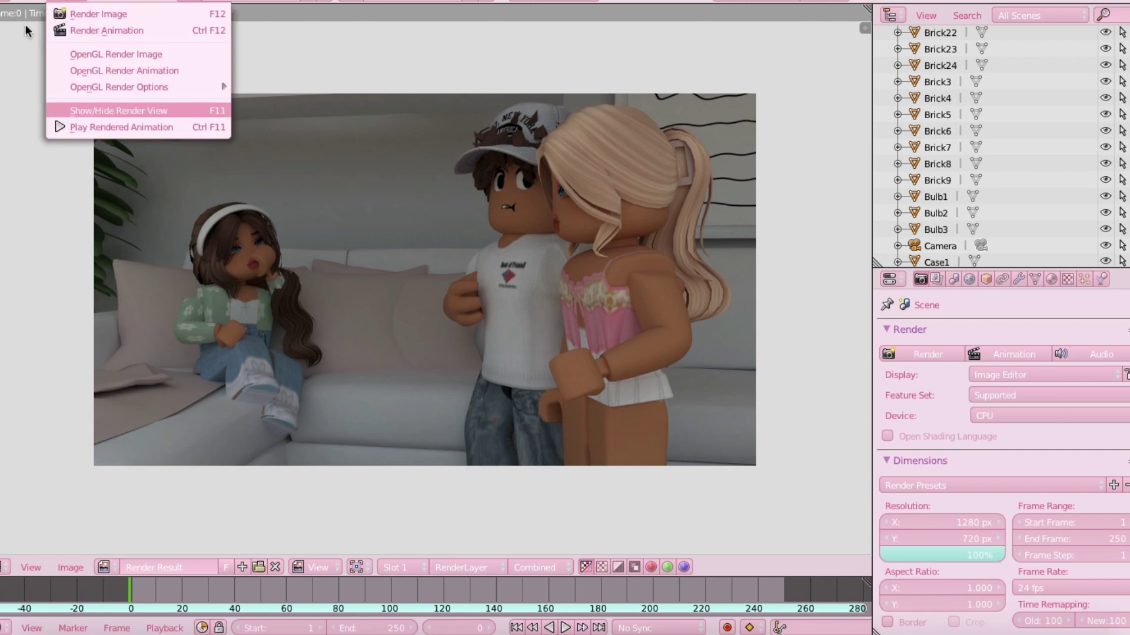
click(27, 1)
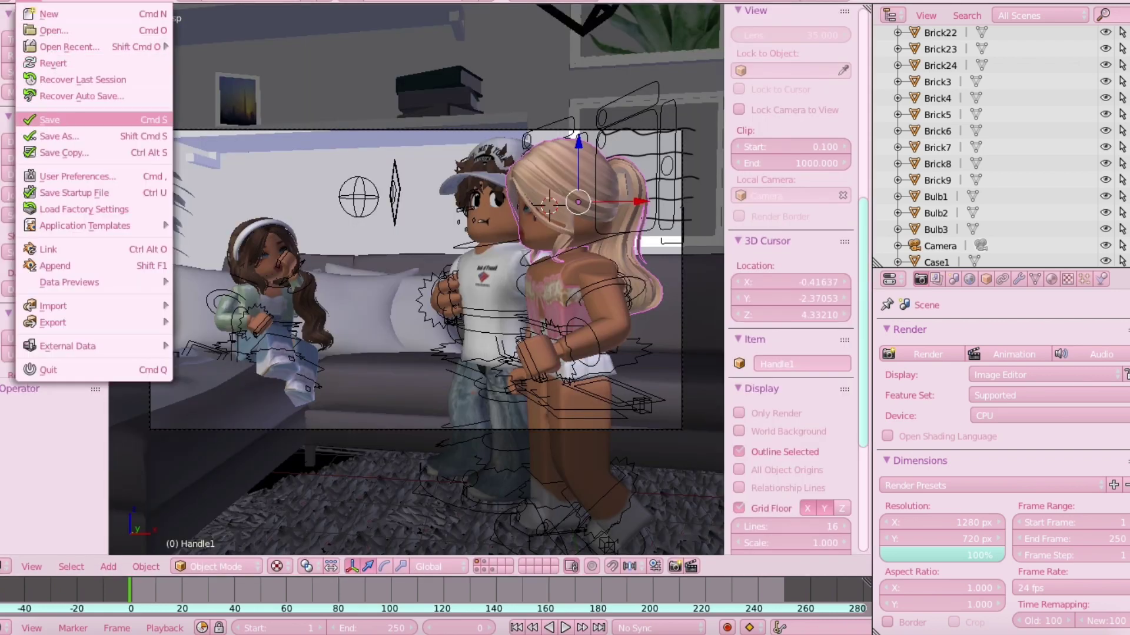
click(88, 120)
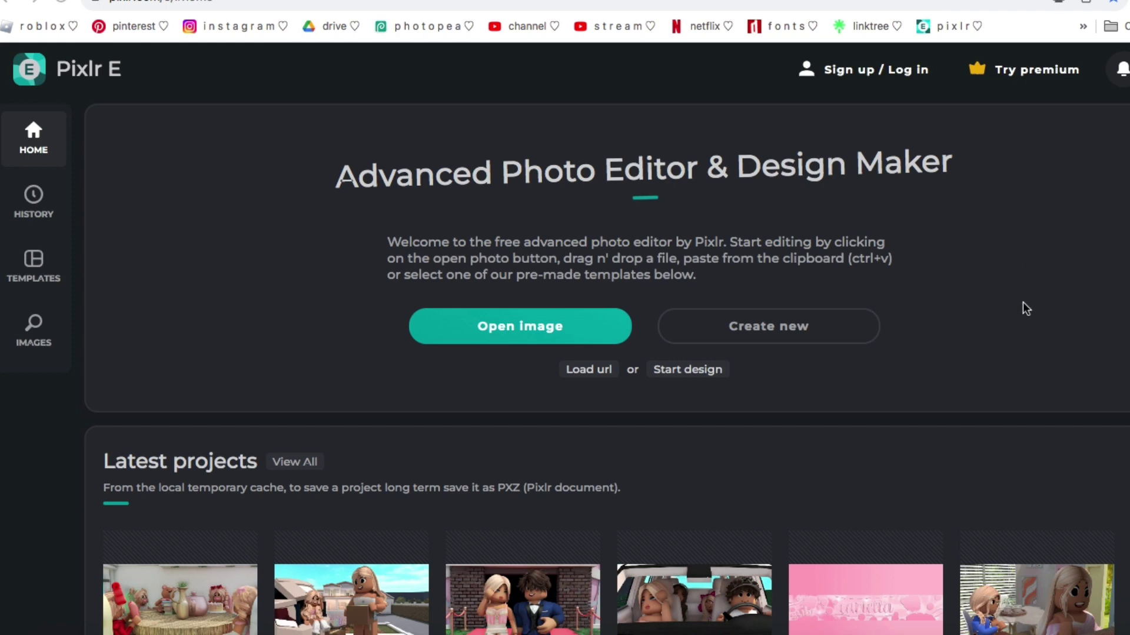
scroll(1023, 301, down, 1)
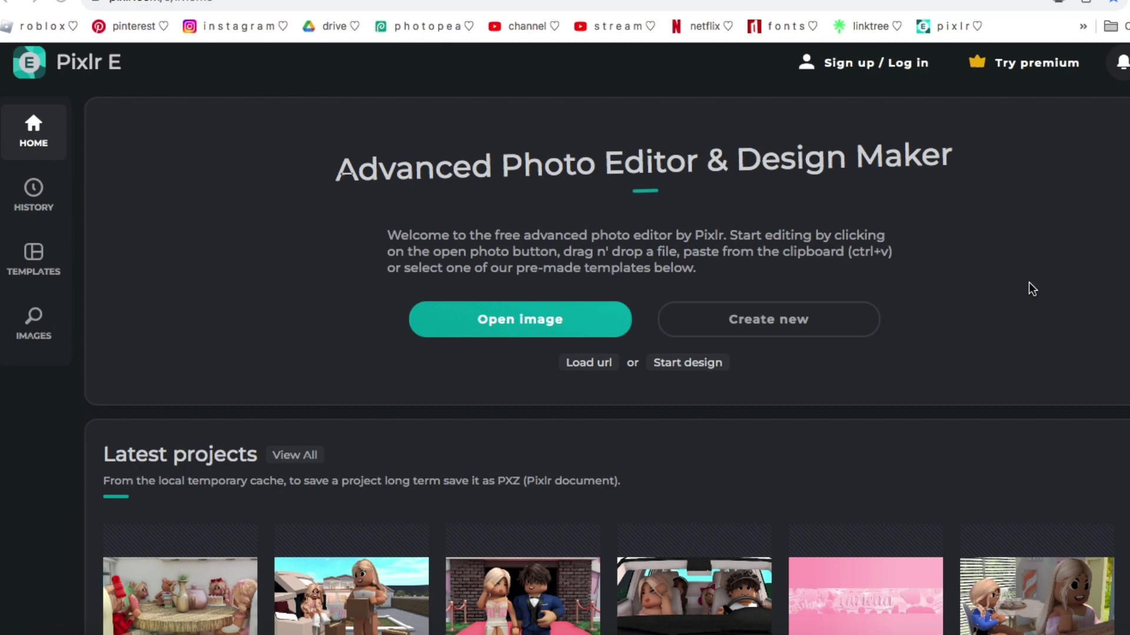
scroll(1030, 284, down, 1)
scroll(1007, 272, up, 2)
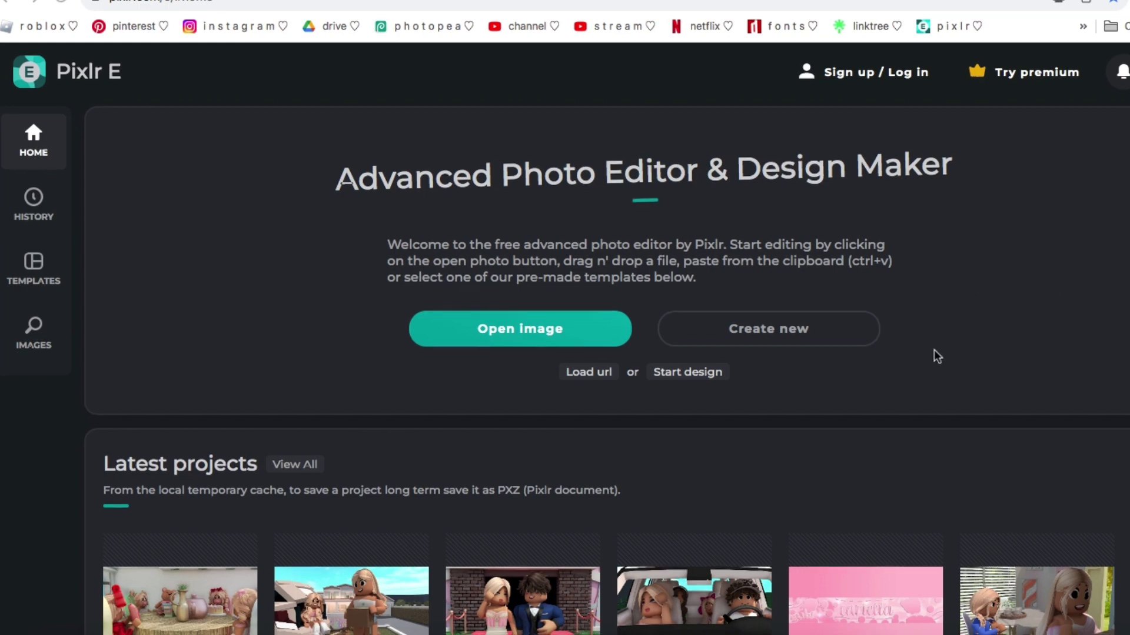
scroll(938, 347, down, 3)
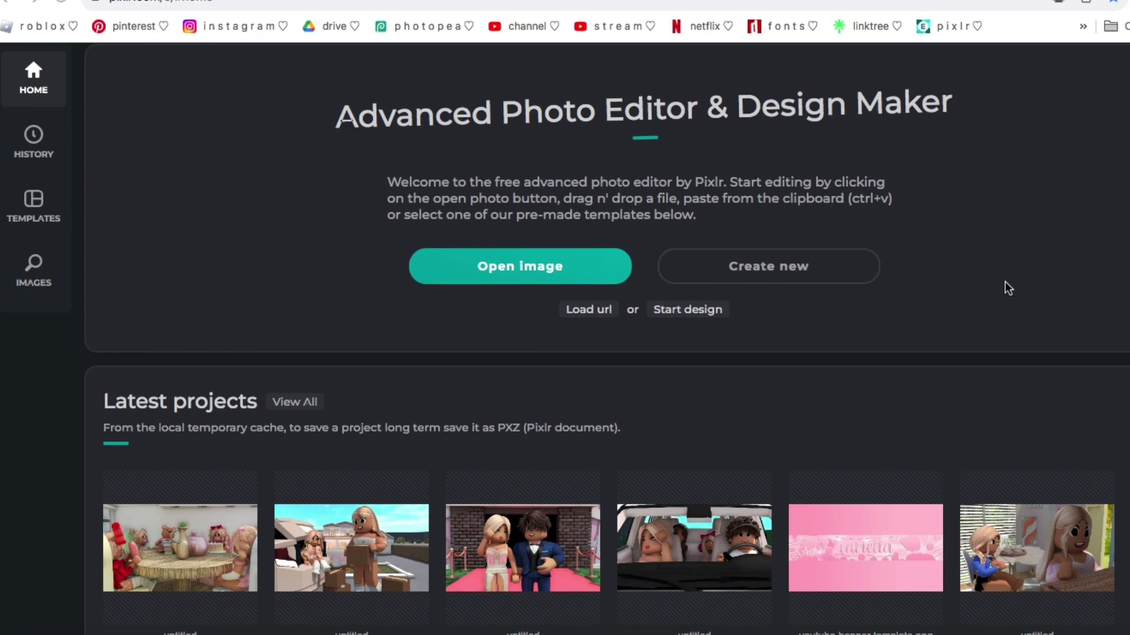
scroll(923, 271, up, 3)
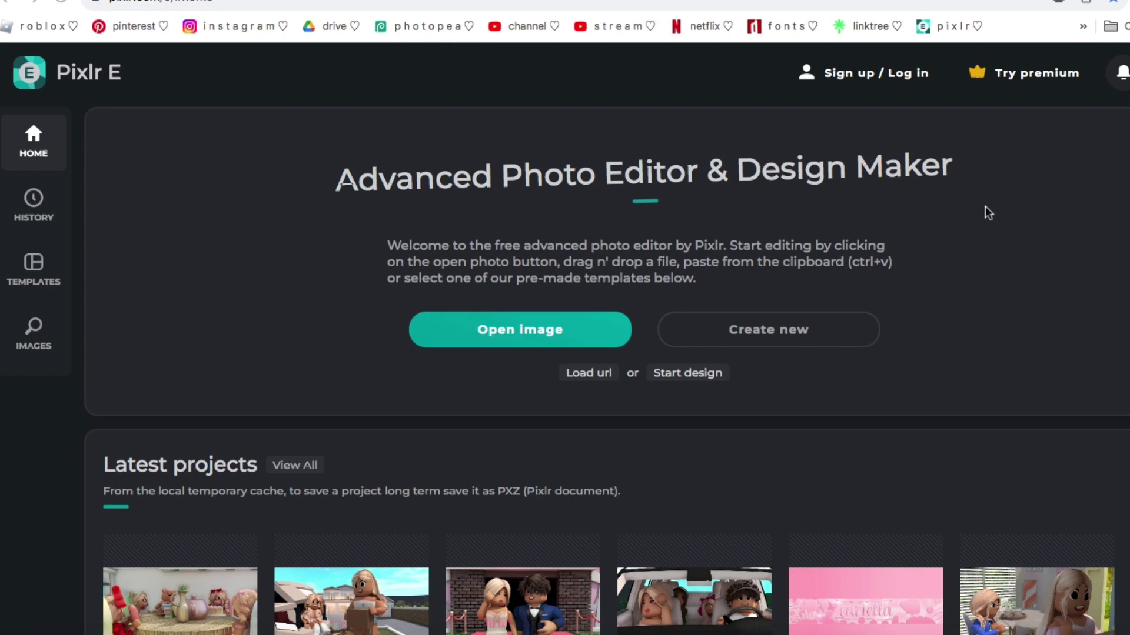
scroll(865, 327, down, 5)
scroll(982, 312, up, 1)
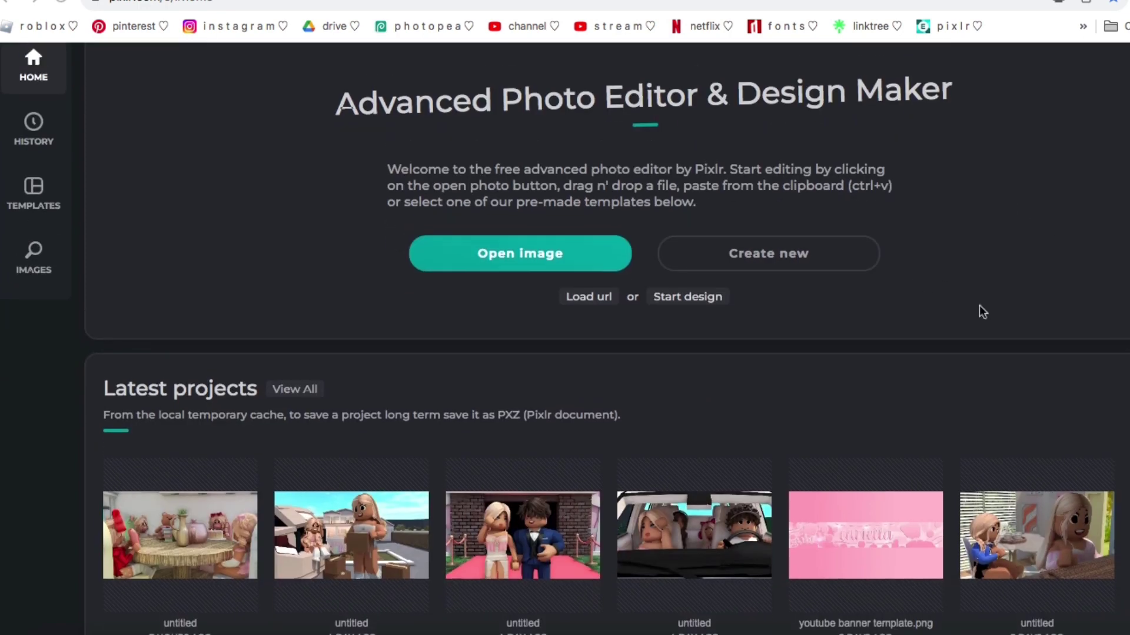
Step: Create a new blank Pixlr E canvas from the Thumb 720p preset, 1280 x 720 px
click(825, 258)
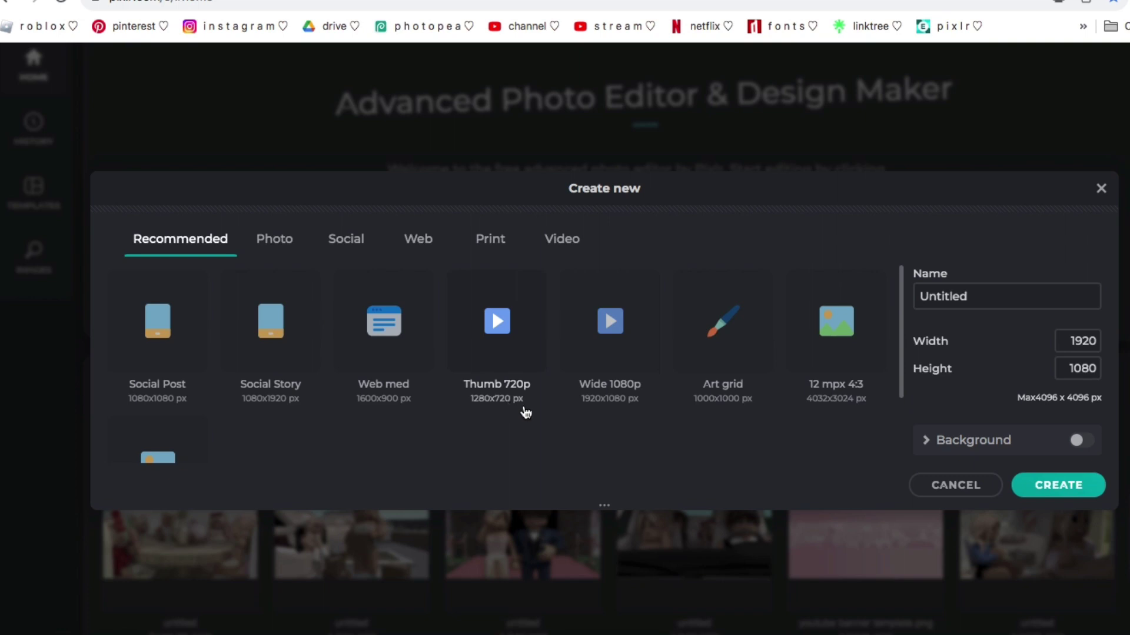
click(532, 353)
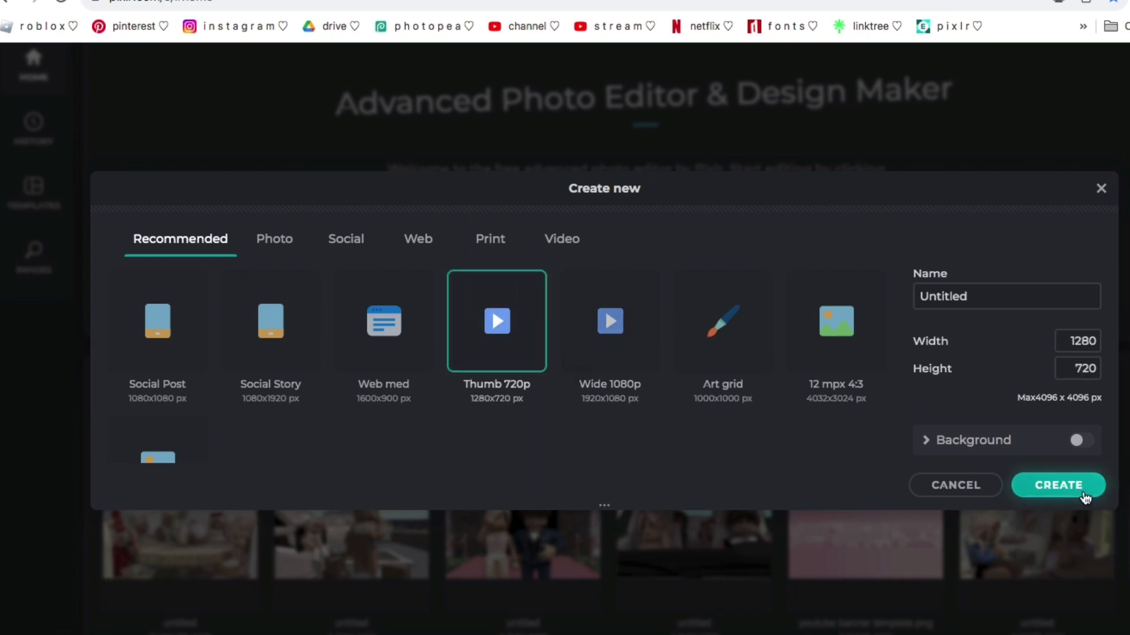
click(1058, 485)
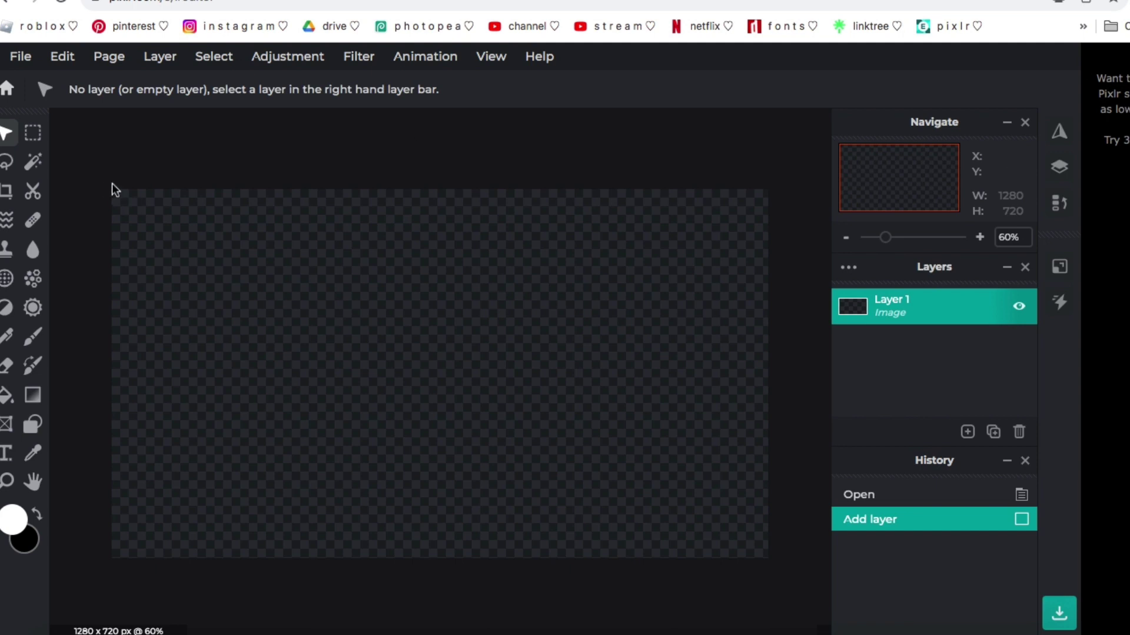
Step: Add the client's "thumb comm" render PNG from Desktop's "finished gfx pfps and animations!" folder to the canvas as a new image layer
click(159, 58)
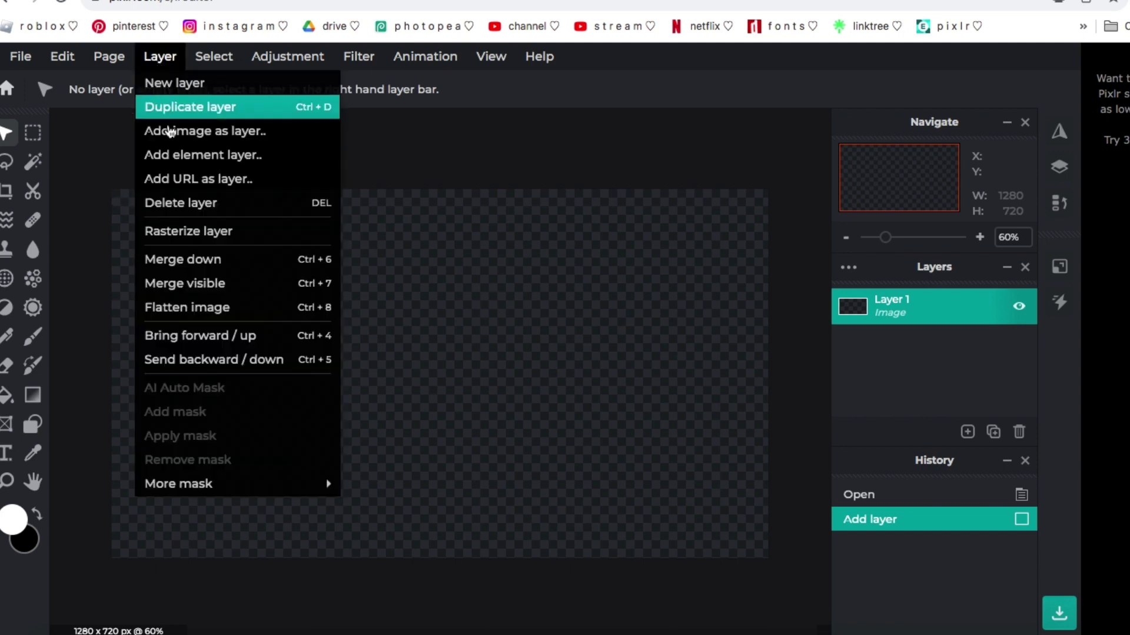
click(167, 140)
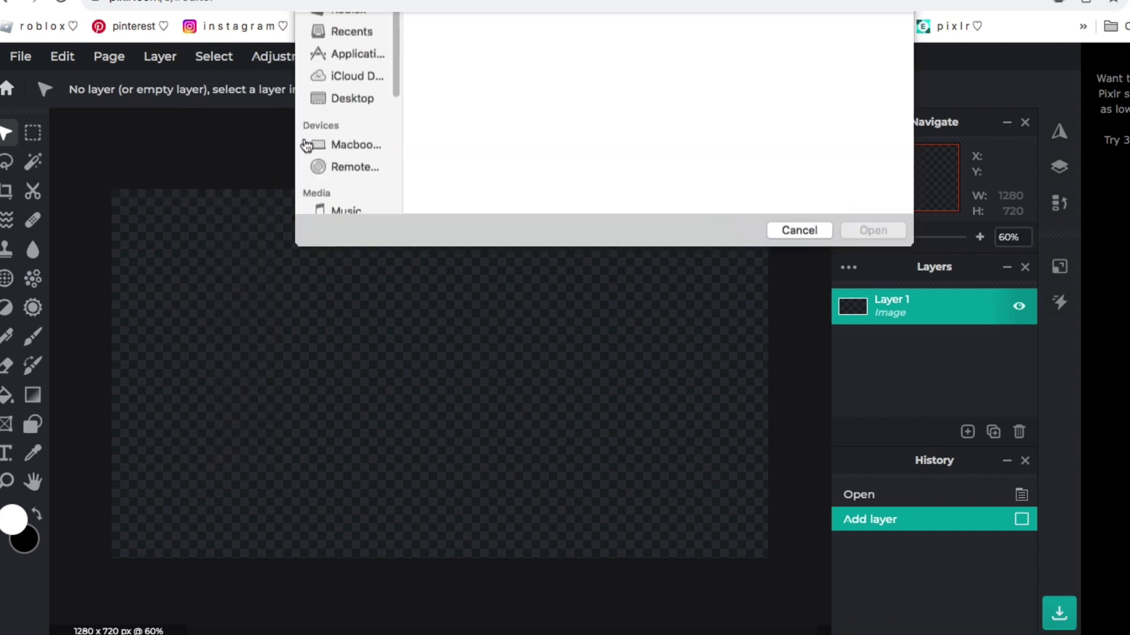
click(345, 187)
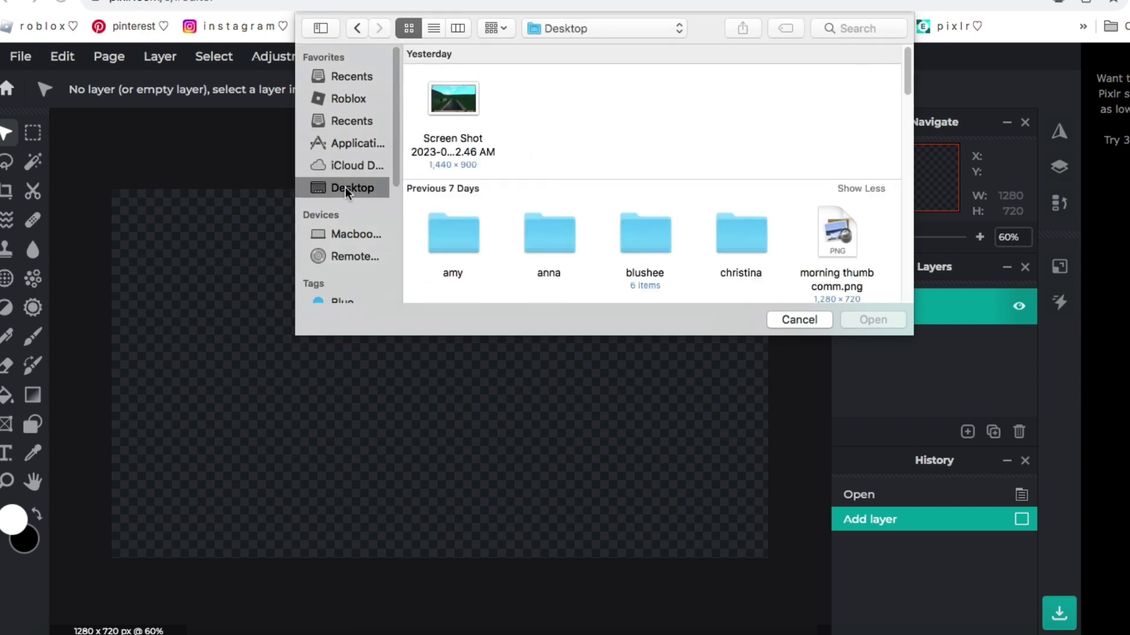
drag(906, 75, 912, 387)
double_click(455, 235)
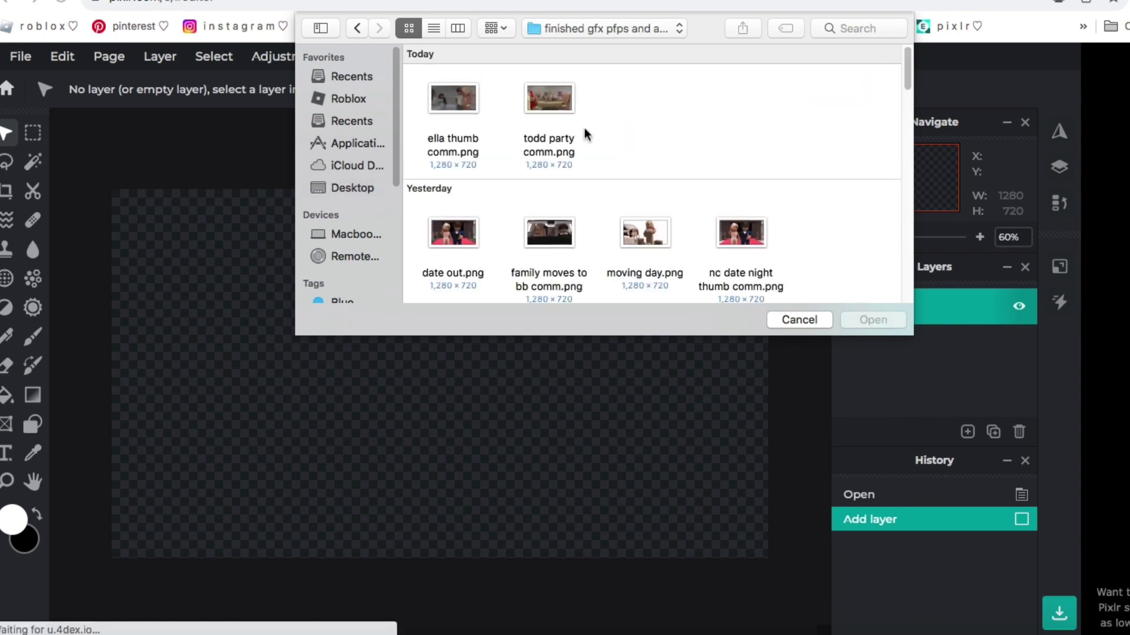
double_click(465, 136)
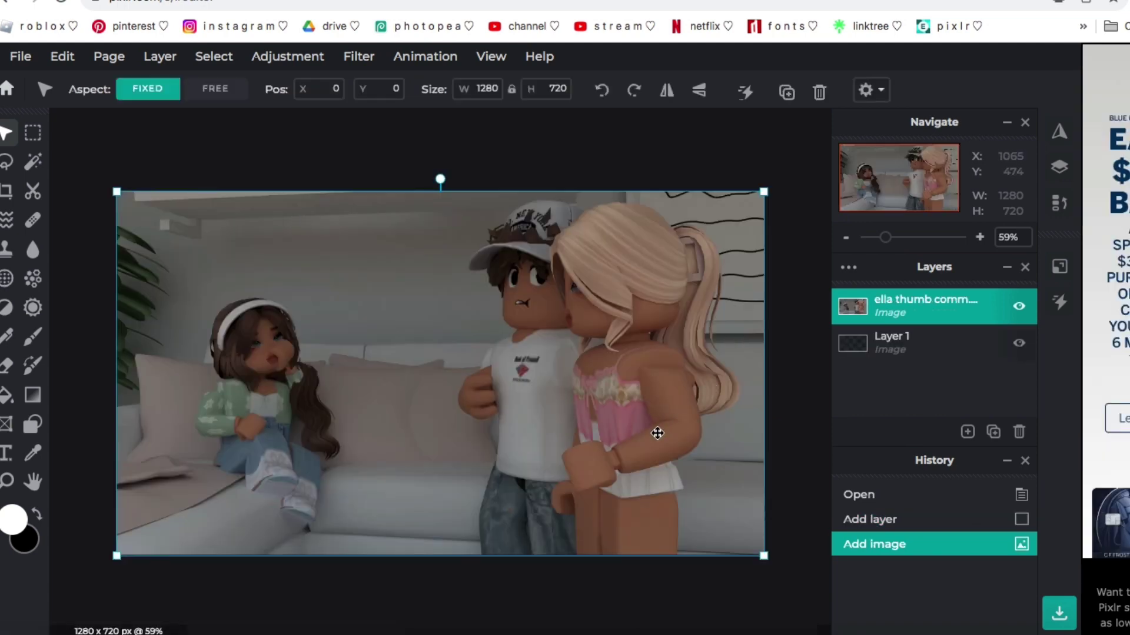
scroll(655, 434, up, 1)
scroll(631, 433, down, 2)
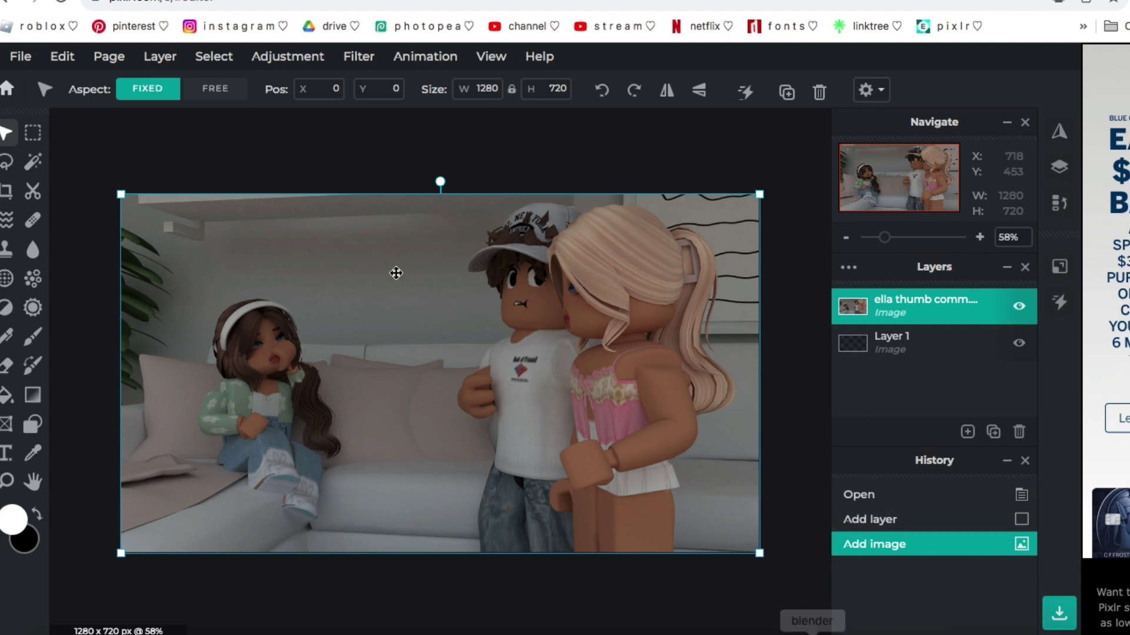
scroll(274, 192, down, 1)
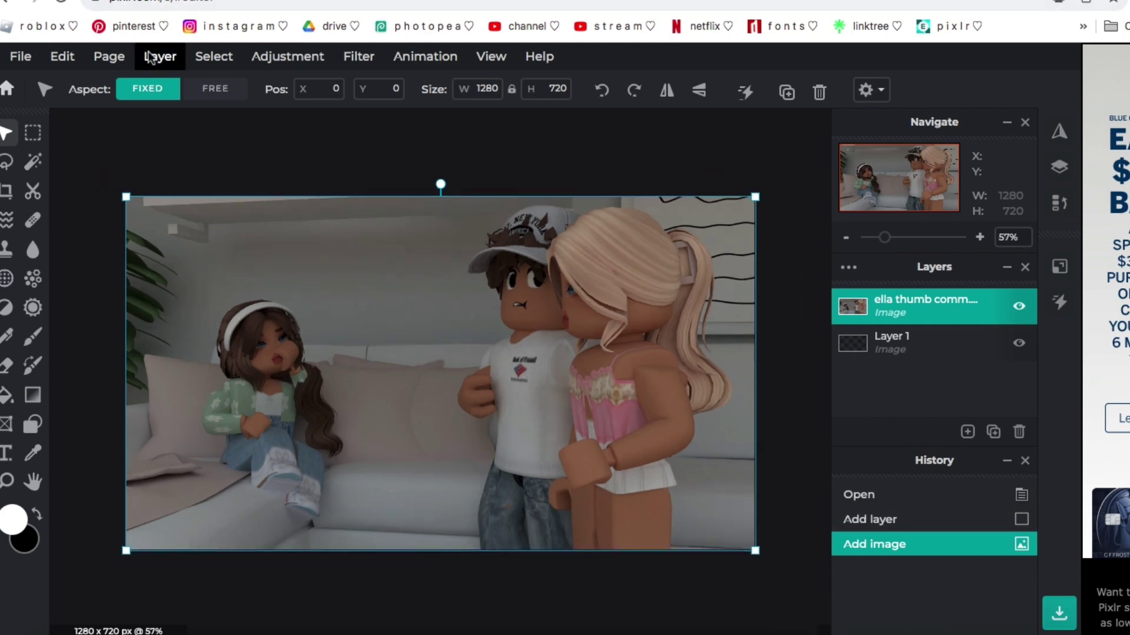